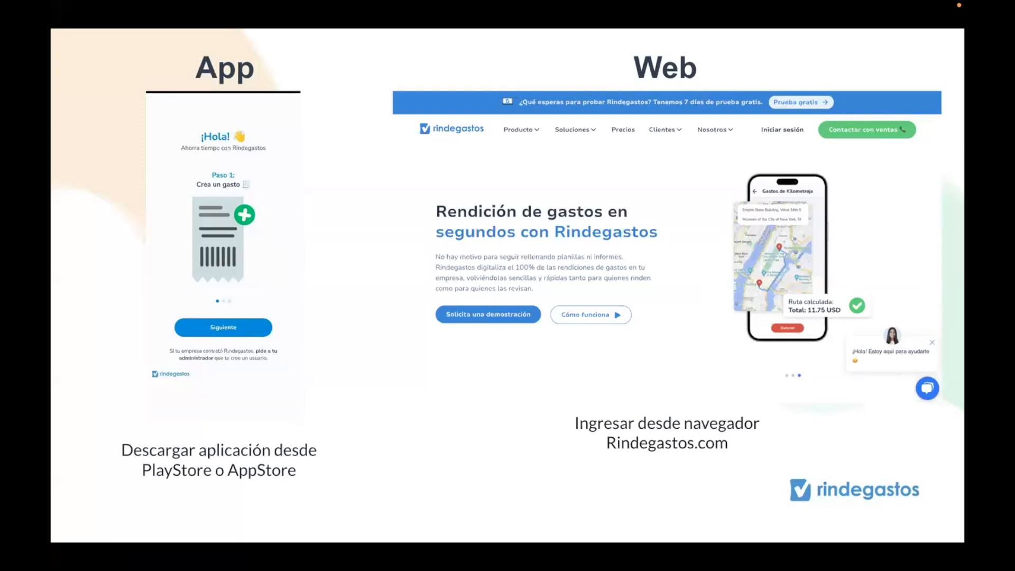
- Switch to the browser and open the Rindegastos sign-in page from the website
key("ctrl+Right")
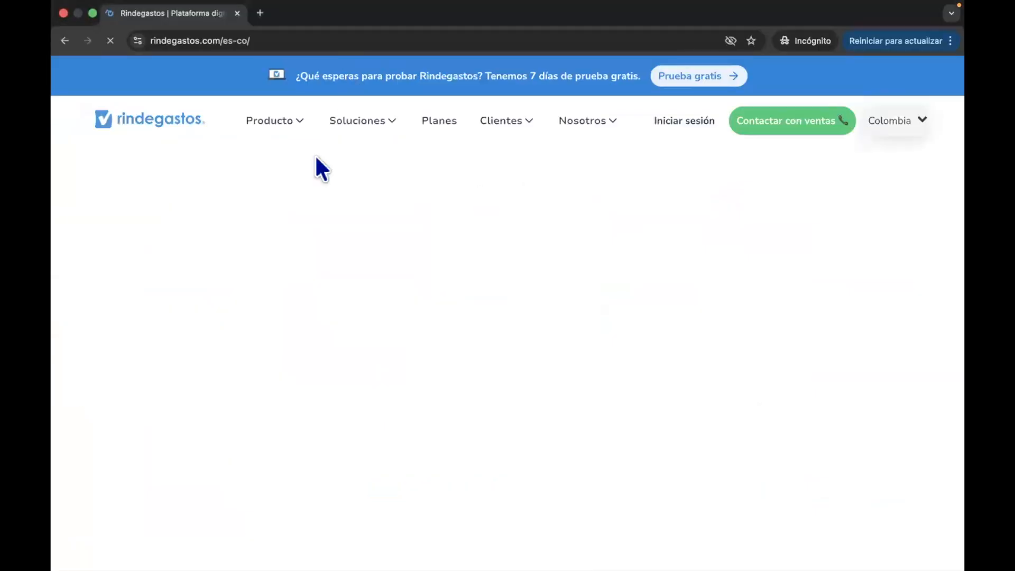
left_click(221, 40)
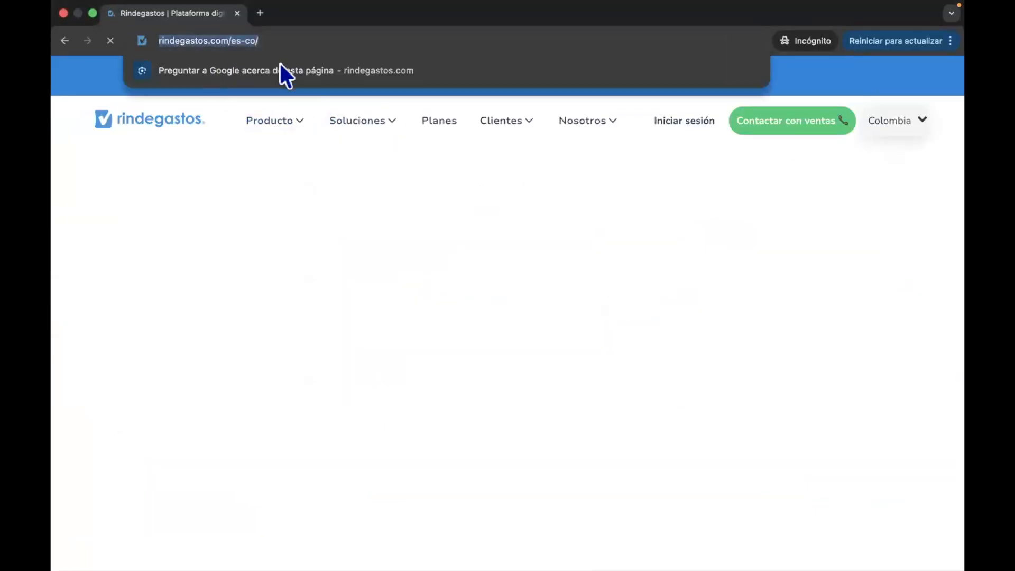
left_click(660, 128)
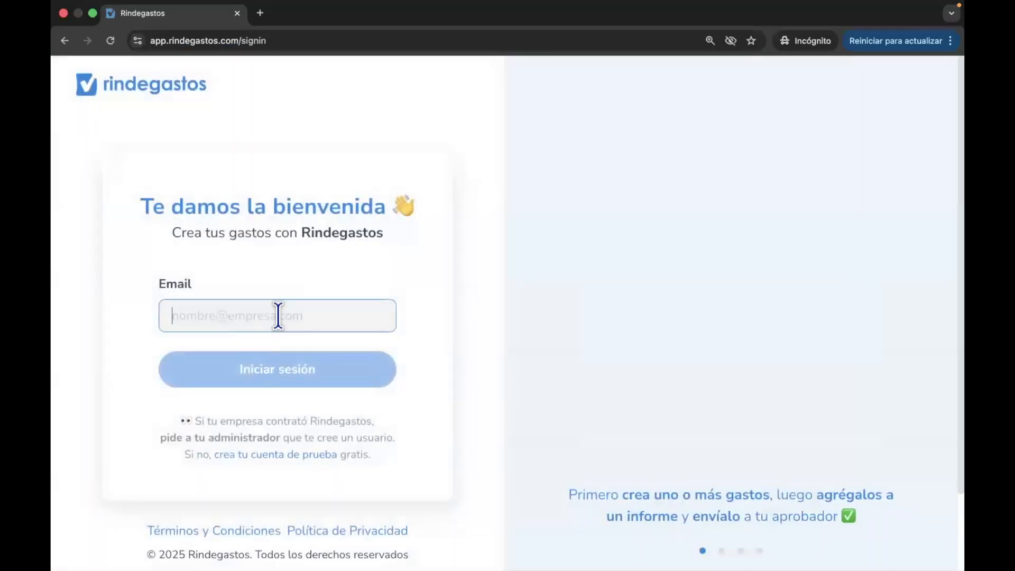
left_click(277, 316)
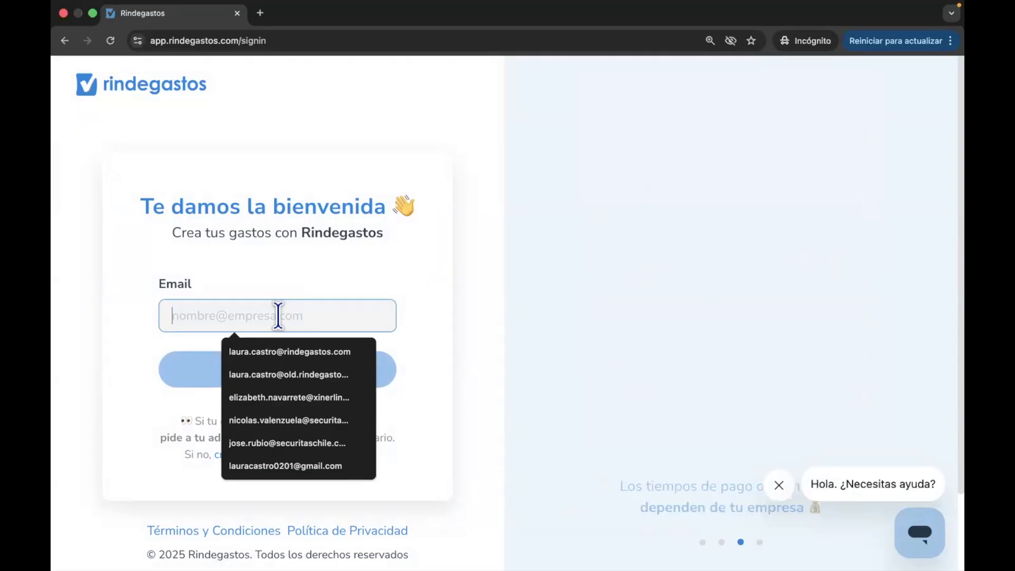
left_click(282, 284)
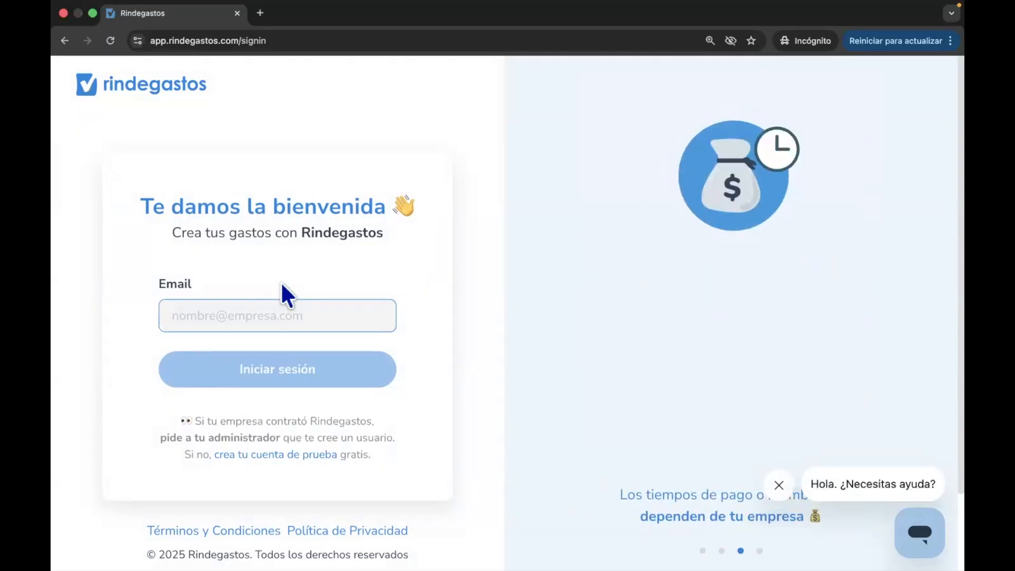
key("super+f")
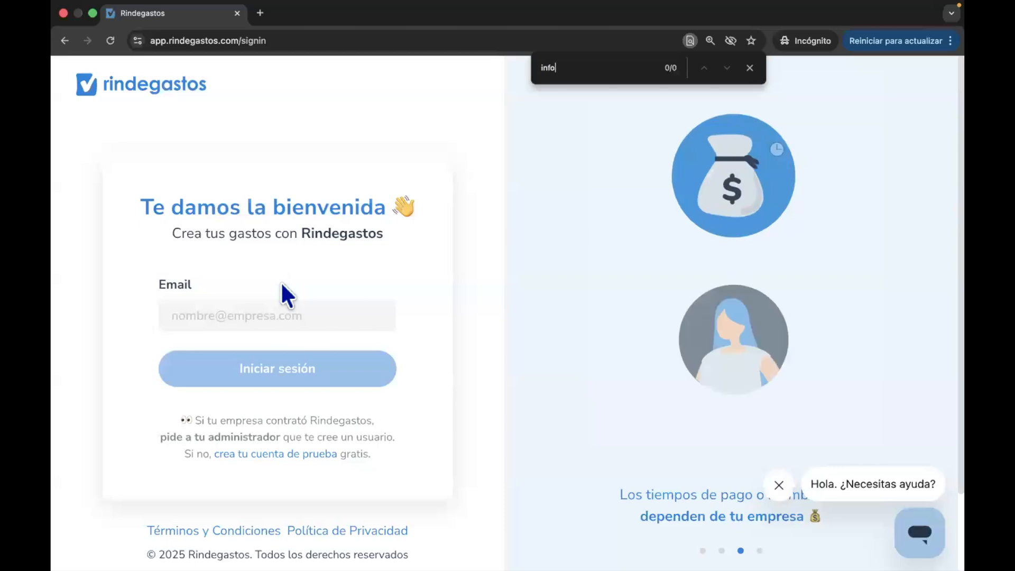
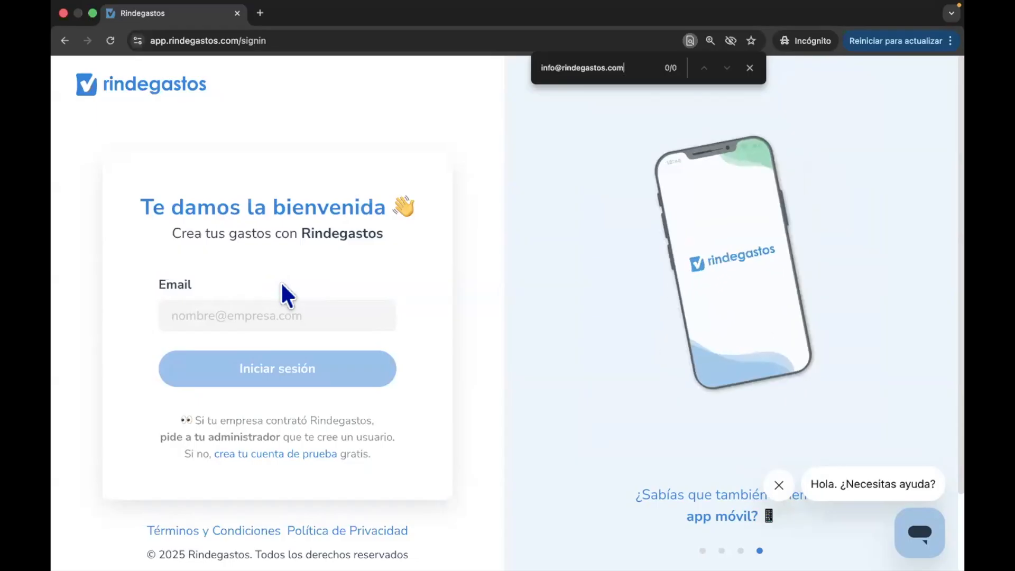
- Enter the user's email address in the Email field and continue to the password field
left_click(231, 316)
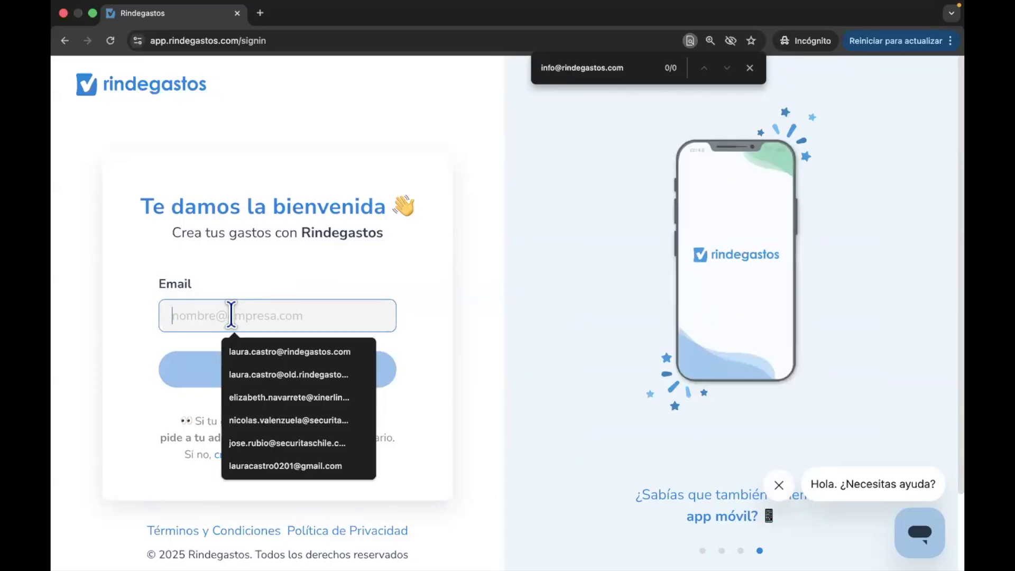
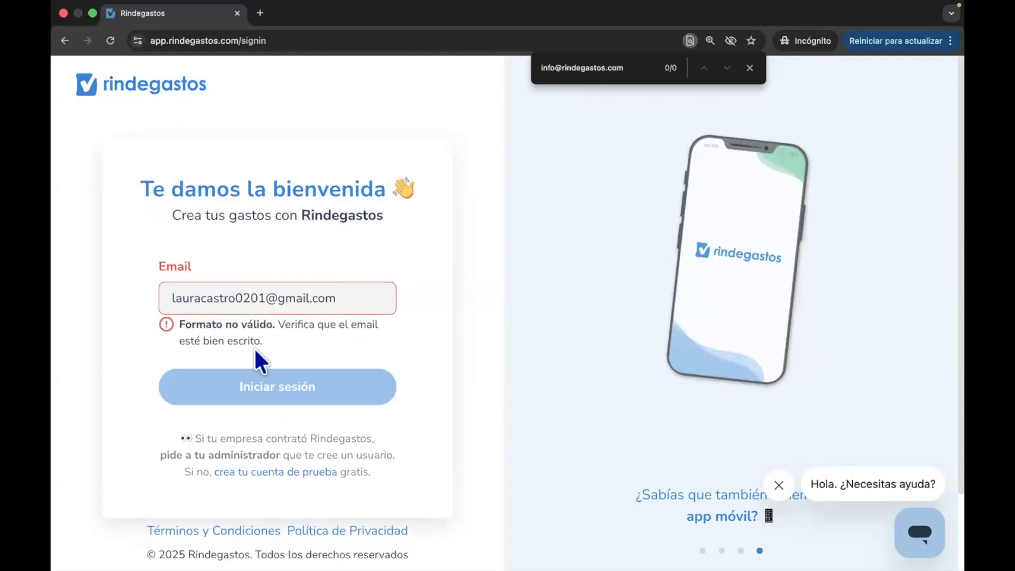
triple_click(177, 329)
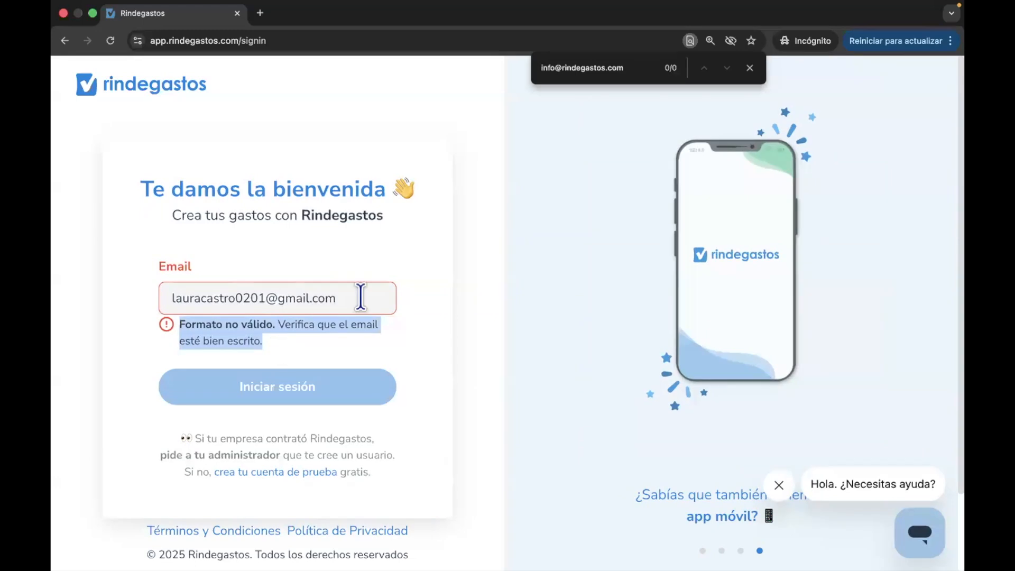
left_click(312, 376)
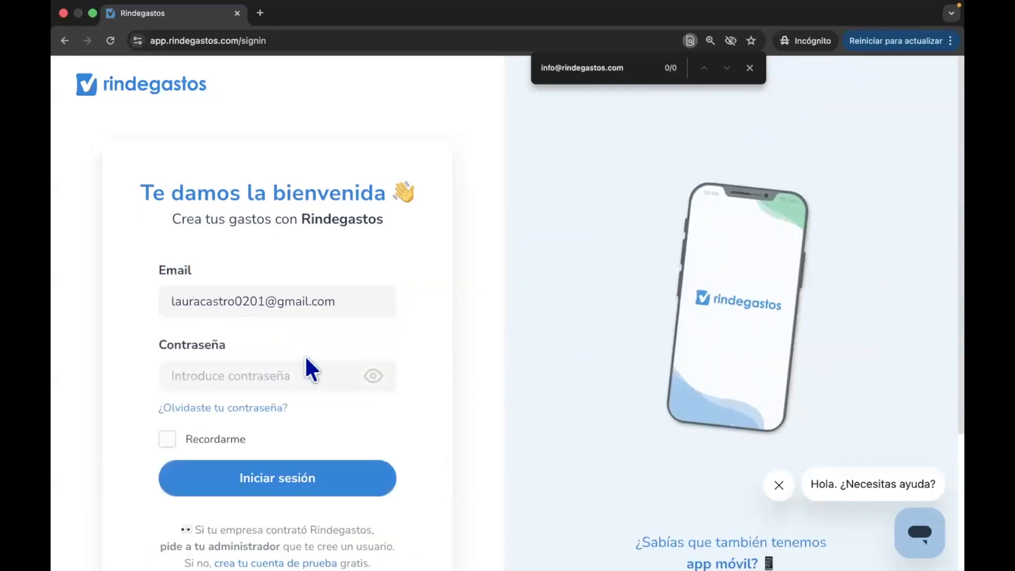
- Enter the account password and try to sign in
left_click(285, 381)
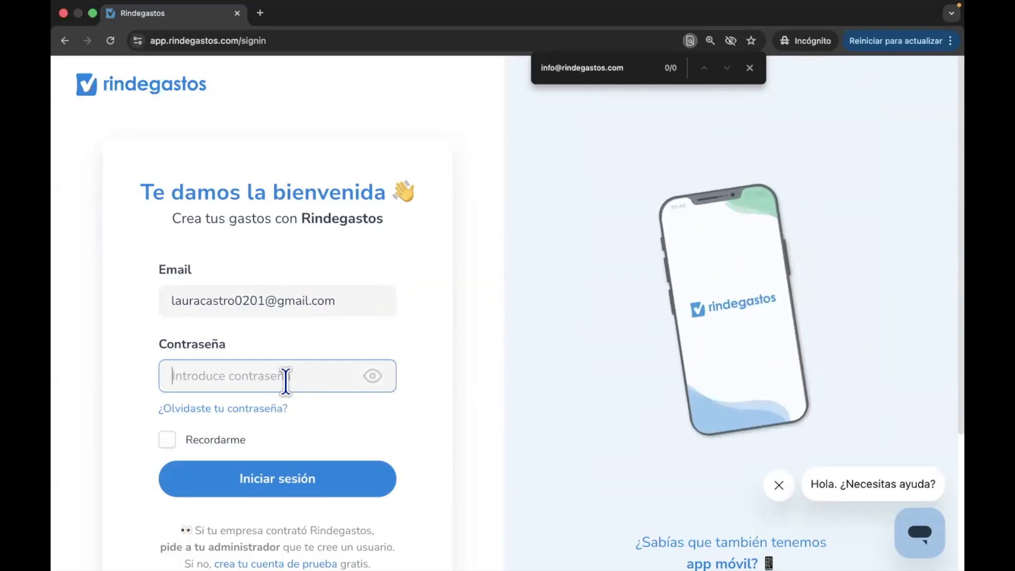
type("••••••")
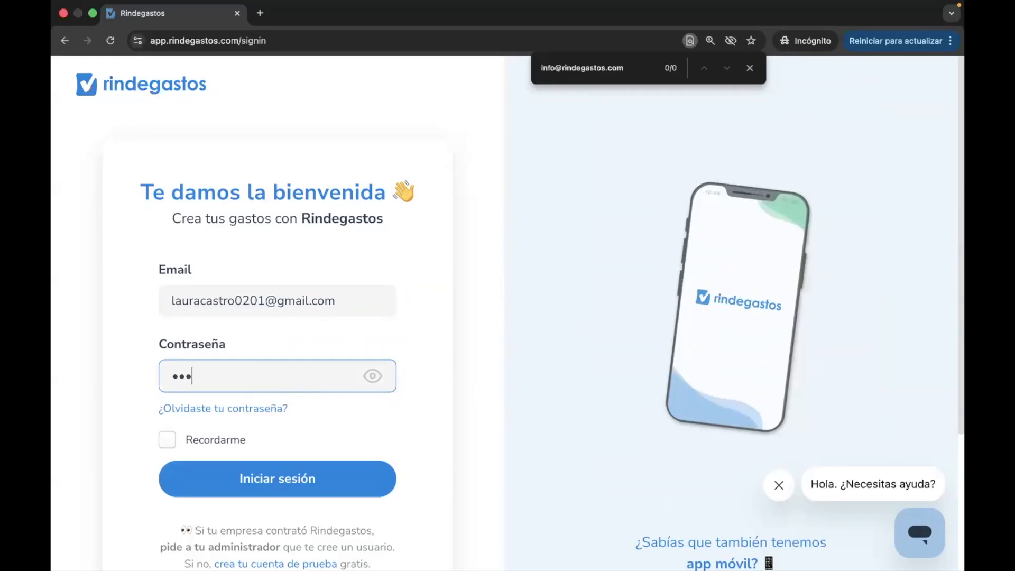
left_click(272, 478)
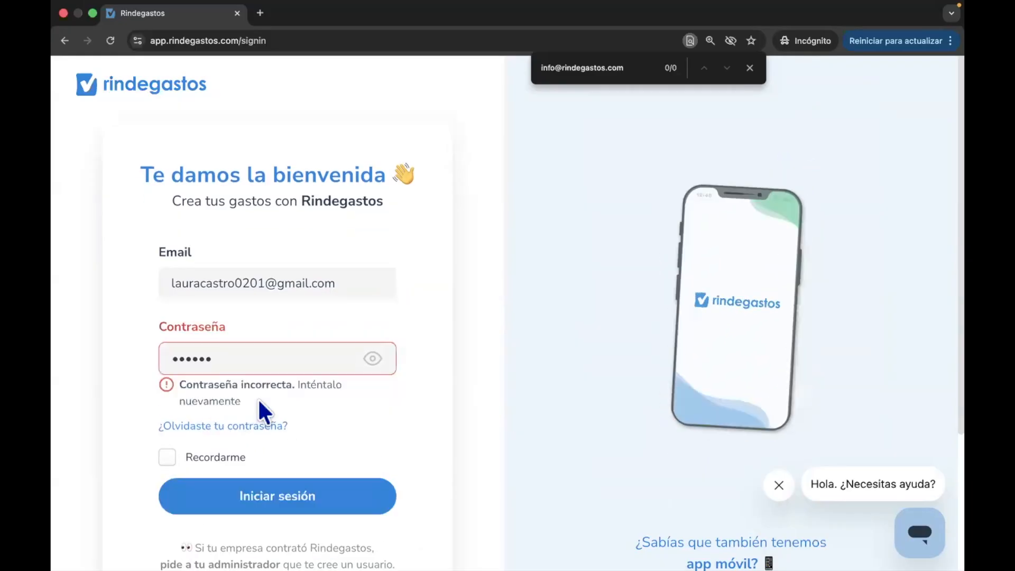
- Request a new password by submitting the user's email address on the password recovery page
left_click(197, 427)
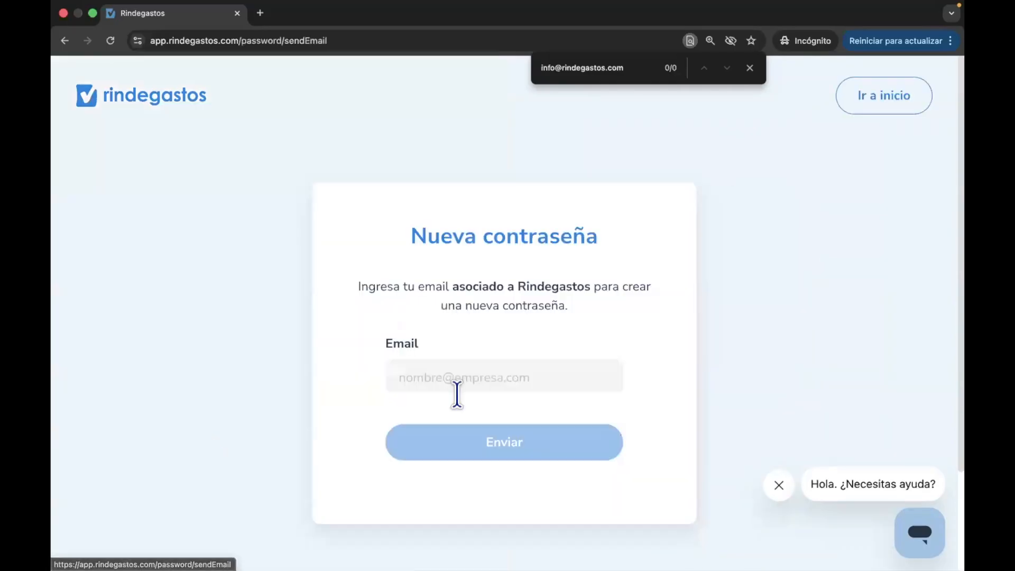
left_click(423, 380)
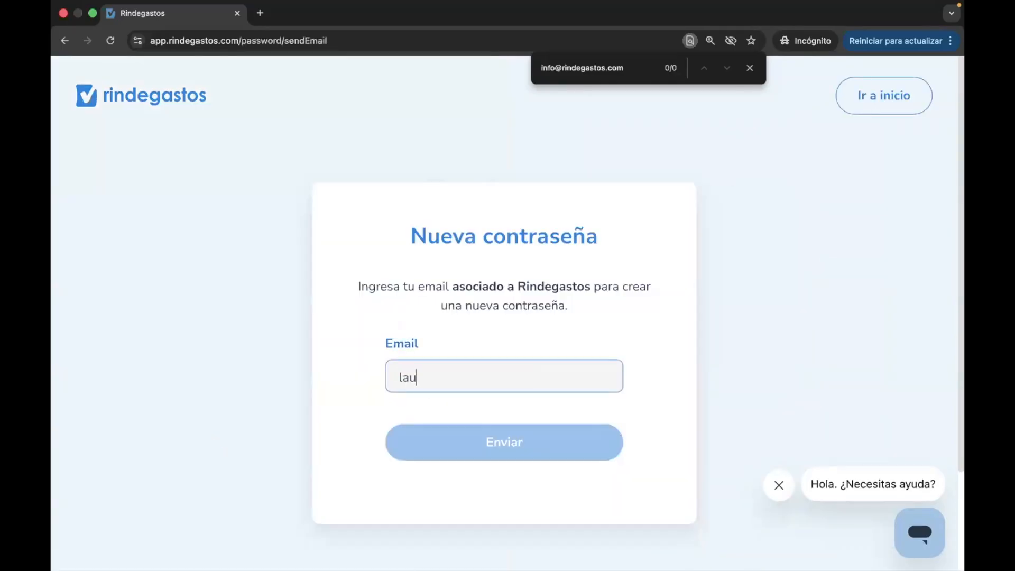
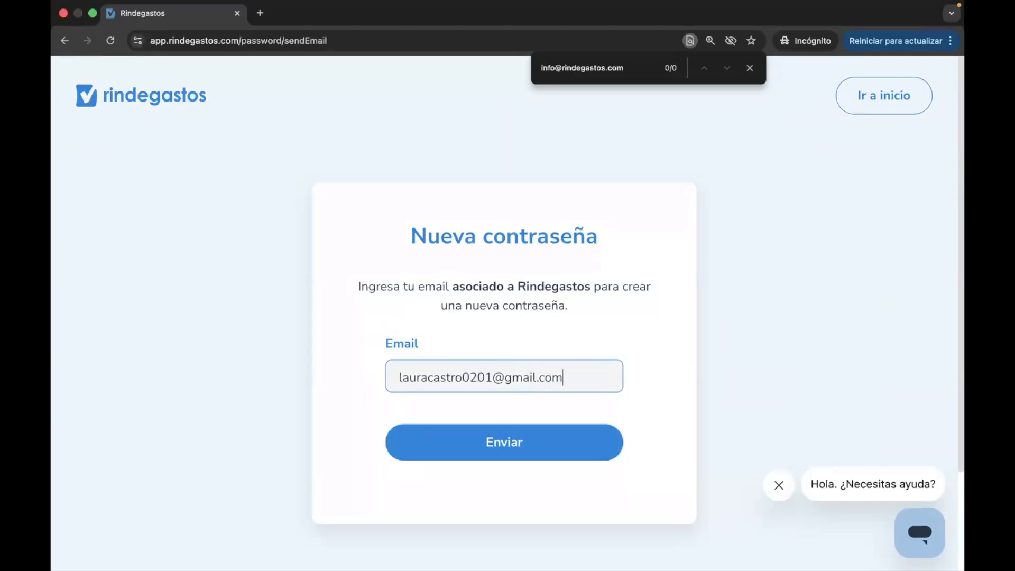
left_click(434, 452)
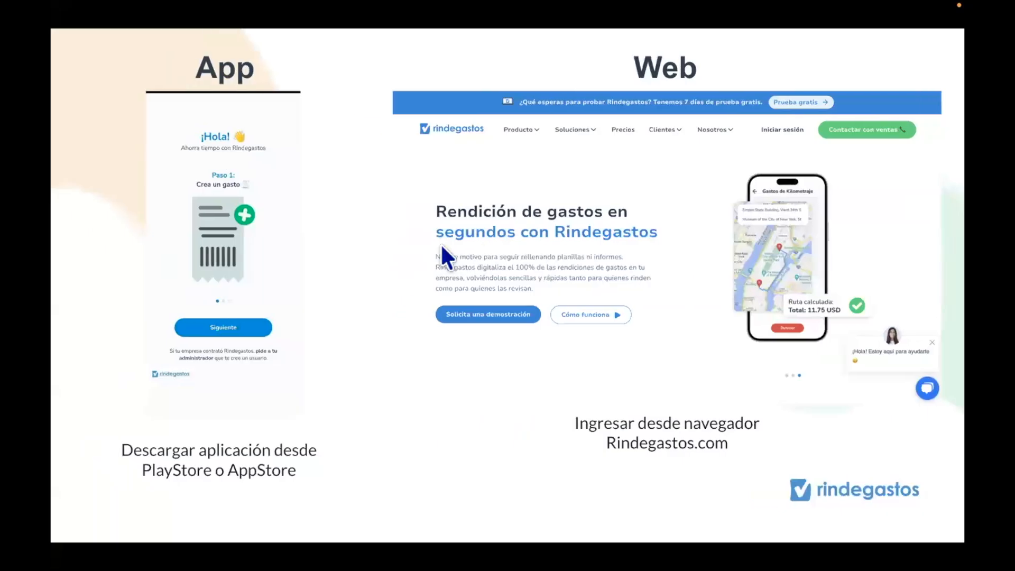
- Switch to the logged-in Rindegastos tab and display it in full screen
key("Escape")
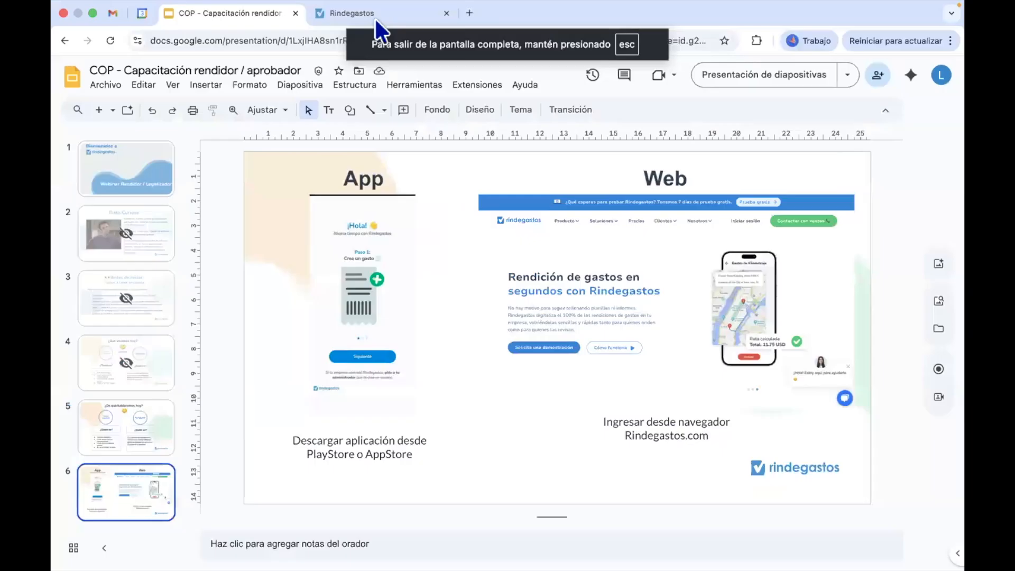
left_click(362, 14)
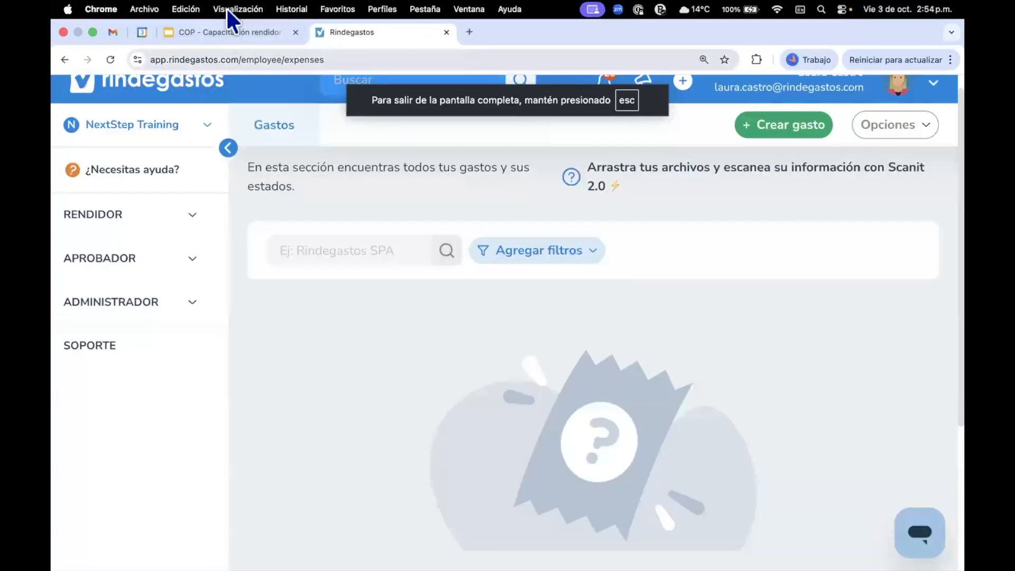
left_click(235, 9)
left_click(231, 46)
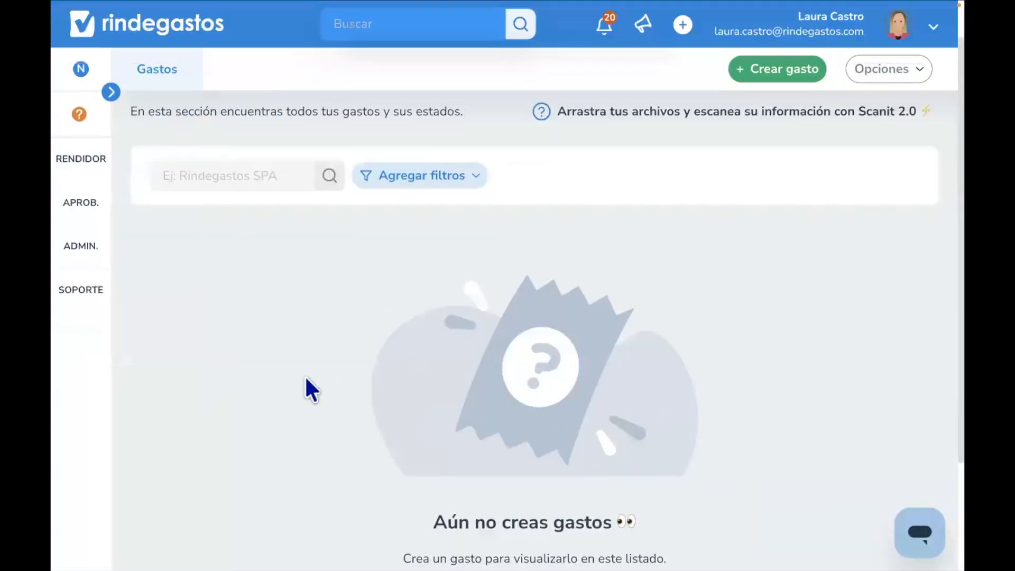
- Expand the sidebar menu and open the Perfil page from the account menu
left_click(111, 93)
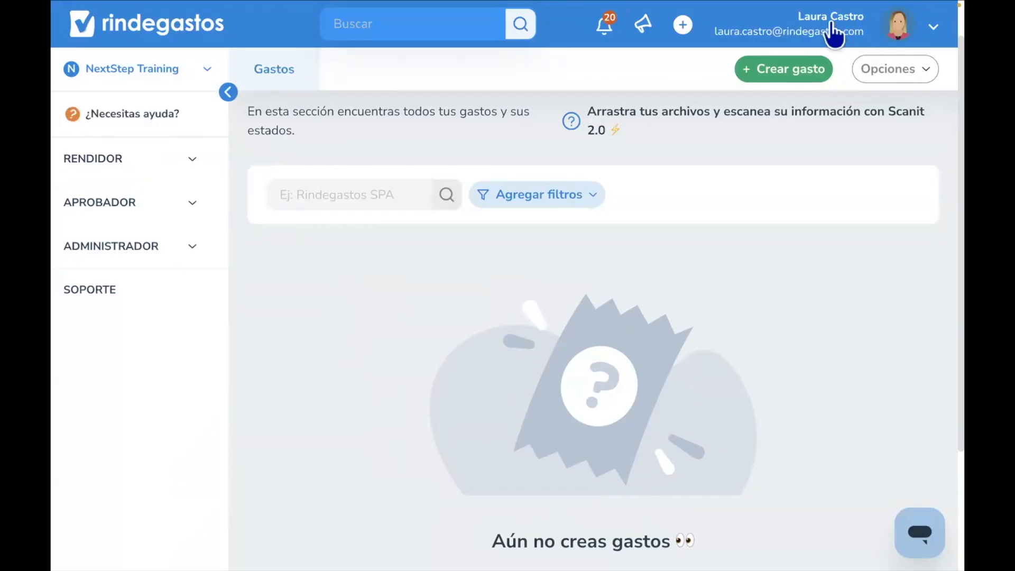
left_click(847, 32)
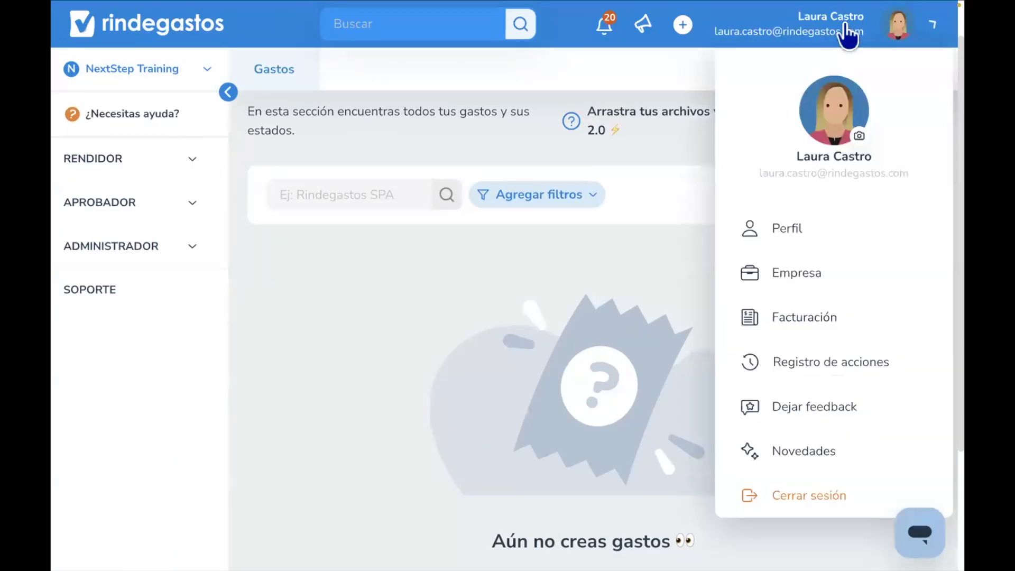
left_click(813, 226)
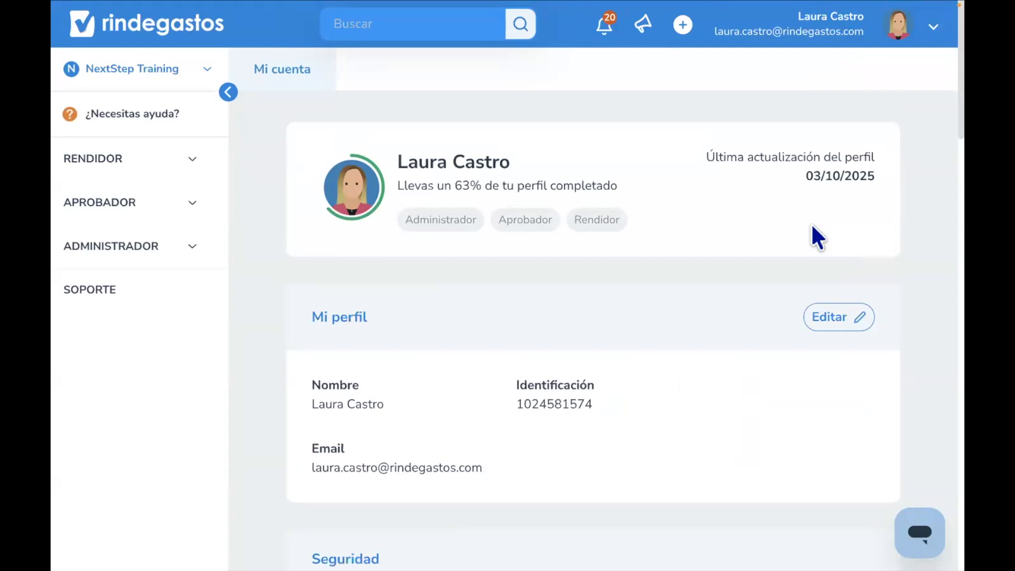
- Scroll to the Notificaciones section and highlight the email and phone notification options
scroll(810, 223, "down", 15)
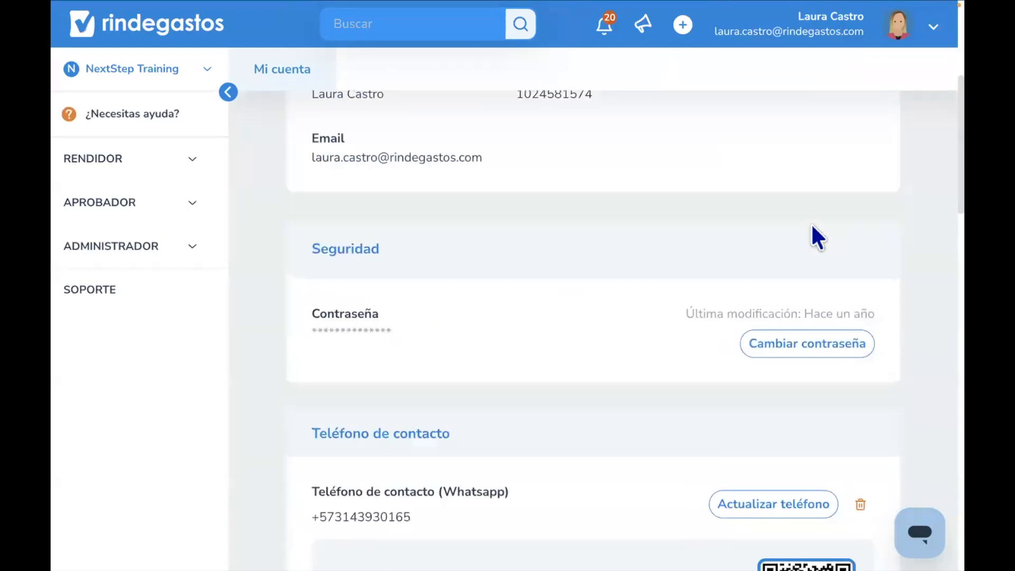
scroll(810, 223, "down", 7)
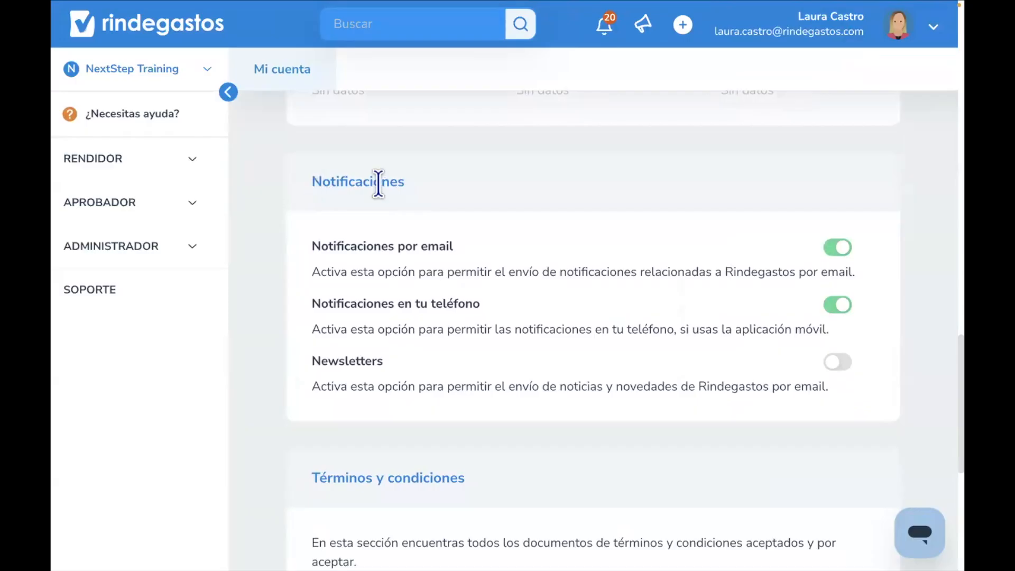
double_click(378, 181)
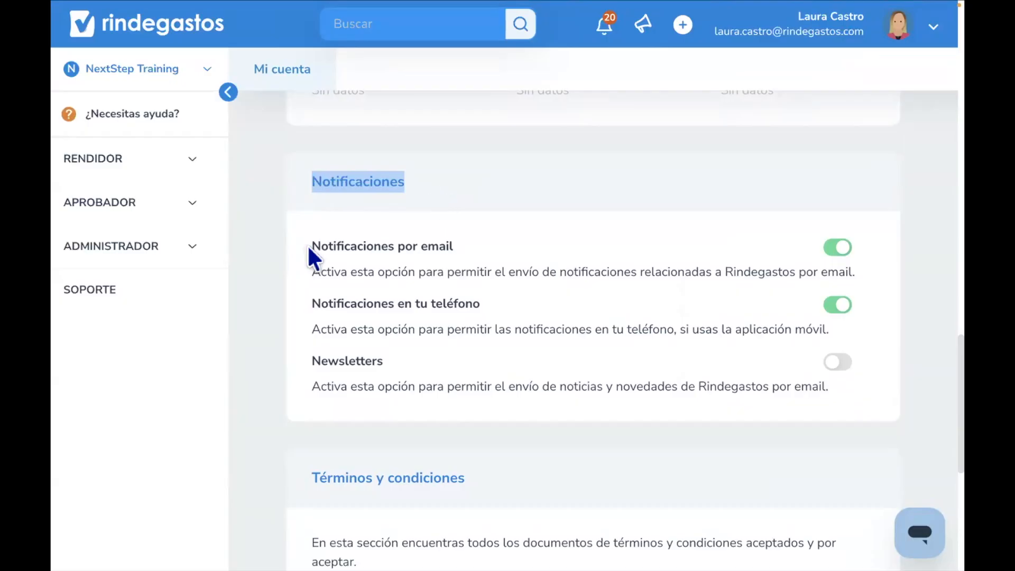
left_click_drag(312, 245, 471, 349)
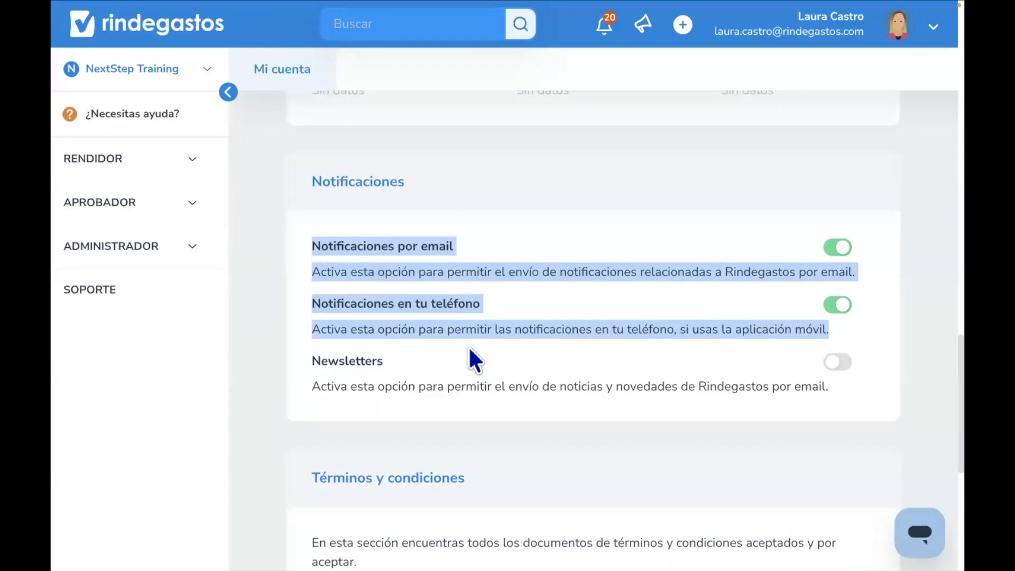
left_click_drag(469, 348, 374, 247)
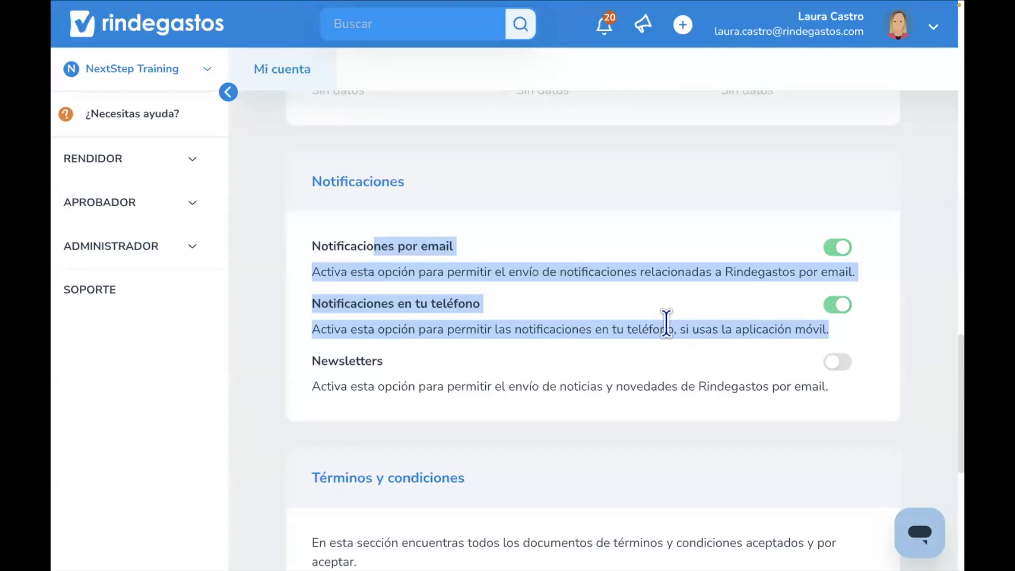
left_click_drag(860, 264, 497, 246)
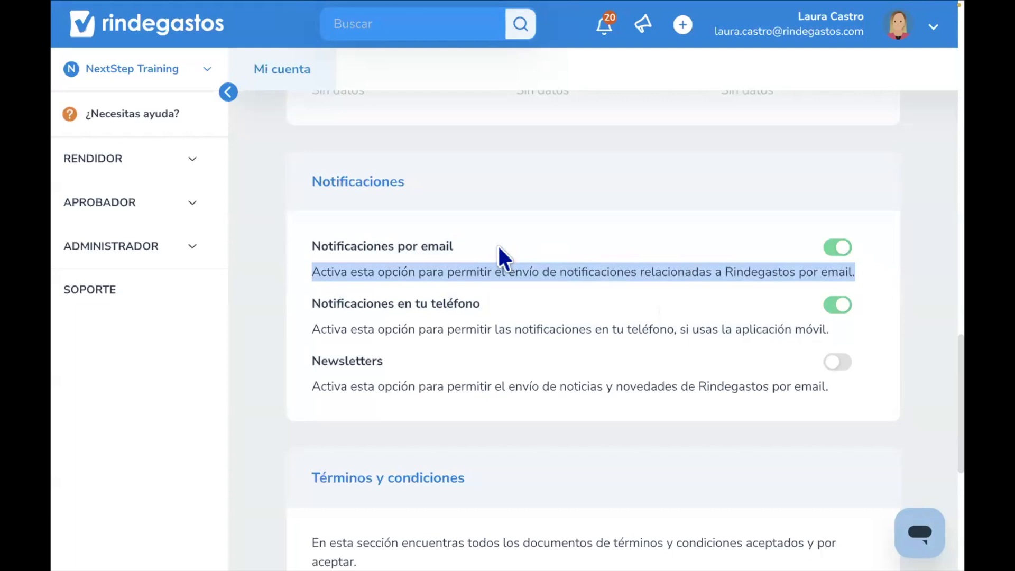
- Highlight the notification options, then switch the Newsletters notification on and back off
left_click(459, 247)
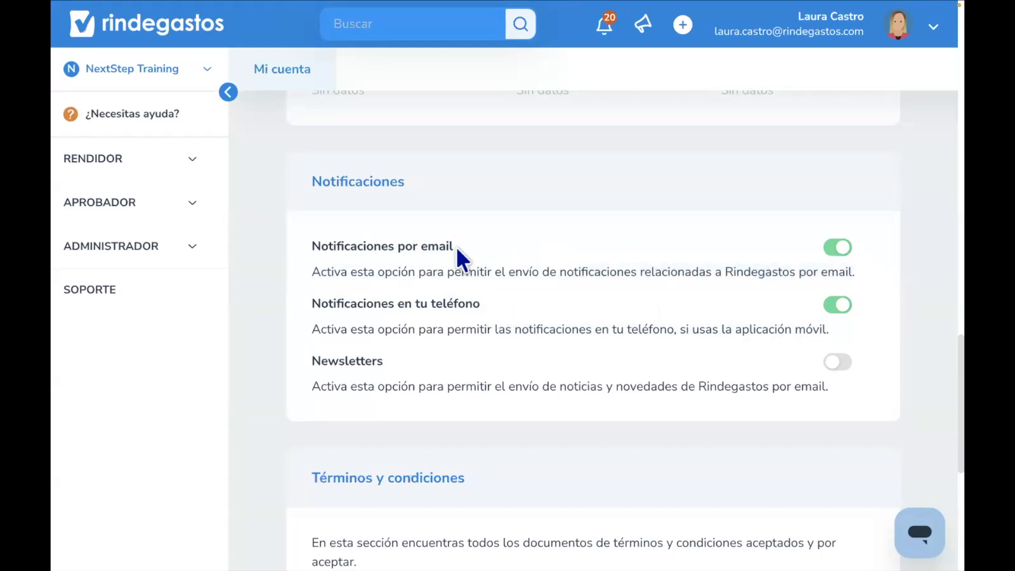
left_click_drag(410, 247, 454, 247)
left_click(496, 317)
left_click_drag(428, 326, 400, 365)
left_click(389, 360)
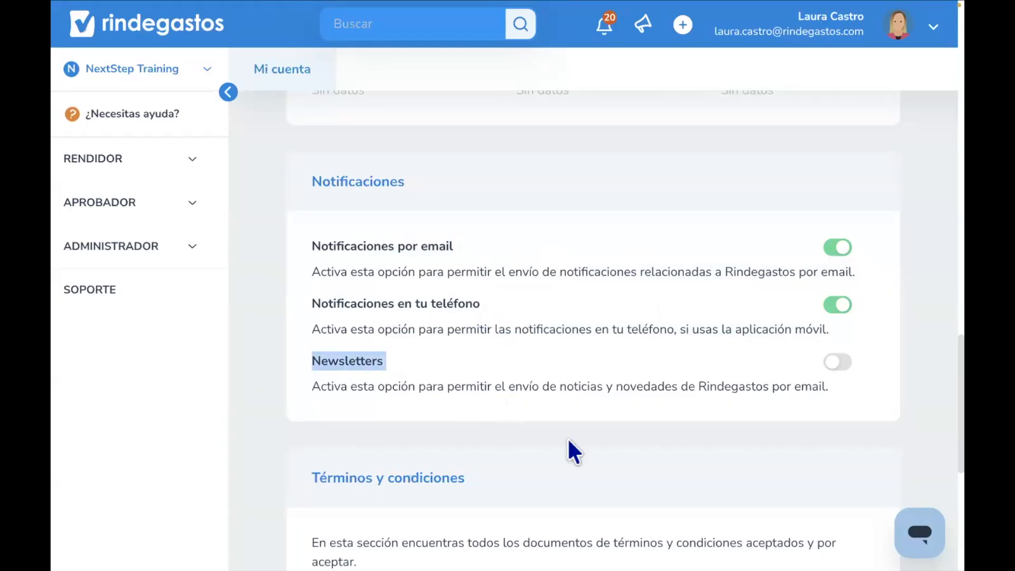
left_click(835, 368)
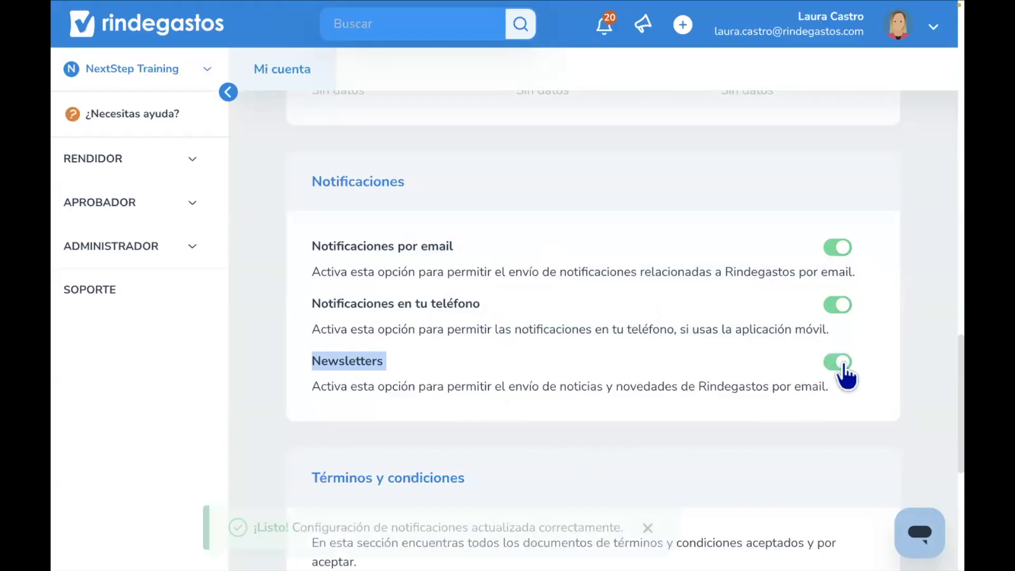
left_click(843, 367)
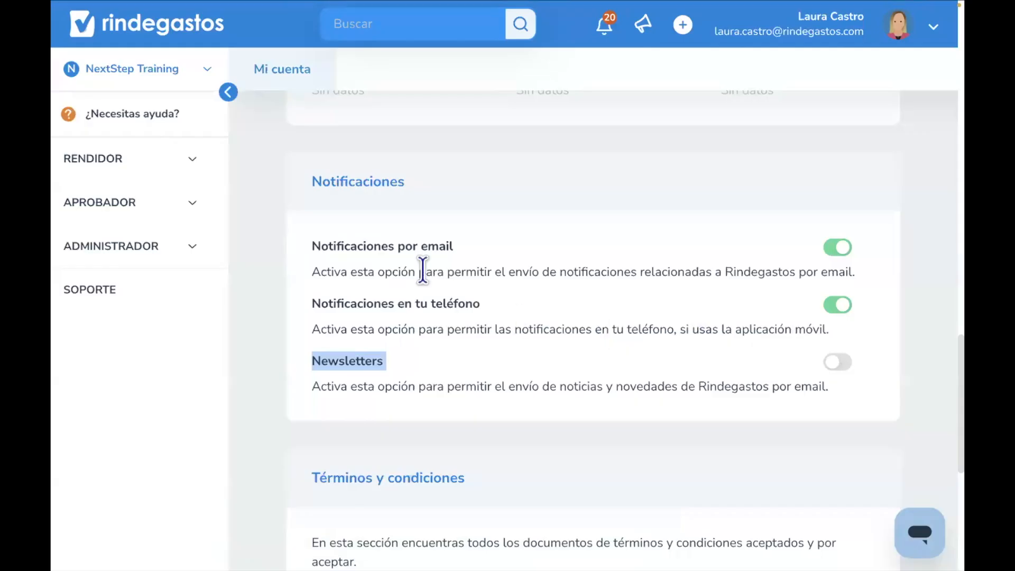
- Expand the Rendidor menu and open the Fondos page
left_click(268, 191)
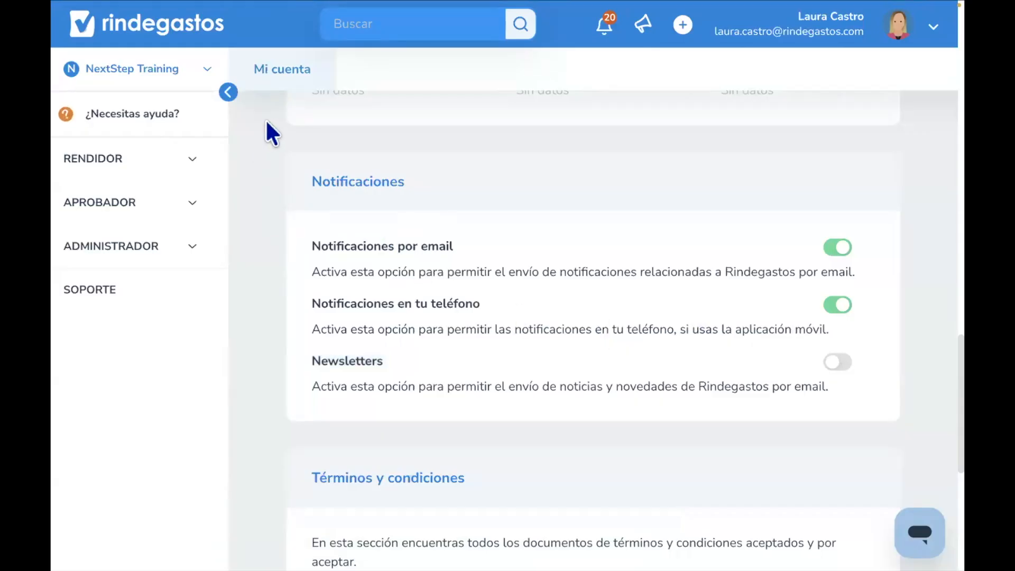
left_click(137, 160)
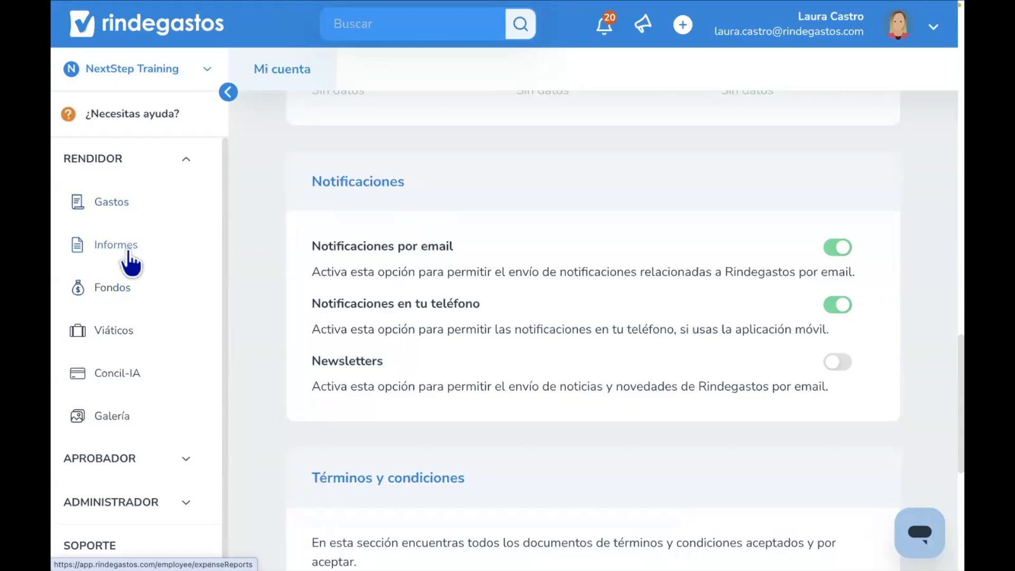
left_click(115, 286)
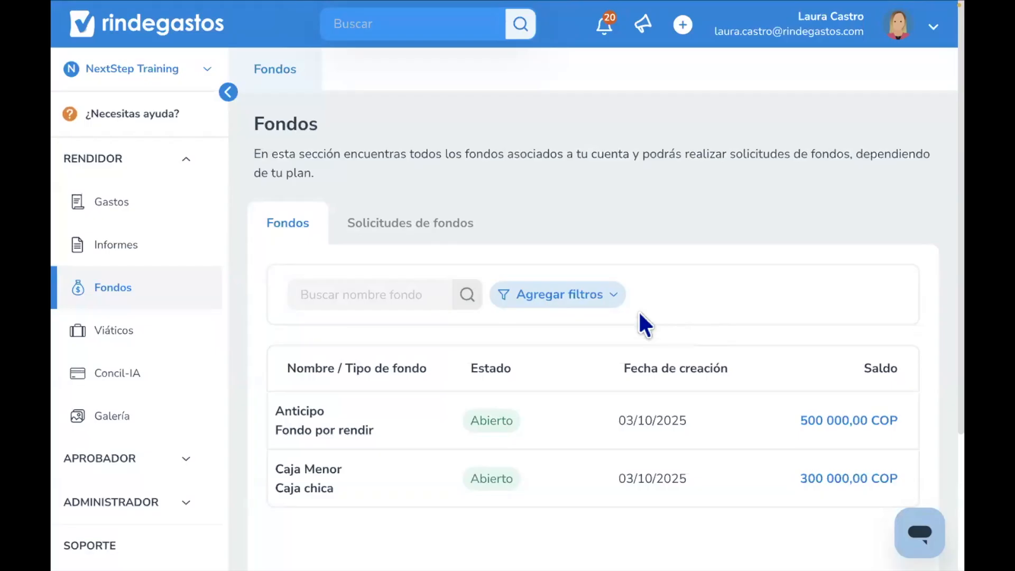
- Open the Solicitudes de fondos tab and dismiss the Rindebot assistant prompt
left_click(390, 233)
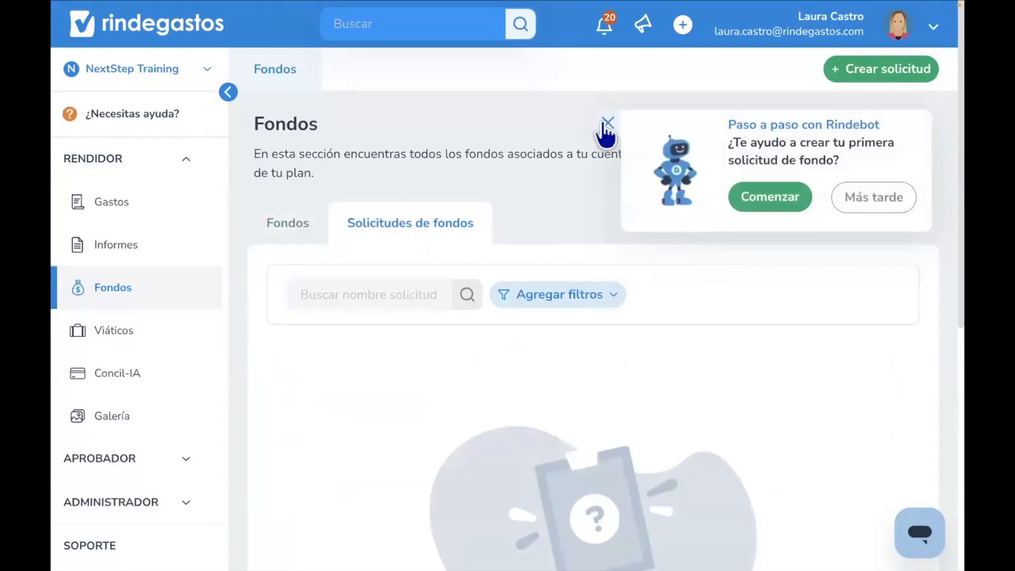
left_click(604, 124)
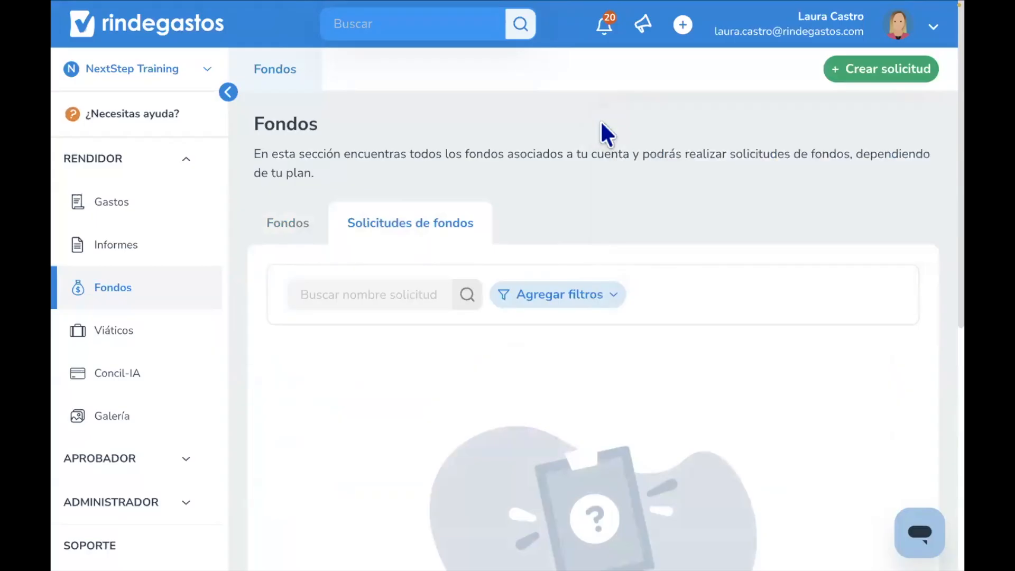
- Start a new fund request and name the fund Anticipo
left_click(869, 79)
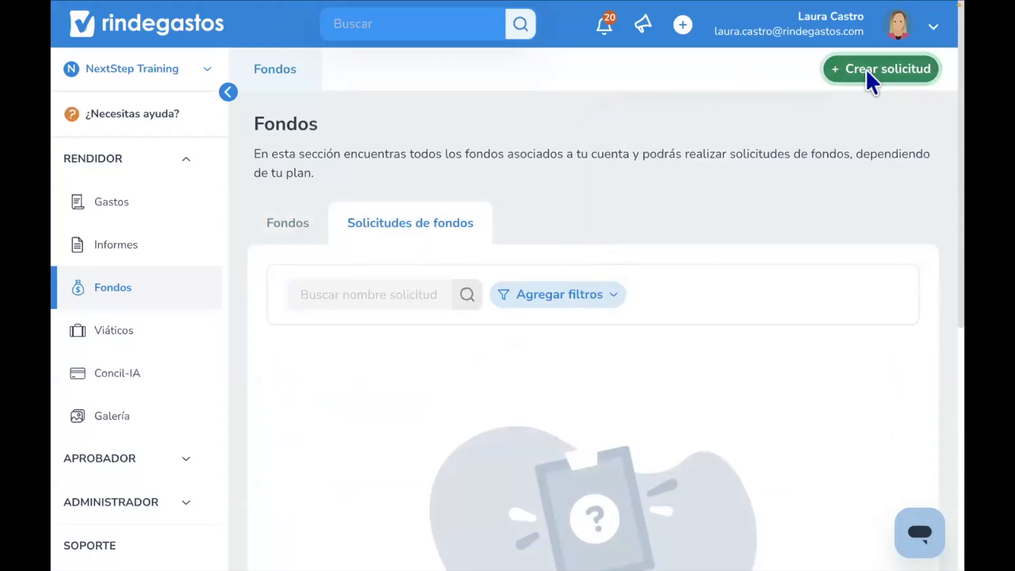
left_click(437, 164)
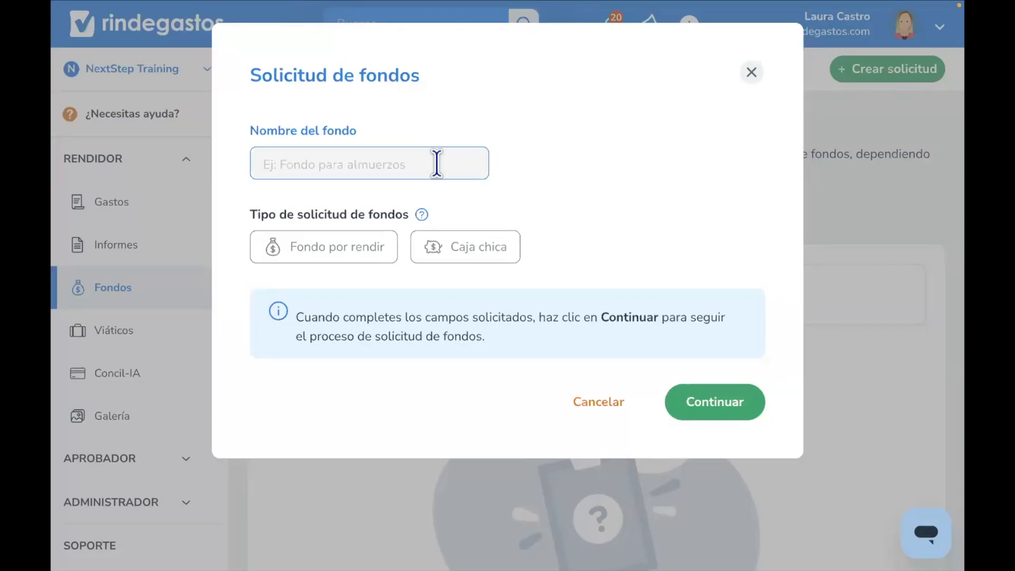
type("Anticipo")
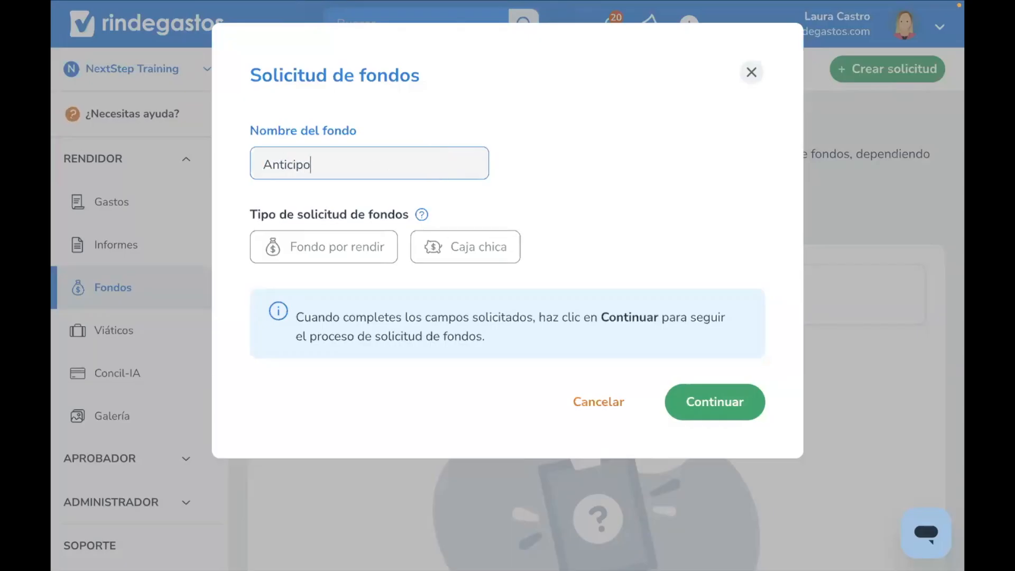
- Compare the request types and choose Fondo por rendir as the fund request type
left_click_drag(251, 217, 408, 215)
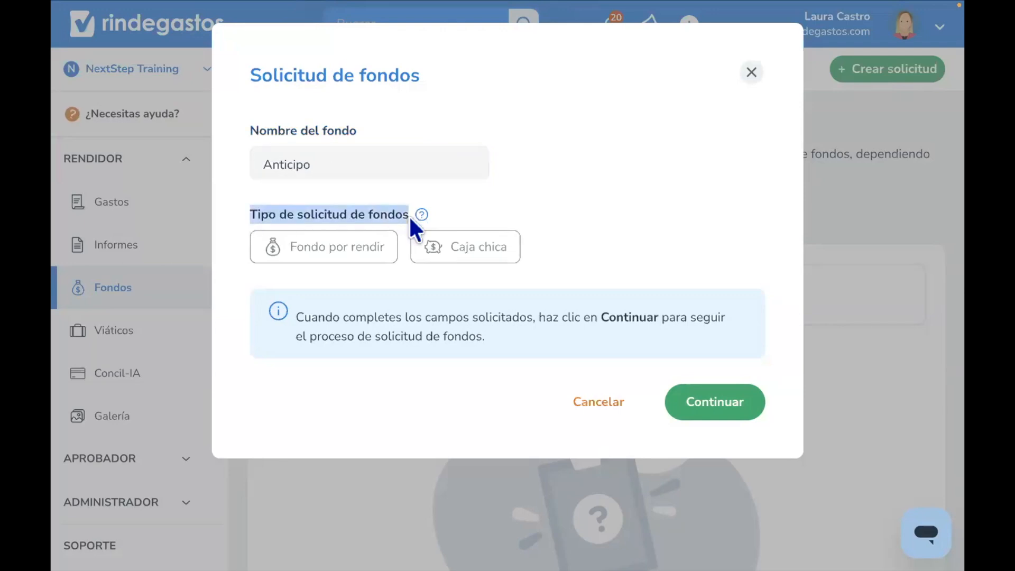
left_click(318, 258)
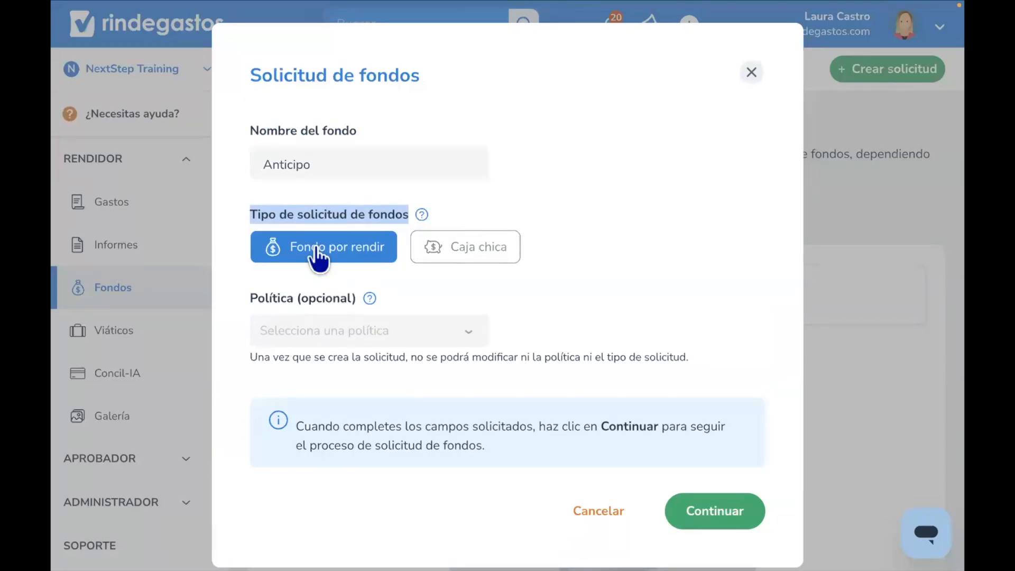
left_click(460, 255)
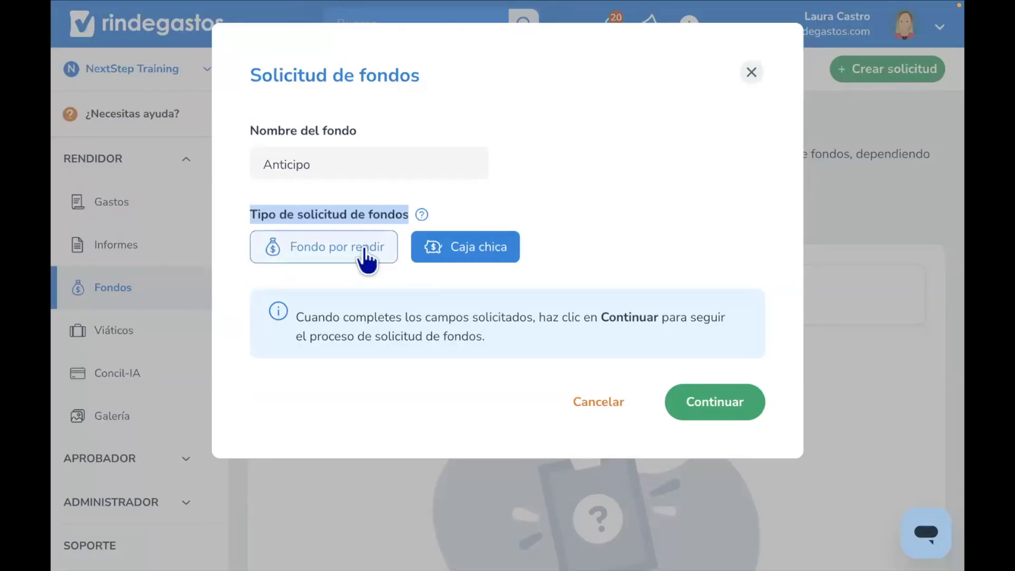
left_click(372, 260)
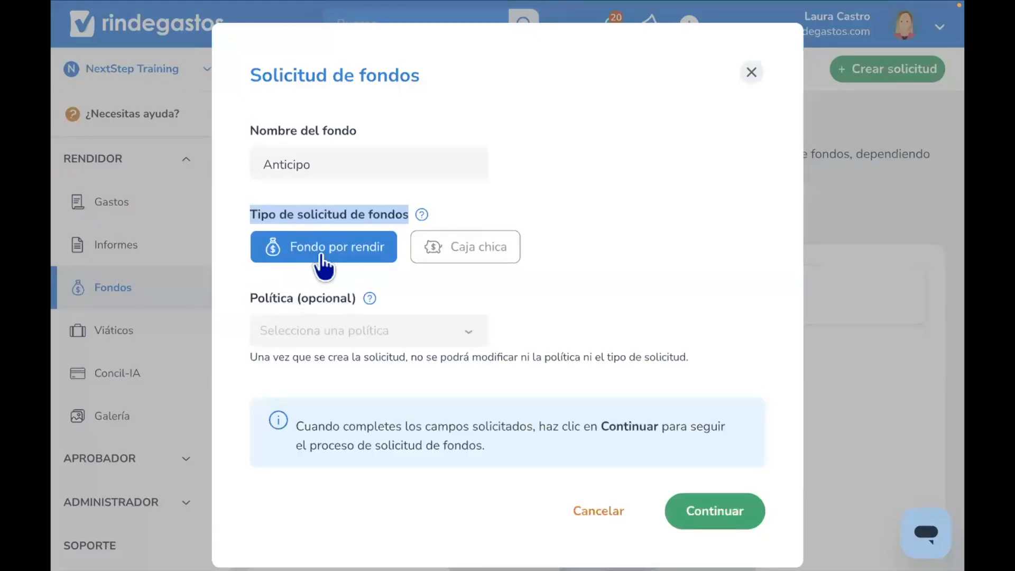
left_click(455, 288)
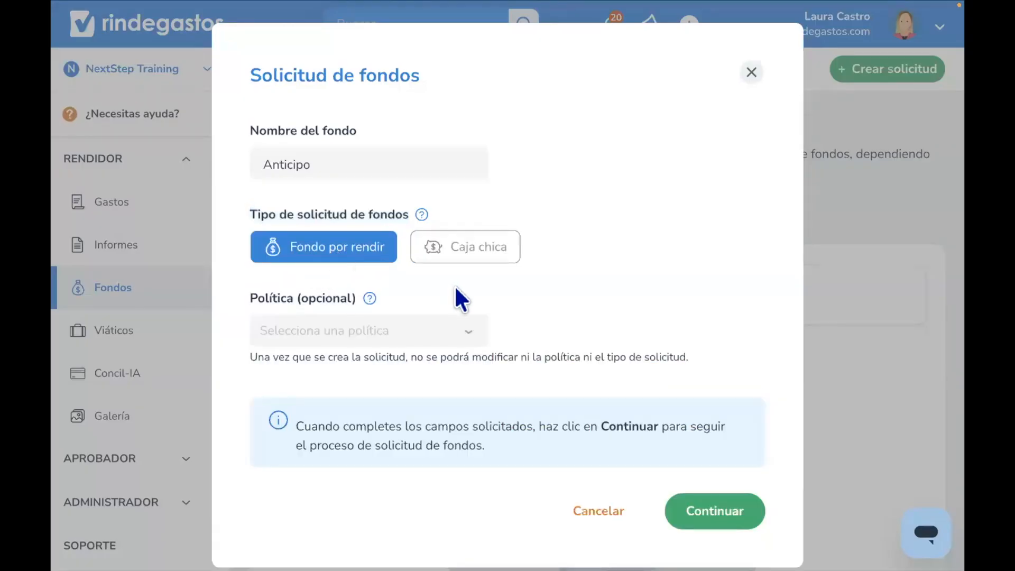
- Review the optional policy list without choosing a policy and continue the fund request
left_click_drag(247, 297, 360, 311)
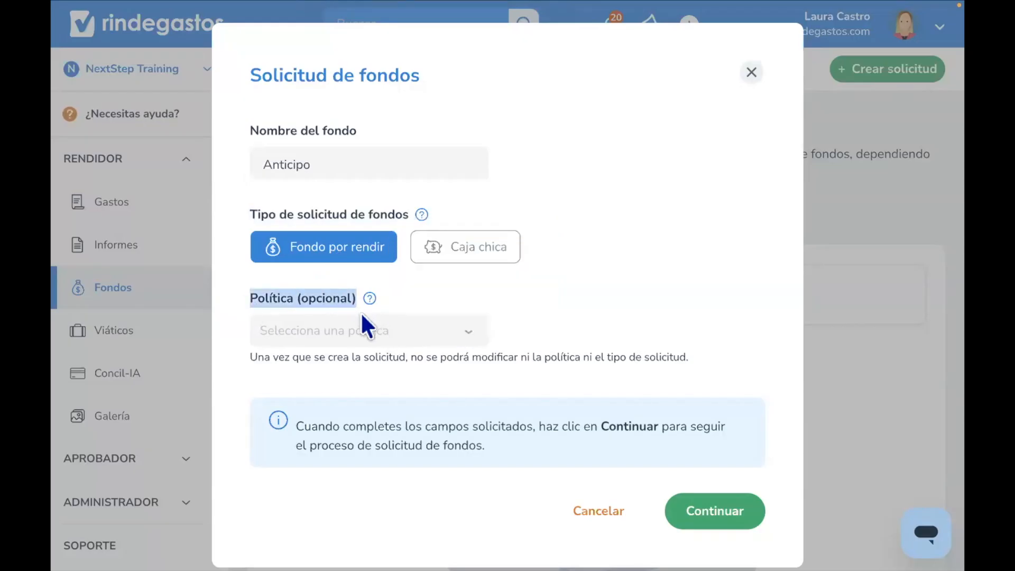
left_click(363, 340)
left_click(453, 307)
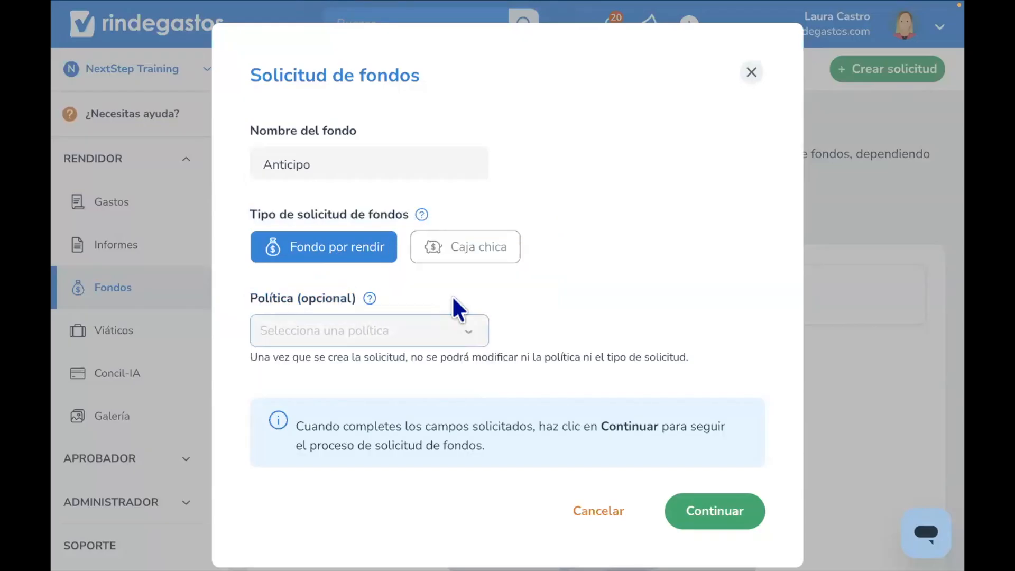
left_click(453, 338)
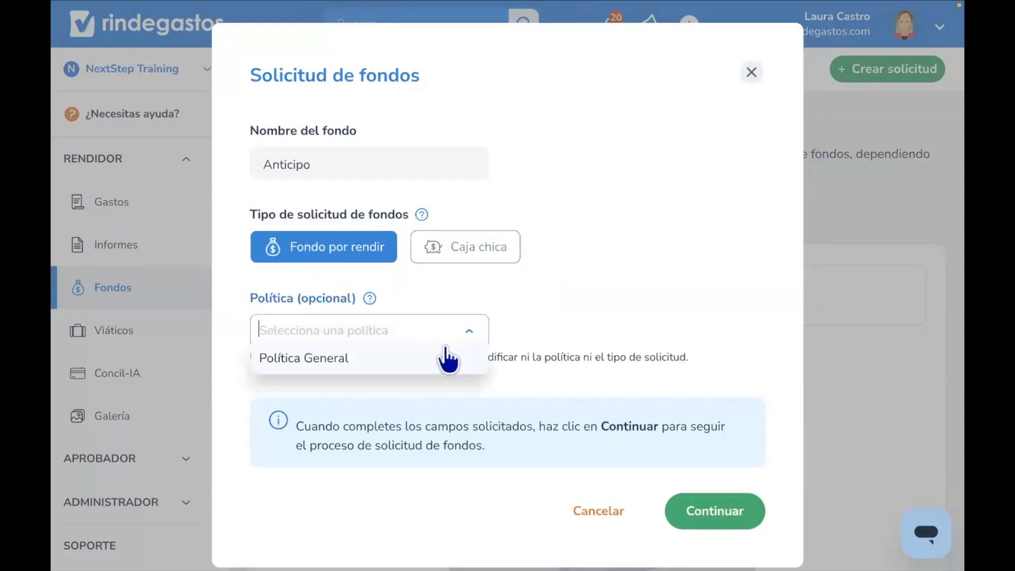
left_click(427, 288)
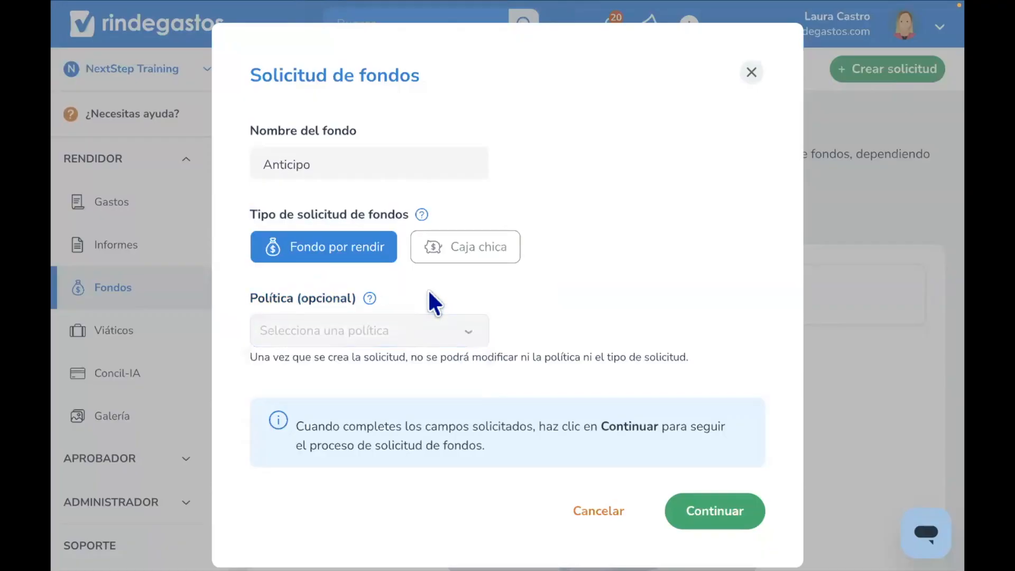
left_click(728, 511)
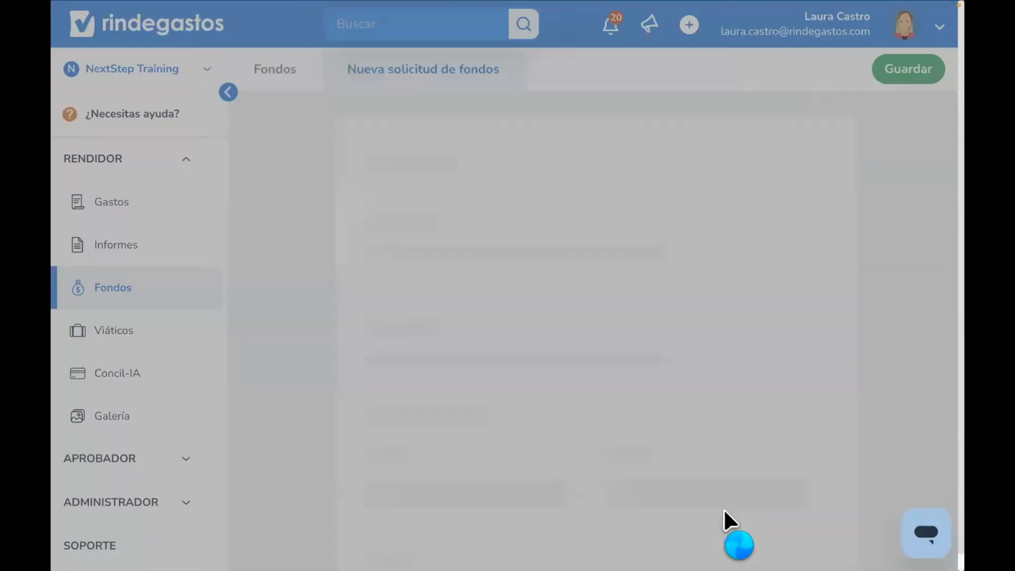
- Close the step-by-step guide and set the request currency to COP - Peso colombiano
scroll(487, 337, "down", 2)
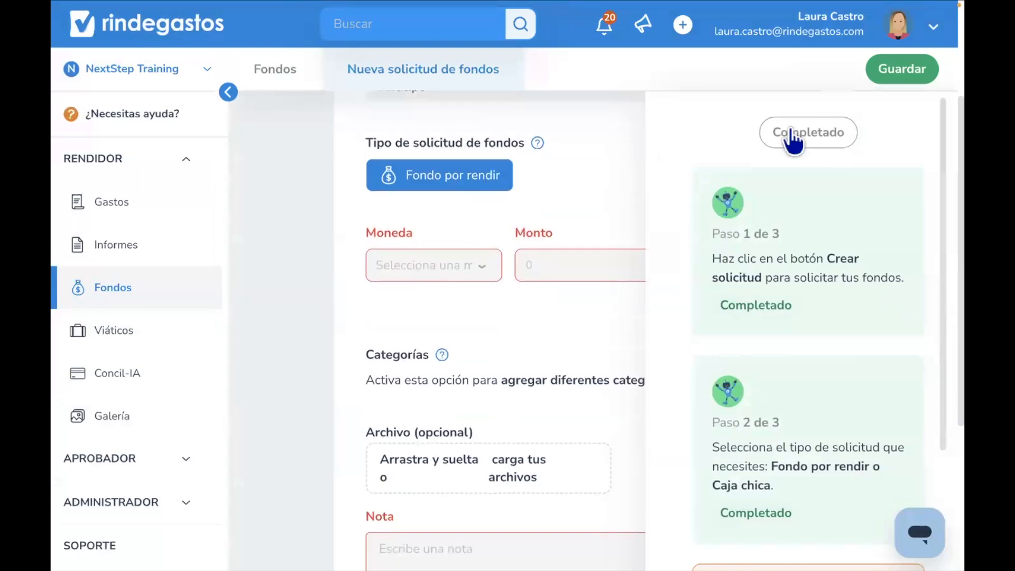
left_click(833, 139)
left_click(444, 270)
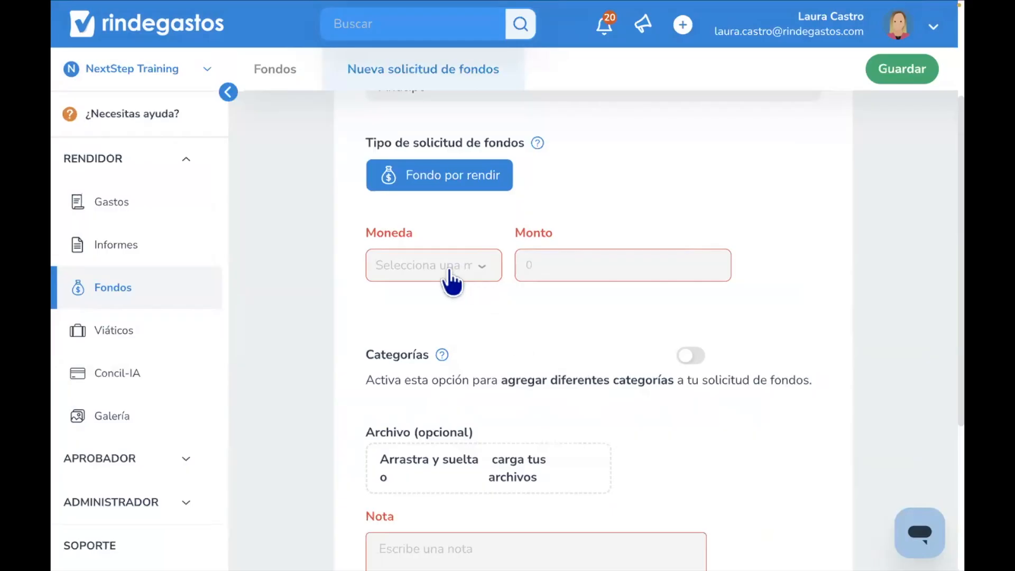
mouse_move(554, 261)
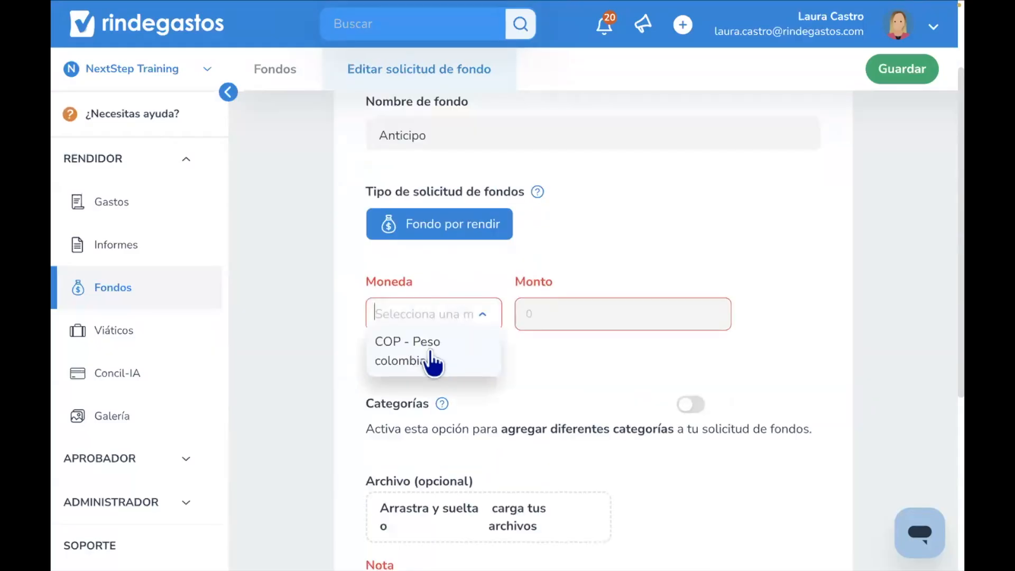
left_click(422, 361)
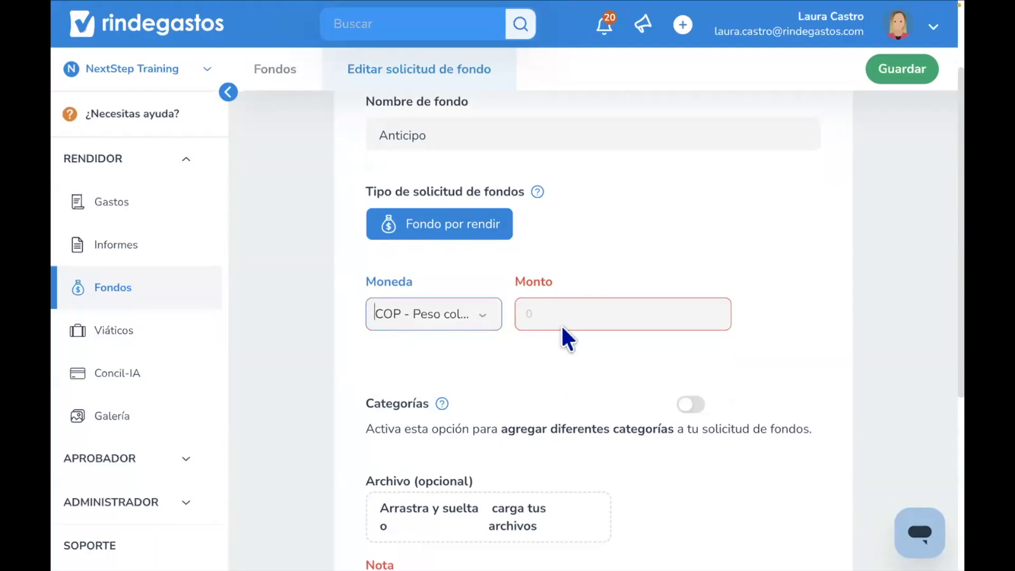
- Set the requested amount to 400 000,00
mouse_move(543, 313)
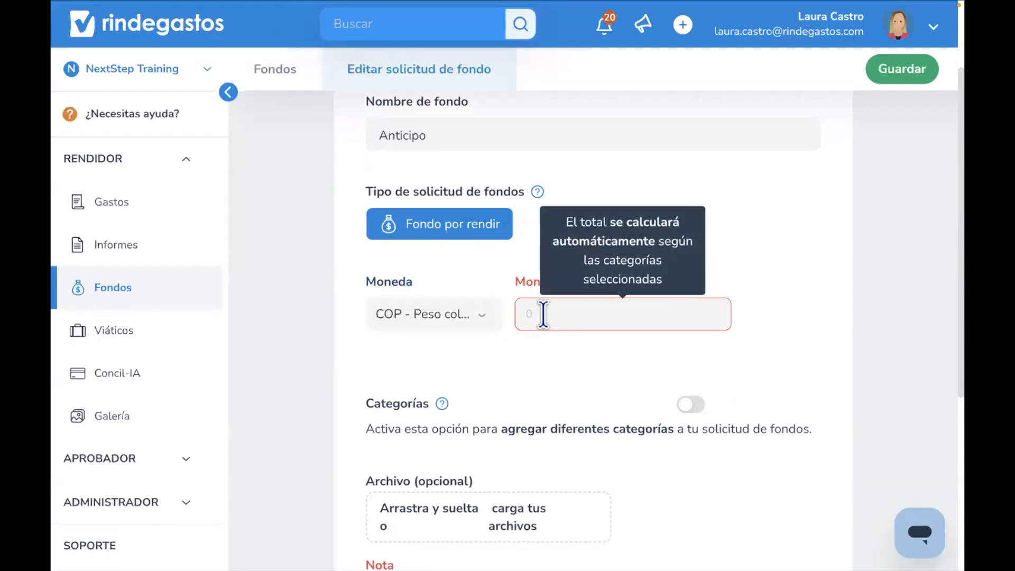
type("400 000,00")
left_click(534, 341)
- Enable Categorías for the fund request
scroll(534, 341, "down", 1)
scroll(534, 341, "down", 2)
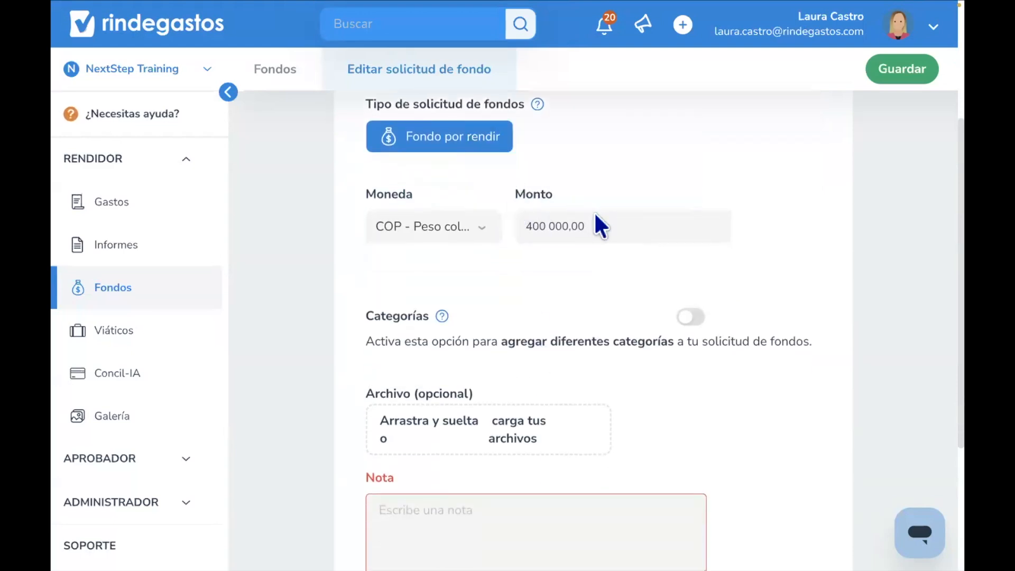
scroll(583, 275, "down", 2)
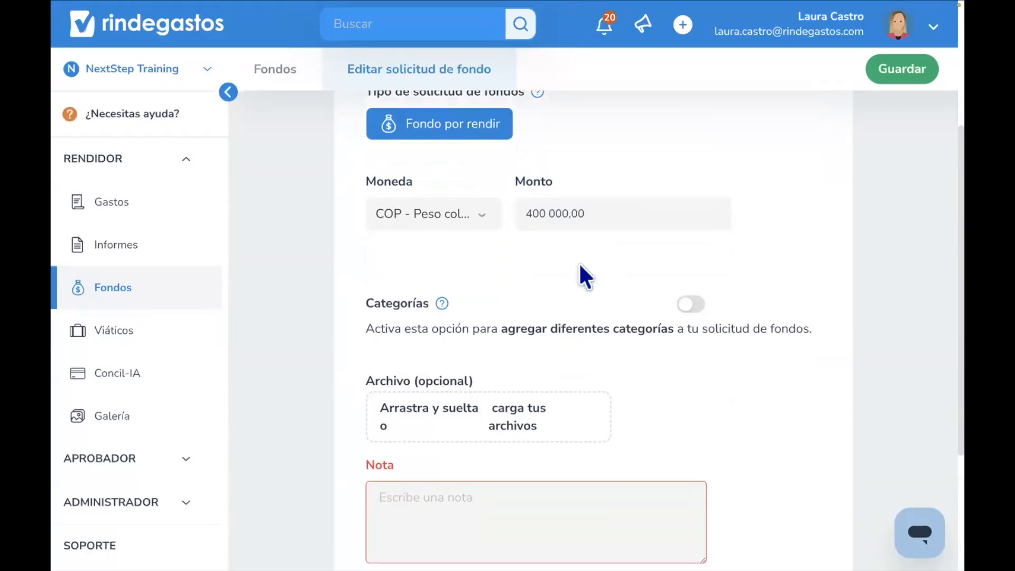
left_click(689, 263)
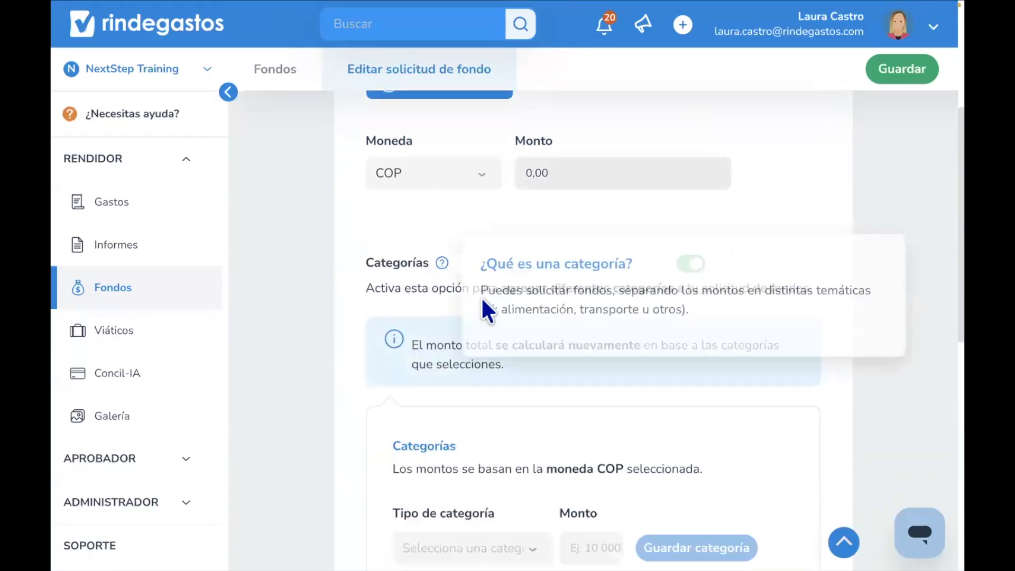
- Add an Alimentación category to the fund request with an amount of 100000
scroll(647, 210, "down", 2)
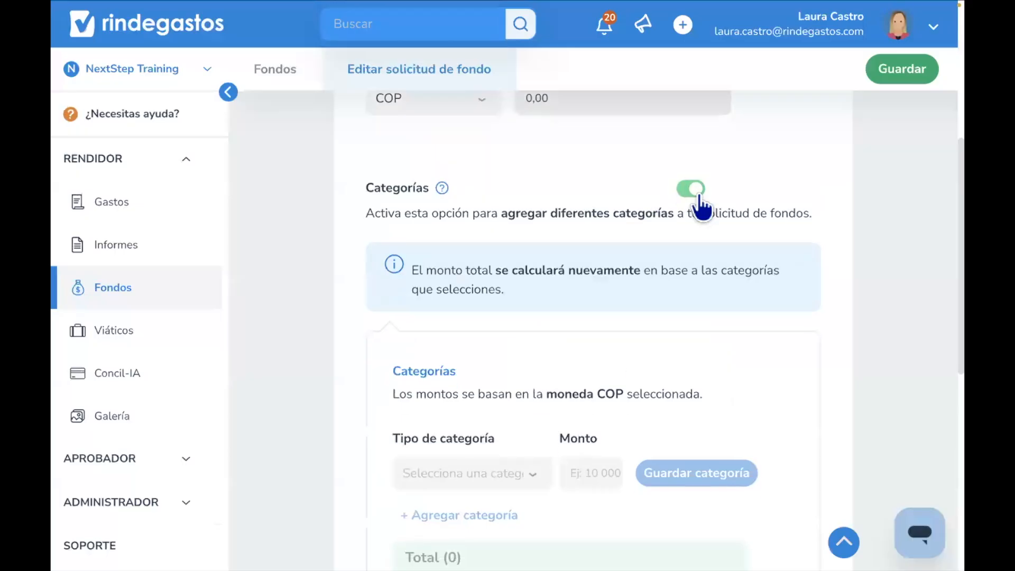
scroll(609, 362, "down", 2)
left_click(465, 368)
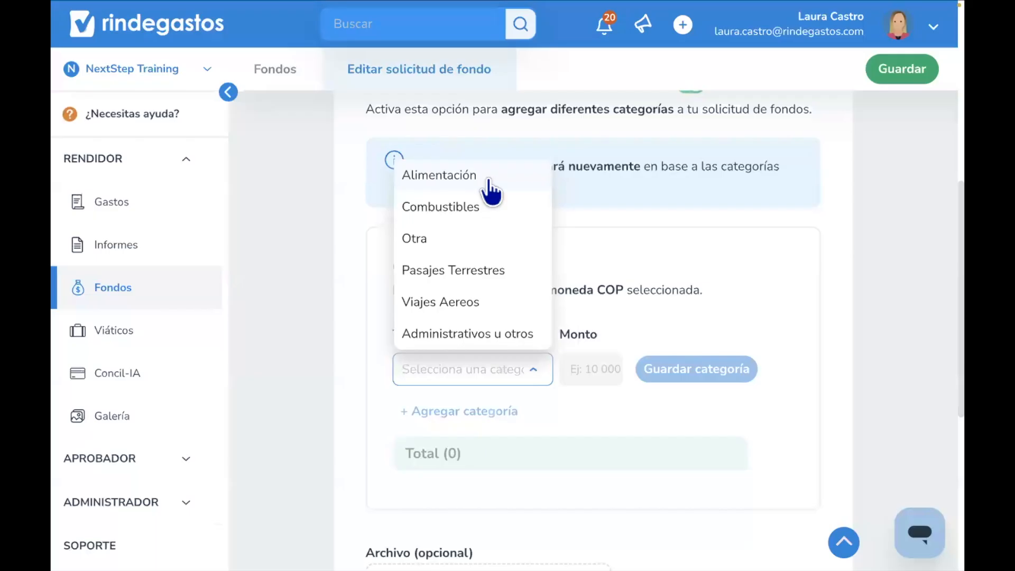
left_click(489, 182)
left_click(584, 375)
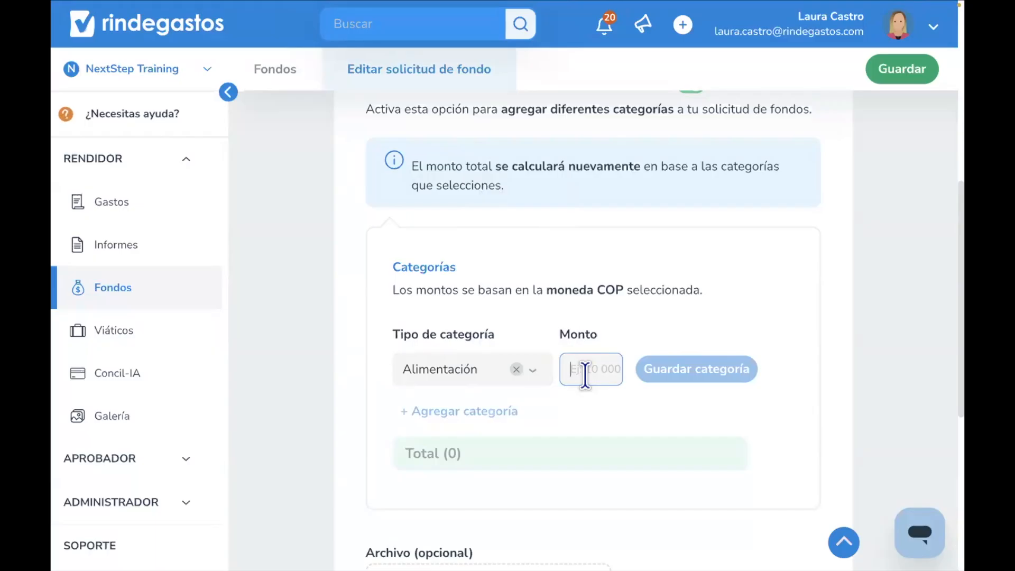
type("1")
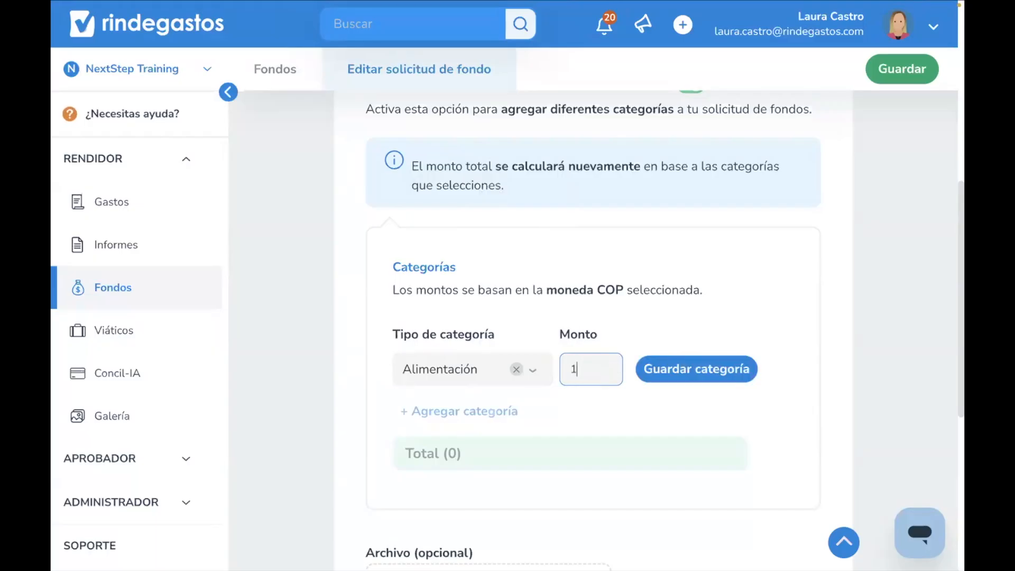
type("00000")
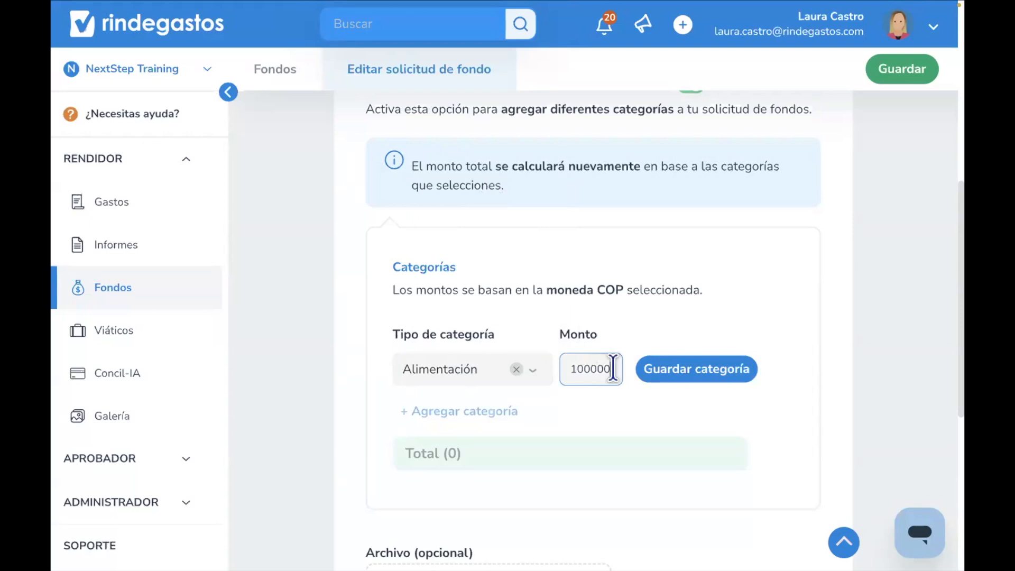
left_click(668, 379)
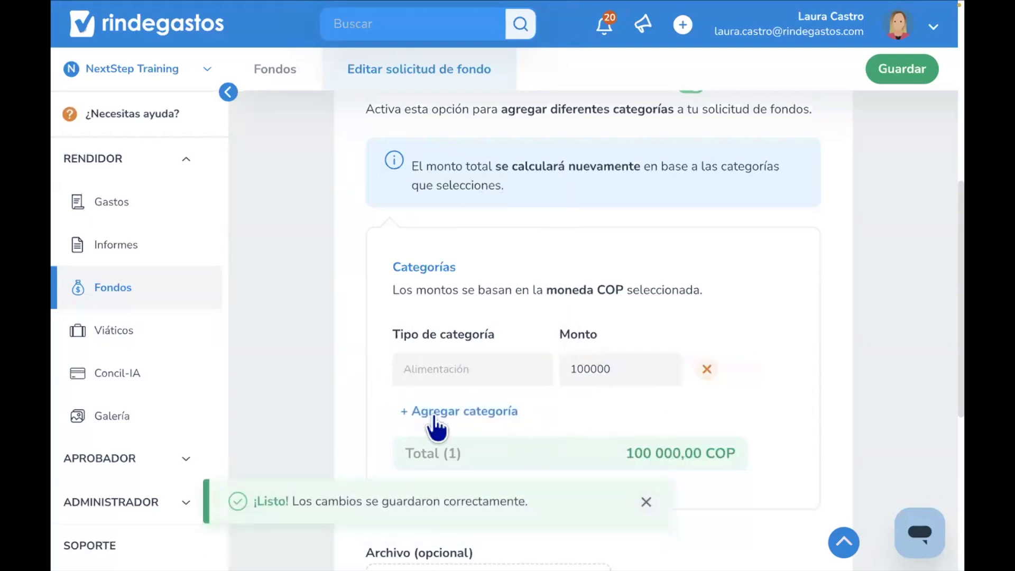
- Add a second category, Pasajes Terrestres, with an amount of 50000
left_click(428, 411)
left_click(423, 418)
scroll(421, 416, "down", 1)
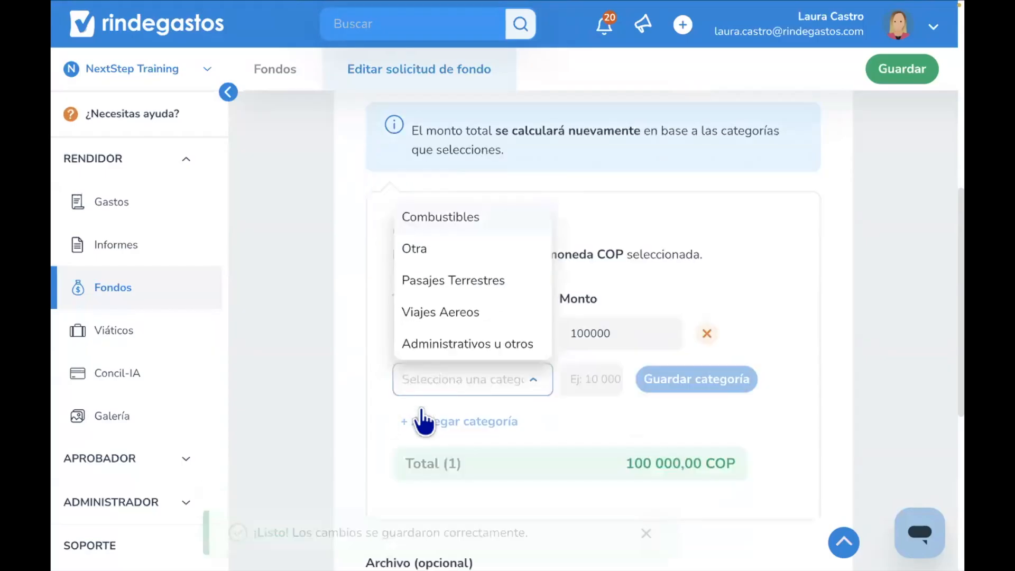
left_click(435, 259)
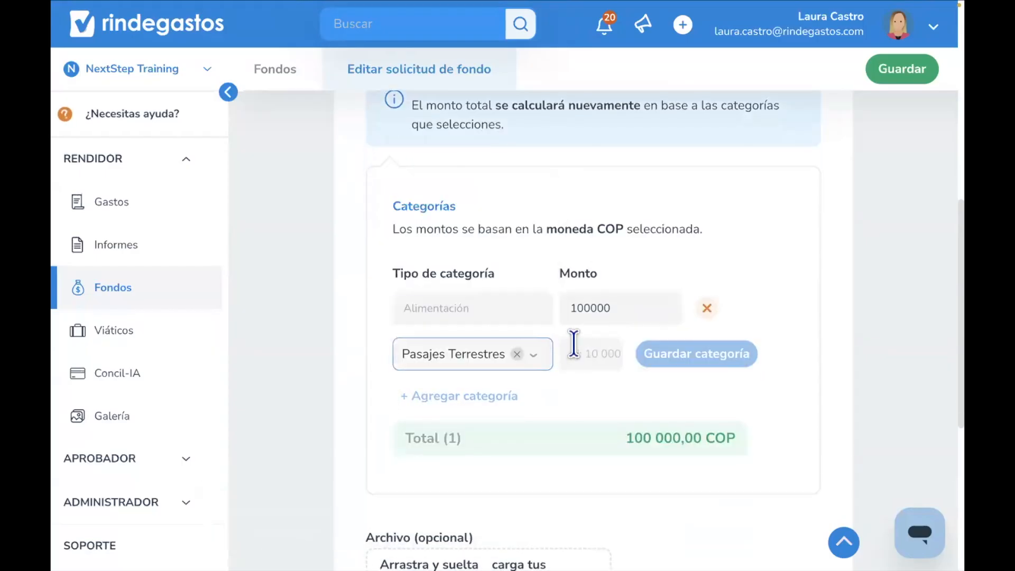
left_click(573, 349)
type("50000")
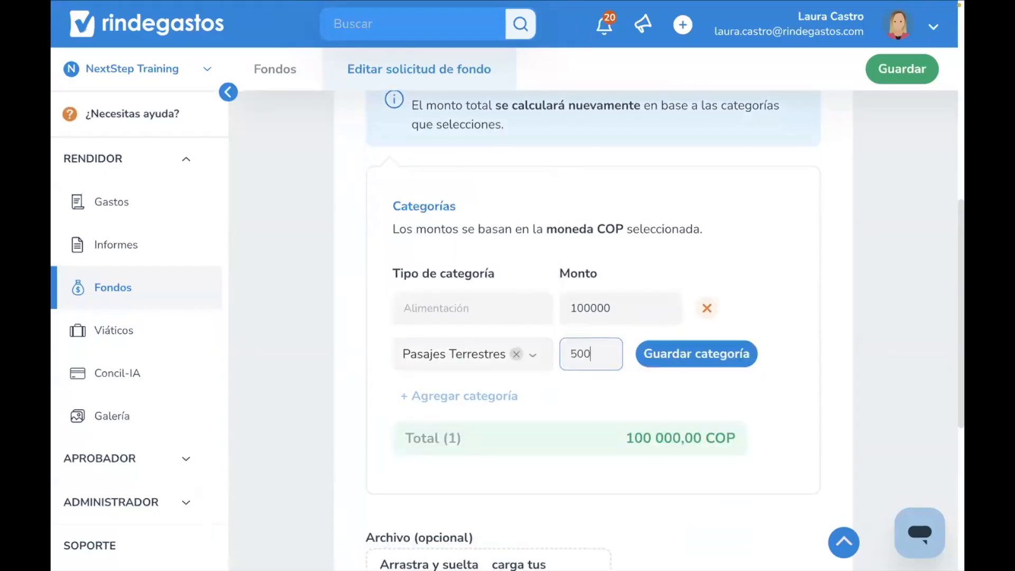
left_click(681, 352)
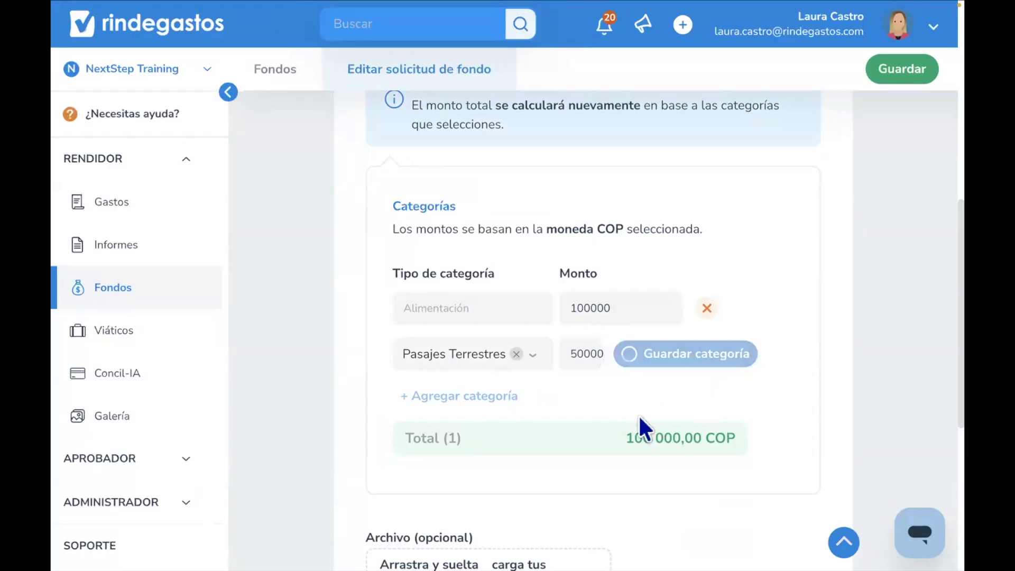
- Write the note "Detalles o motivos" and save the fund request changes
left_click(518, 398)
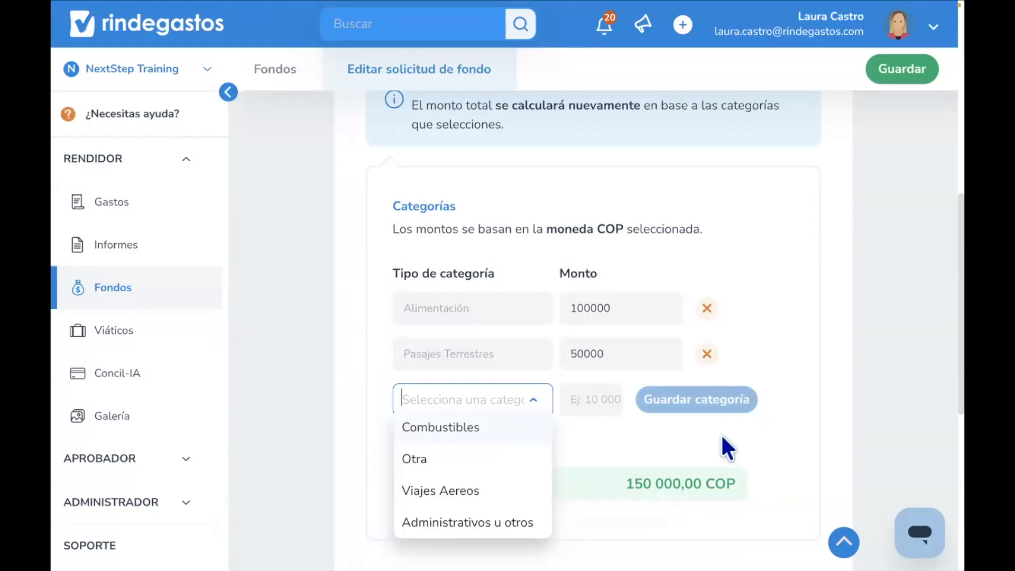
left_click(711, 453)
scroll(615, 449, "down", 5)
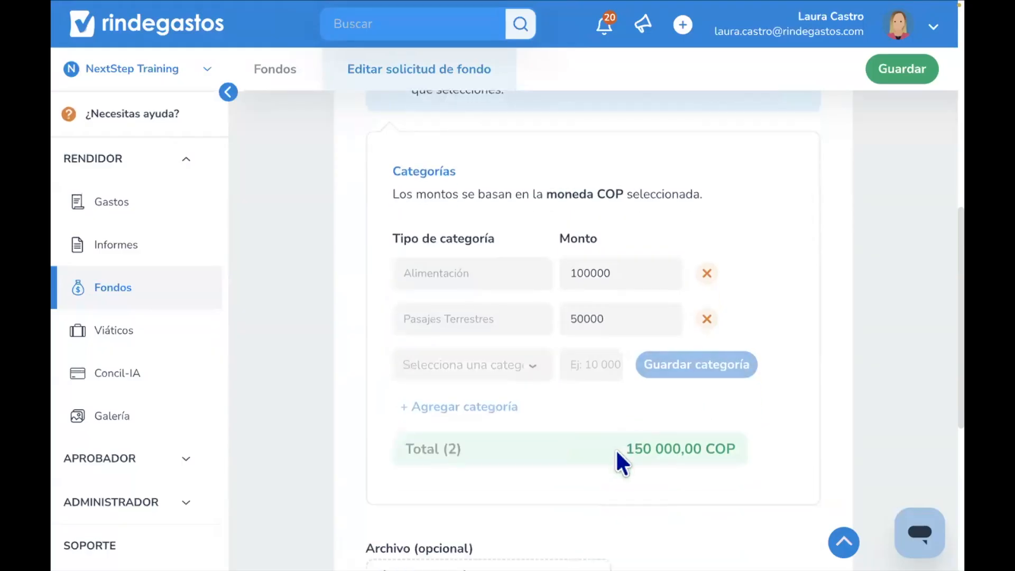
scroll(616, 449, "down", 1)
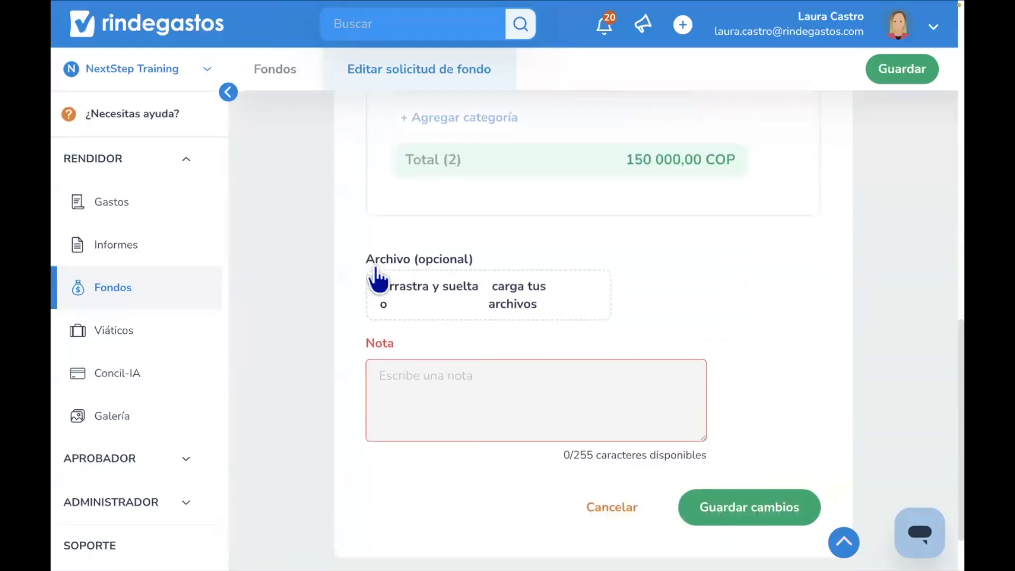
left_click_drag(364, 258, 485, 260)
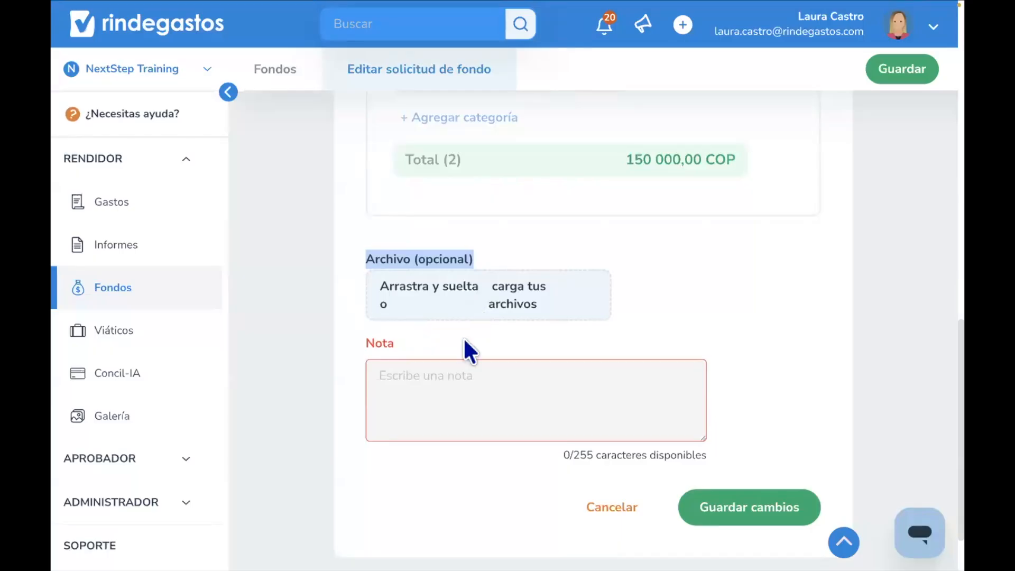
left_click(446, 379)
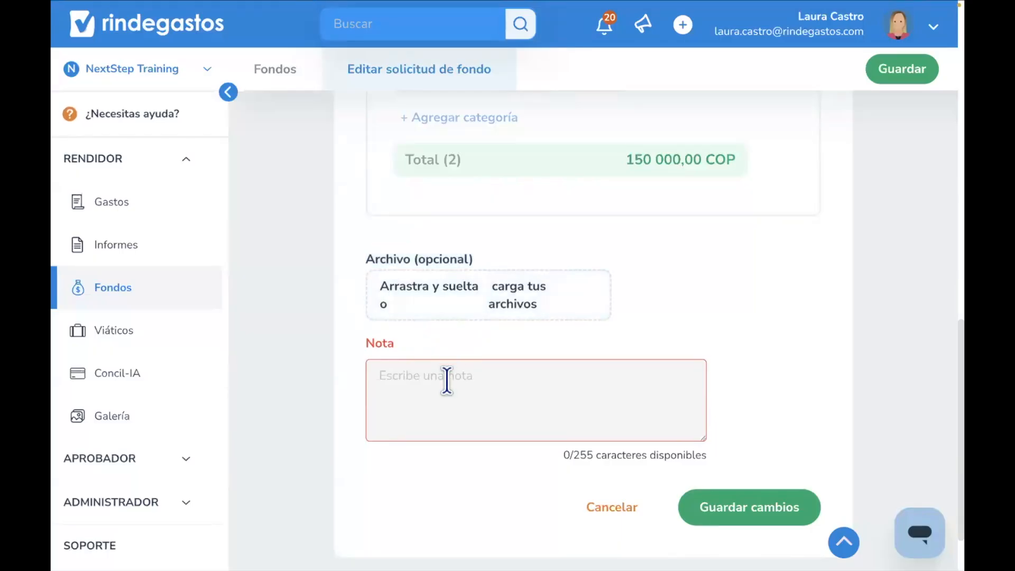
type("Detalles o motivos")
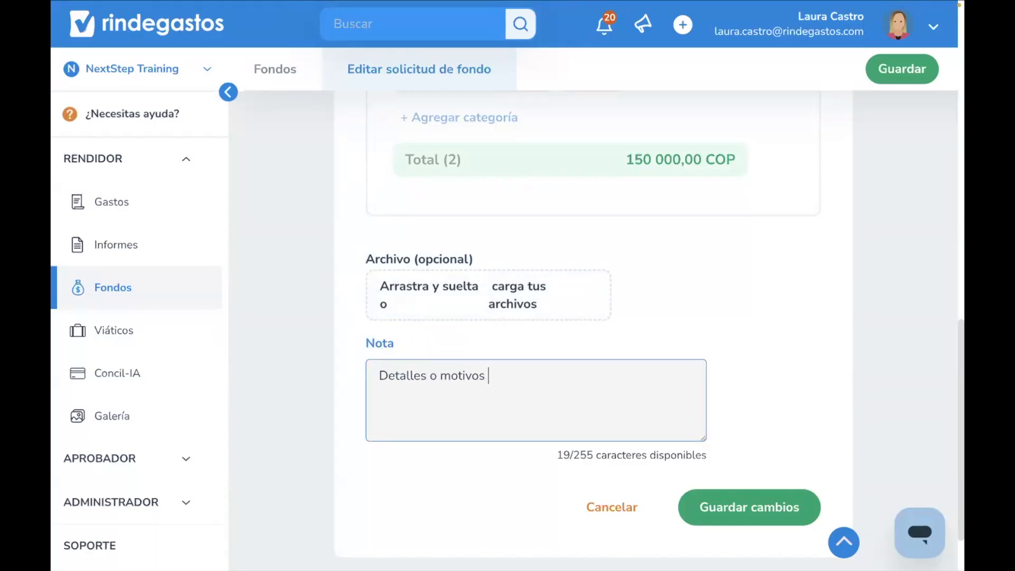
key("BackSpace")
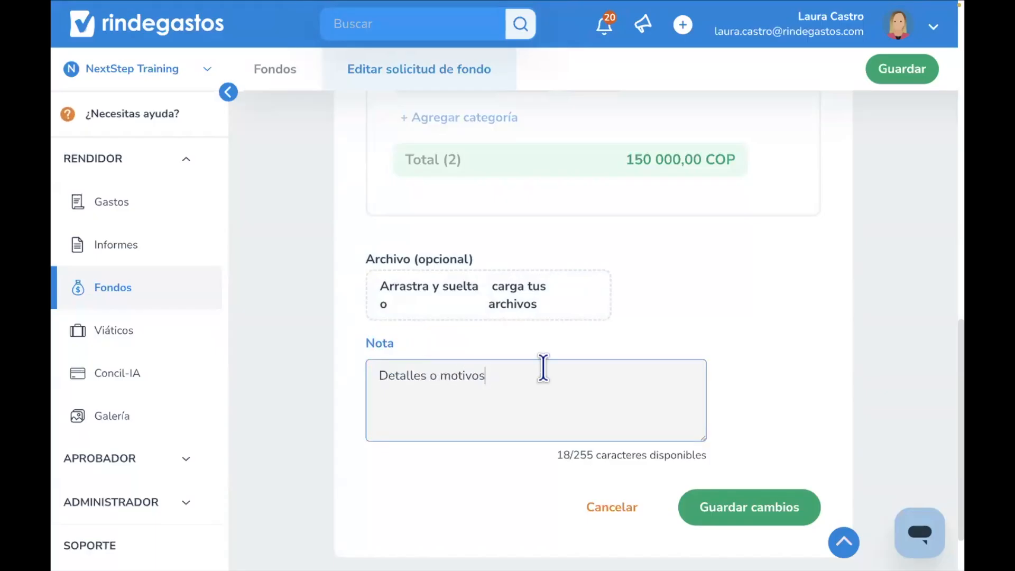
left_click(743, 518)
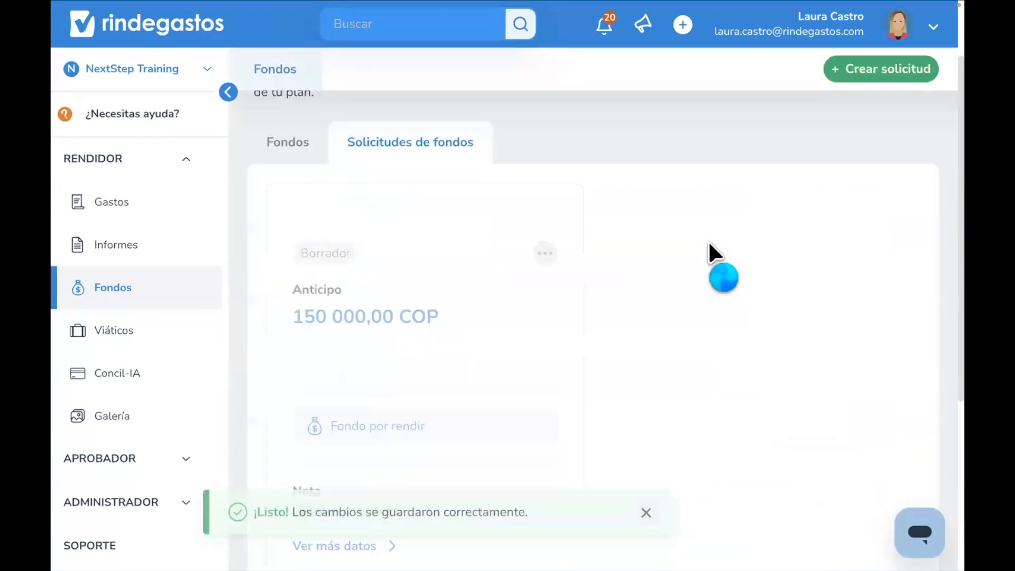
- Send the saved draft fund request for approval
scroll(679, 347, "down", 5)
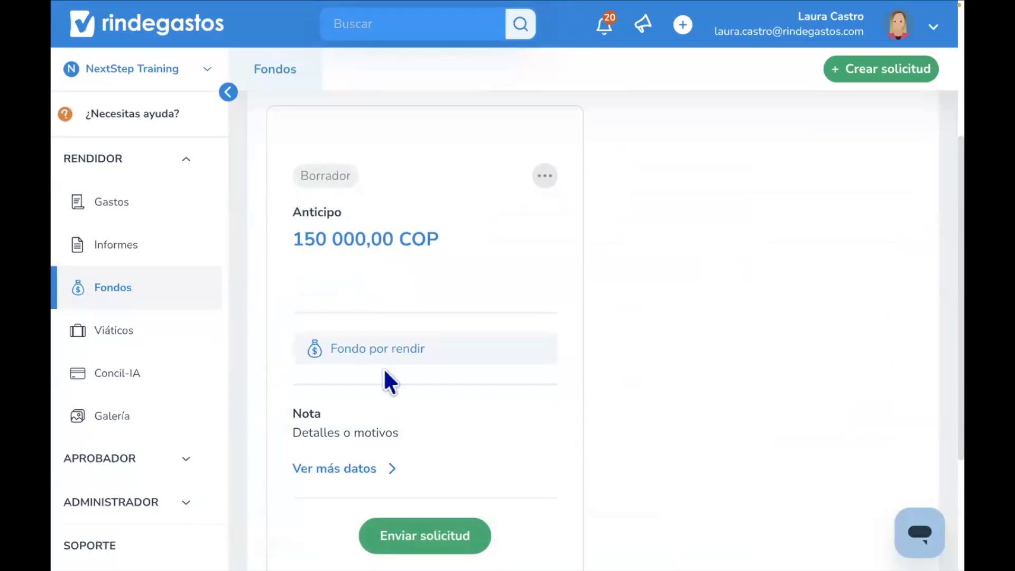
scroll(383, 367, "down", 1)
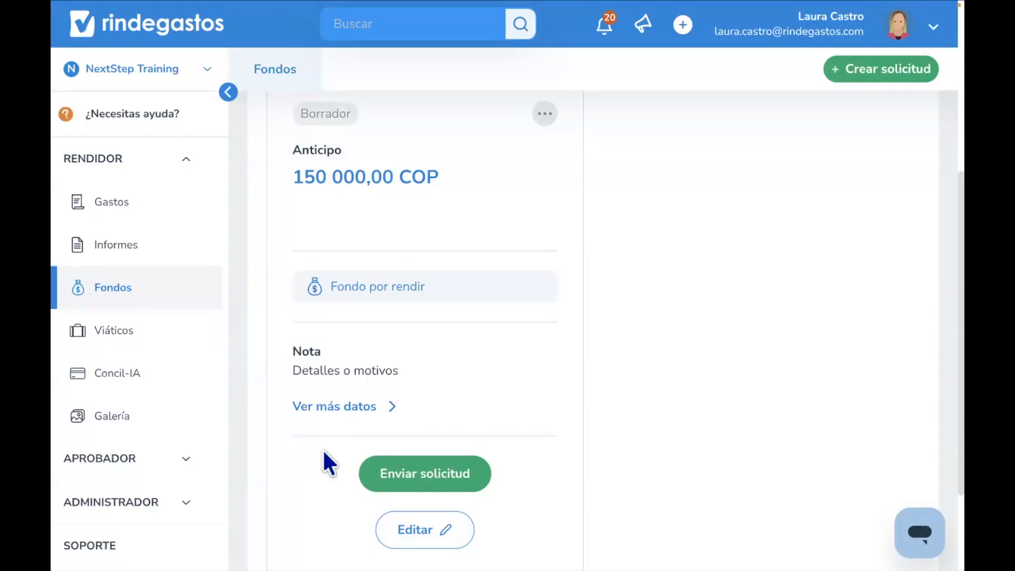
left_click(422, 469)
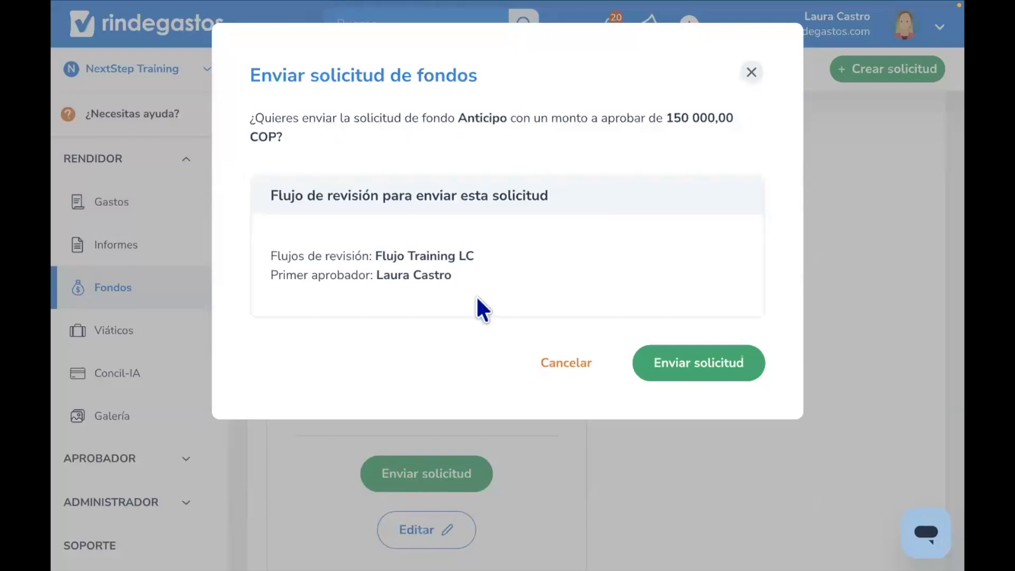
left_click_drag(452, 275, 271, 281)
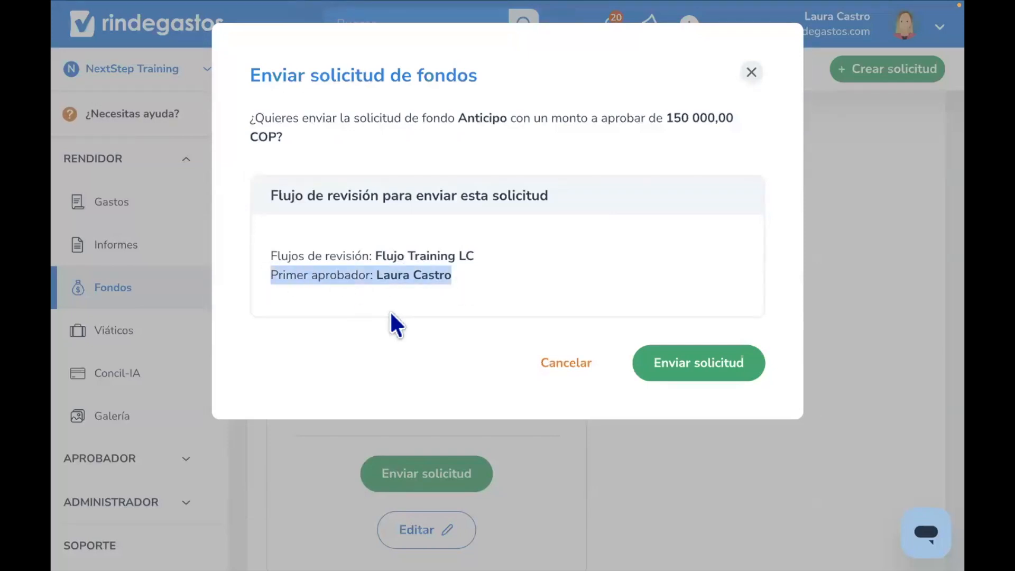
left_click(670, 365)
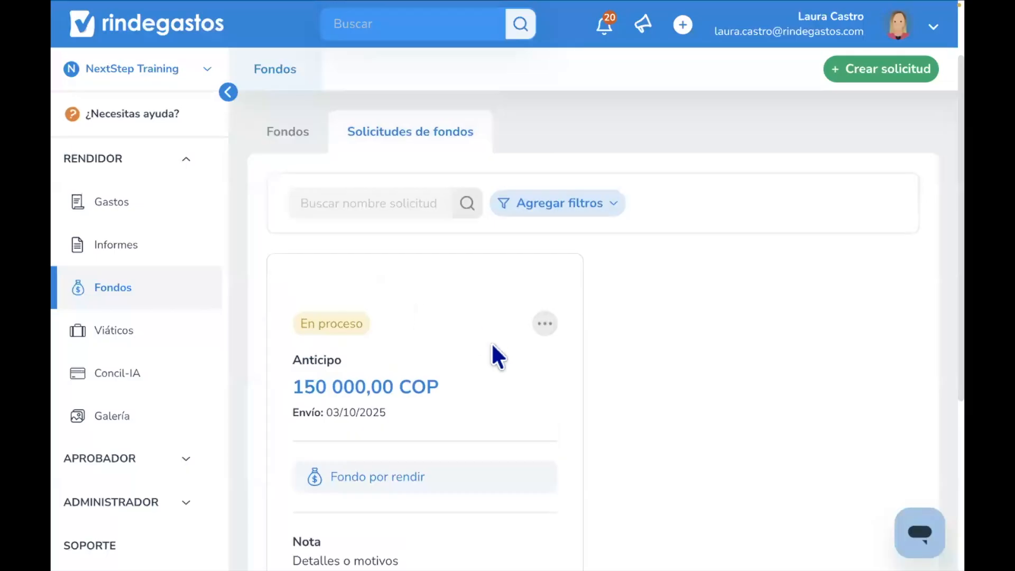
- Open the submitted request's review flow and close it
left_click(544, 332)
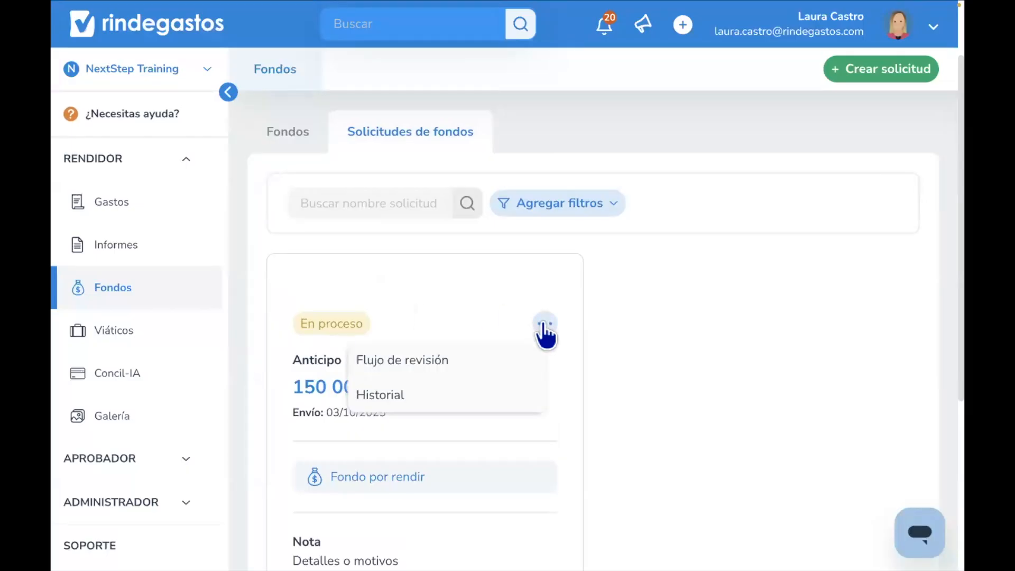
left_click(450, 363)
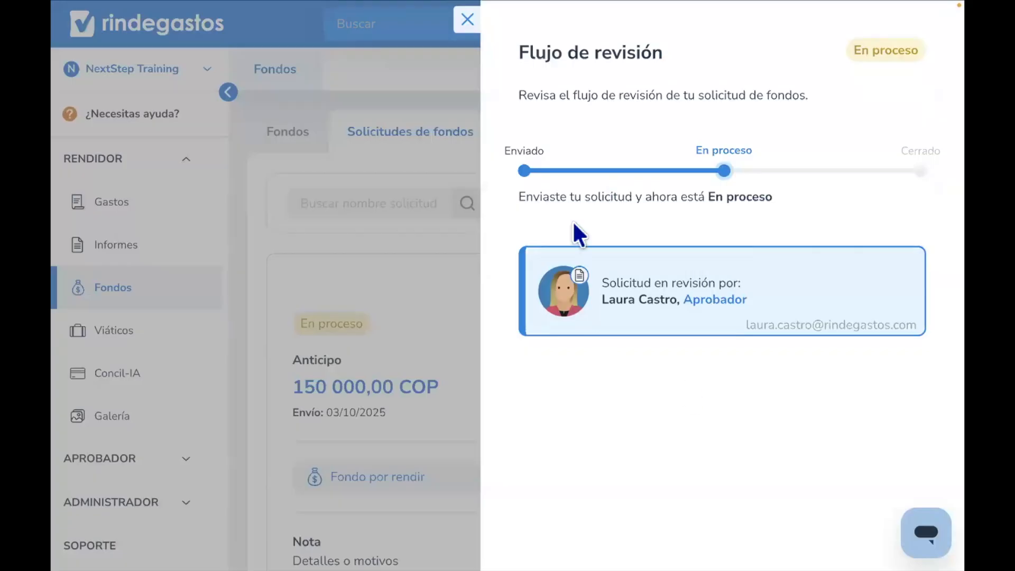
left_click(466, 21)
- Open the request's history and send the message "Mensaje" to the approvers
left_click(543, 325)
left_click(407, 402)
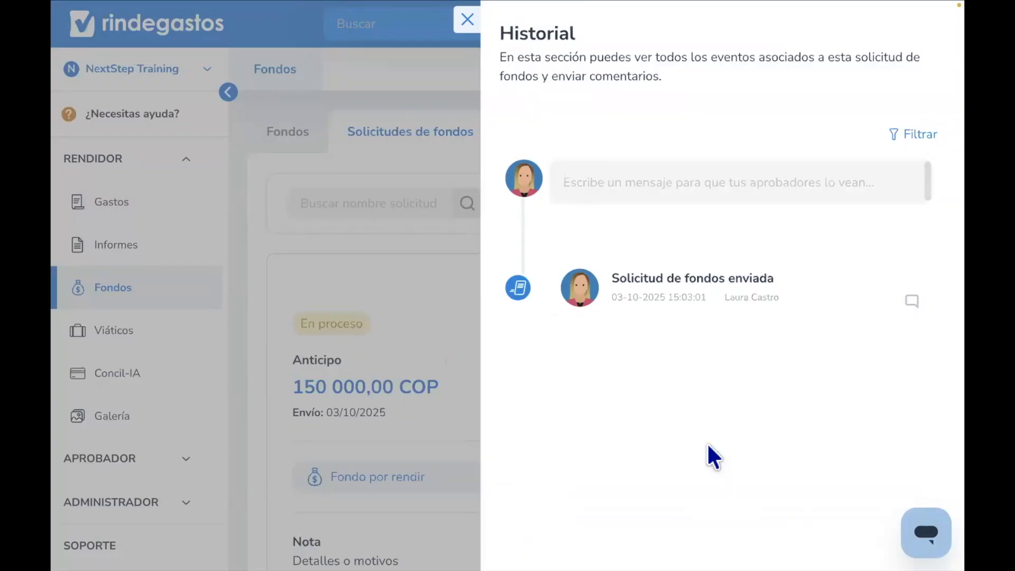
left_click(586, 186)
type("Mensaje")
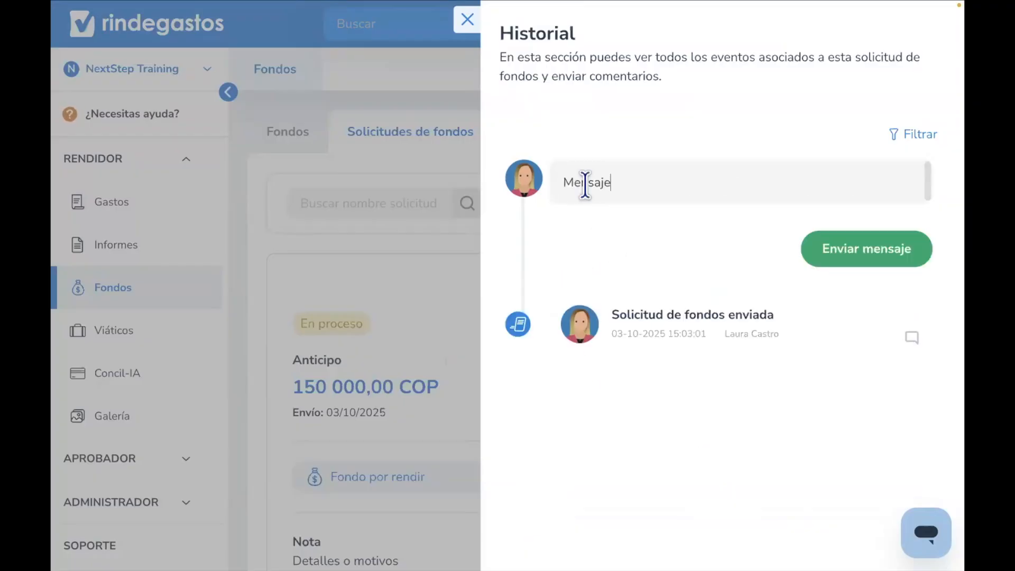
left_click(864, 264)
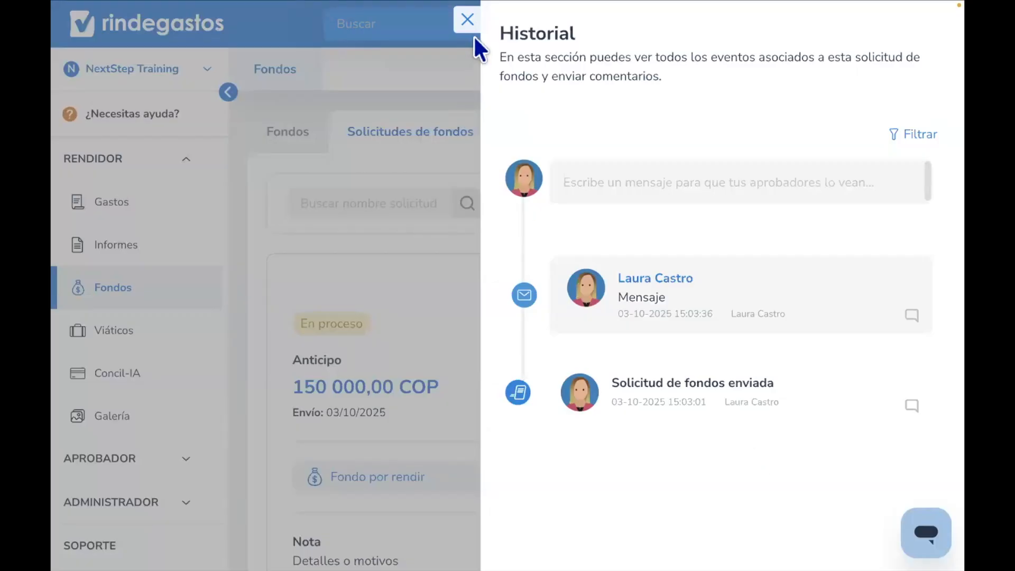
- Close the history panel, reopen the request's history, and close it again
mouse_move(535, 122)
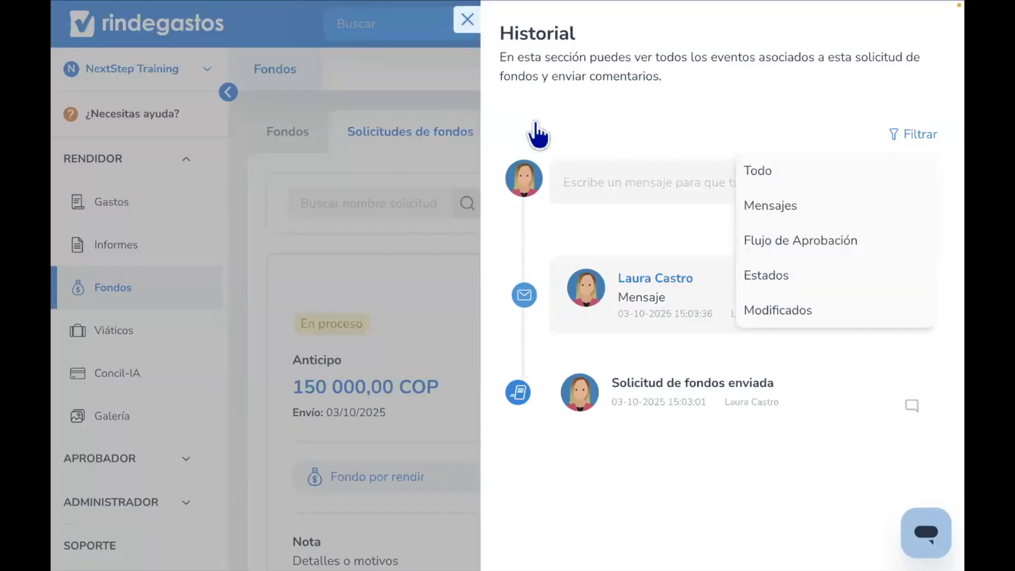
left_click(468, 22)
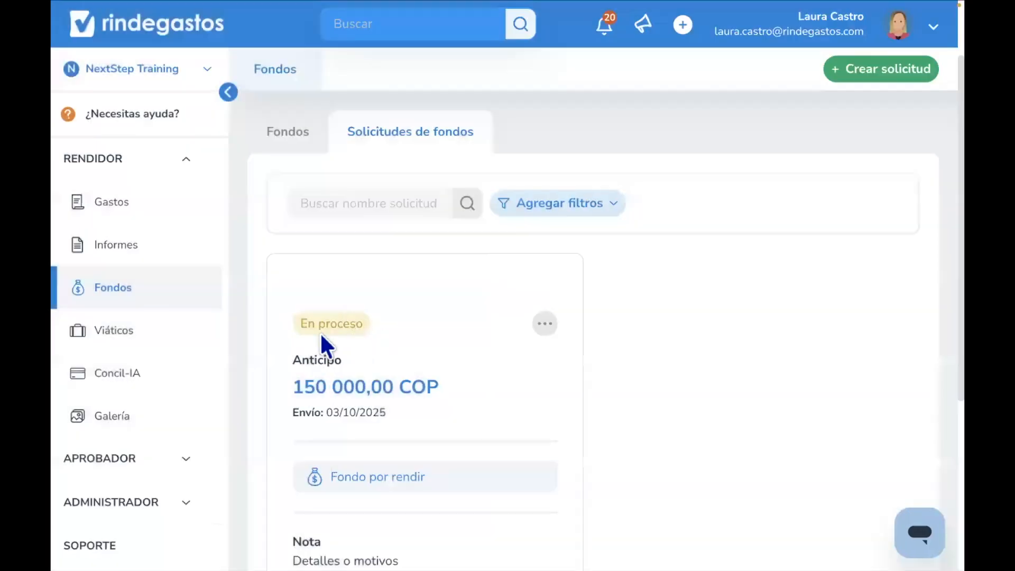
left_click(545, 325)
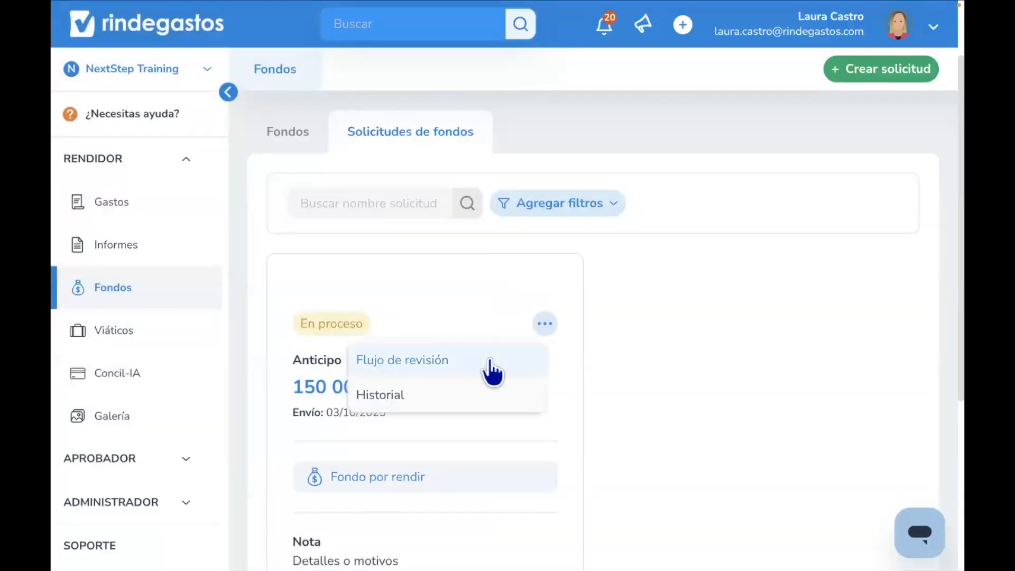
left_click(427, 401)
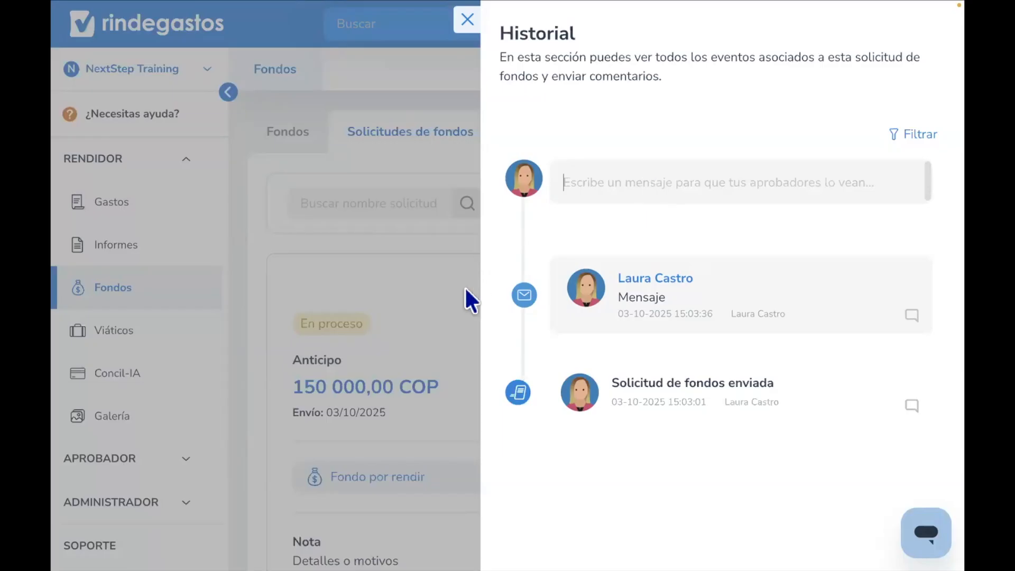
left_click(367, 367)
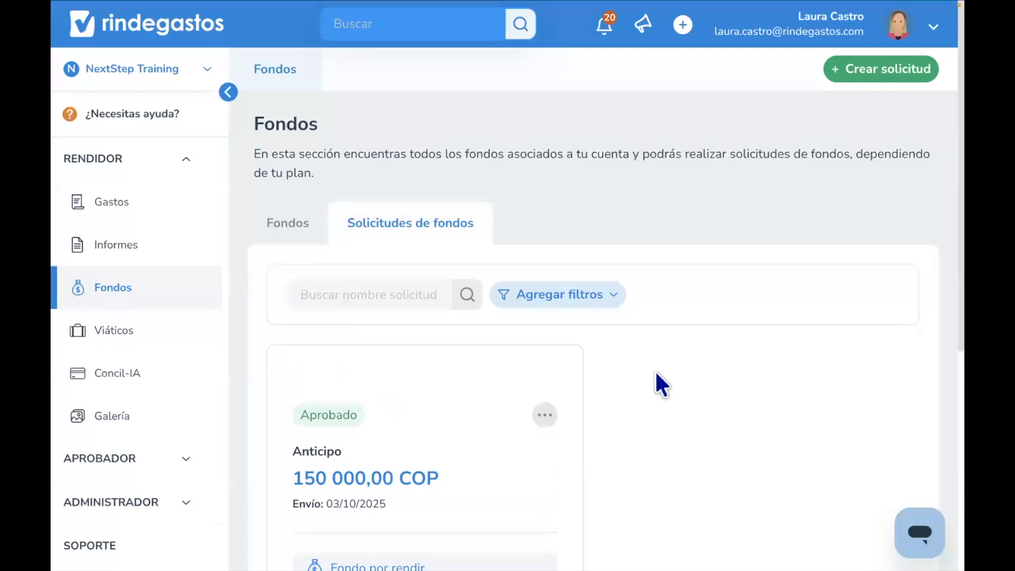
- Switch to the funds list and inspect the icon on the fund created from the request
left_click(290, 235)
scroll(354, 414, "down", 1)
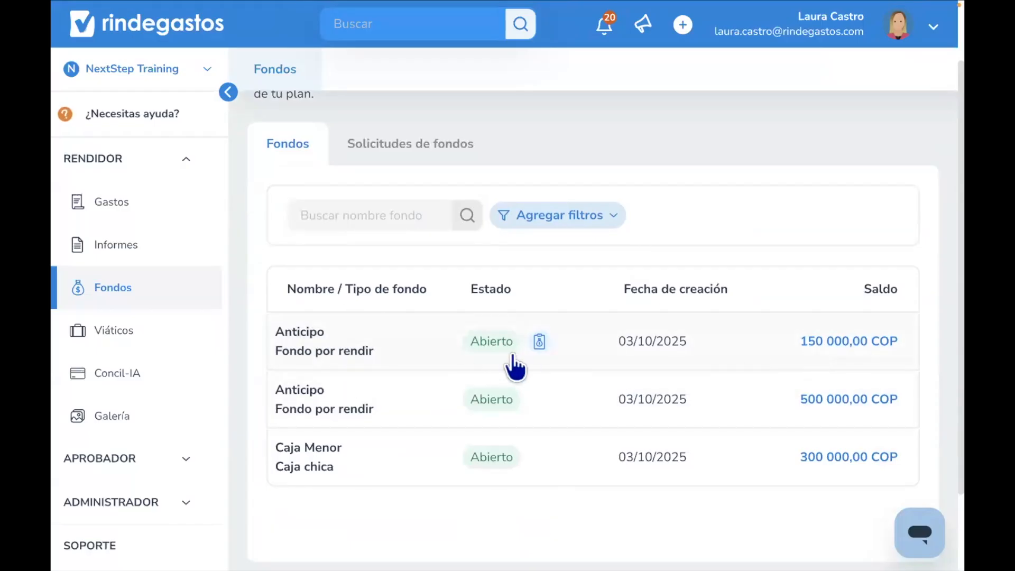
mouse_move(539, 346)
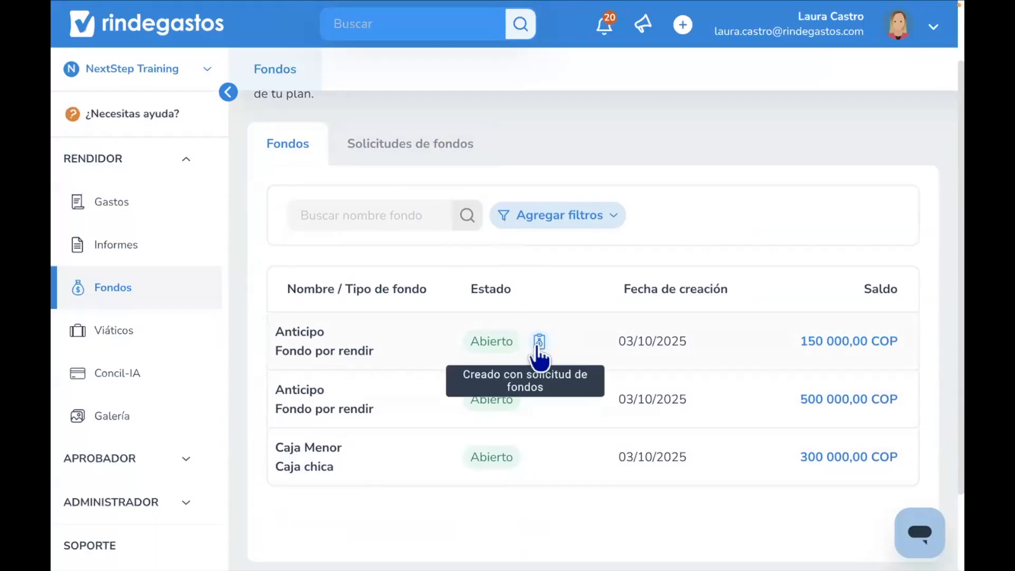
- Switch to the fund requests tab and return to the funds list
scroll(492, 210, "up", 2)
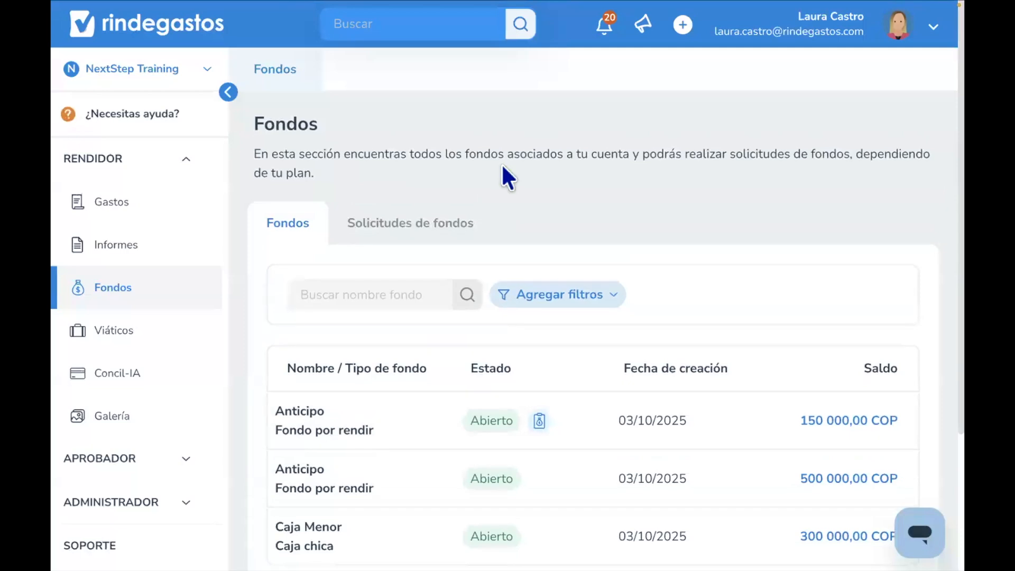
left_click(427, 252)
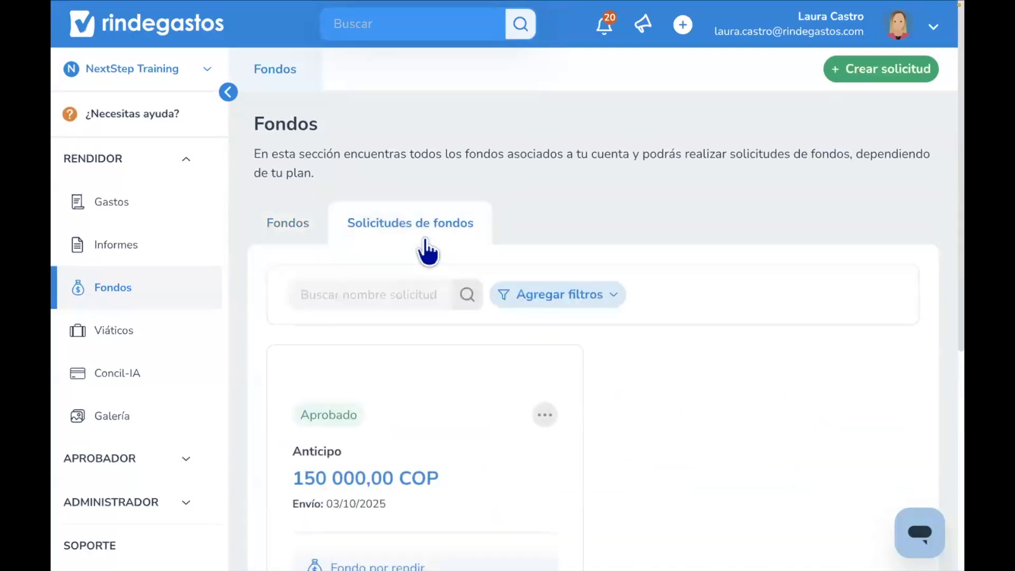
left_click(313, 238)
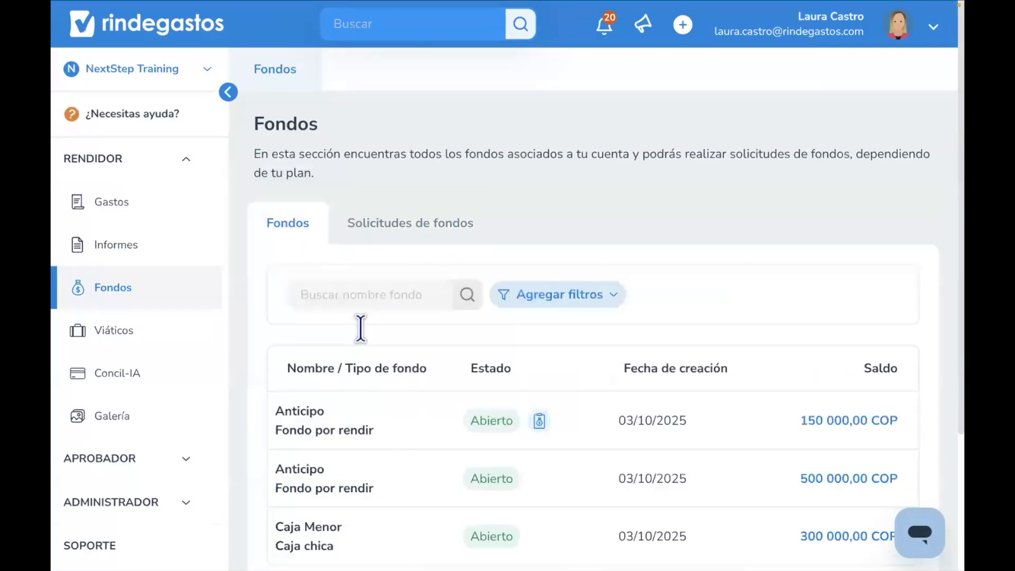
- Open the fund created from the request, review its details and movements, and return to the funds list
scroll(390, 417, "down", 1)
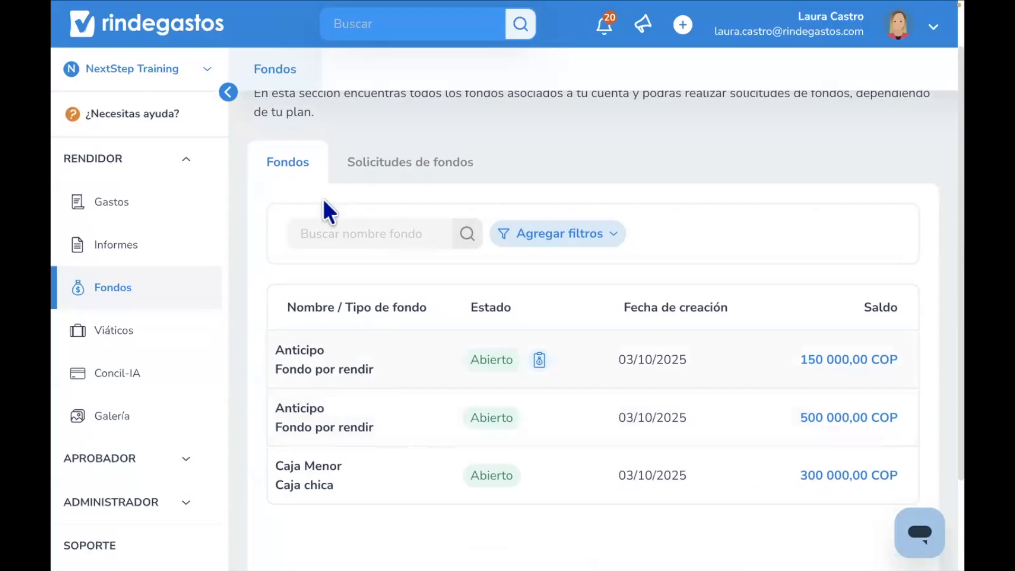
left_click(359, 353)
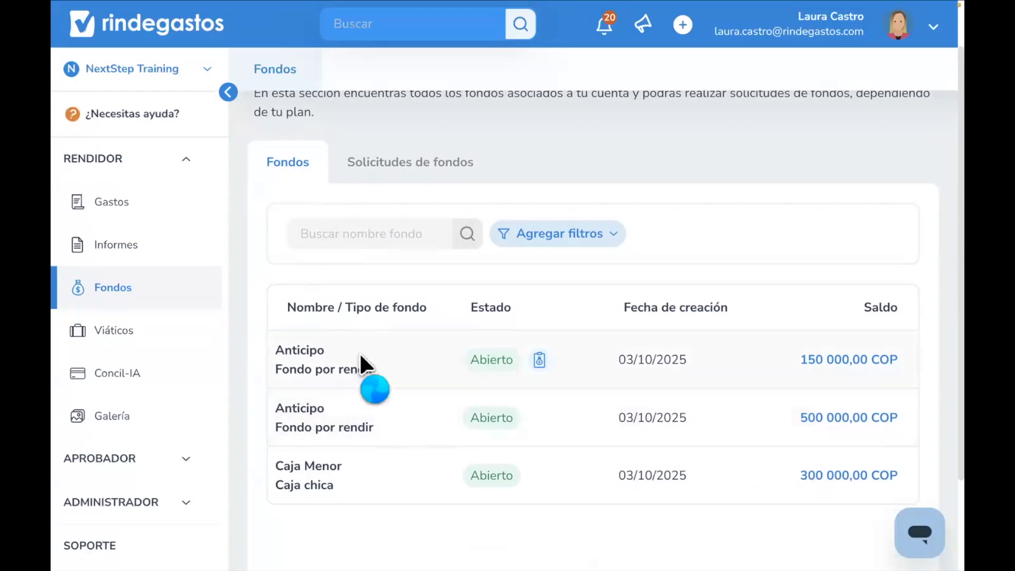
scroll(361, 353, "down", 2)
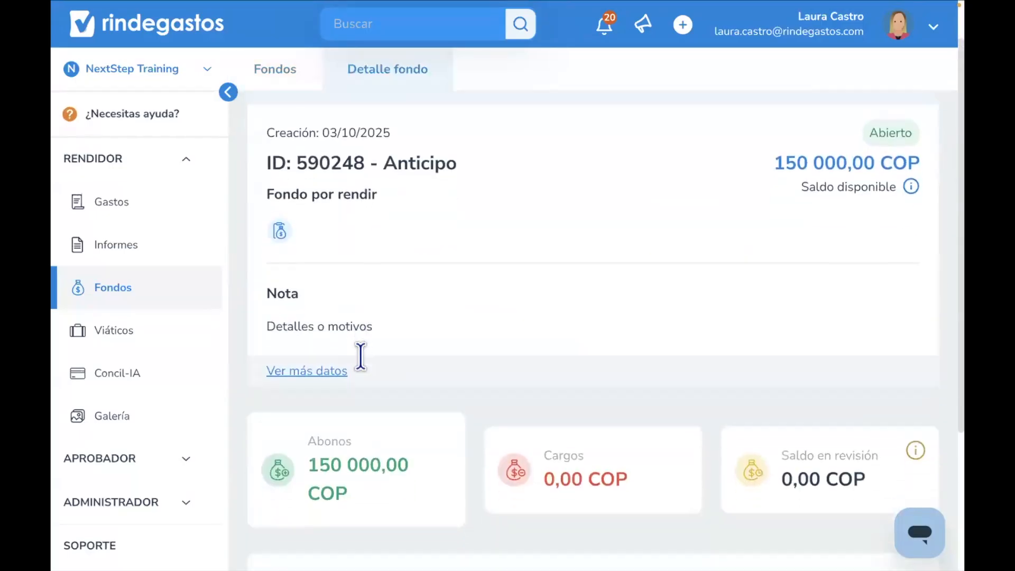
scroll(361, 354, "down", 3)
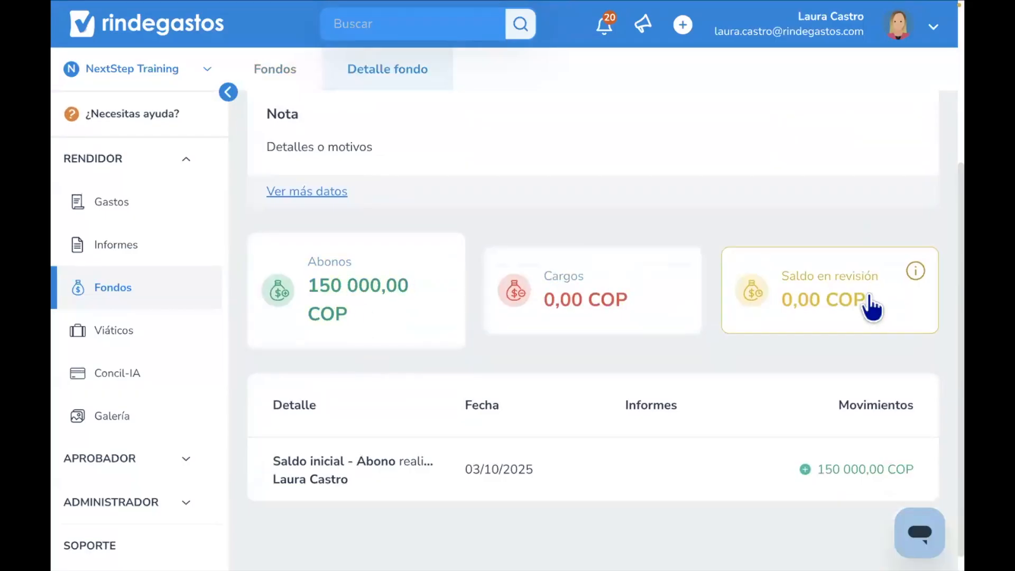
scroll(871, 308, "up", 4)
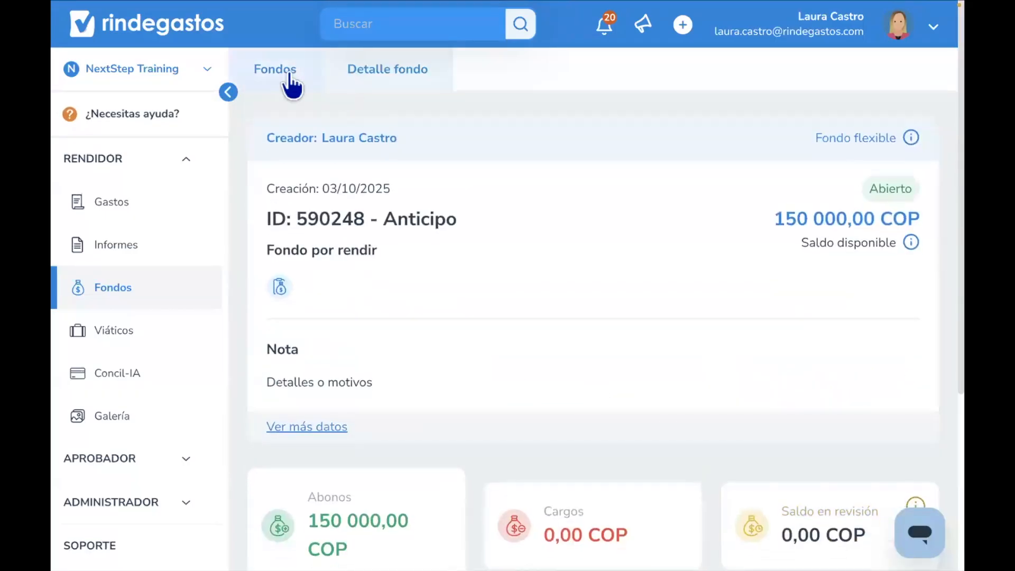
left_click(290, 79)
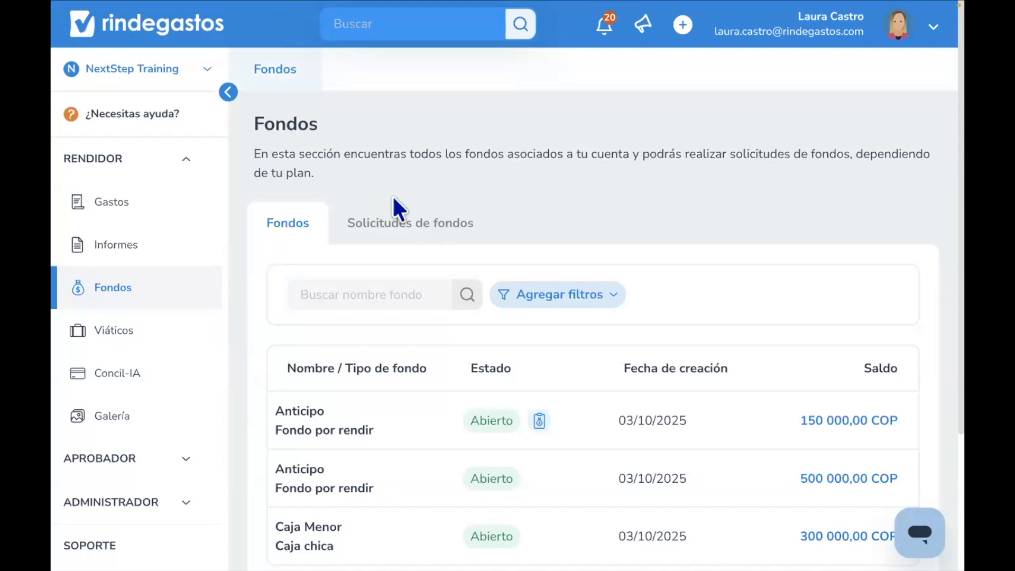
- Start a new Scanit expense in Gastos and choose the Legalizaciones Colombia policy
left_click(127, 206)
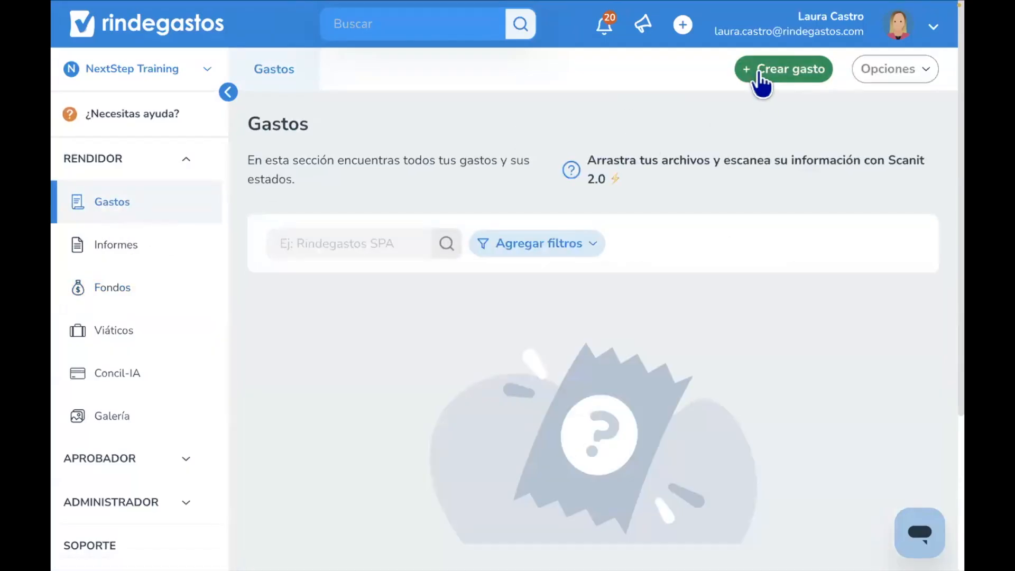
left_click(759, 74)
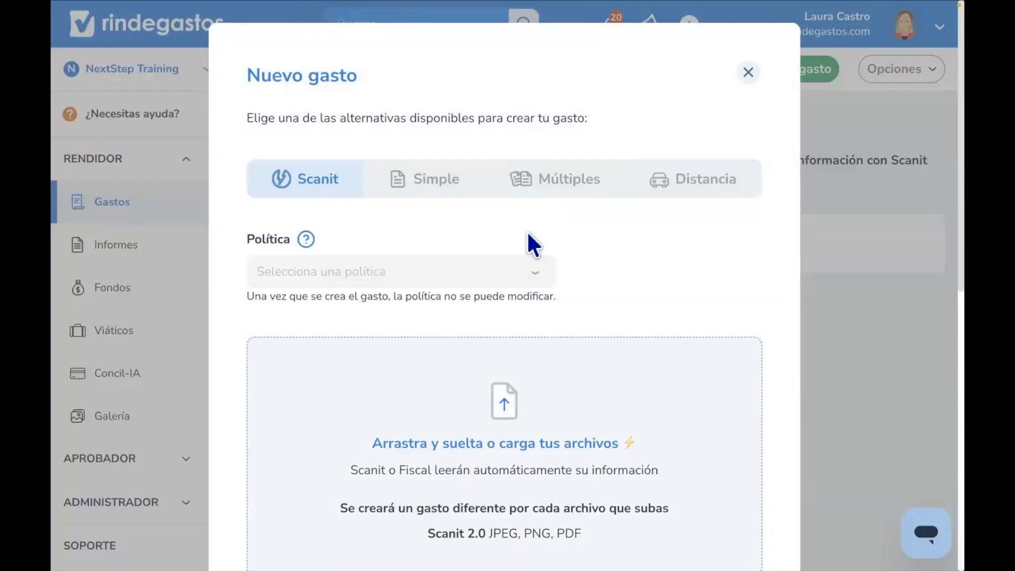
left_click(749, 73)
left_click(792, 74)
double_click(280, 240)
scroll(298, 249, "down", 1)
left_click(296, 240)
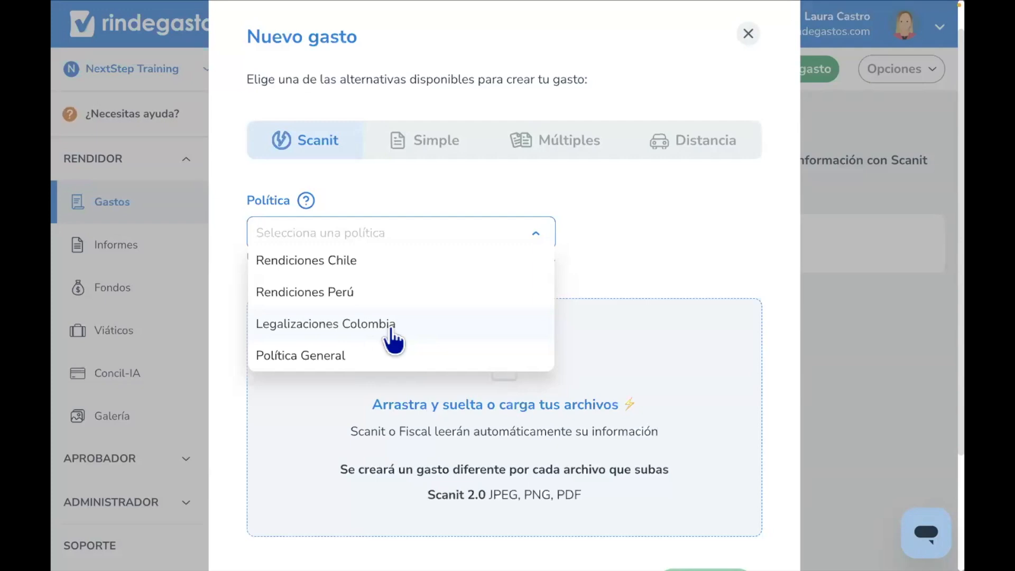
left_click(376, 324)
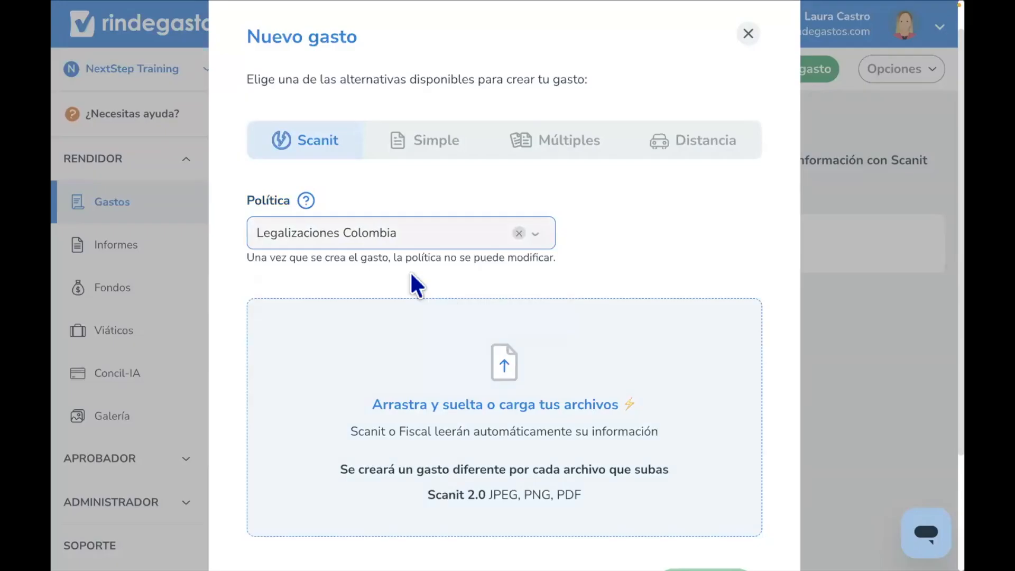
- Upload the five receipt images from the Facturas Colombia folder to Scanit and continue to create the expenses
scroll(518, 396, "down", 2)
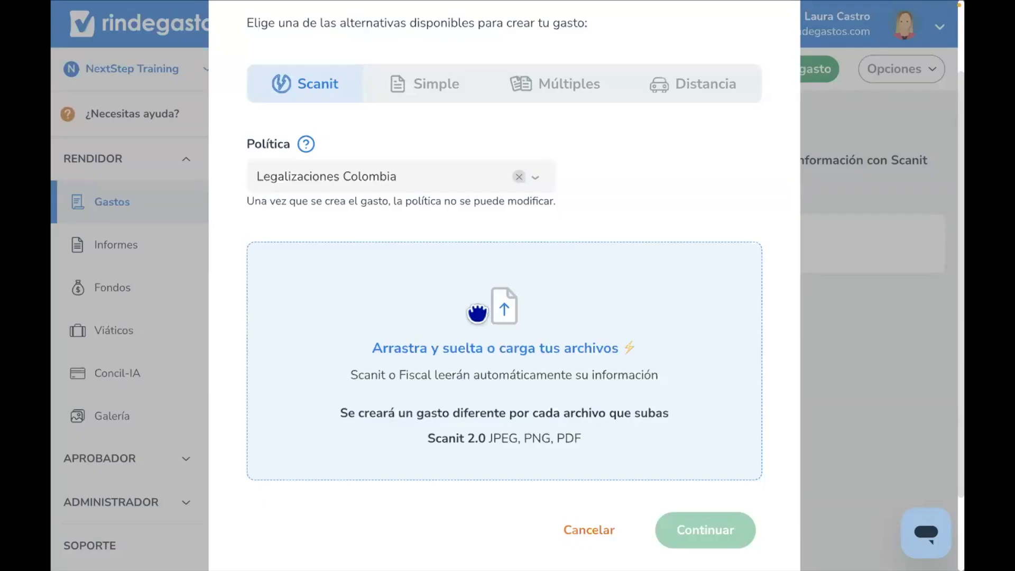
left_click(480, 340)
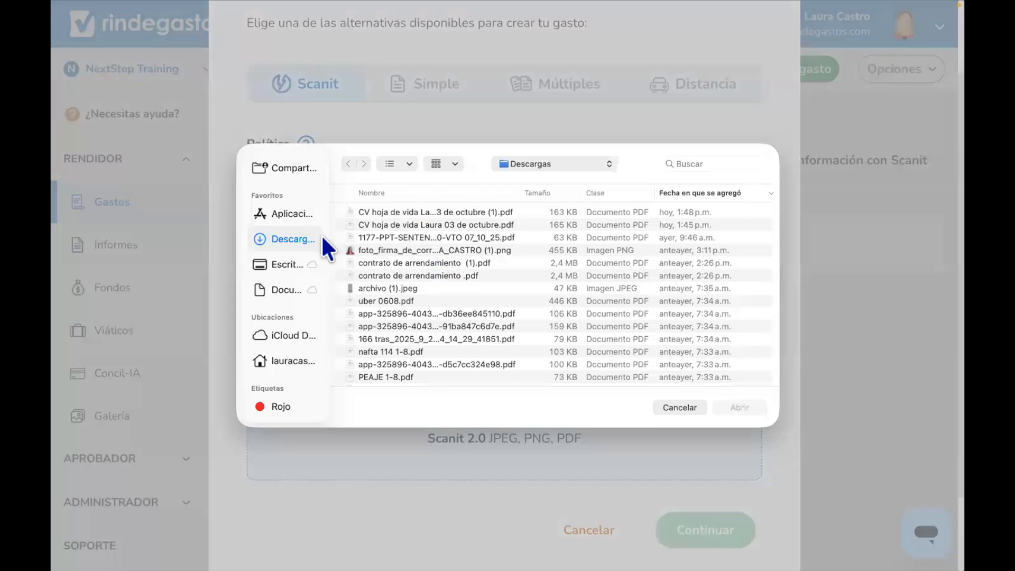
left_click(284, 262)
double_click(407, 286)
double_click(408, 235)
left_click(406, 340)
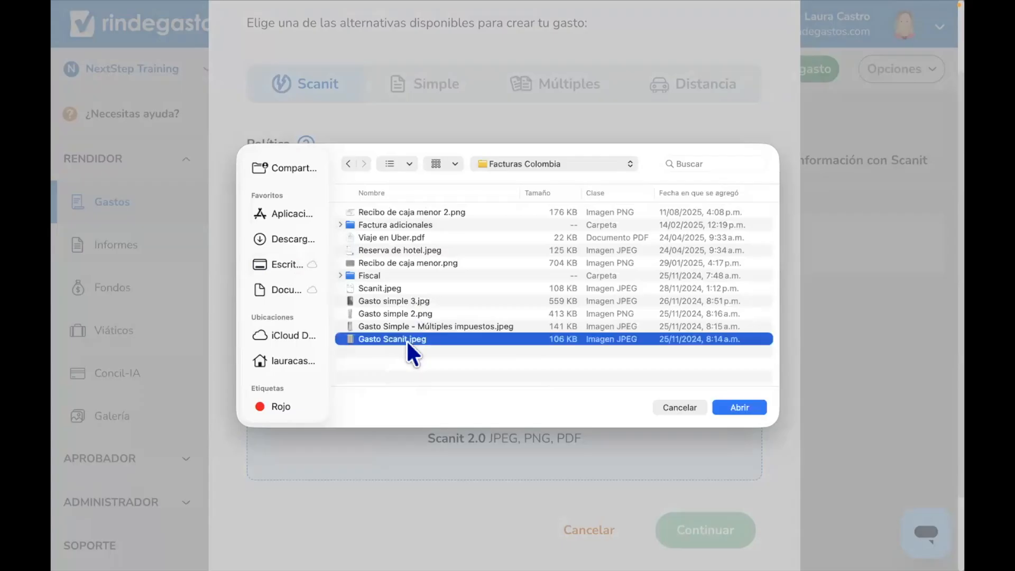
key("shift+Up")
key("shift+Up")
key("shift+Up")
key("shift+Up")
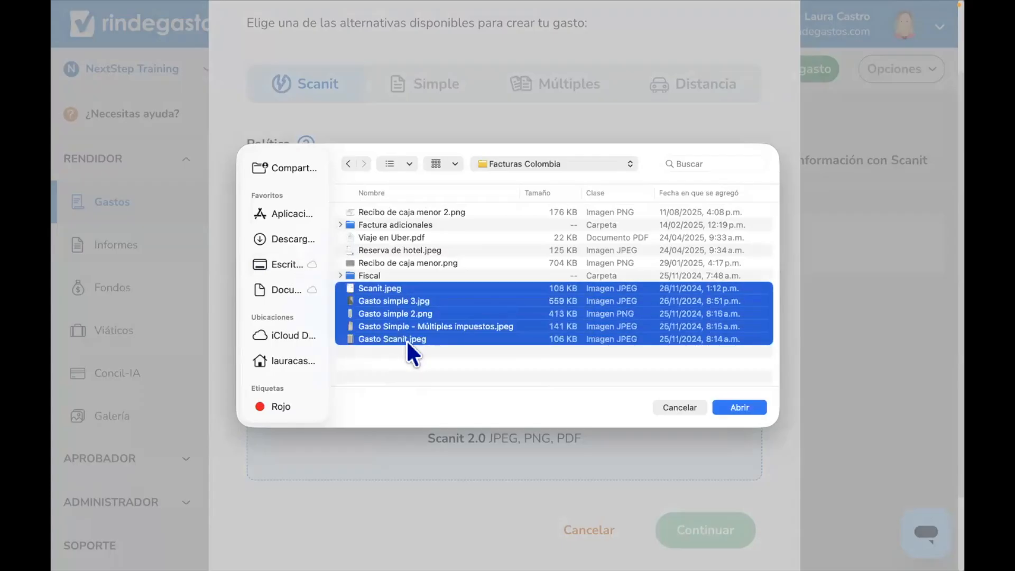
key("Return")
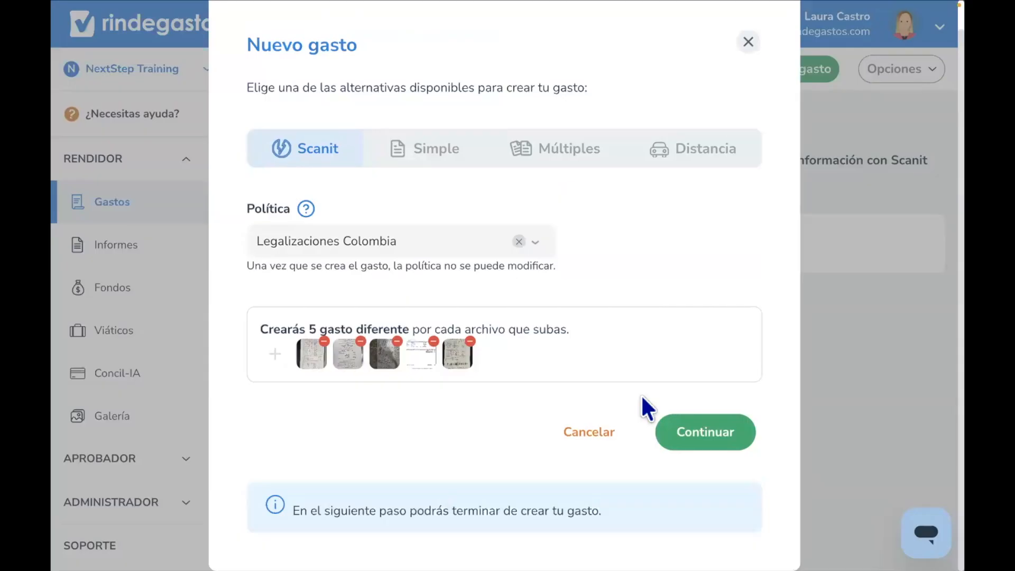
left_click(705, 435)
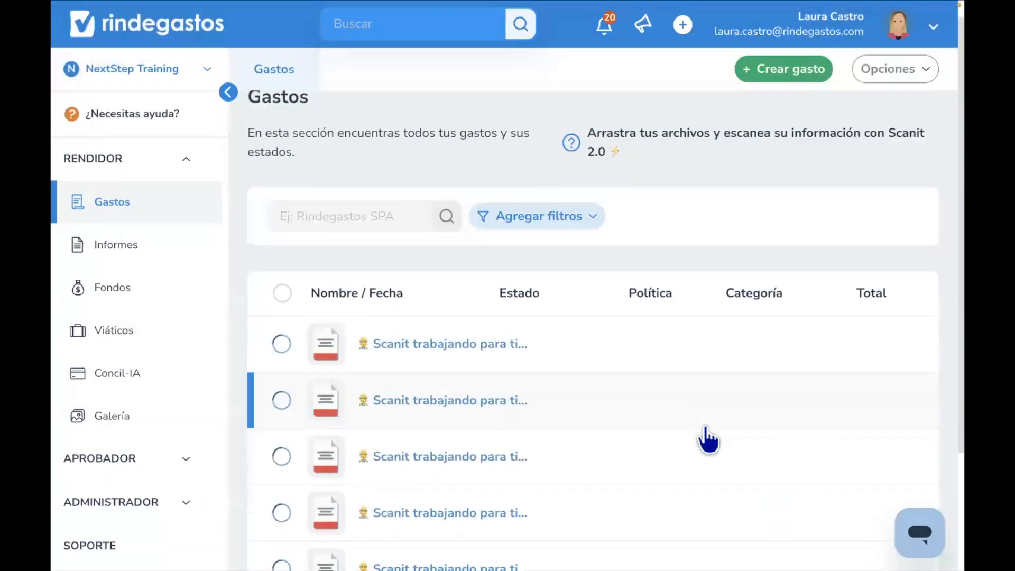
- Start a new Simple expense with the Legalizaciones Colombia policy
scroll(707, 436, "down", 3)
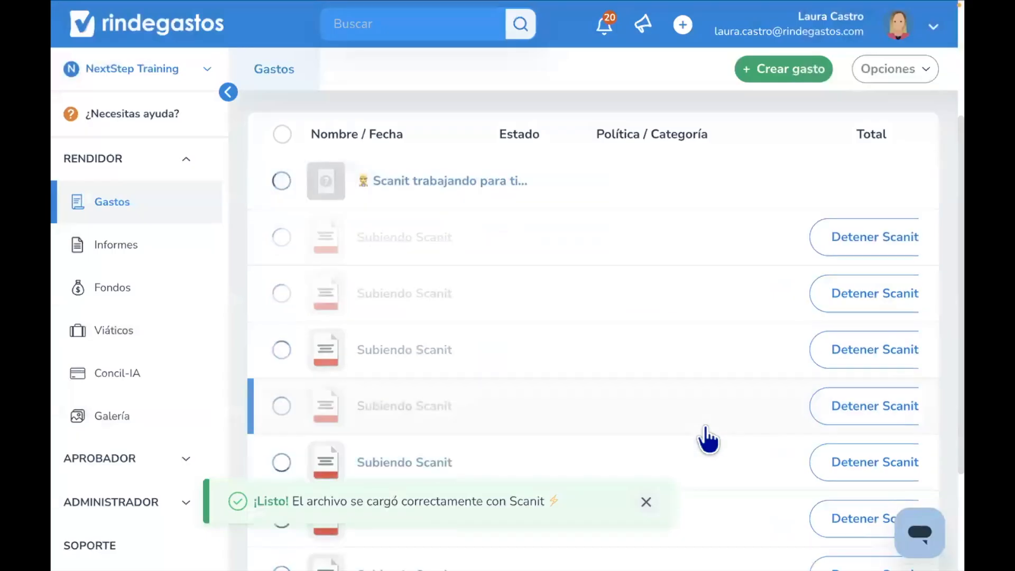
scroll(706, 438, "up", 3)
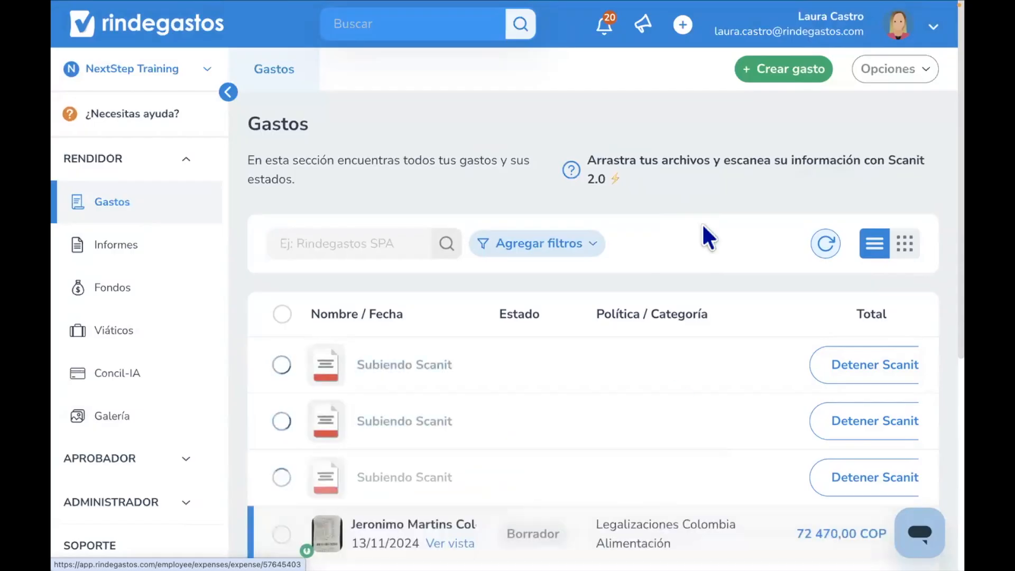
left_click(766, 74)
left_click(453, 183)
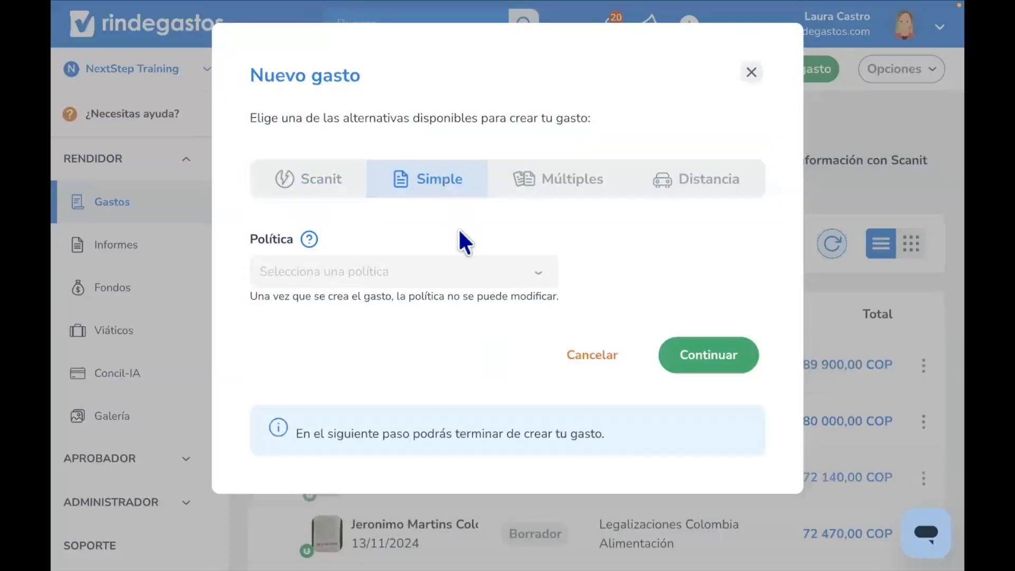
left_click(451, 278)
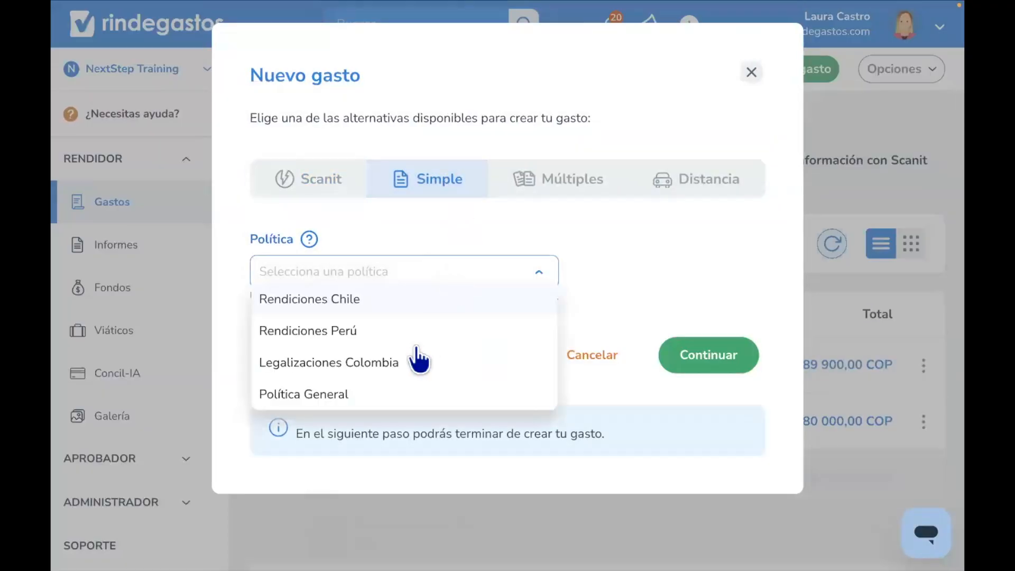
left_click(465, 362)
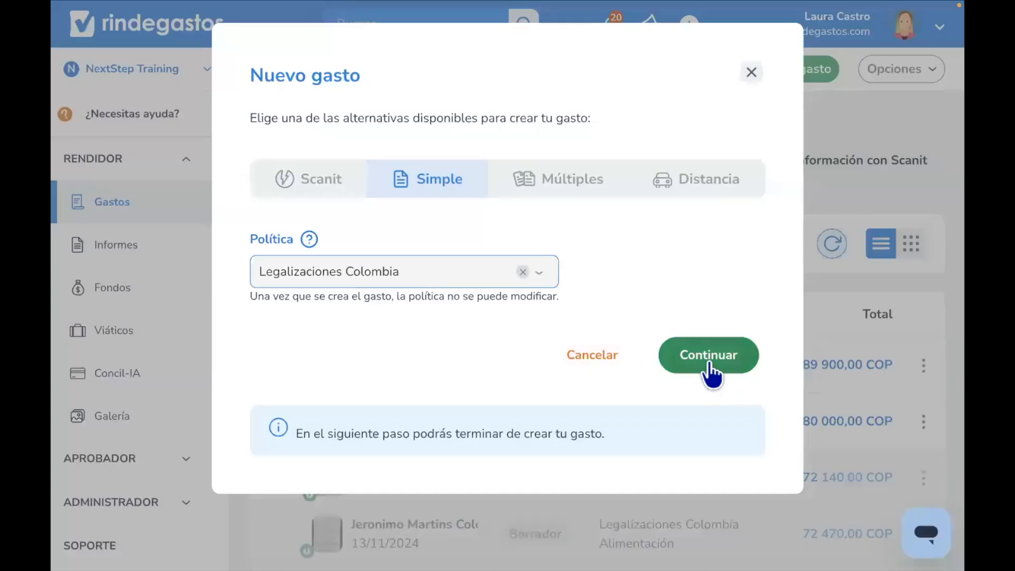
left_click(709, 361)
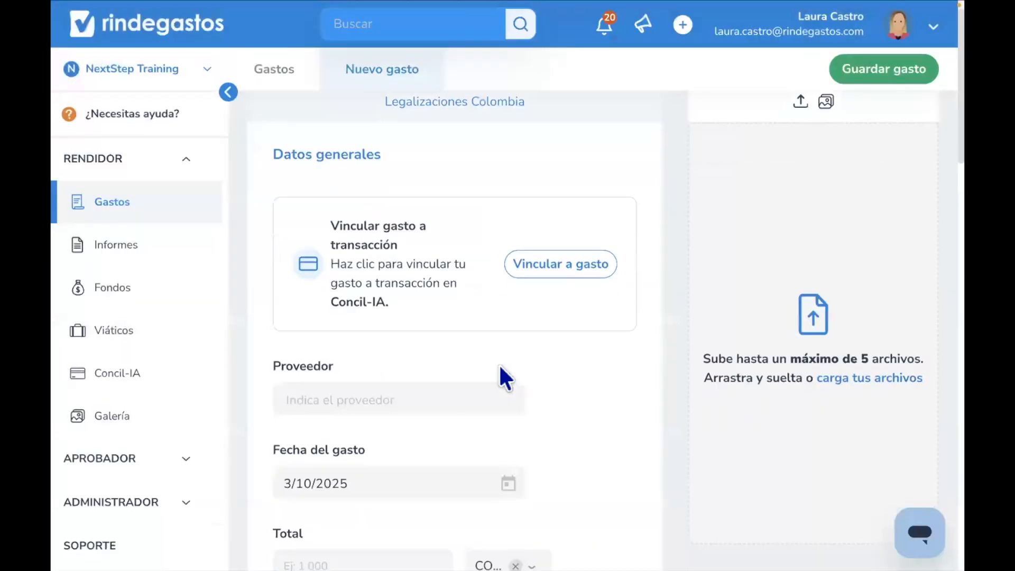
- Review the fields of the new expense form
scroll(498, 376, "down", 2)
left_click(444, 353)
scroll(443, 353, "down", 4)
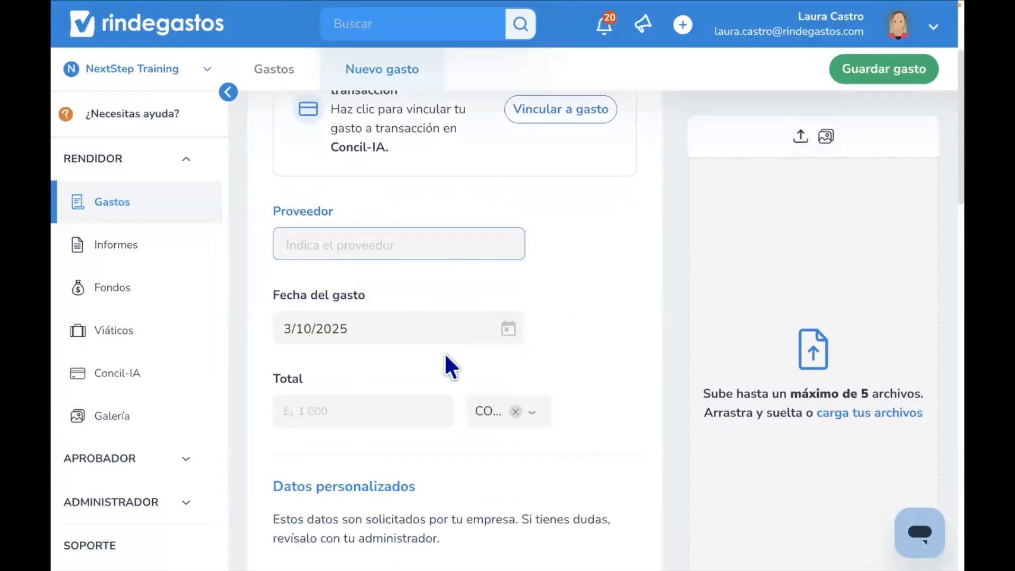
scroll(444, 352, "down", 6)
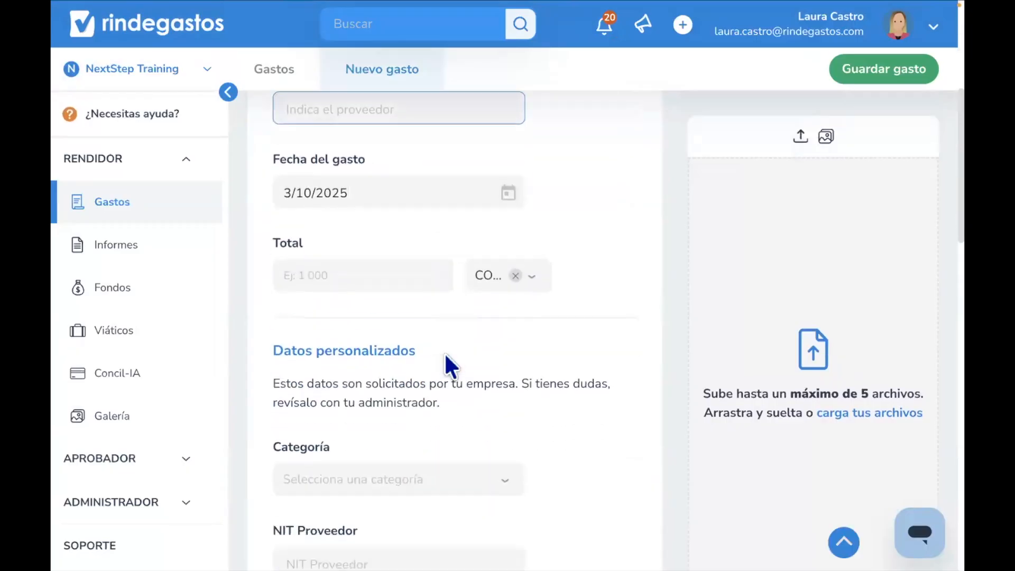
scroll(444, 353, "down", 6)
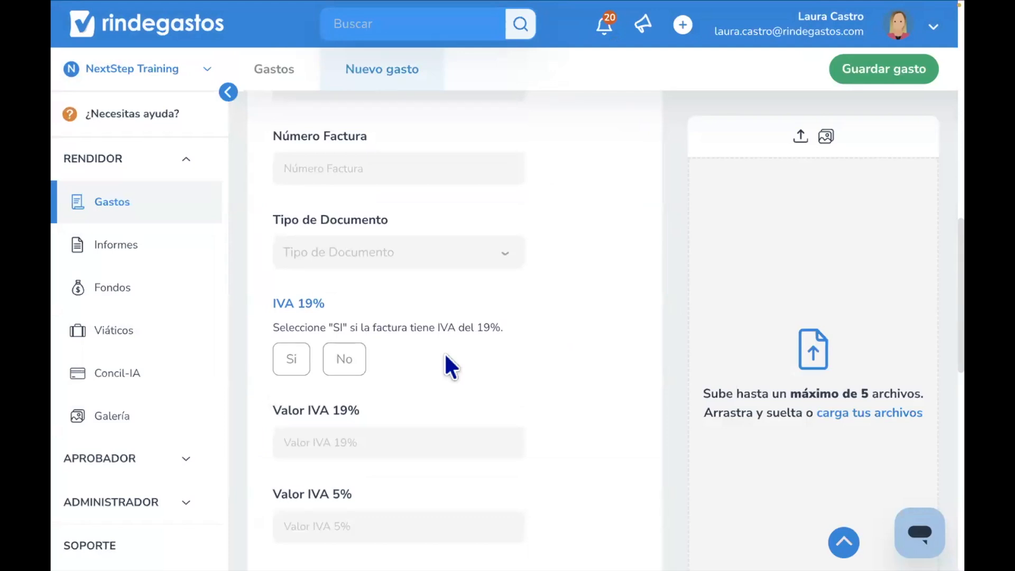
scroll(443, 352, "up", 15)
scroll(444, 352, "up", 2)
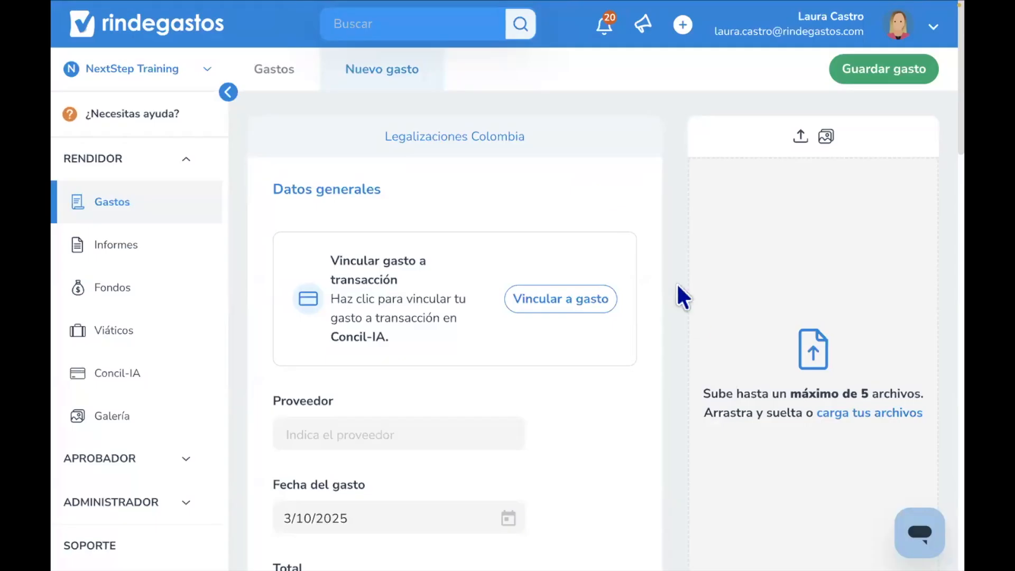
left_click(804, 364)
left_click(394, 277)
double_click(394, 277)
left_click(391, 227)
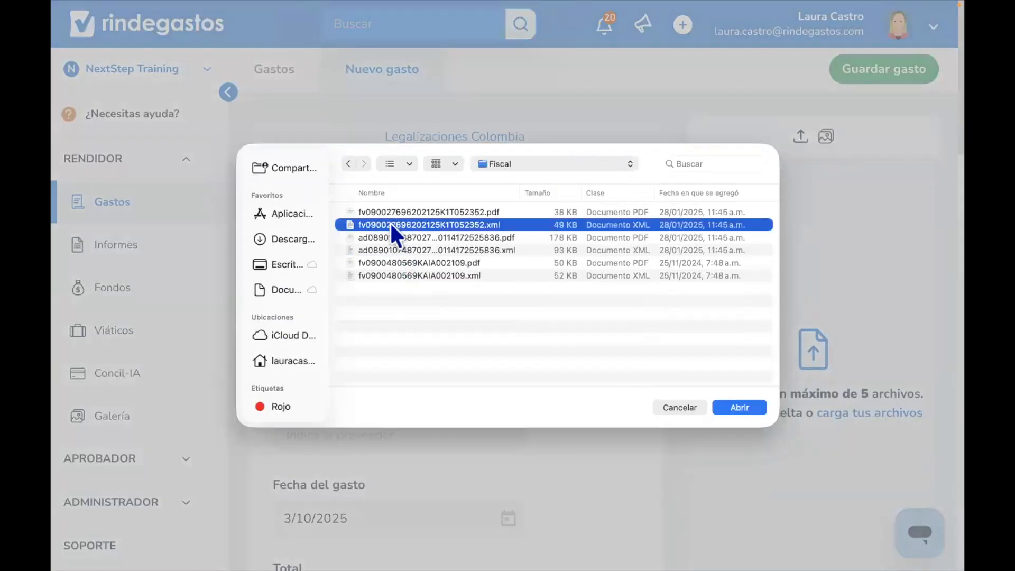
key("shift+Up")
left_click(734, 407)
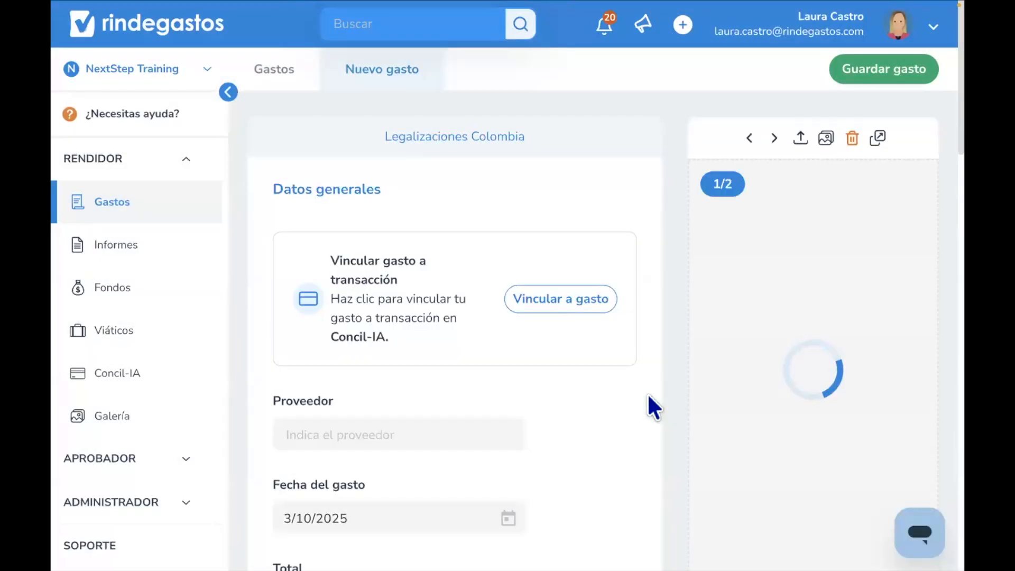
- Review the expense fields filled in from the attached invoice
scroll(647, 392, "down", 5)
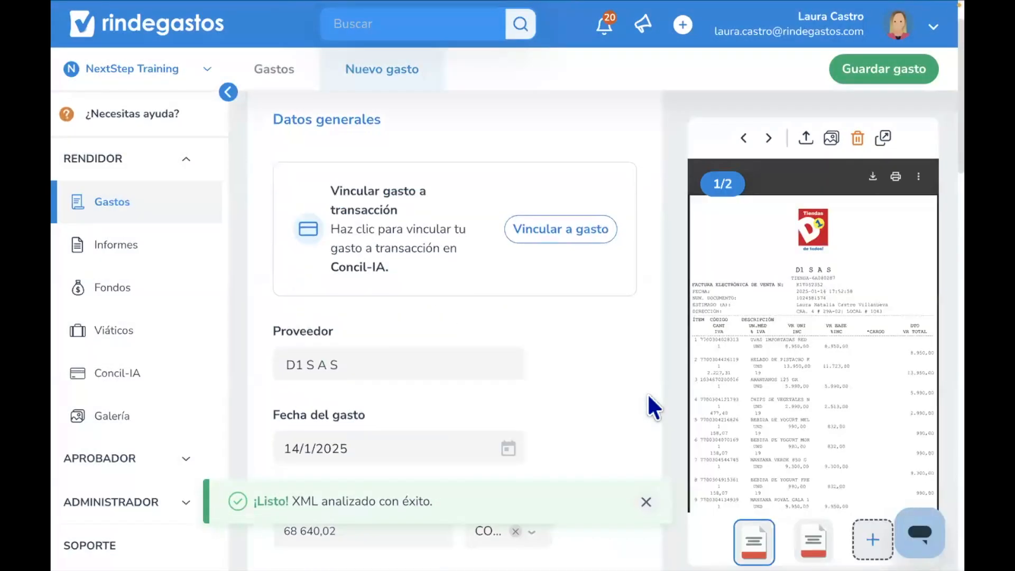
scroll(647, 393, "down", 6)
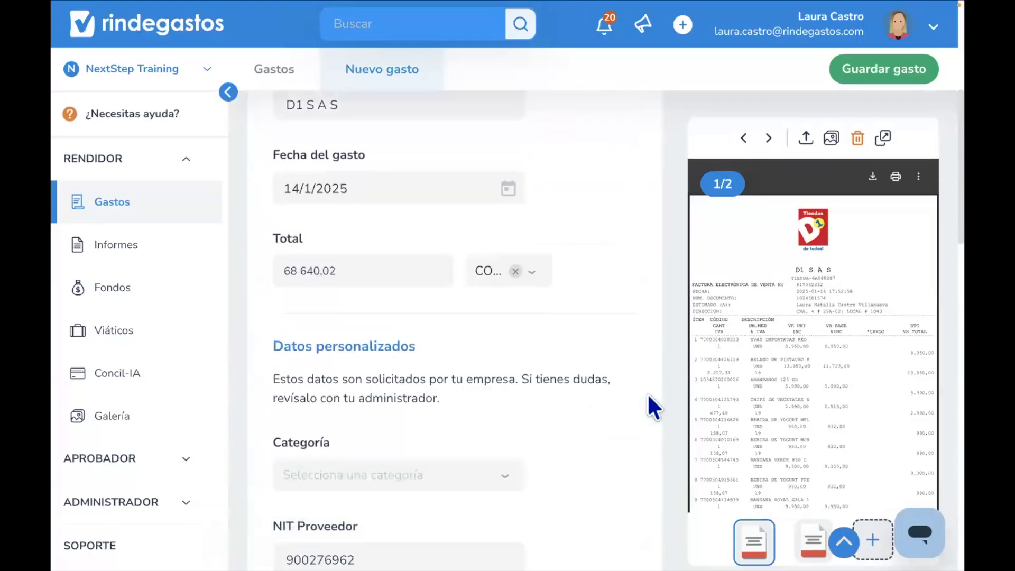
scroll(647, 392, "down", 1)
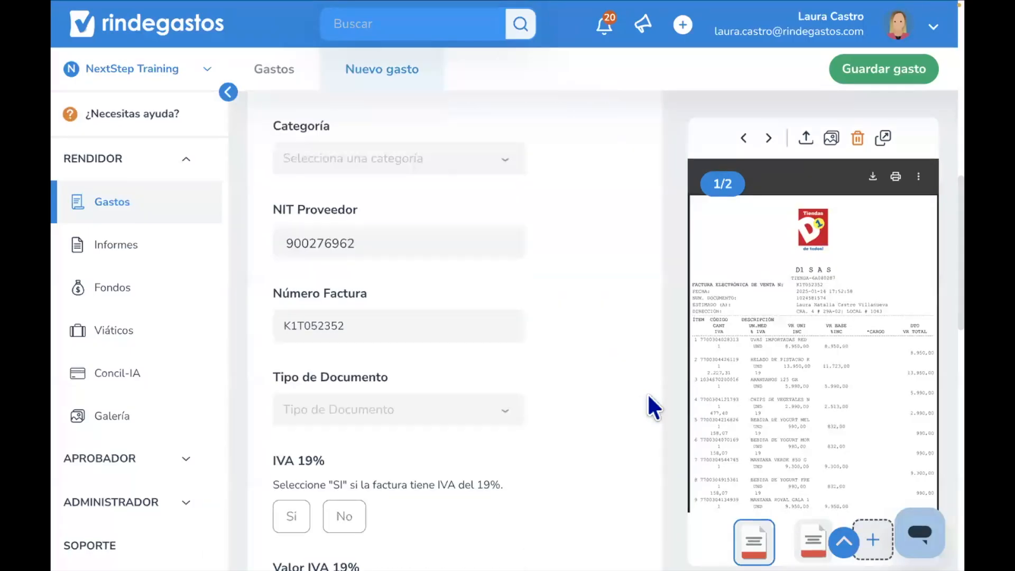
- Set the expense category to Alimentación
scroll(647, 392, "down", 1)
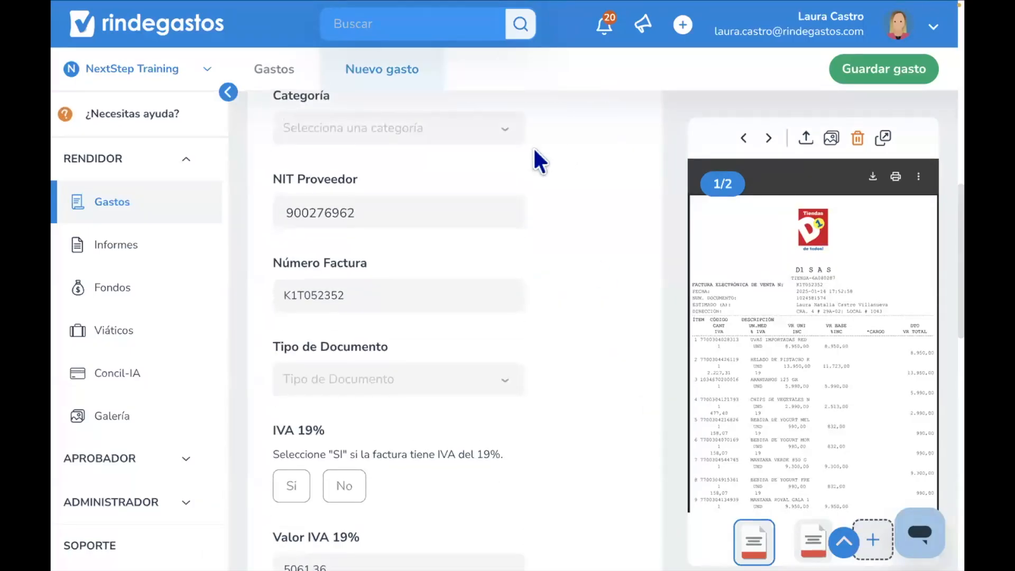
scroll(460, 169, "up", 1)
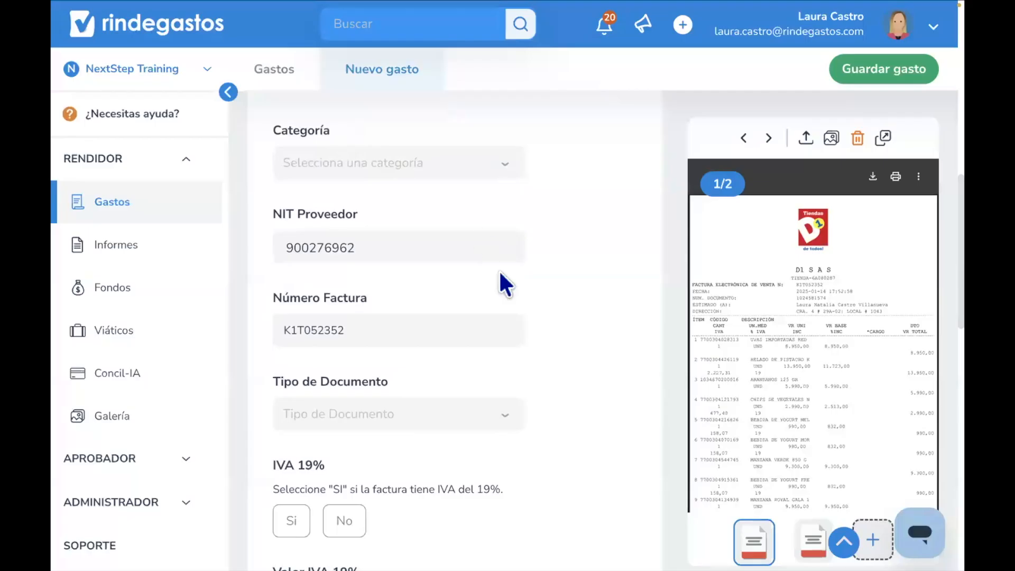
scroll(505, 283, "down", 2)
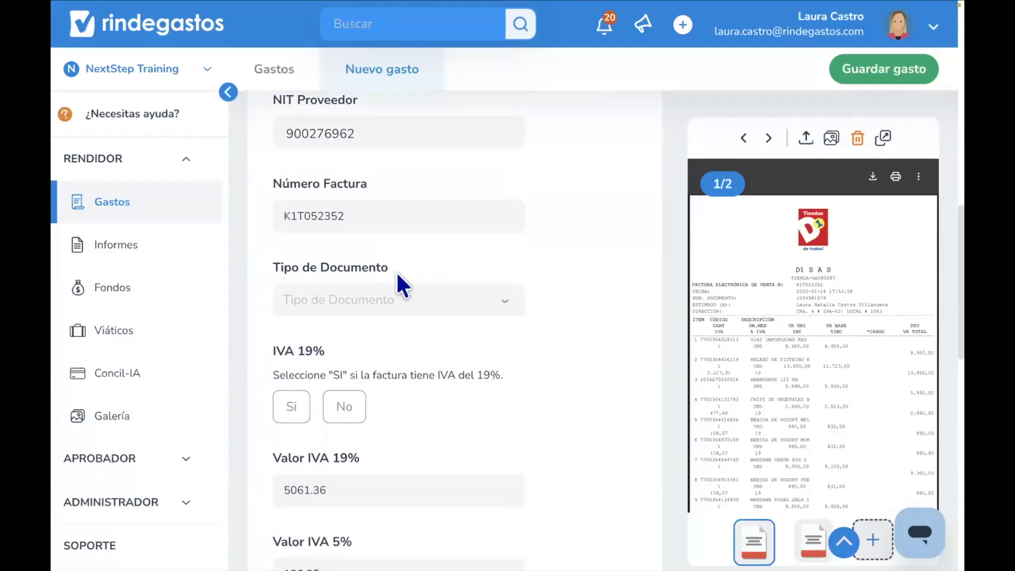
scroll(395, 271, "up", 10)
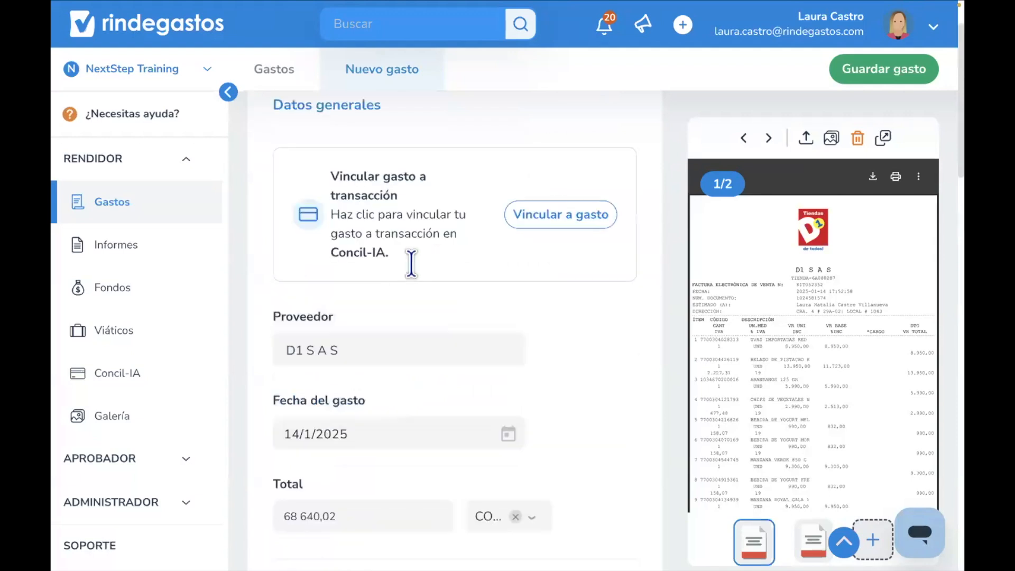
scroll(411, 264, "up", 2)
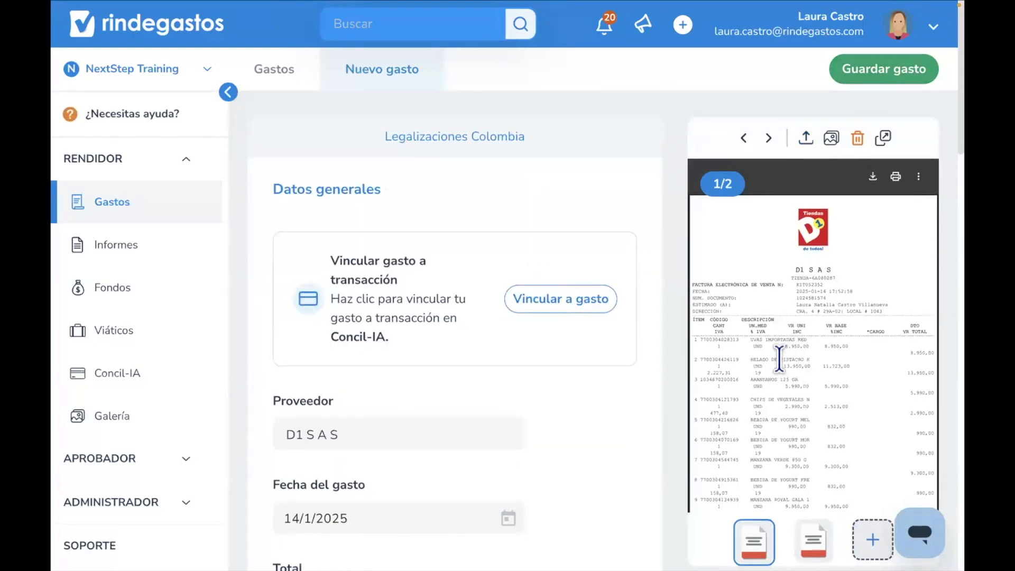
scroll(562, 346, "down", 8)
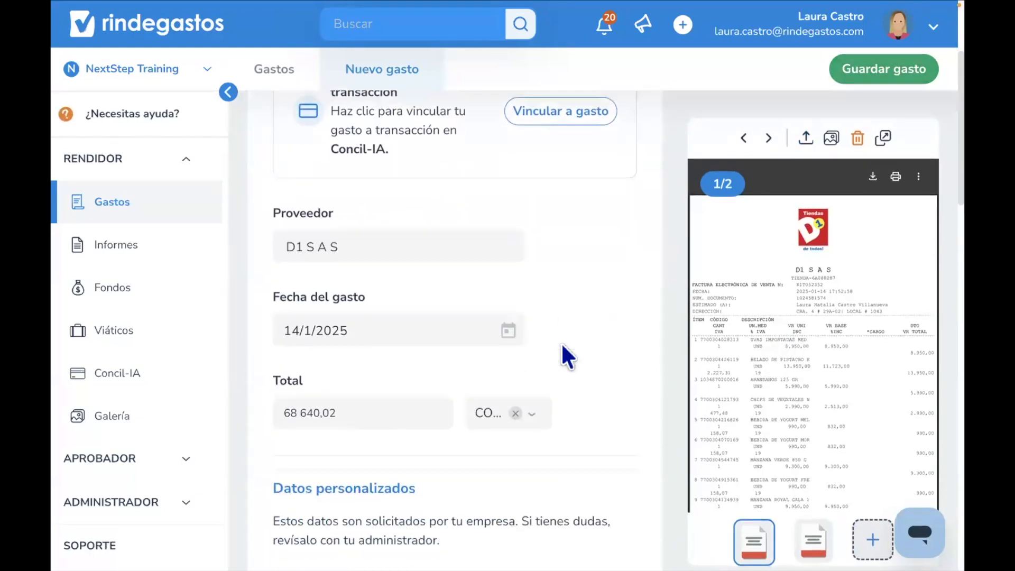
scroll(568, 357, "down", 1)
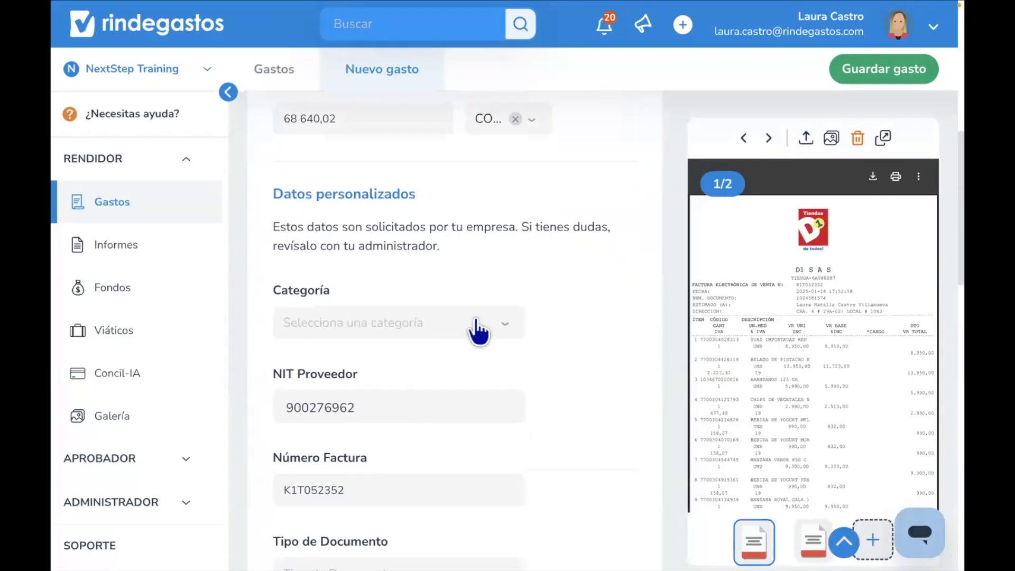
left_click(481, 331)
left_click(421, 353)
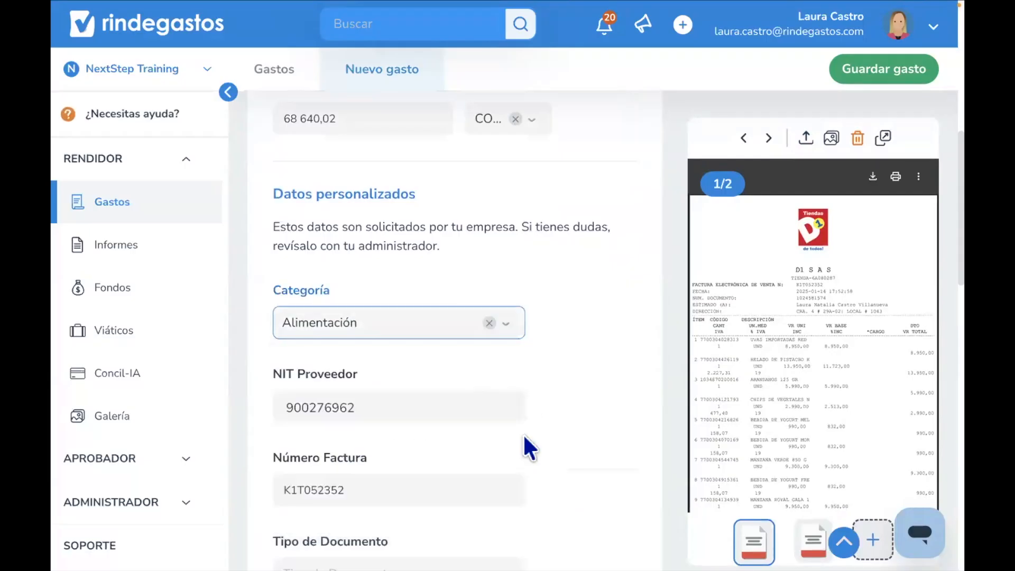
- Review the available category options, keeping Alimentación selected
scroll(525, 446, "down", 2)
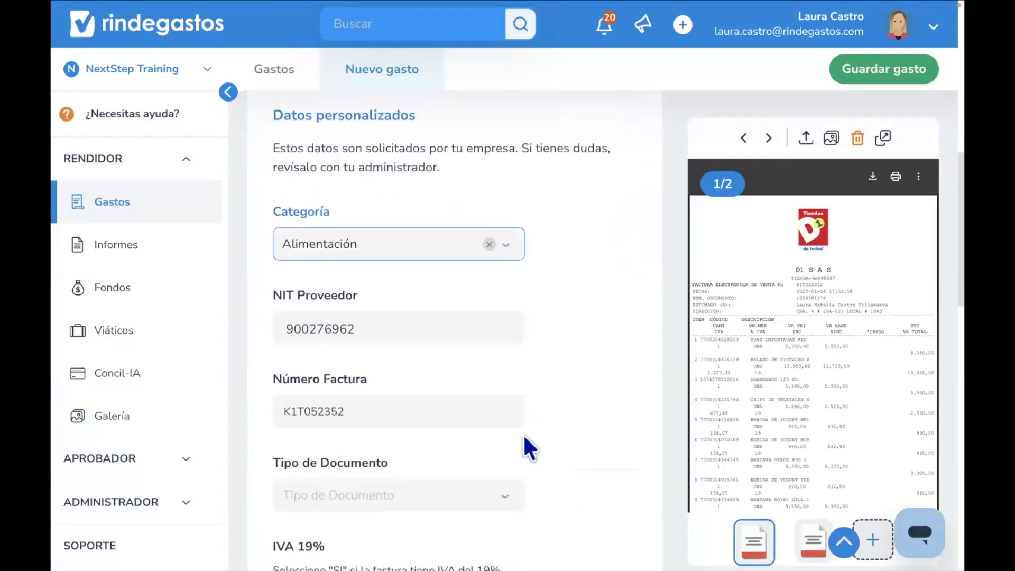
left_click(387, 193)
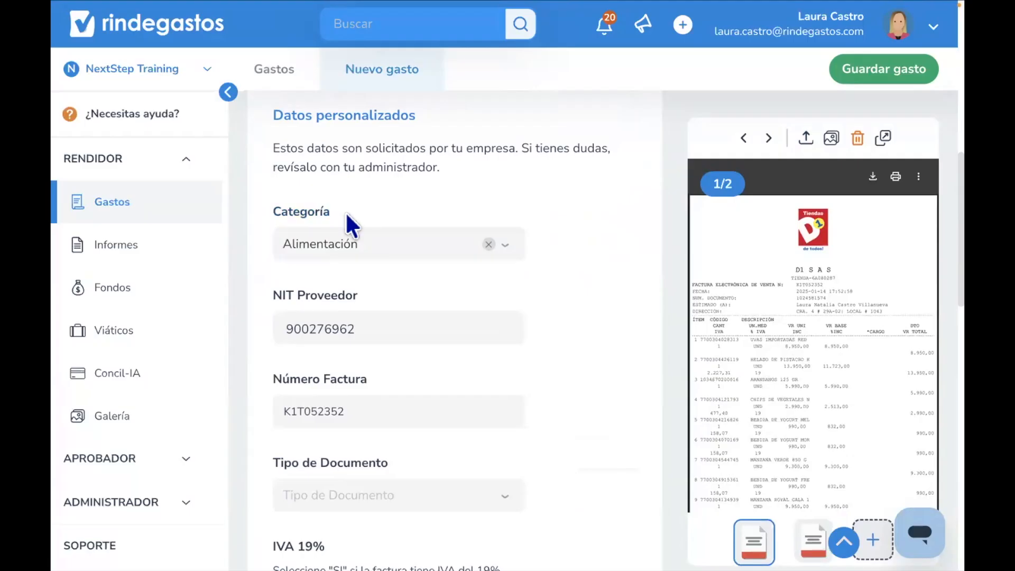
left_click_drag(345, 211, 275, 210)
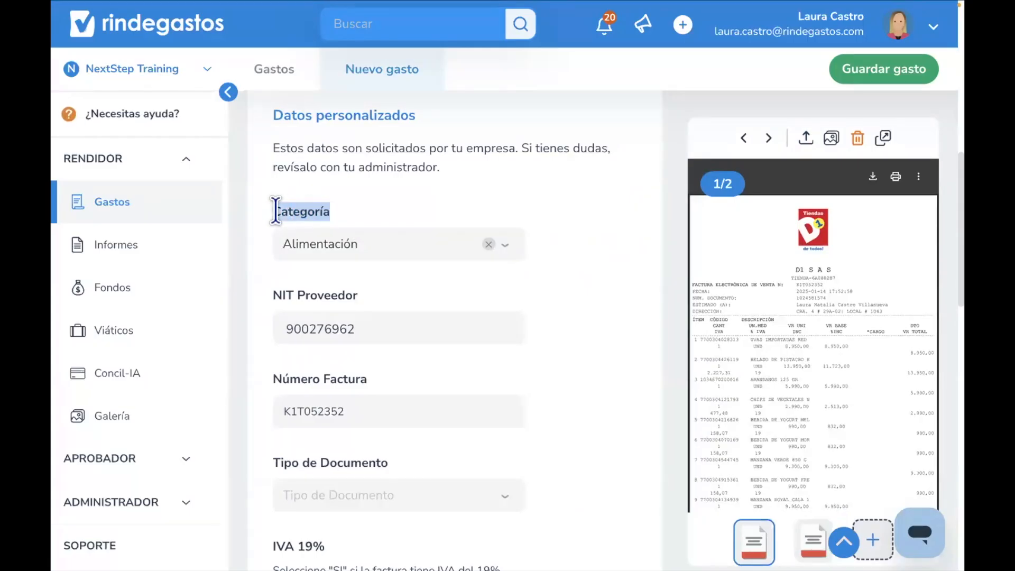
left_click(313, 247)
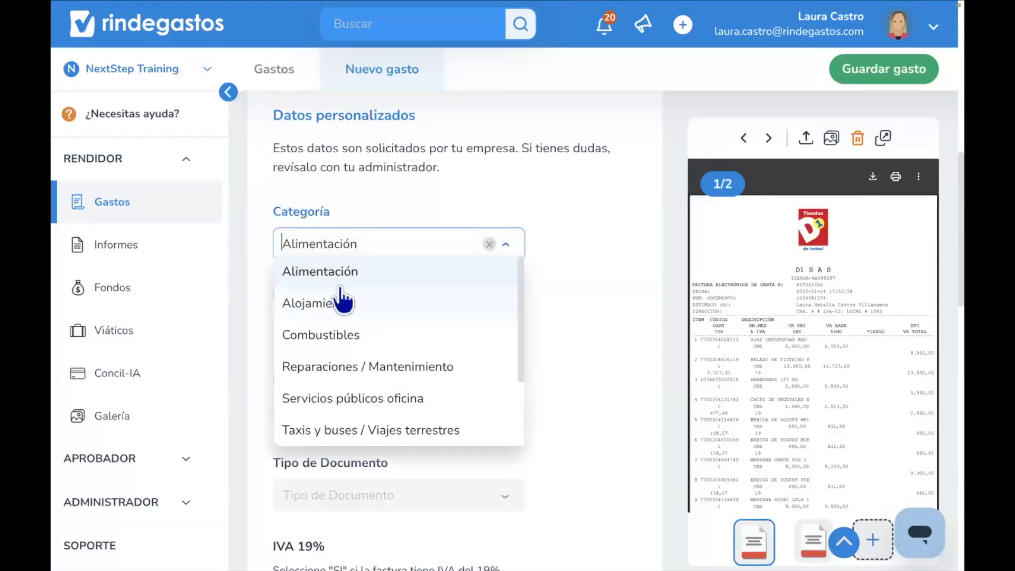
left_click_drag(338, 207, 267, 213)
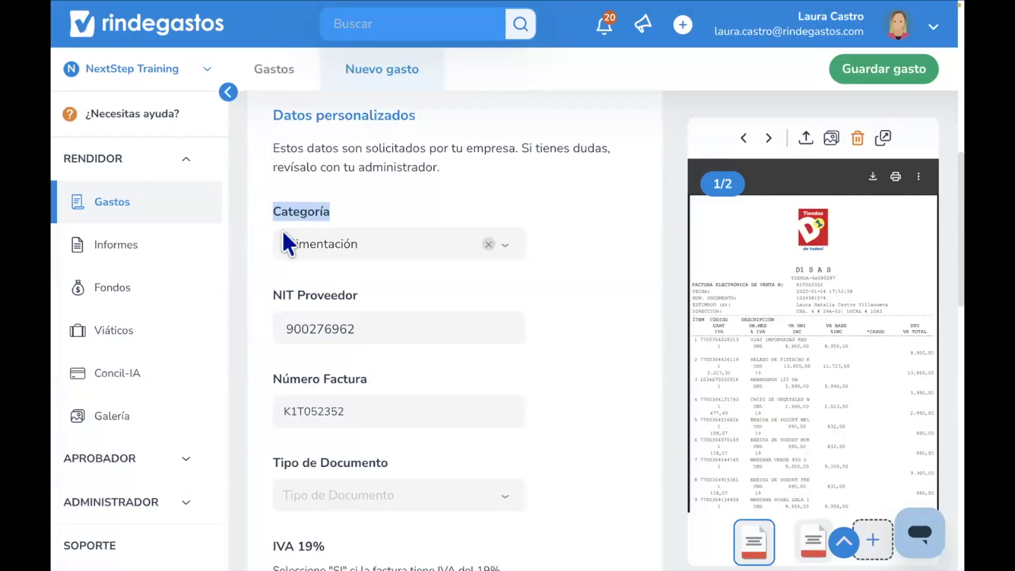
left_click(305, 249)
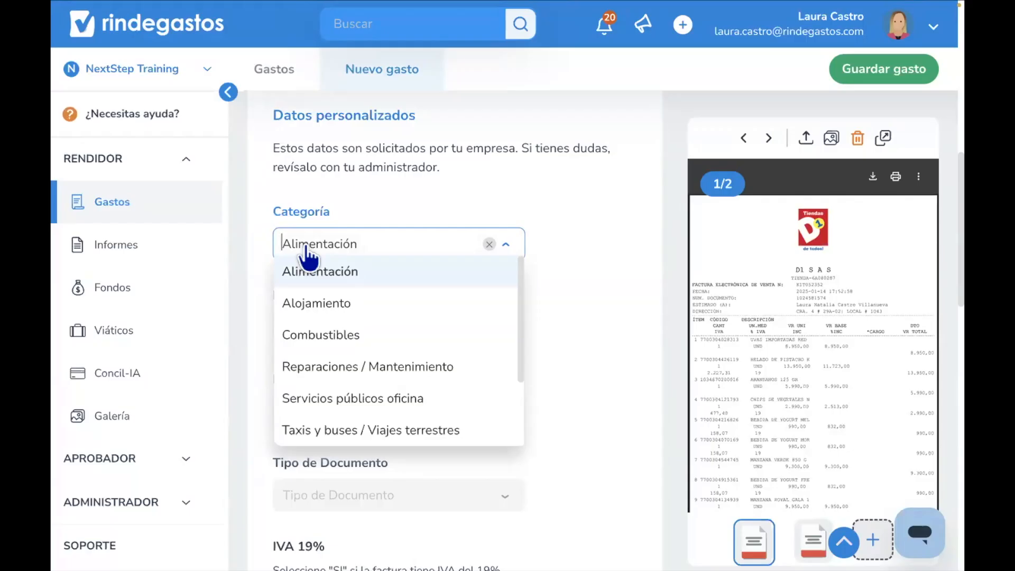
left_click(333, 280)
left_click(398, 303)
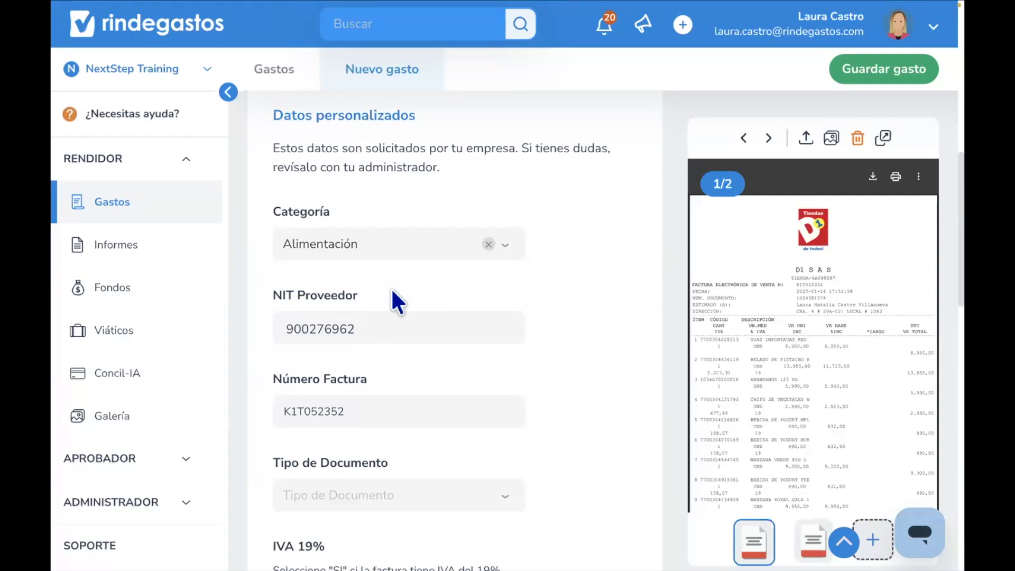
- Set the document type to Factura Electrónica
scroll(393, 292, "down", 2)
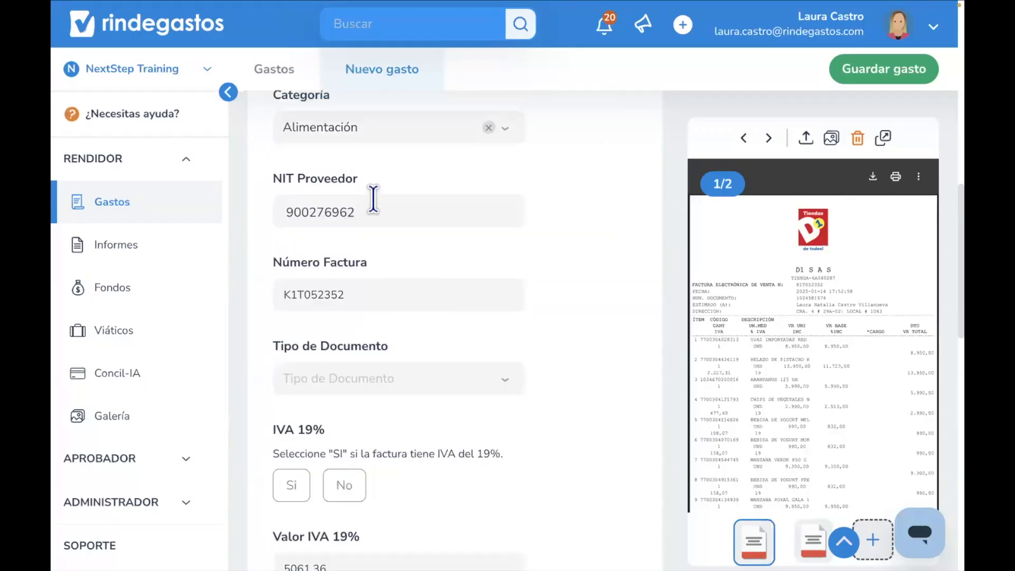
left_click_drag(359, 179, 272, 176)
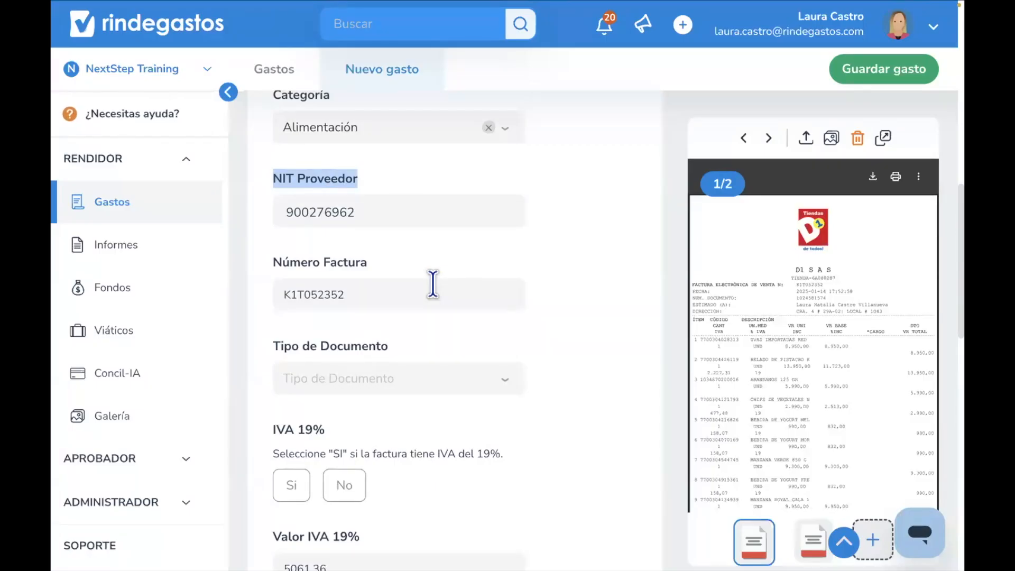
scroll(433, 284, "down", 1)
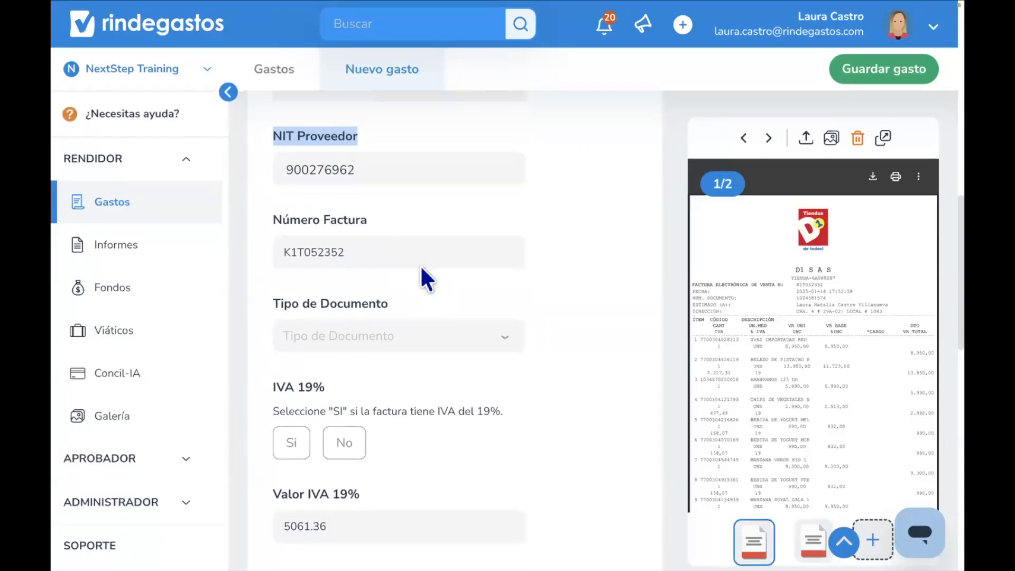
scroll(398, 230, "down", 2)
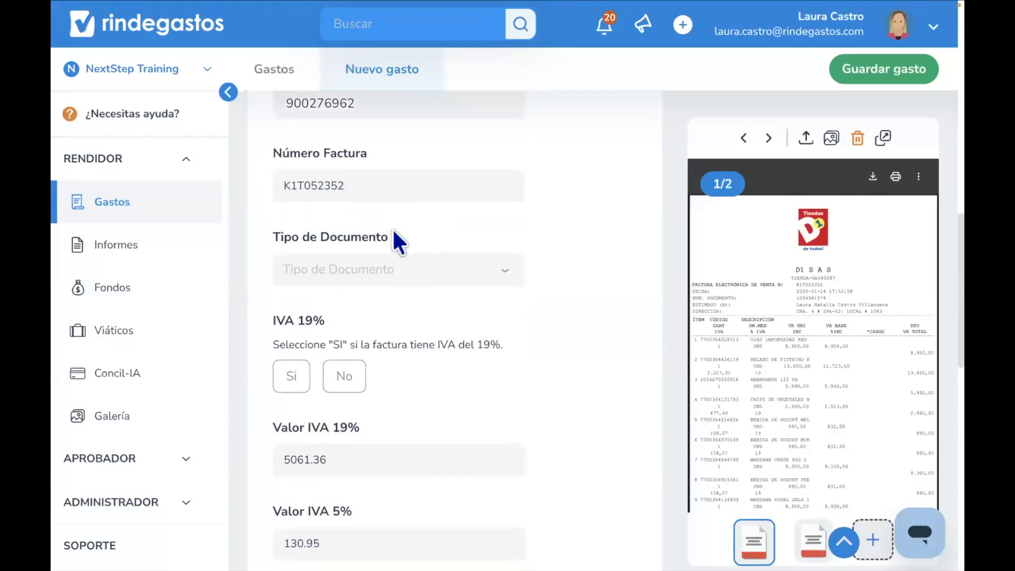
scroll(396, 240, "down", 1)
left_click(387, 225)
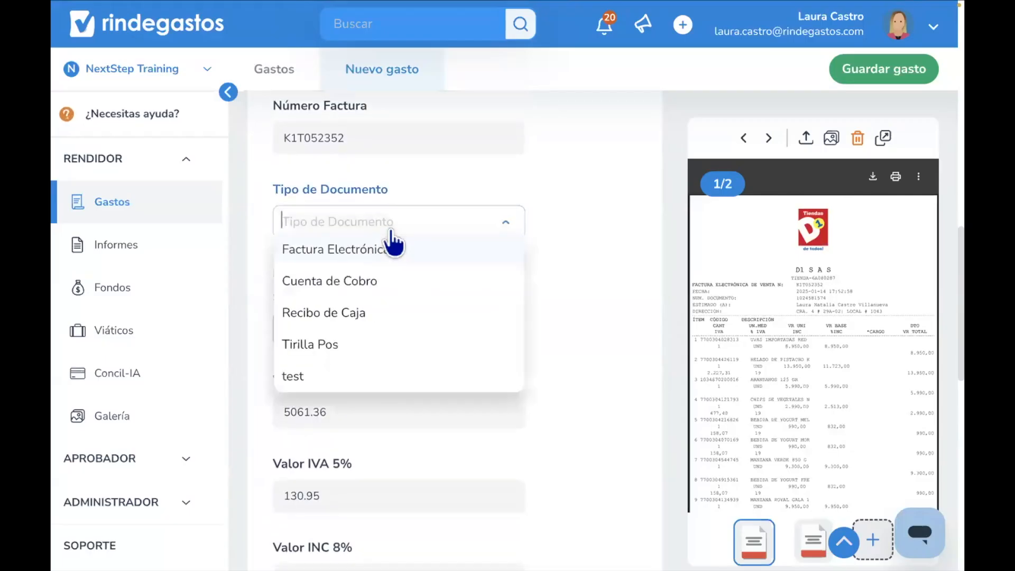
left_click(385, 256)
- Mark that the invoice includes 19% IVA by choosing Sí
scroll(383, 256, "down", 1)
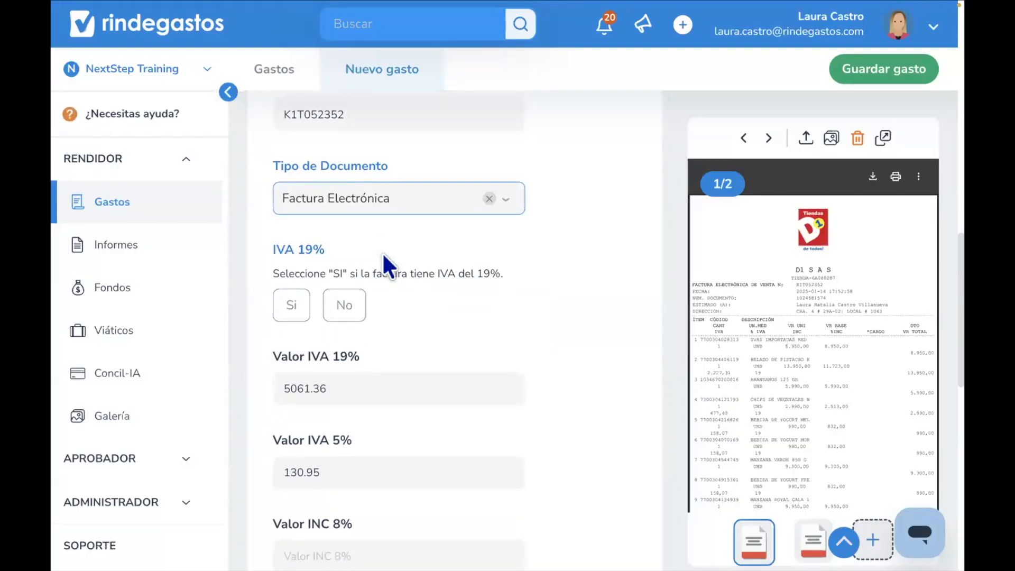
scroll(382, 252, "down", 3)
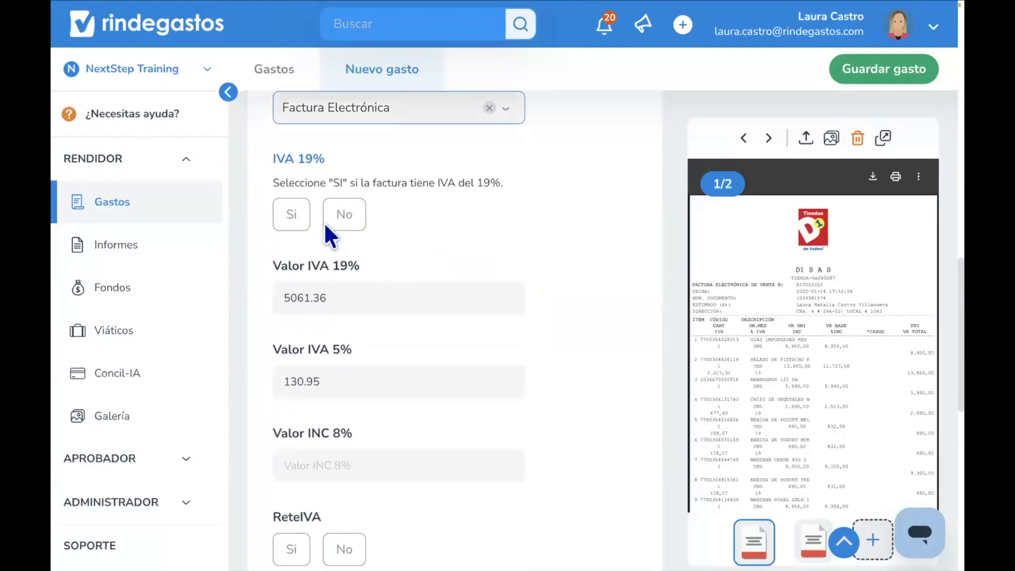
left_click(295, 226)
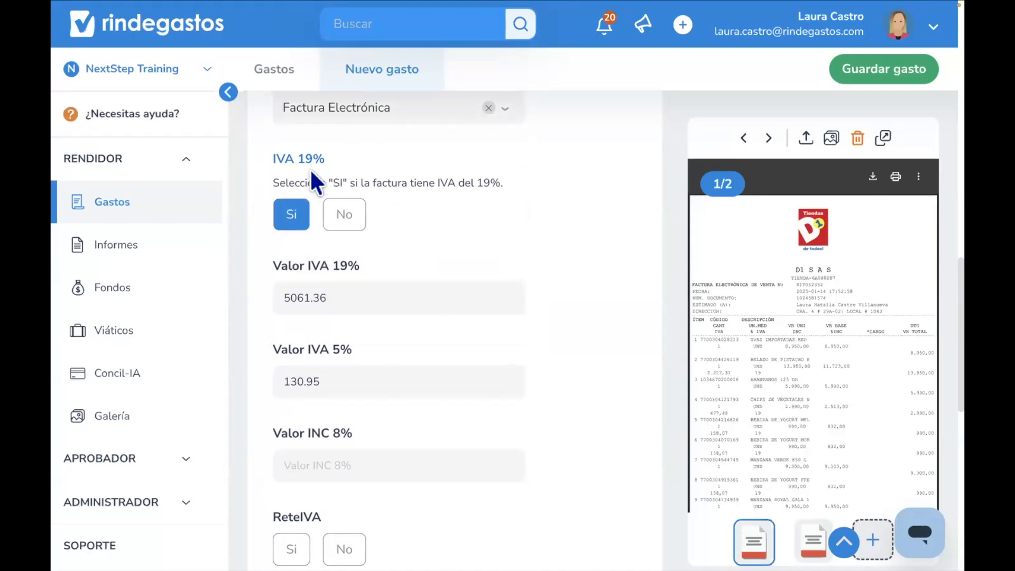
- Review the IVA, INC and withholding tax value fields of the expense
scroll(303, 253, "down", 4)
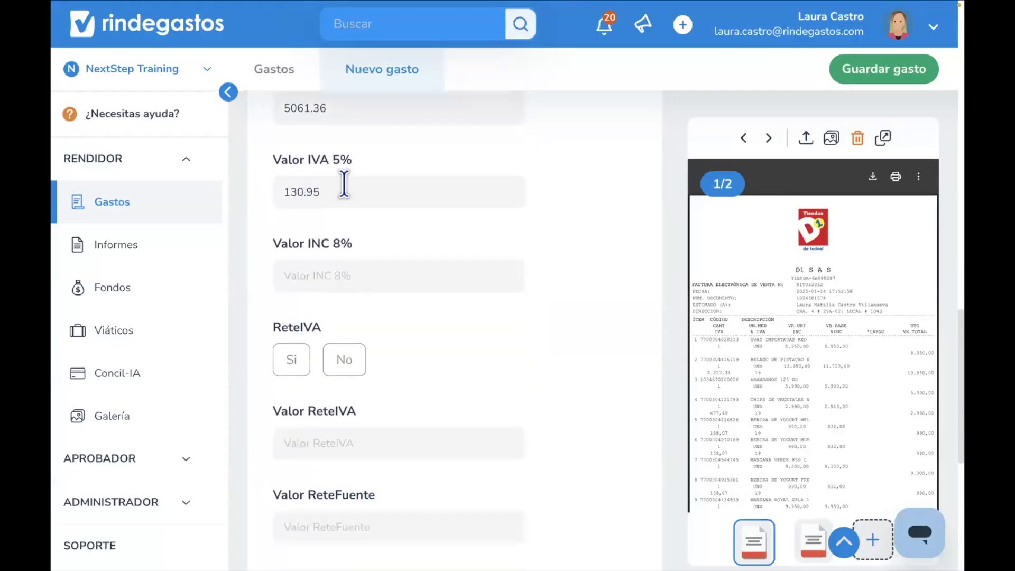
scroll(344, 181, "up", 2)
left_click_drag(346, 229, 307, 217)
scroll(349, 230, "down", 2)
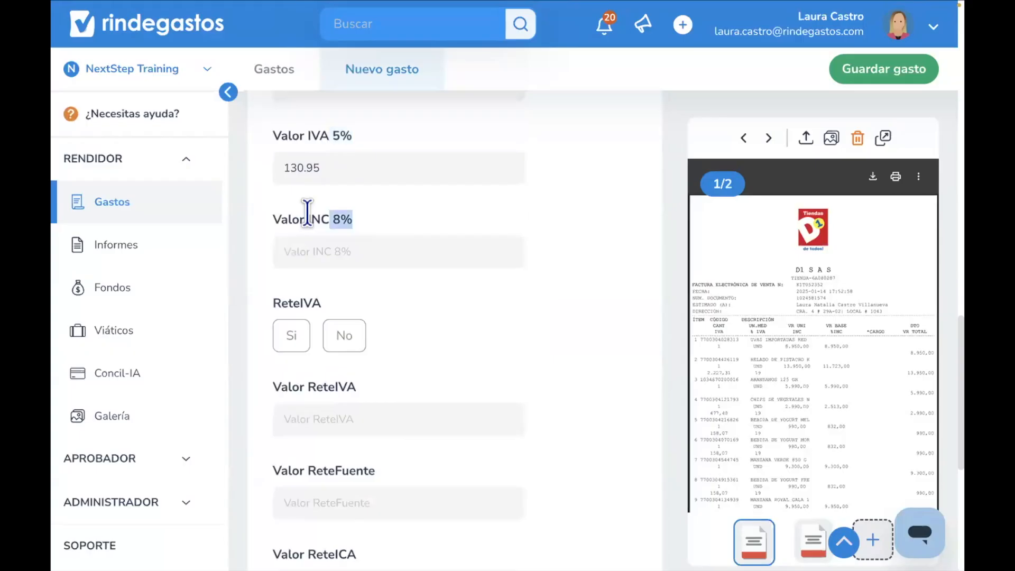
scroll(351, 410, "down", 3)
scroll(362, 353, "down", 3)
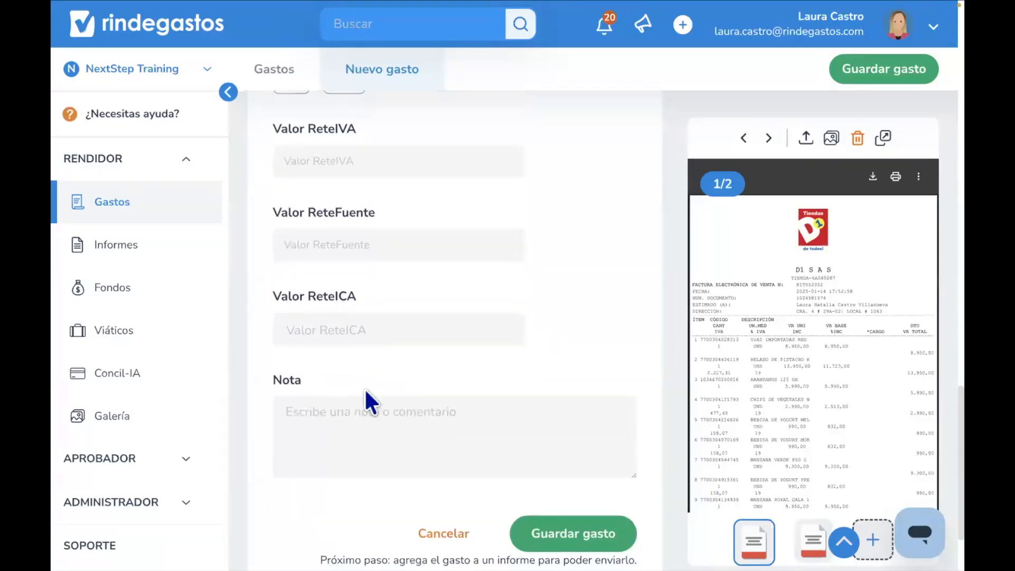
- Add the note "Detalles o motivos" and save the expense
left_click(357, 411)
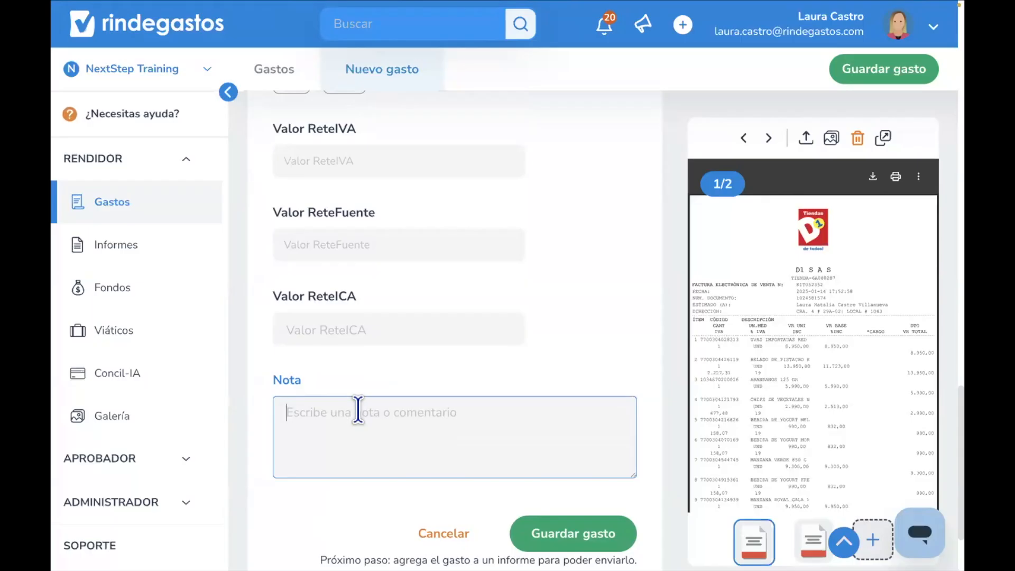
type("Detalles o motivos")
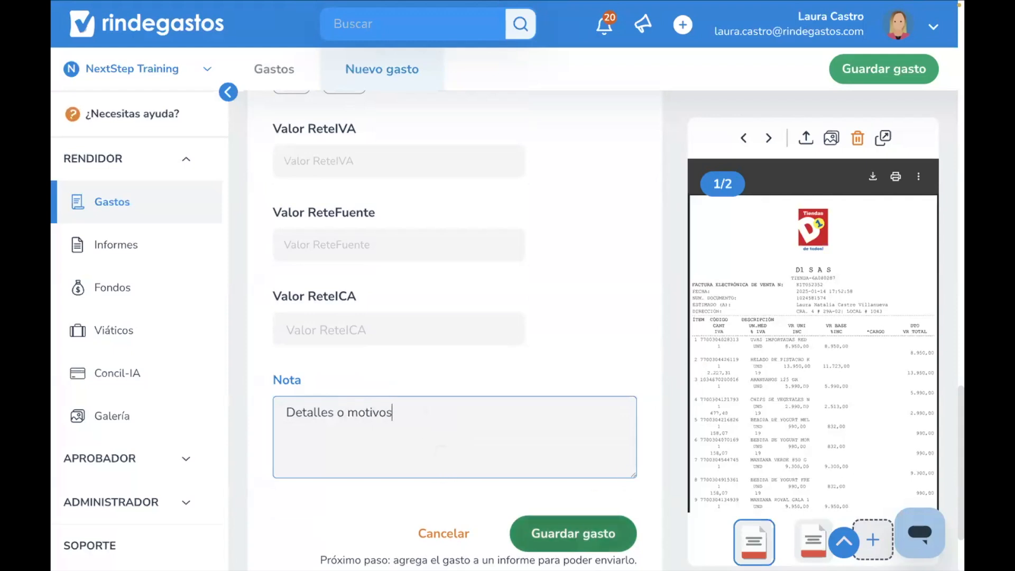
left_click(573, 533)
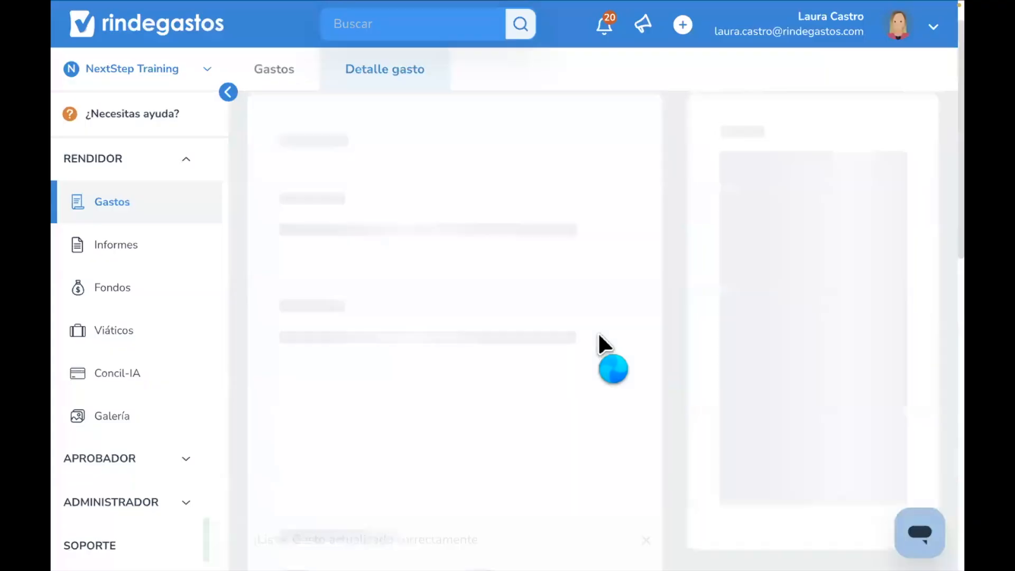
- Review the saved expense's details and go back to the expenses list
scroll(602, 346, "down", 5)
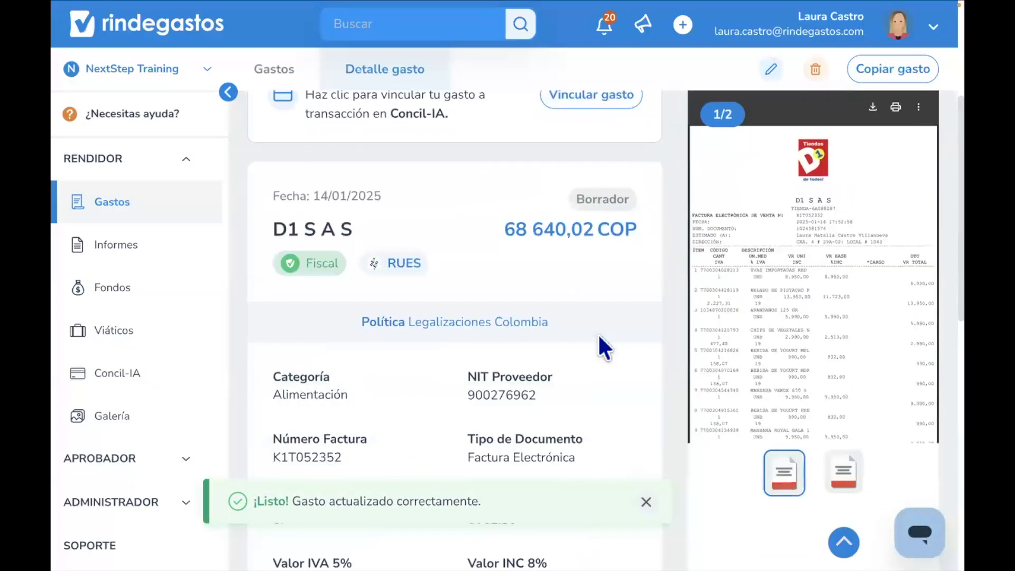
scroll(600, 337, "up", 7)
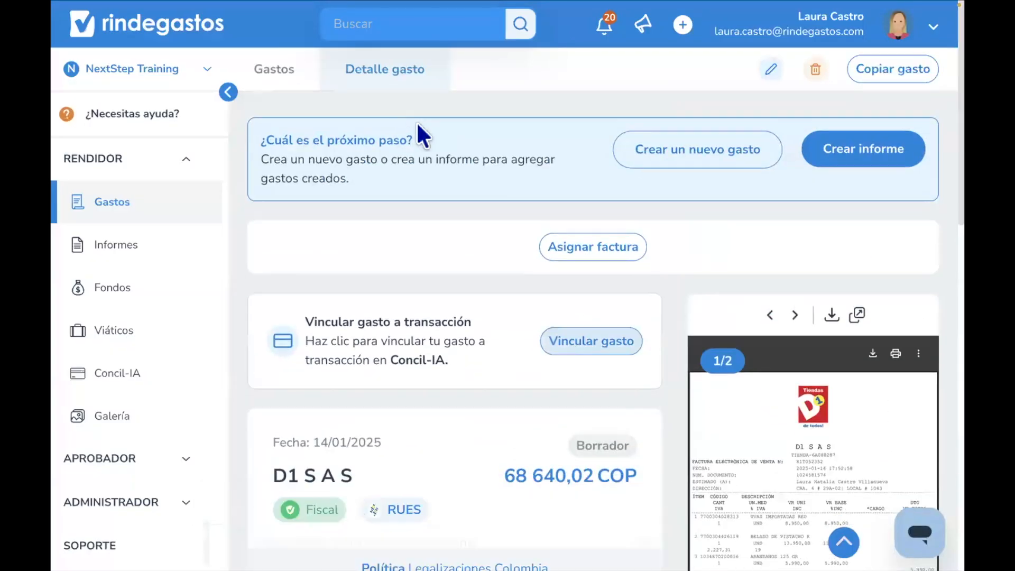
left_click(290, 87)
scroll(407, 356, "down", 3)
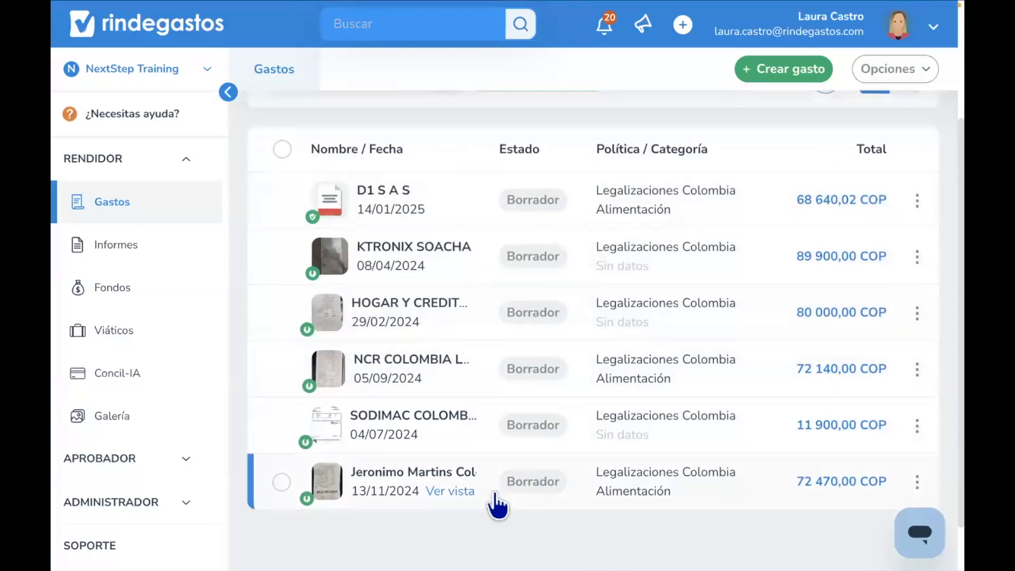
- Open the SODIMAC COLOMBIA expense's detail and return to the expenses list
left_click(528, 428)
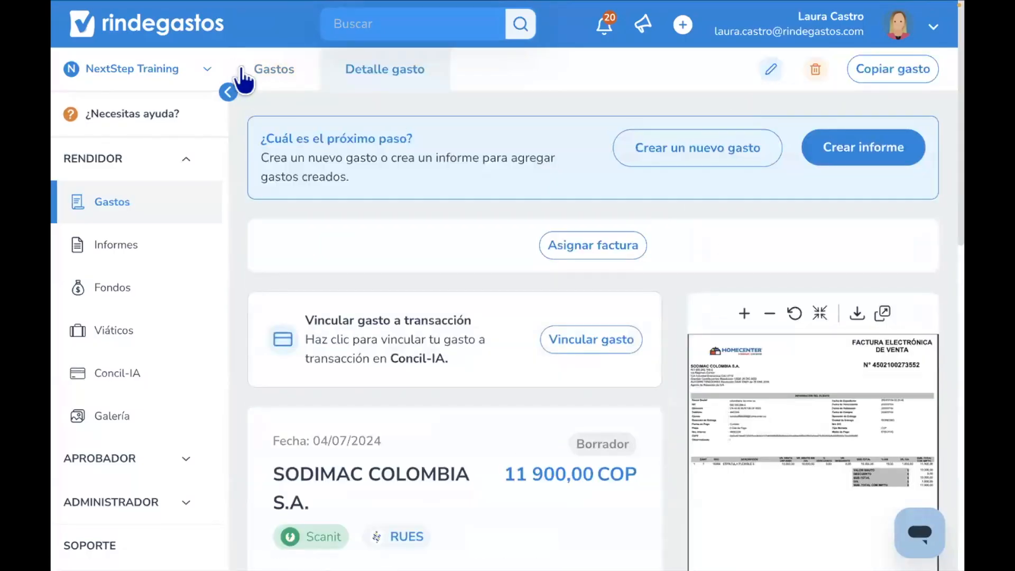
left_click(271, 75)
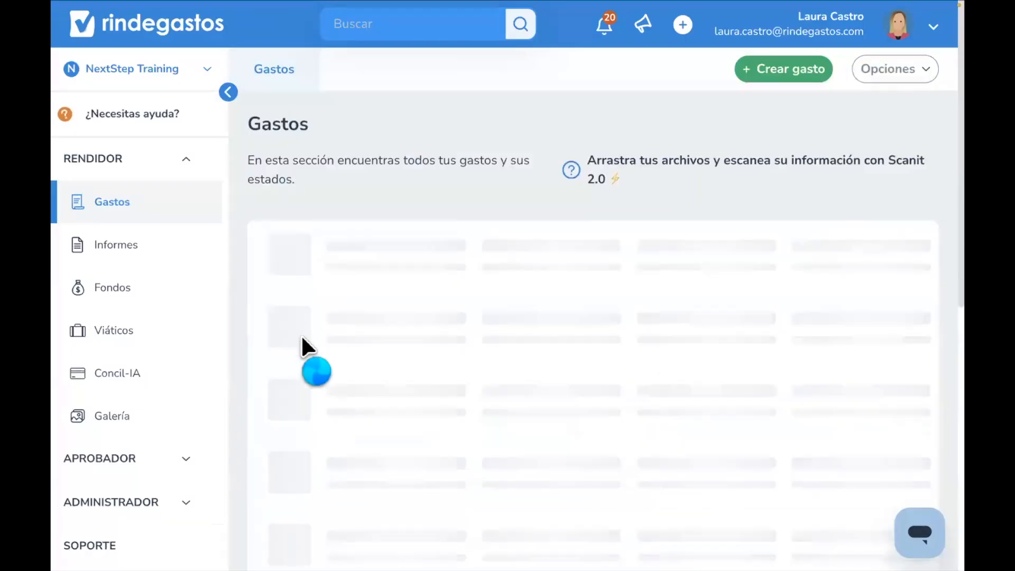
scroll(300, 334, "down", 2)
scroll(306, 349, "down", 2)
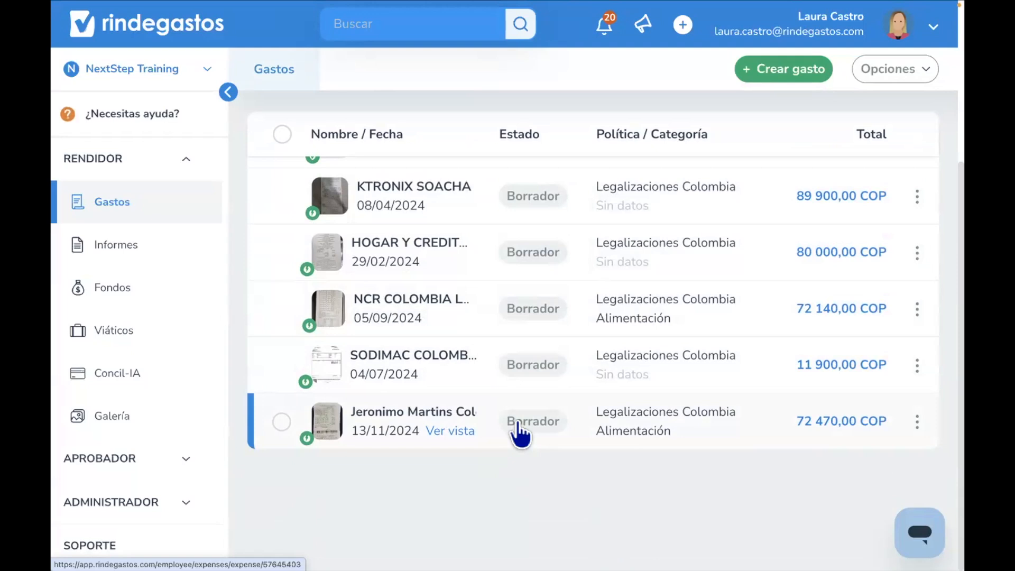
- Edit the Jeronimo Martins expense, set its document type to Tirilla Pos, and save the expense
left_click(515, 423)
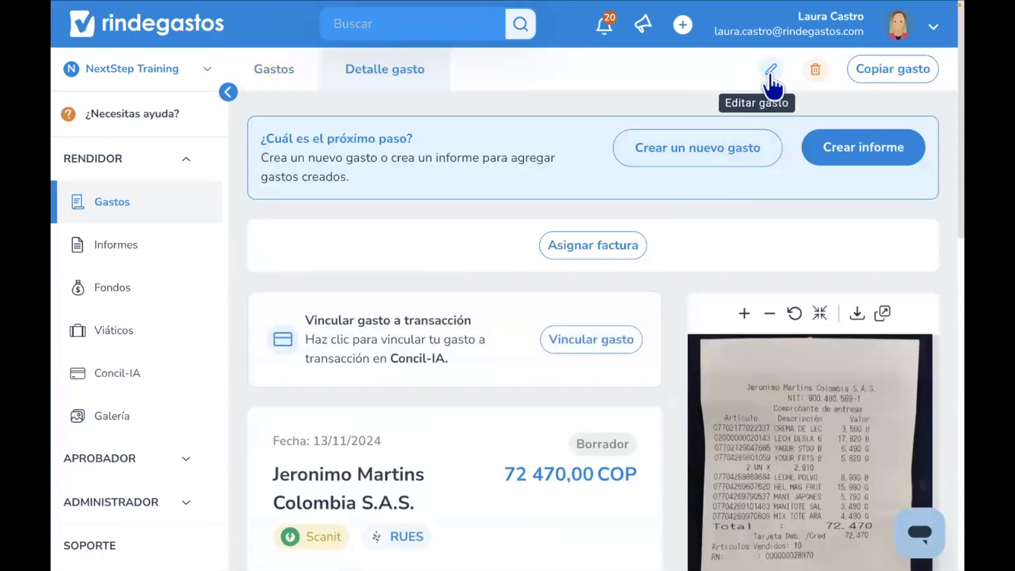
left_click(770, 71)
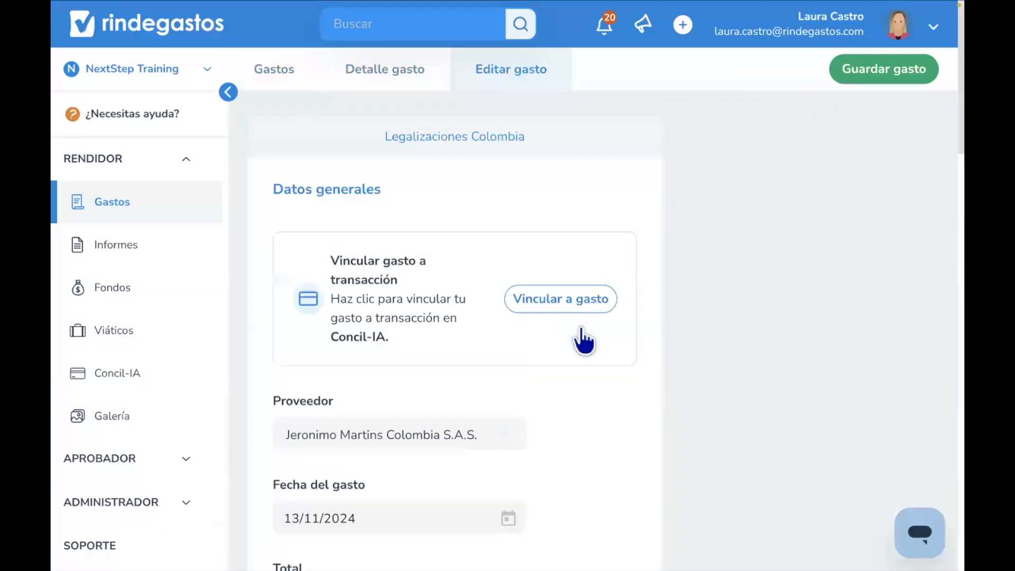
scroll(583, 341, "down", 10)
scroll(579, 325, "down", 5)
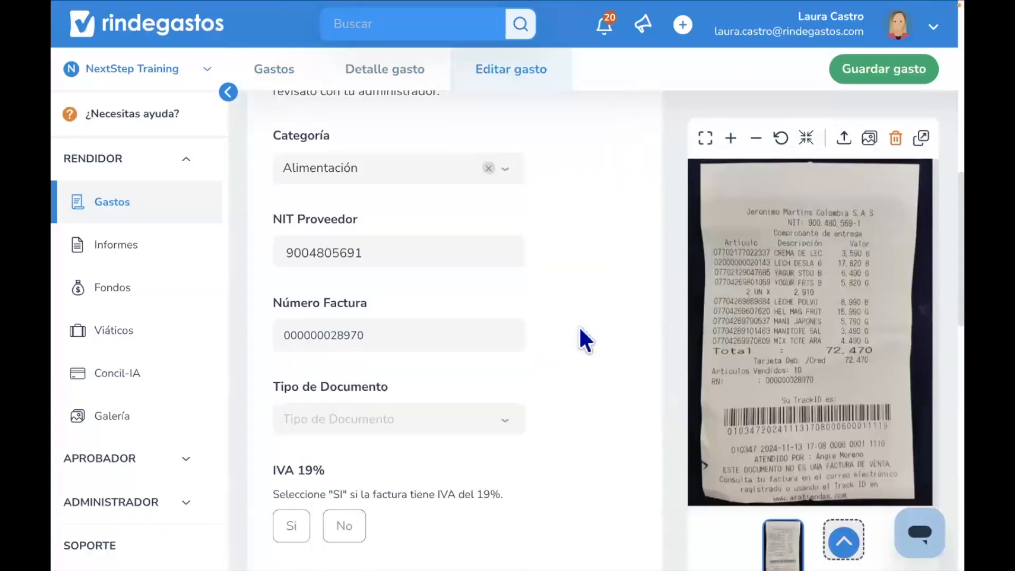
left_click(471, 273)
left_click(414, 370)
left_click(407, 214)
left_click(388, 338)
left_click(873, 76)
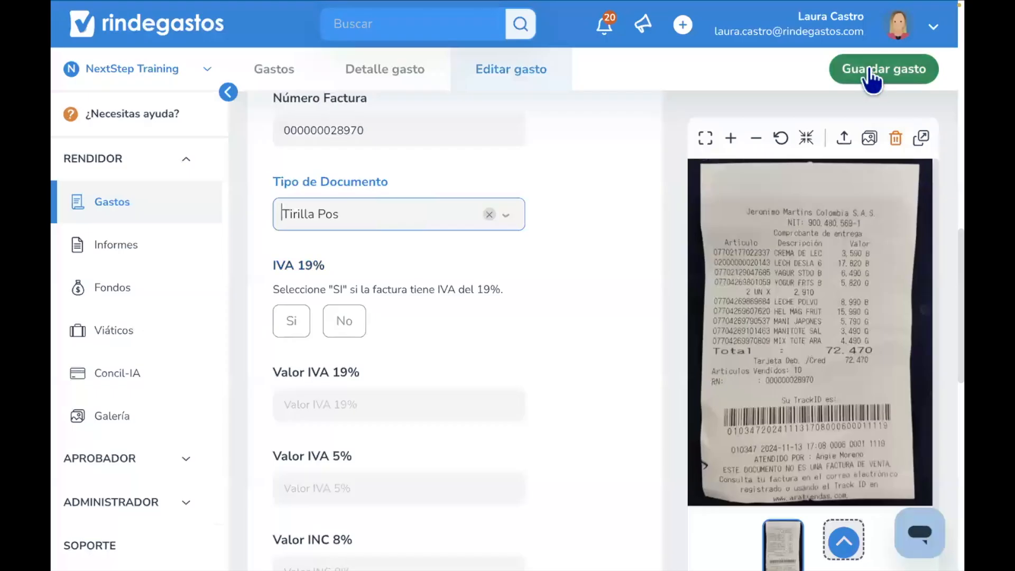
- Back in the expenses list, select the SODIMAC, NCR, HOGAR Y CREDITO and KTRONIX expenses and open them for multiple editing
left_click(274, 74)
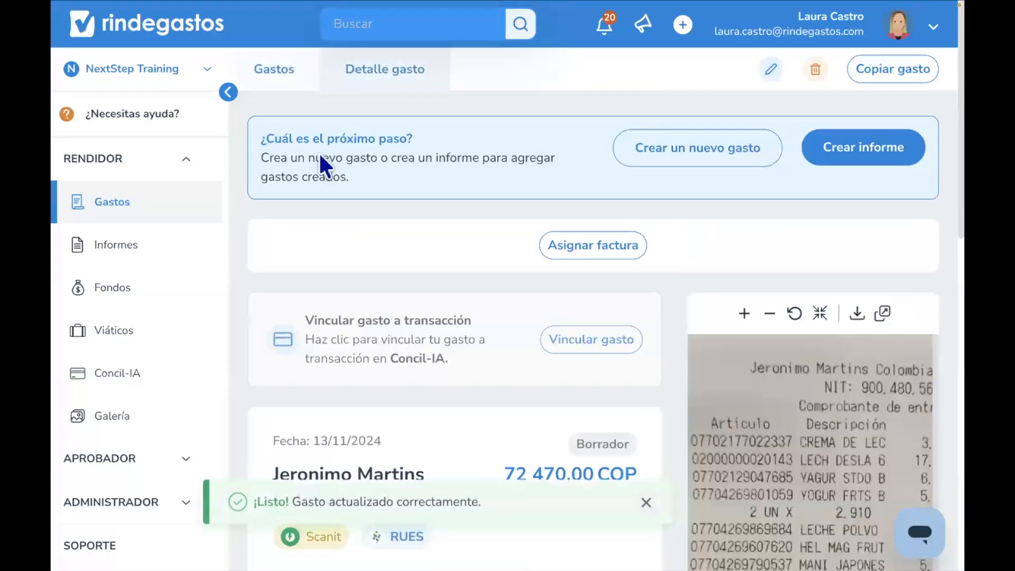
scroll(346, 367, "down", 4)
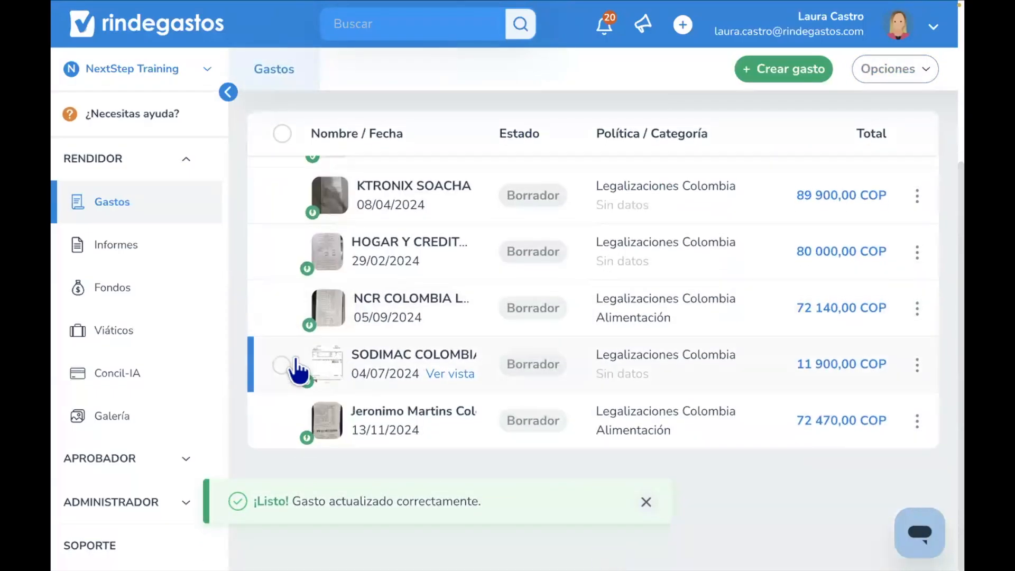
left_click(281, 366)
left_click(286, 312)
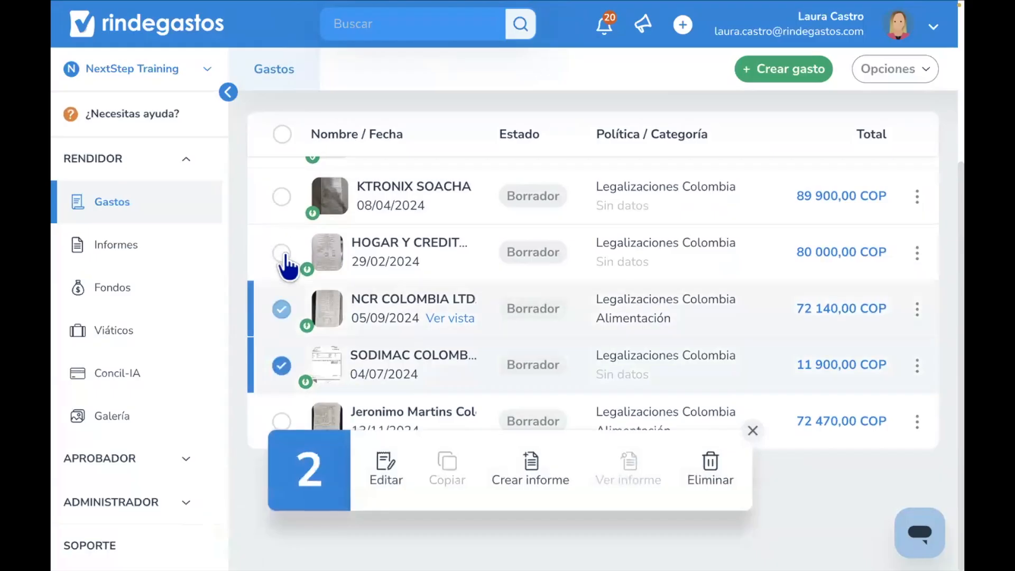
left_click(283, 259)
scroll(283, 262, "up", 2)
left_click(280, 299)
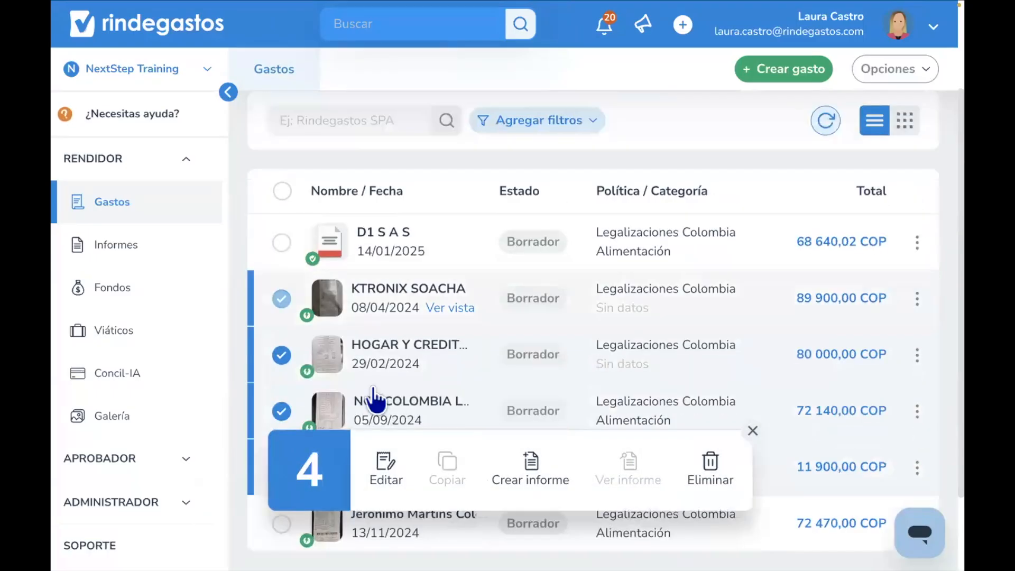
left_click(390, 468)
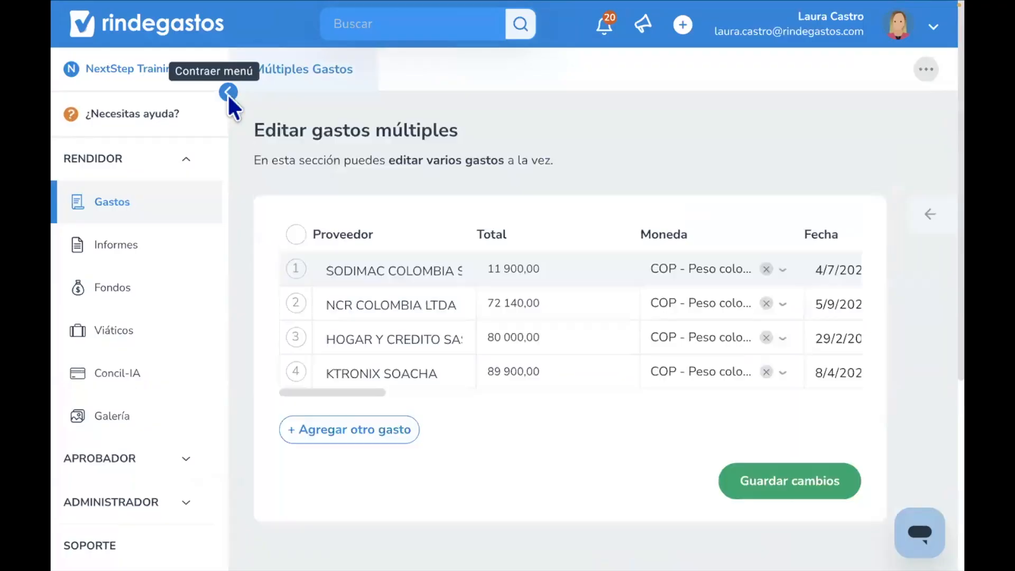
- Collapse the side menu and review the providers listed in the multiple-expense editing table
left_click(228, 93)
left_click_drag(262, 235, 199, 228)
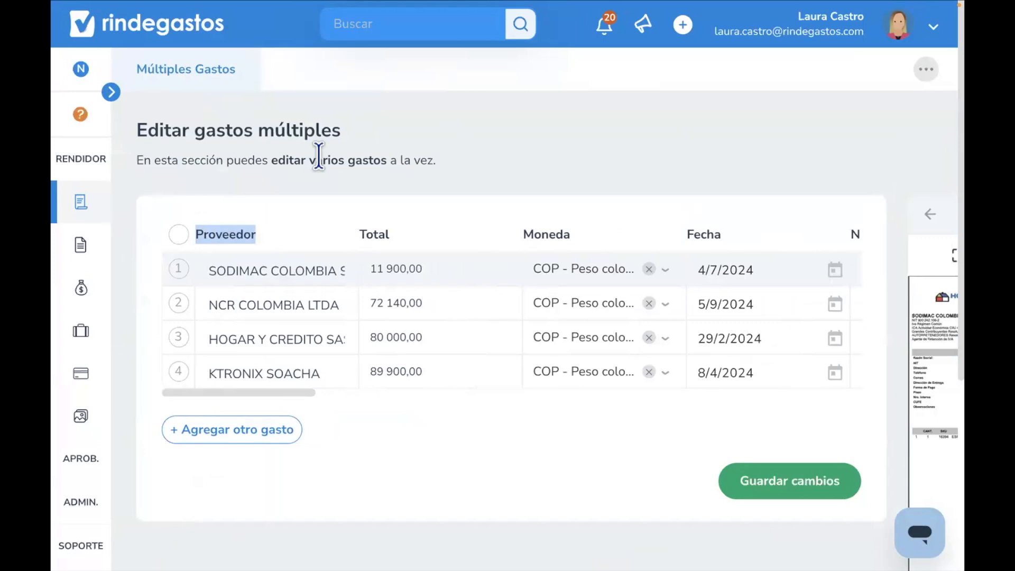
left_click(273, 305)
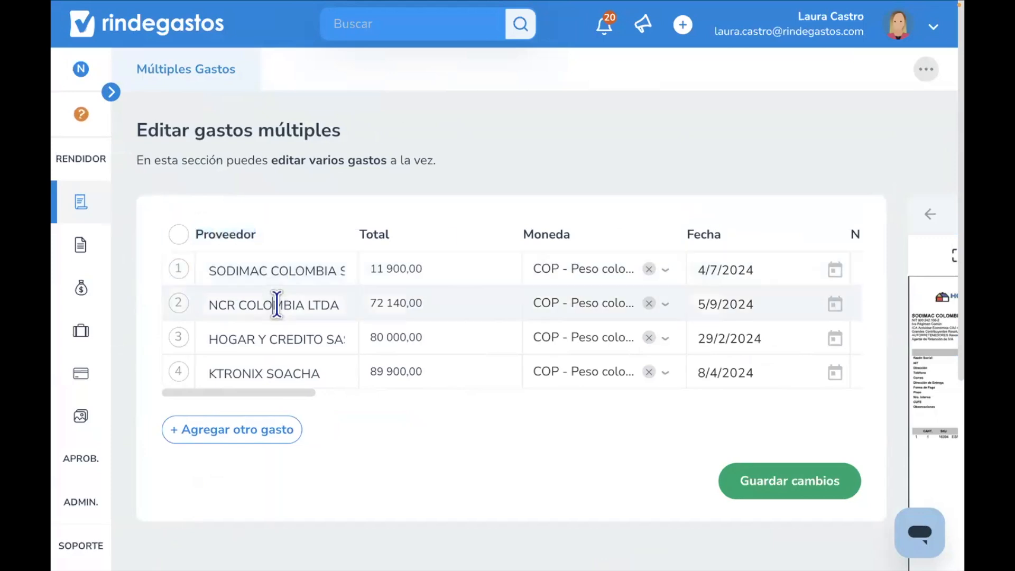
left_click(273, 346)
left_click(240, 374)
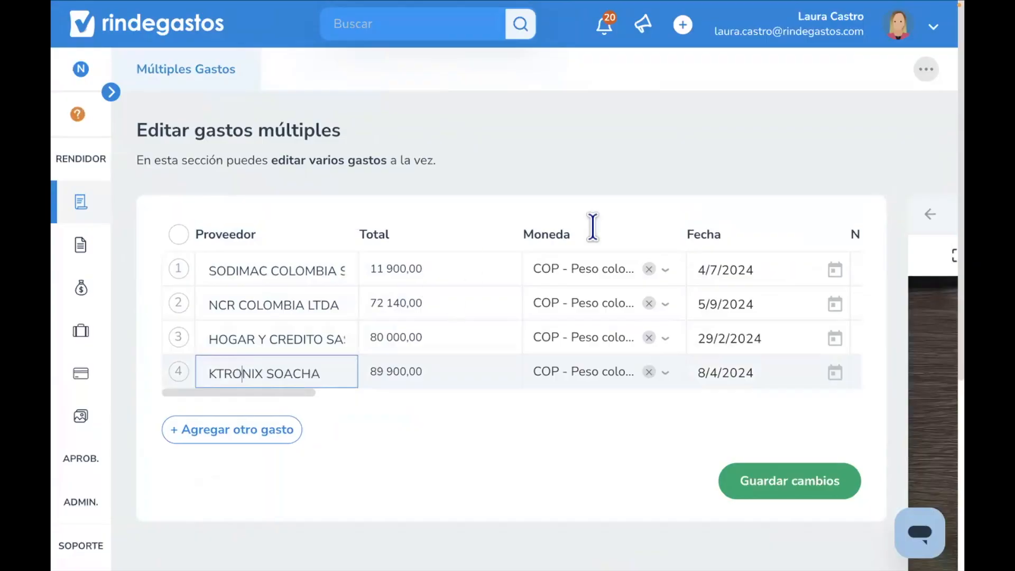
left_click(930, 216)
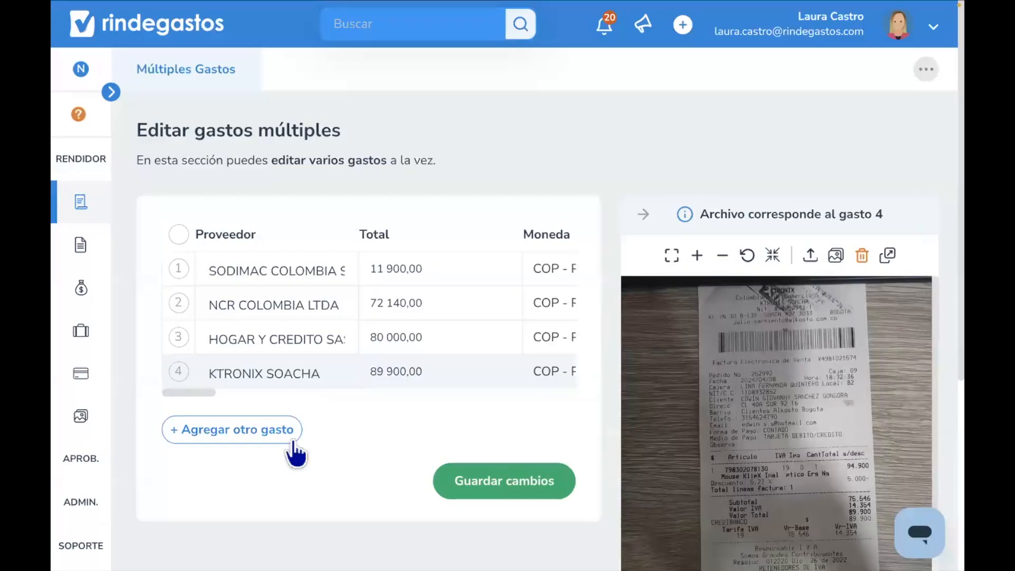
left_click_drag(202, 392, 289, 394)
left_click(334, 343)
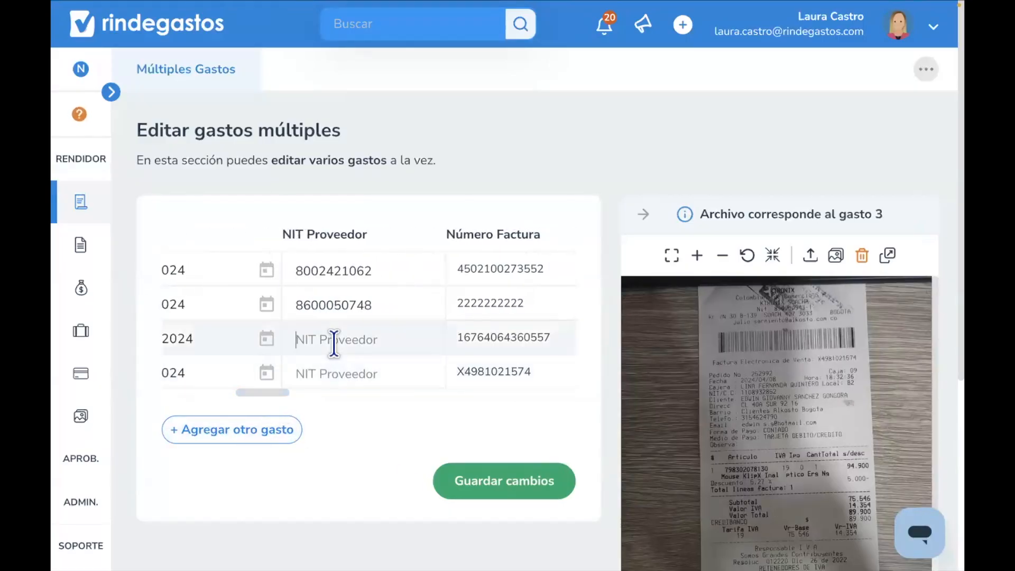
left_click(697, 258)
left_click_drag(698, 415, 676, 449)
left_click(367, 348)
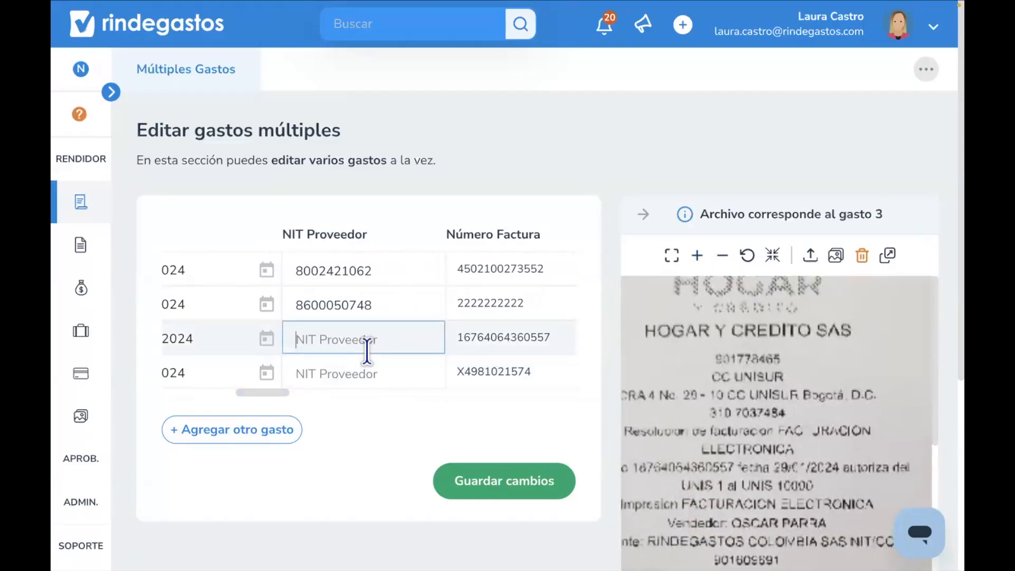
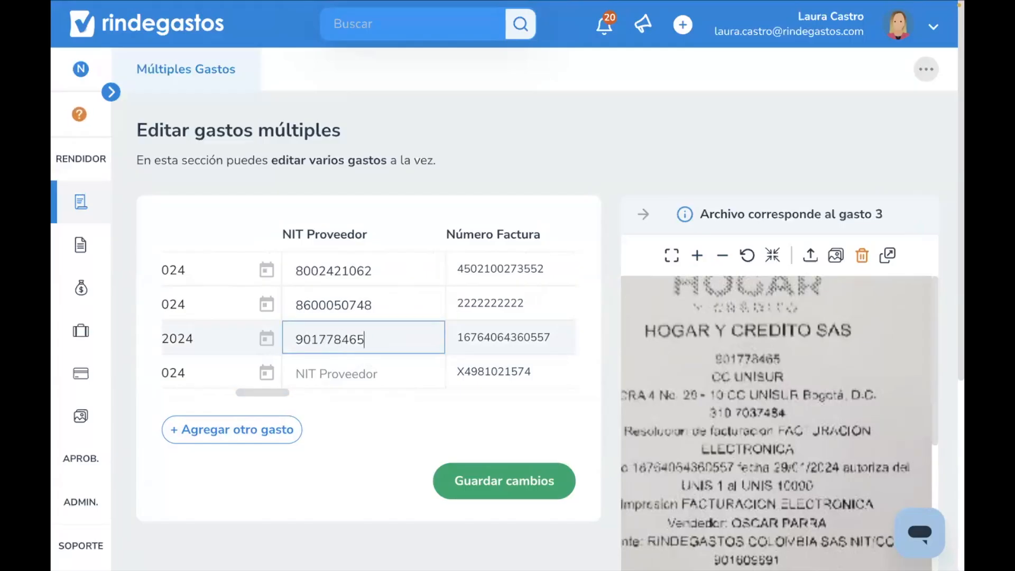
- Set the SODIMAC expense's category to Reparaciones / Mantenimiento in the multiple-expense table
left_click(314, 398)
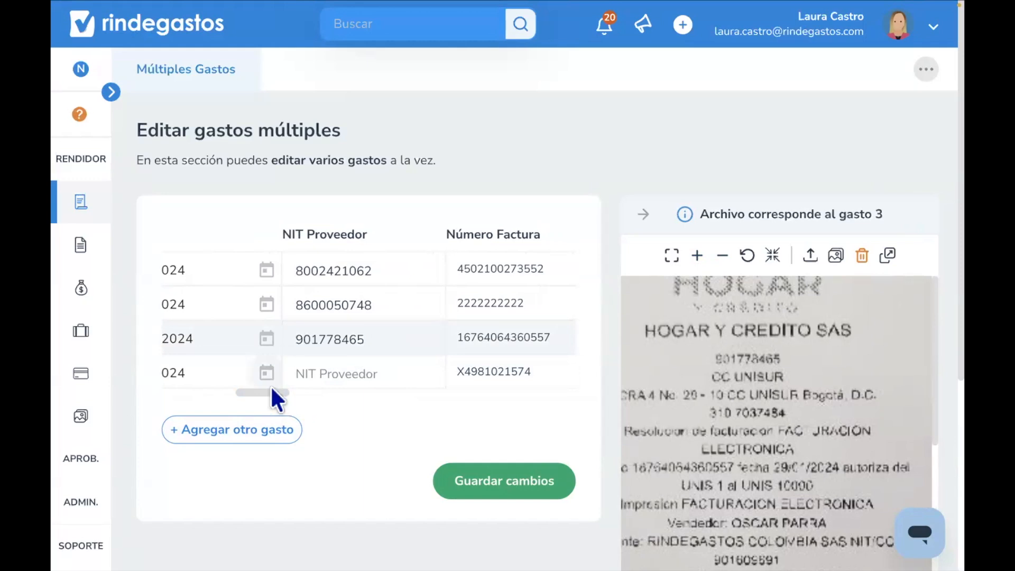
left_click_drag(274, 392, 288, 391)
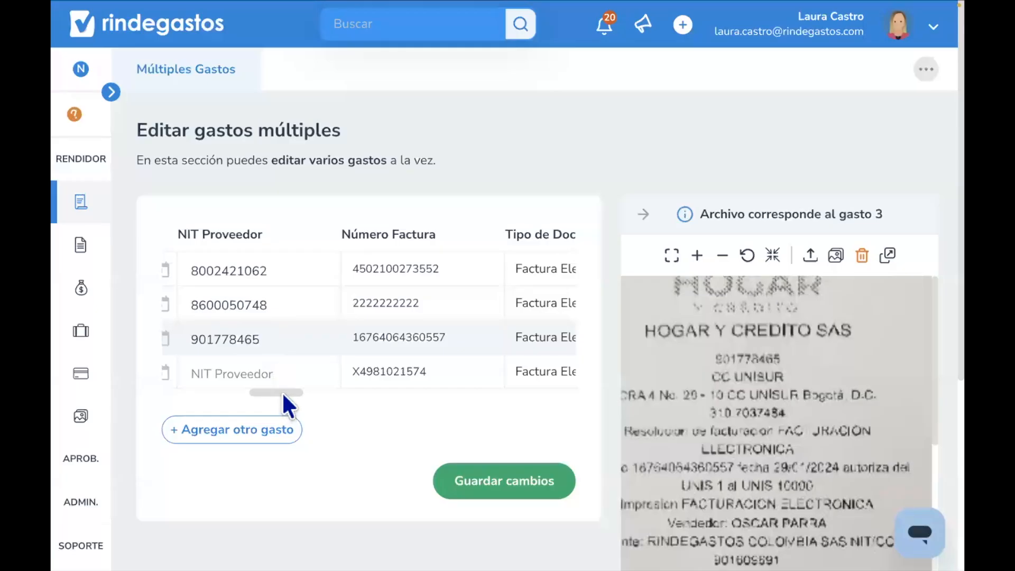
scroll(290, 393, "right", 4)
scroll(317, 404, "right", 10)
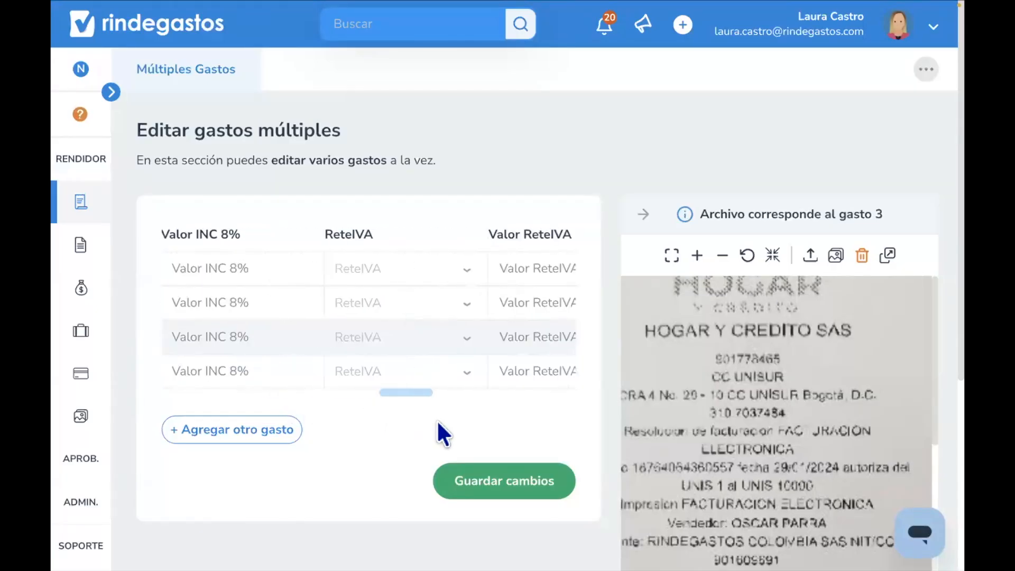
scroll(436, 419, "right", 10)
scroll(496, 404, "right", 5)
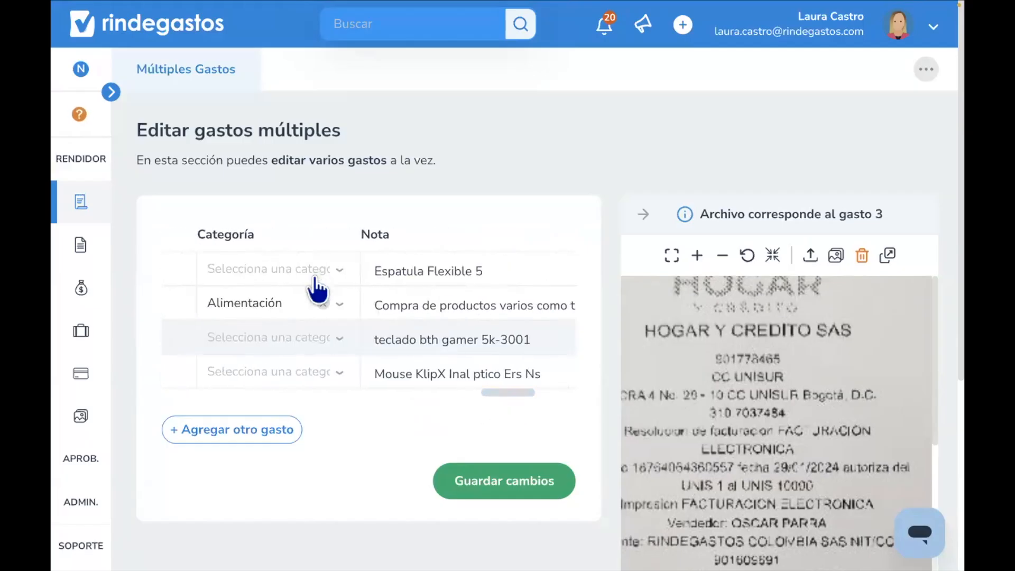
left_click(313, 277)
left_click(279, 405)
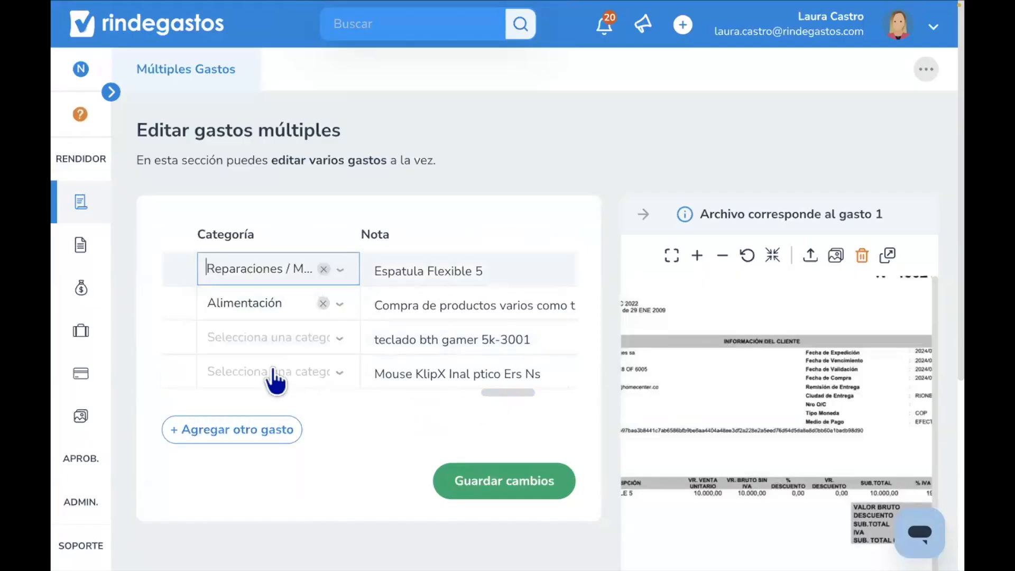
- Set HOGAR Y CREDITO's category to Servicios públicos oficina and KTRONIX's to Reparaciones / Mantenimiento, then save all changes
left_click(264, 341)
left_click(279, 378)
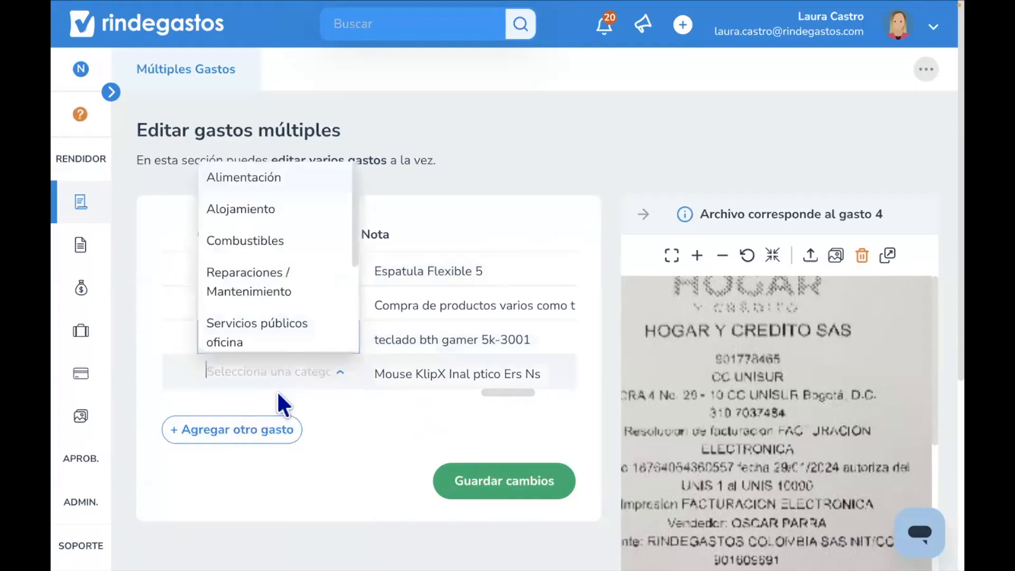
scroll(272, 290, "down", 2)
scroll(272, 290, "down", 1)
scroll(272, 290, "down", 1)
scroll(269, 288, "up", 3)
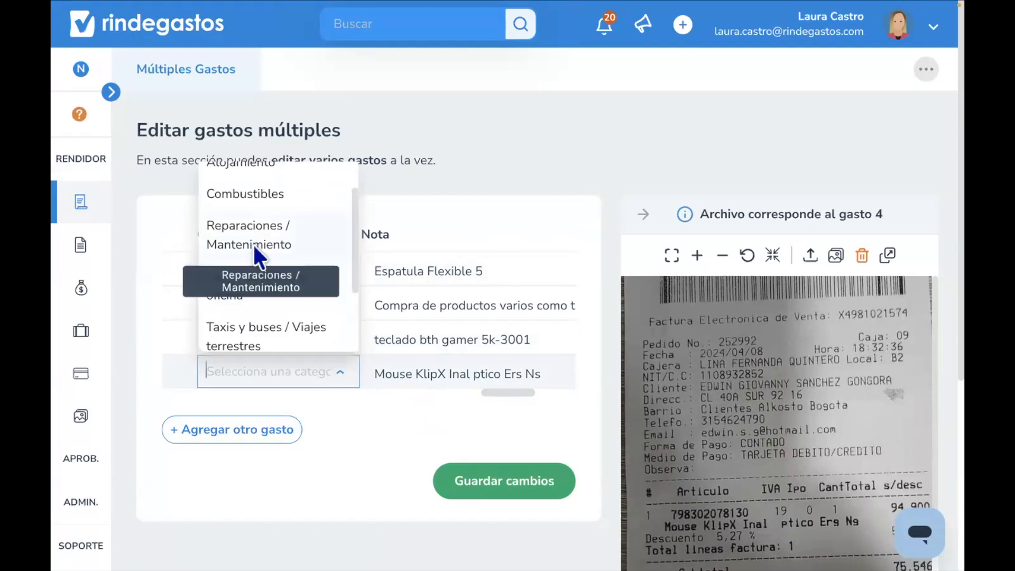
left_click(257, 255)
left_click(495, 478)
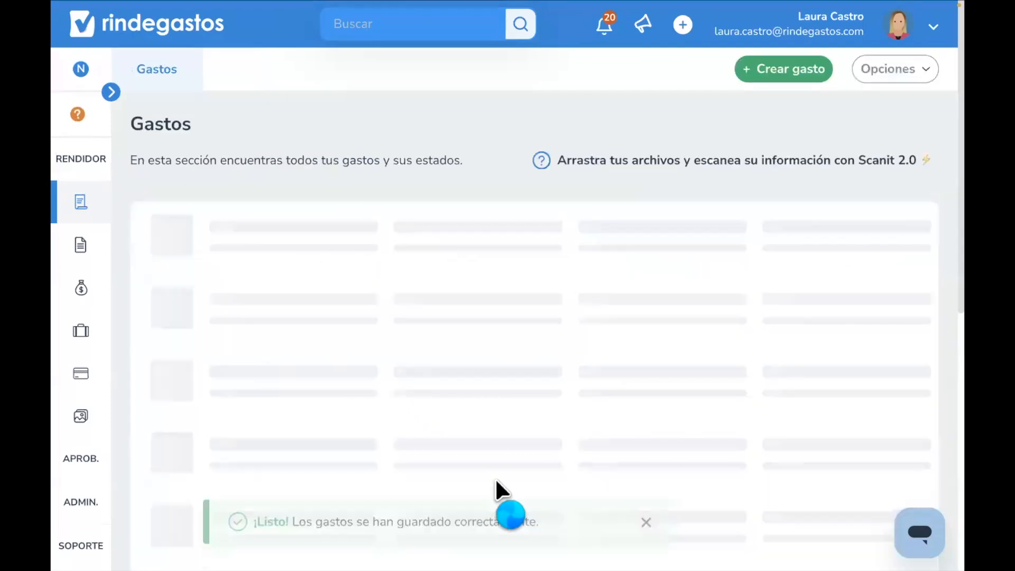
- Open the D1 S A S expense's detail and try to assign an invoice to it, closing the dialog
scroll(497, 480, "down", 3)
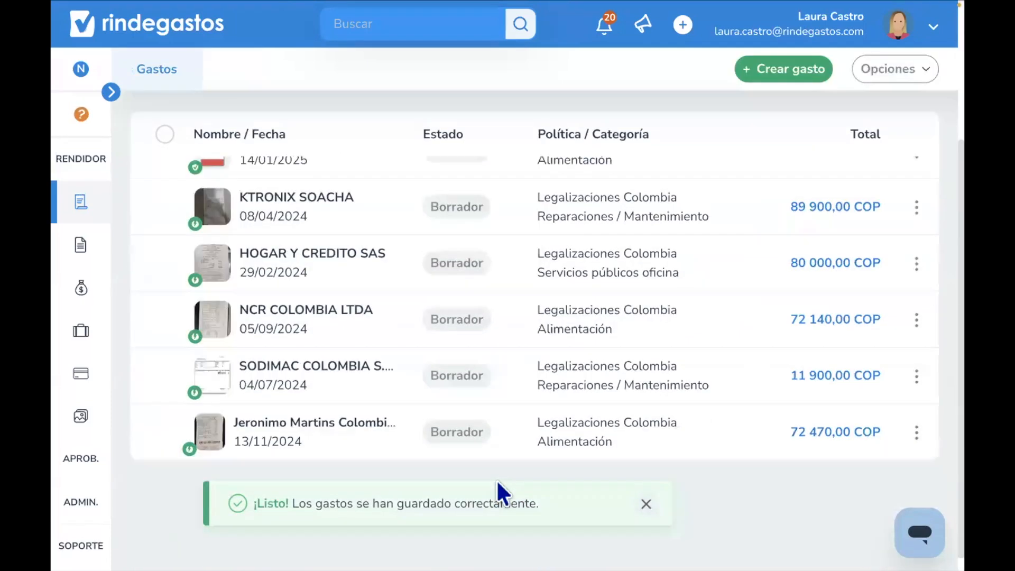
scroll(496, 480, "up", 4)
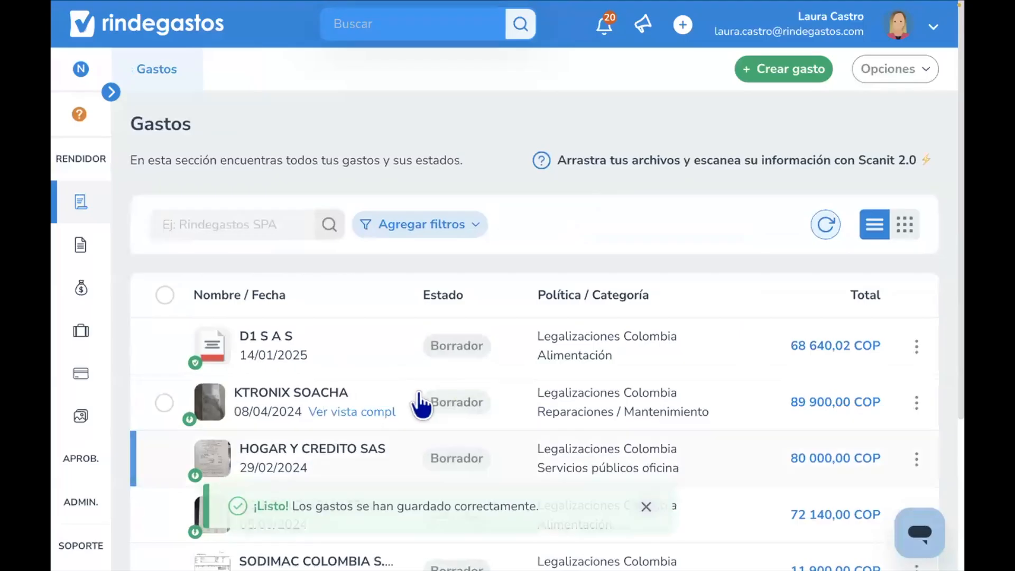
left_click(429, 345)
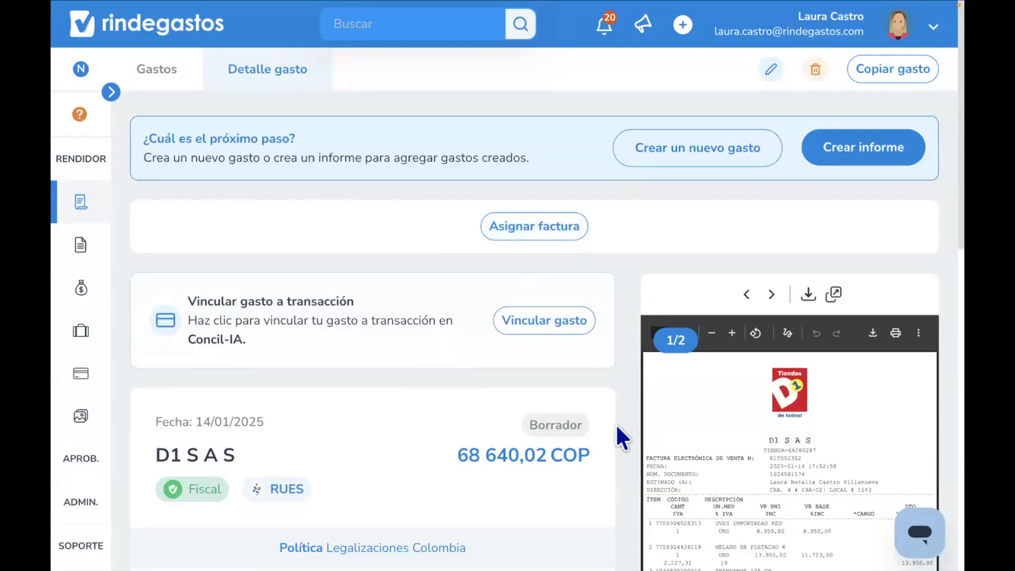
scroll(622, 438, "down", 1)
scroll(622, 437, "up", 1)
left_click(521, 232)
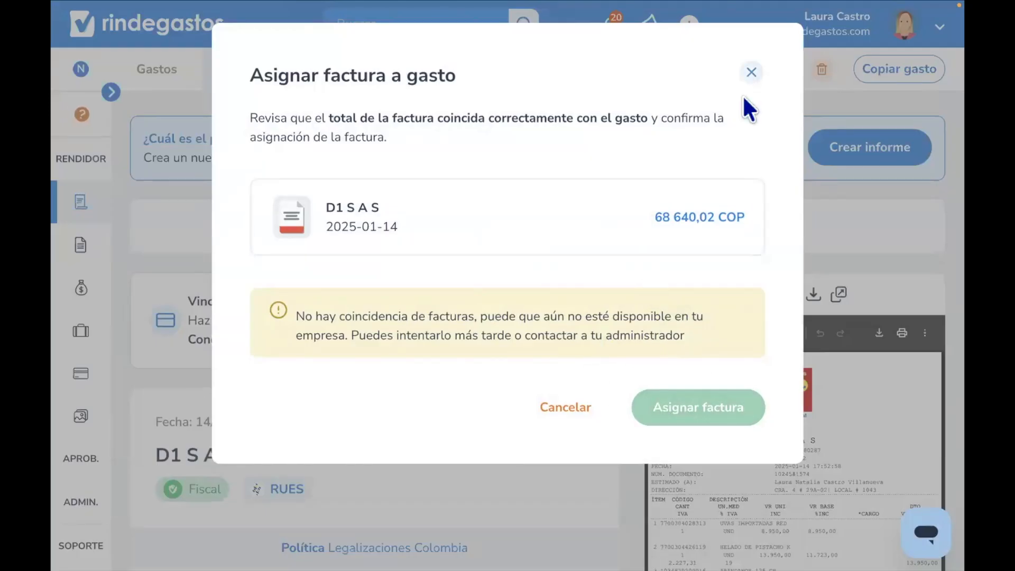
left_click(751, 72)
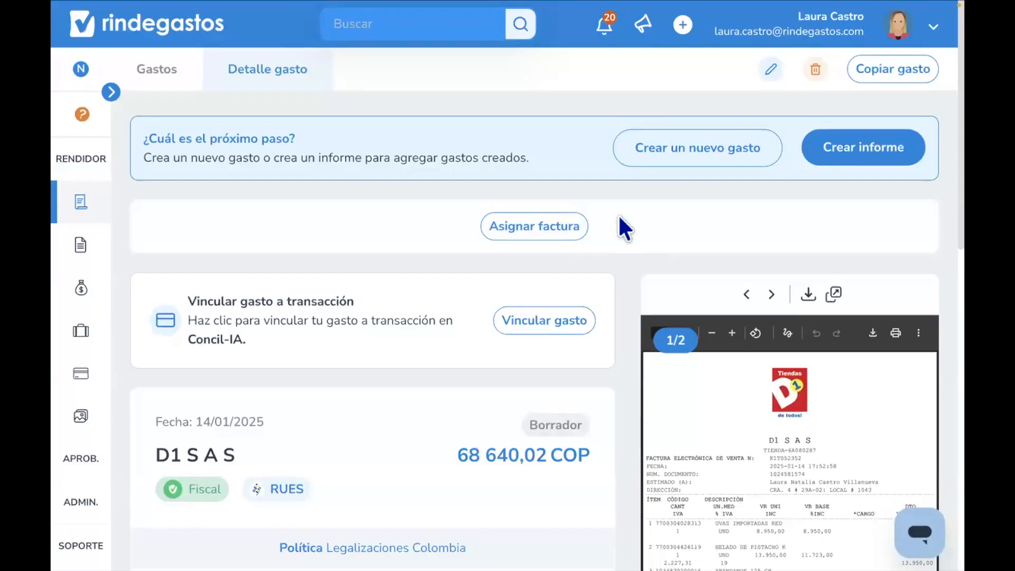
- Start creating multiple expenses under the Legalizaciones Colombia policy with 2 expenses
mouse_move(393, 547)
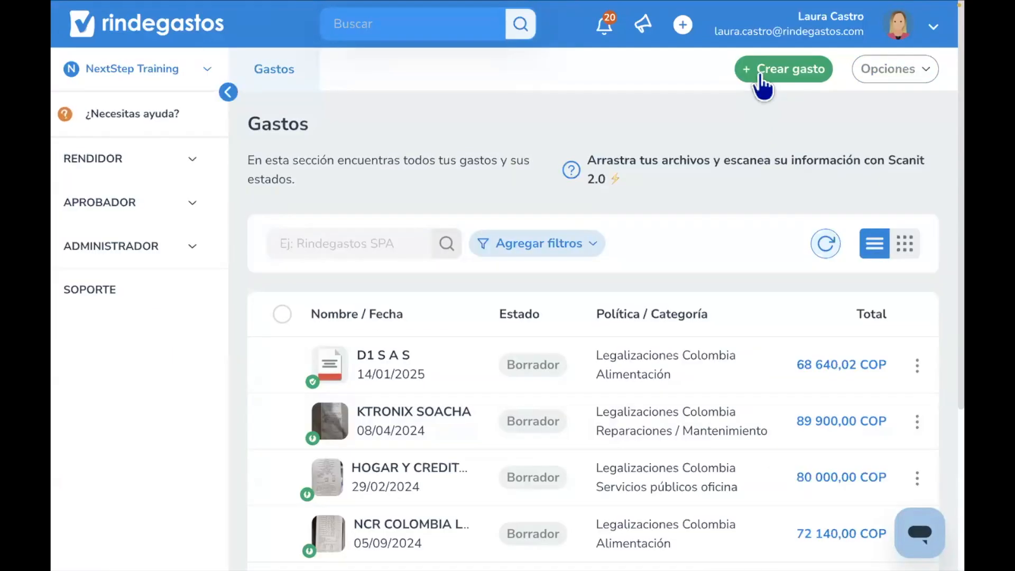
left_click(757, 72)
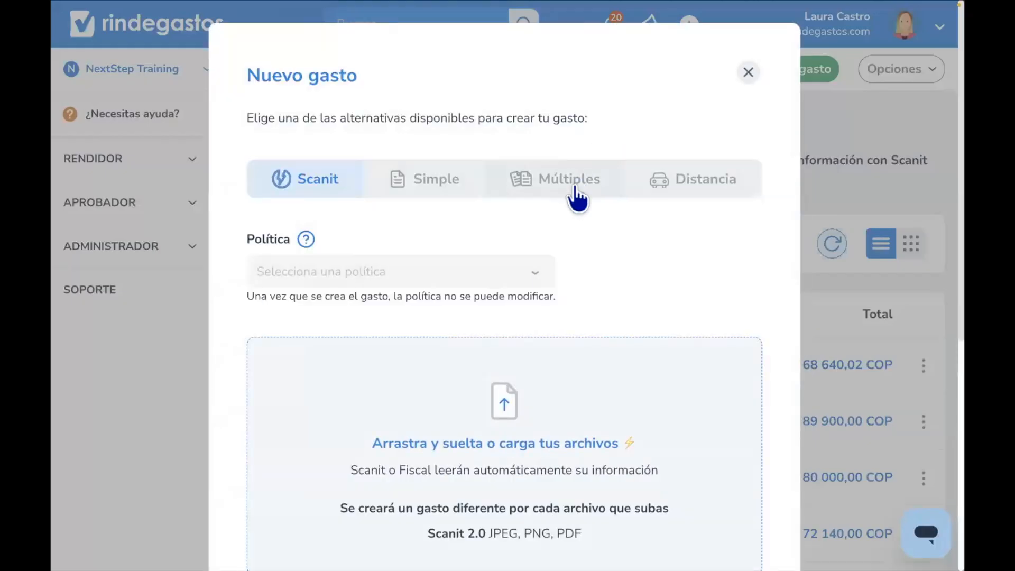
left_click(577, 196)
left_click(490, 349)
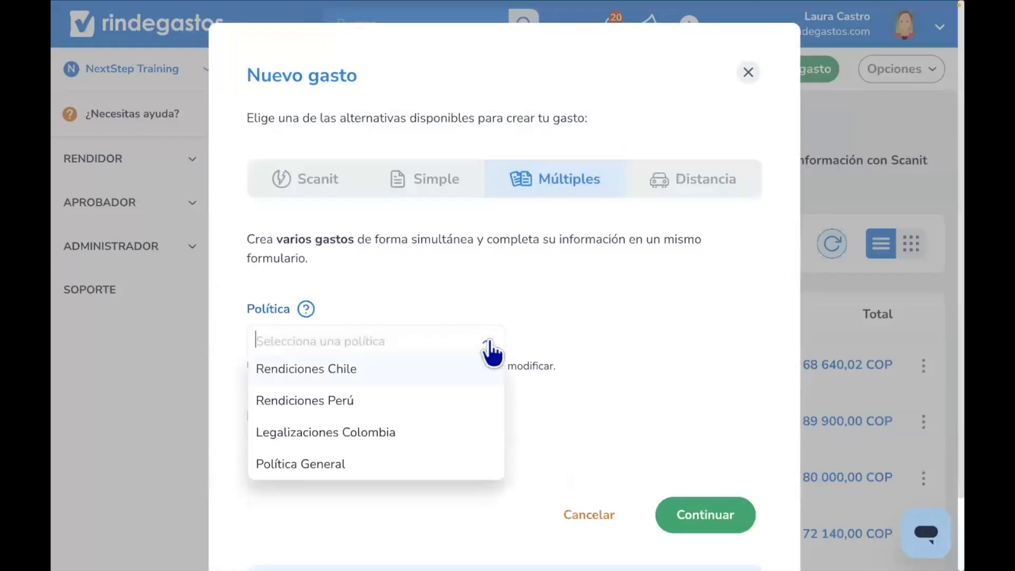
left_click(444, 432)
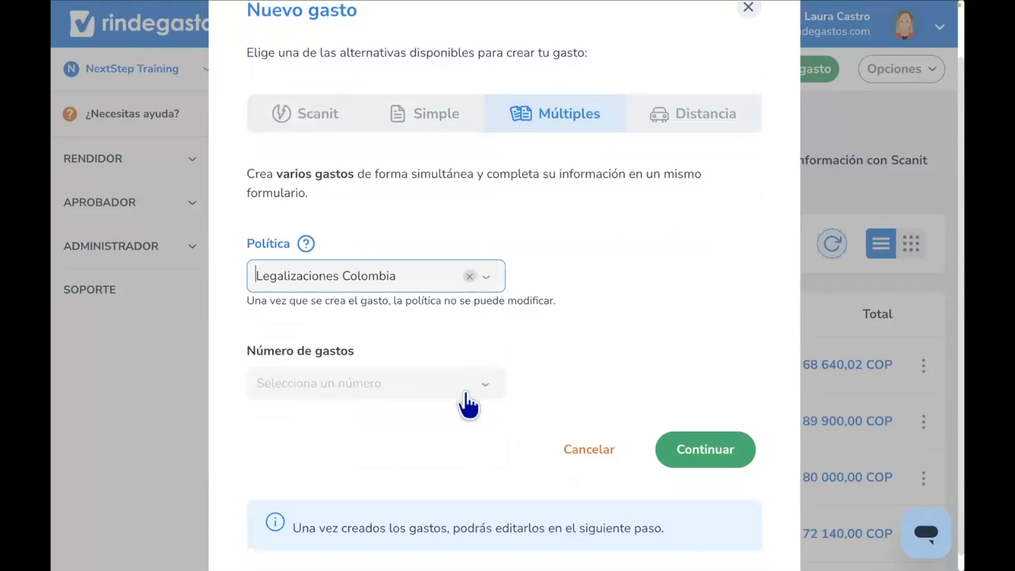
left_click(464, 392)
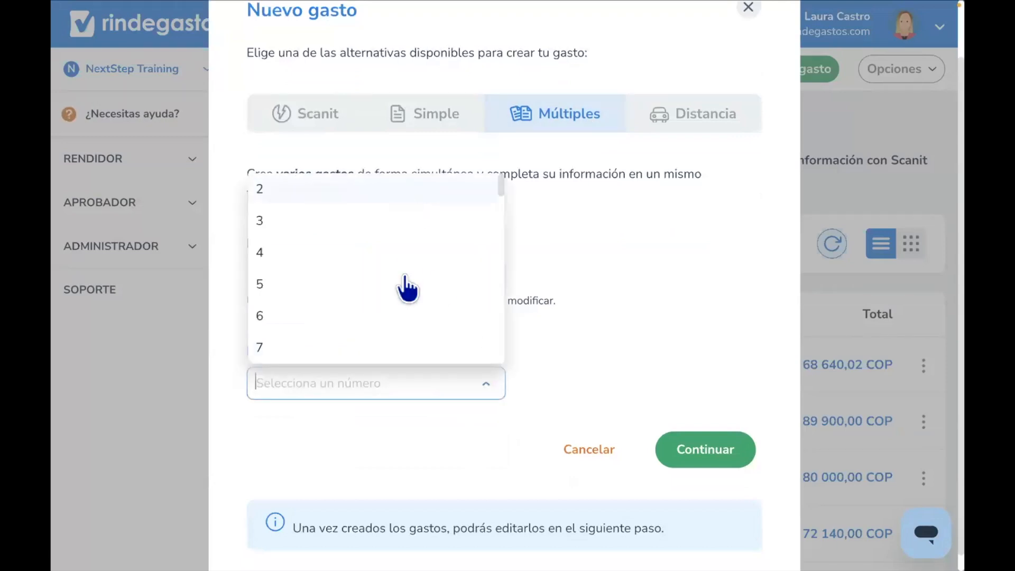
scroll(407, 288, "down", 10)
scroll(407, 288, "down", 10)
scroll(407, 288, "up", 15)
scroll(359, 222, "up", 1)
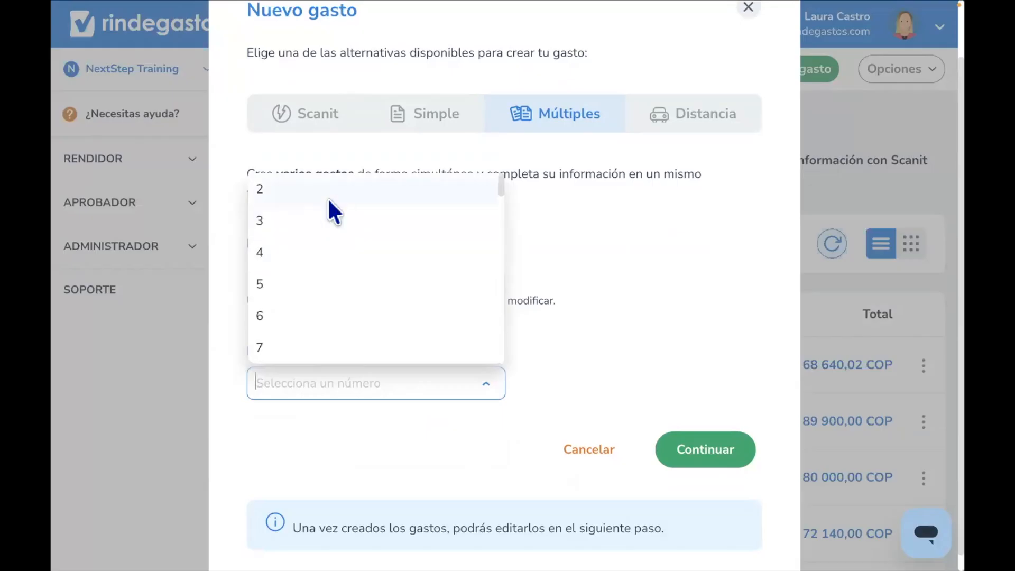
left_click(323, 200)
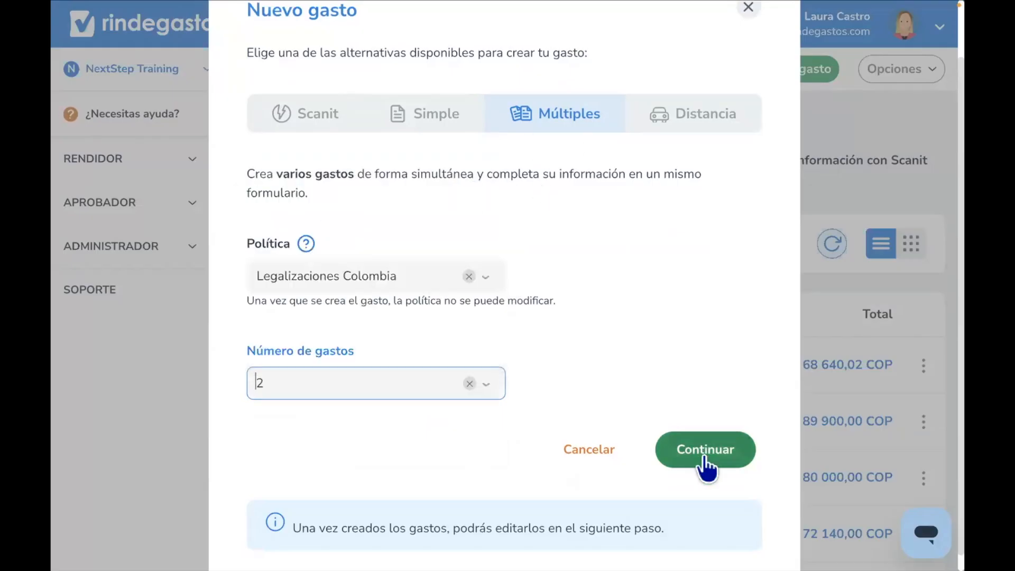
left_click(706, 465)
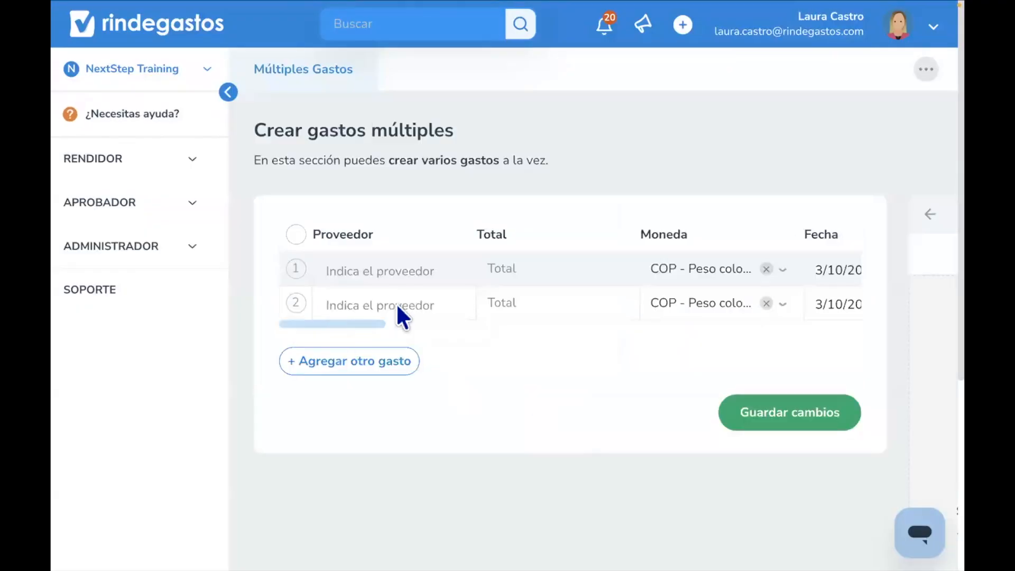
left_click(928, 213)
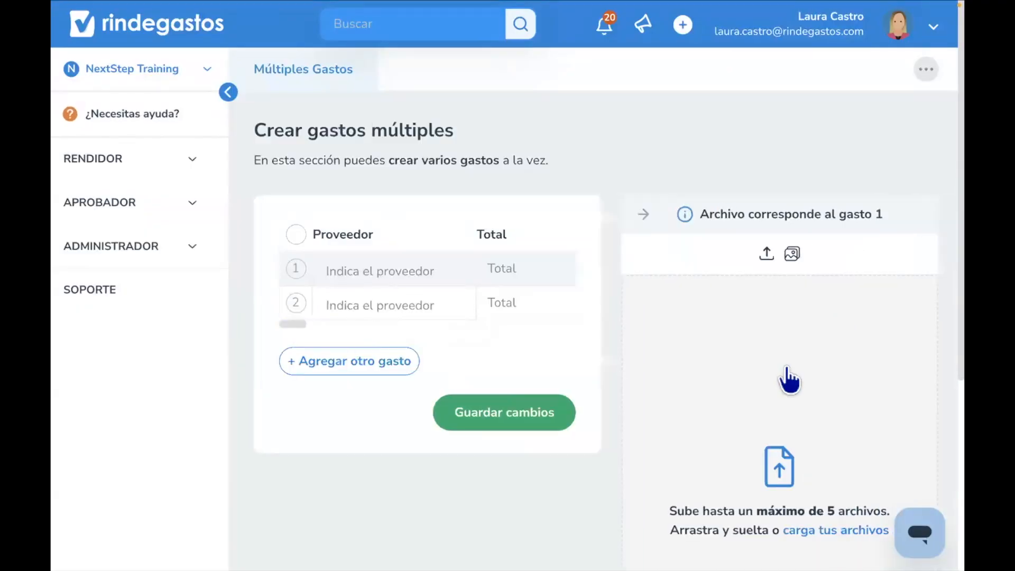
left_click(761, 346)
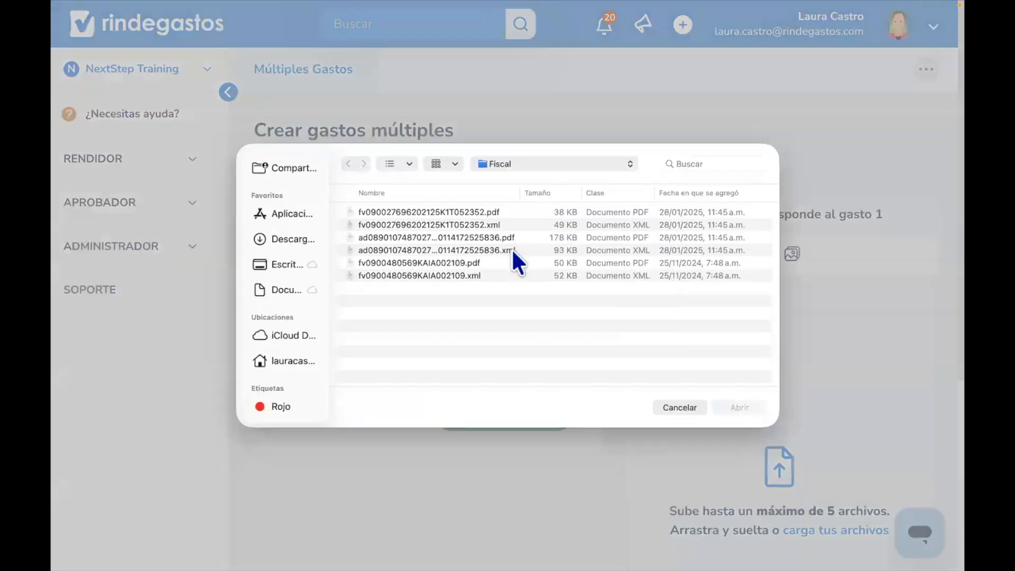
left_click(508, 249)
left_click(505, 236, "super")
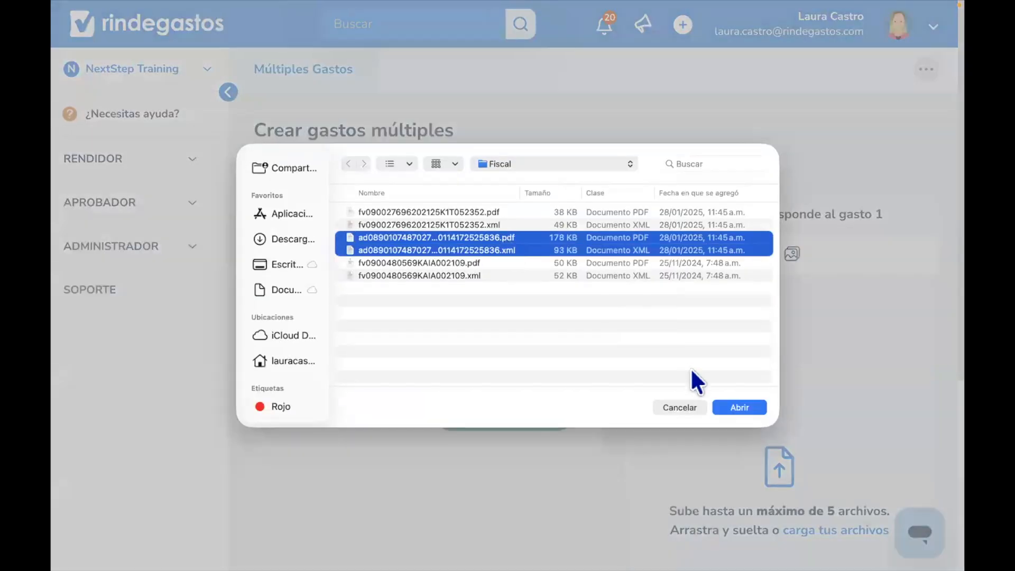
left_click(735, 407)
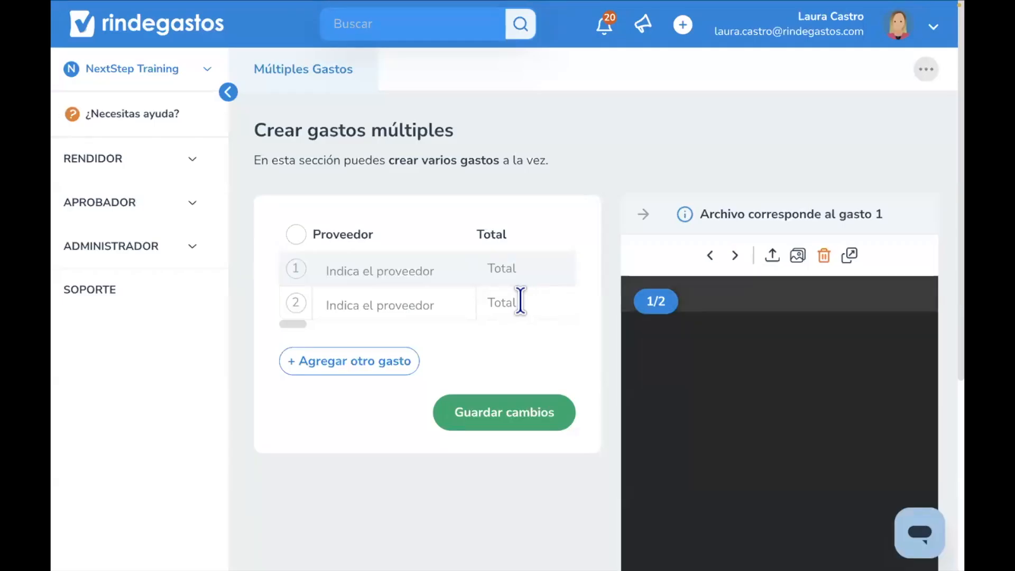
left_click(520, 300)
left_click_drag(292, 325, 538, 335)
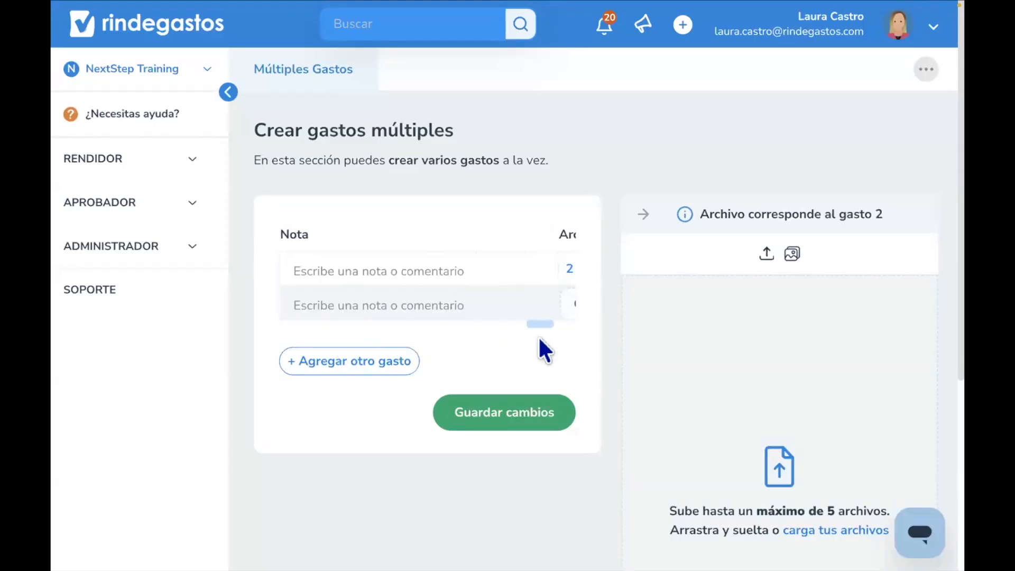
left_click(737, 309)
left_click(481, 273)
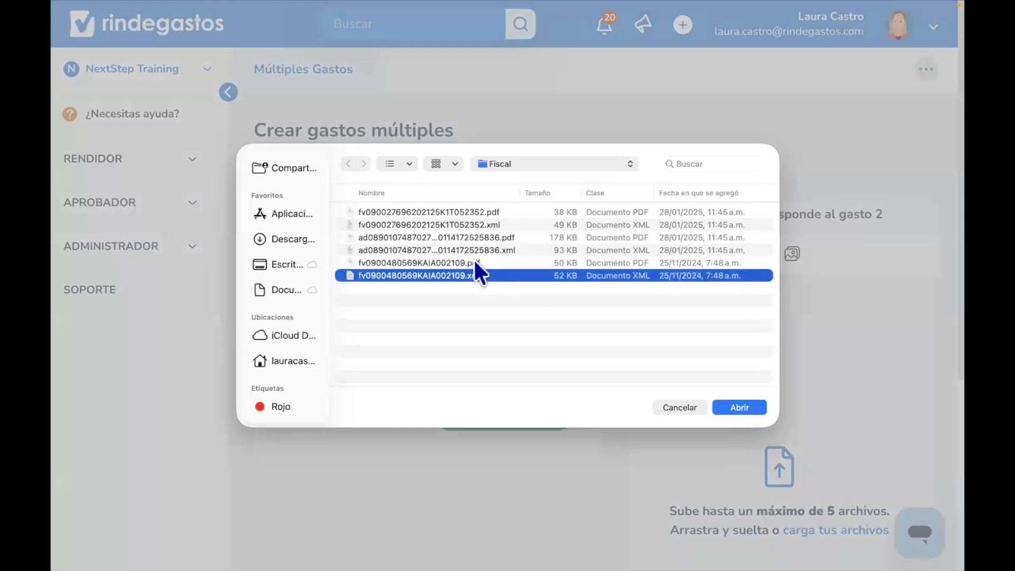
left_click(474, 262, "shift")
left_click(742, 411)
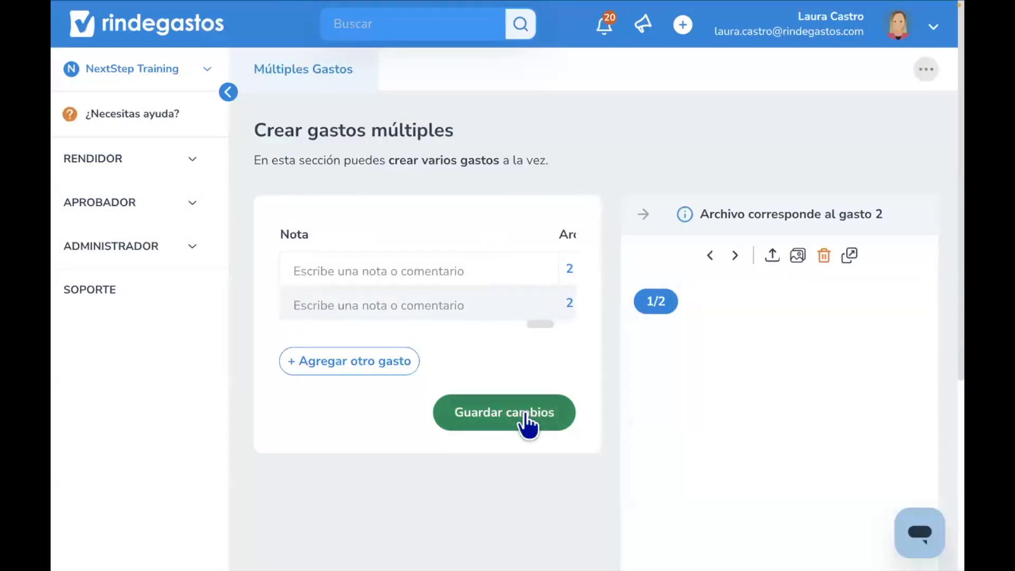
left_click(526, 415)
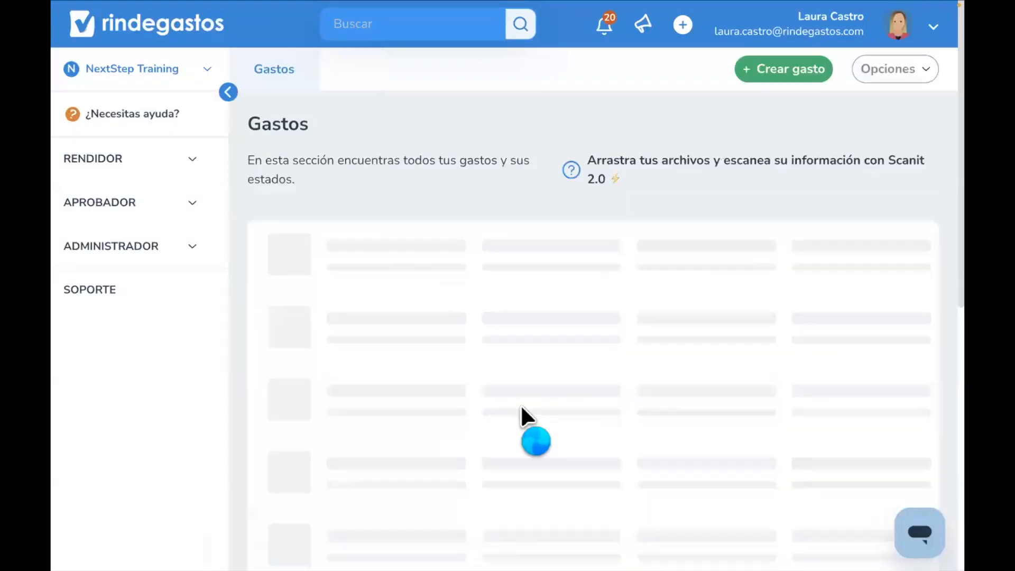
scroll(515, 373, "down", 1)
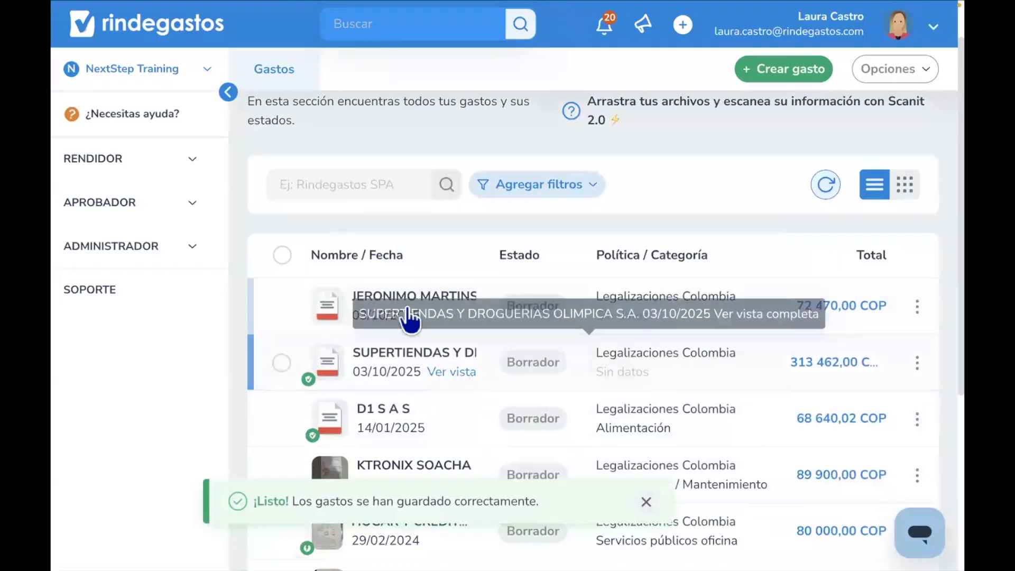
- Select the new JERONIMO MARTINS and SUPERTIENDAS expenses and open them together for multiple editing
left_click(281, 307)
left_click(281, 362)
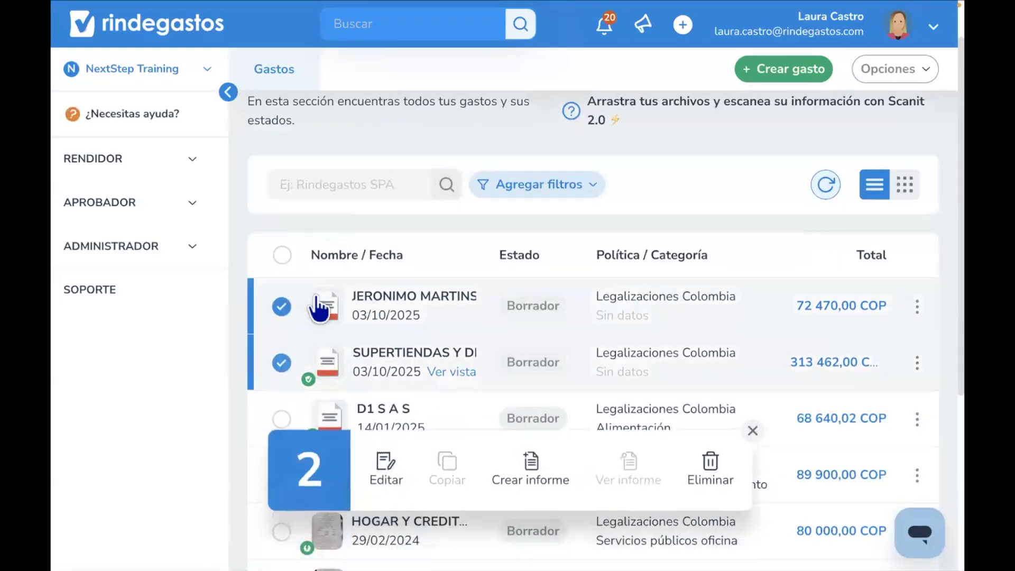
left_click(385, 464)
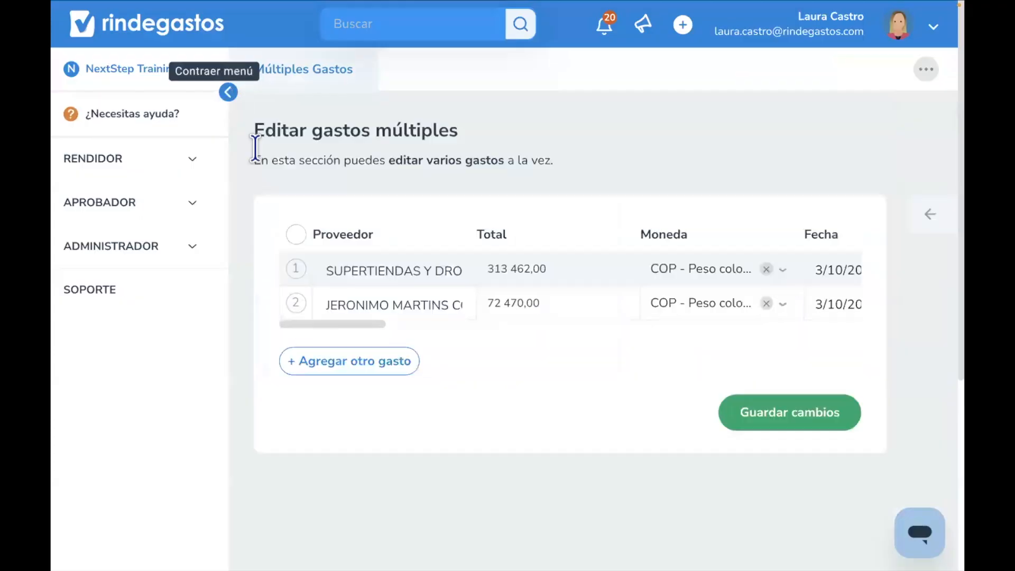
left_click_drag(262, 321, 623, 341)
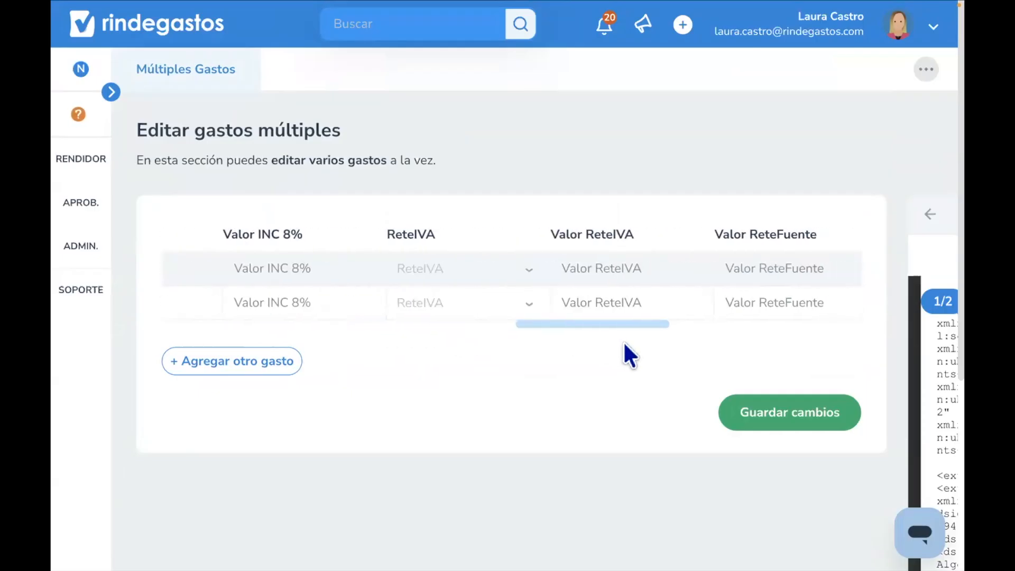
left_click(929, 214)
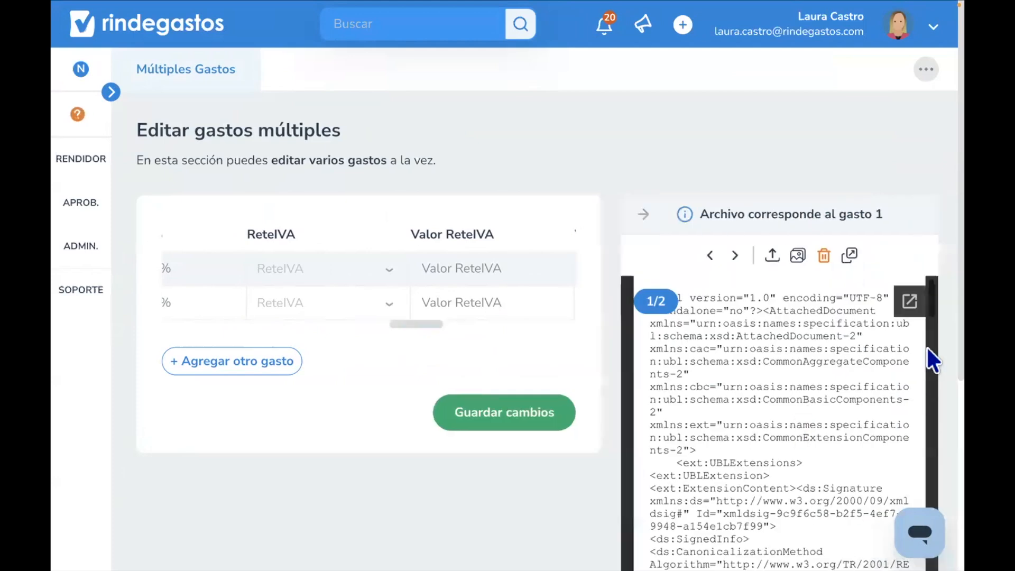
scroll(927, 387, "down", 5)
left_click(791, 378)
scroll(922, 226, "up", 5)
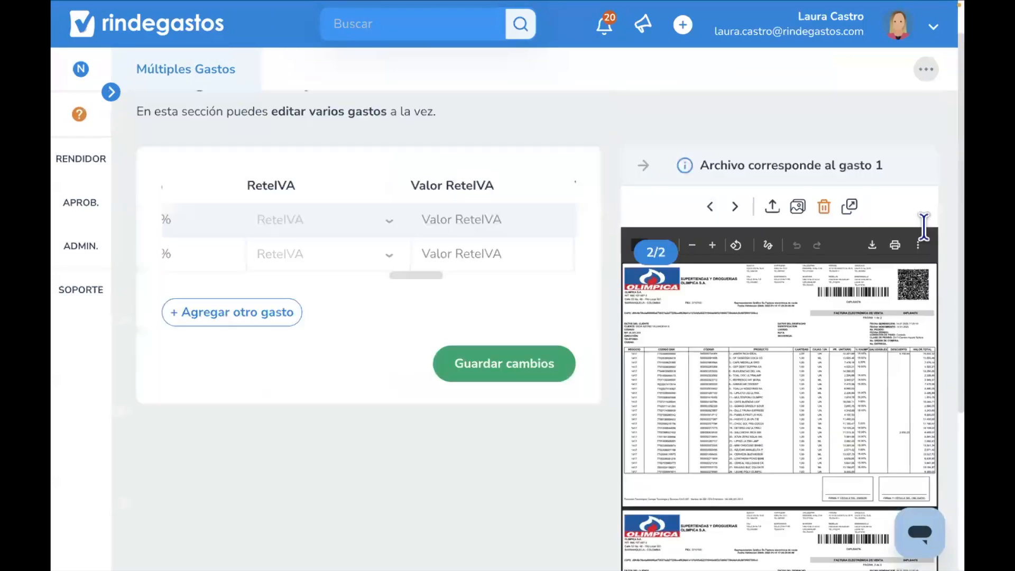
scroll(922, 226, "down", 1)
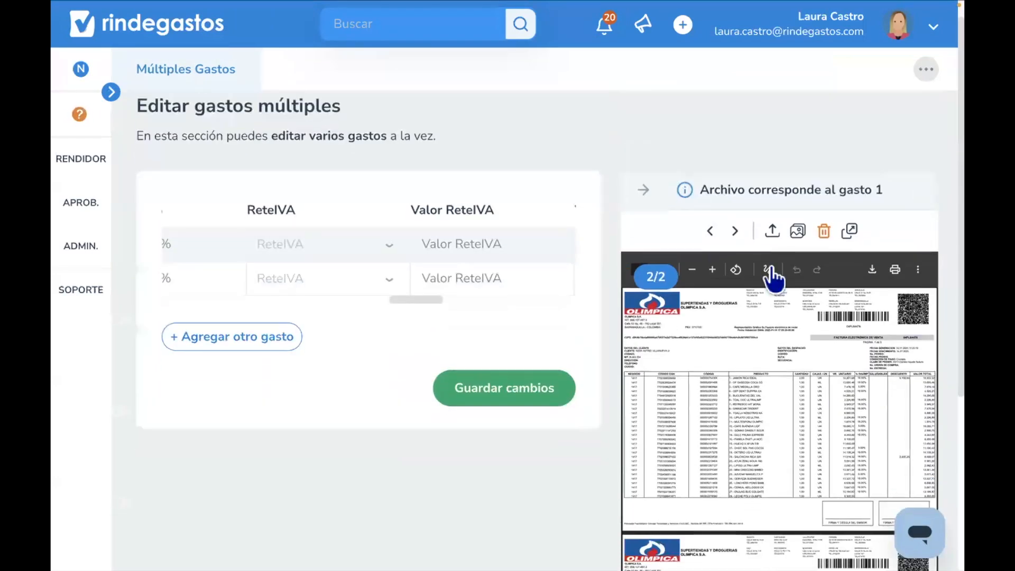
left_click(712, 269)
left_click(712, 270)
left_click(712, 271)
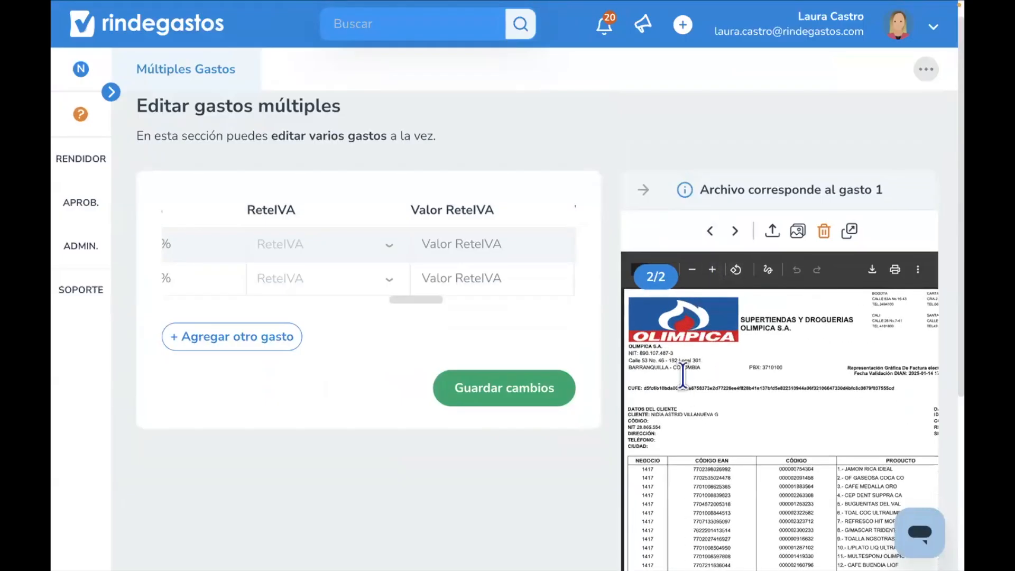
double_click(650, 353)
key("ctrl+c")
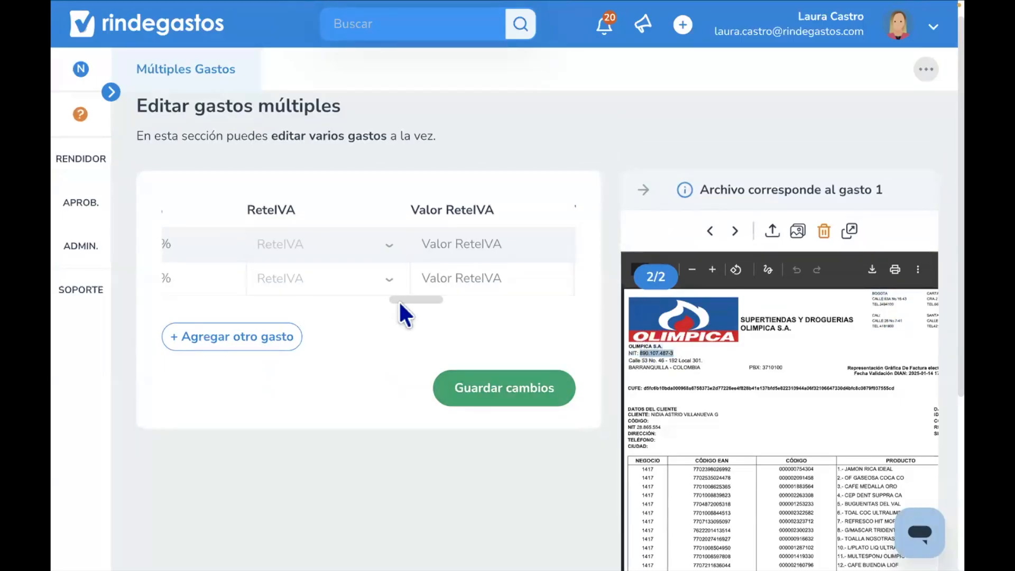
left_click_drag(392, 297, 235, 300)
left_click(446, 248)
key("ctrl+v")
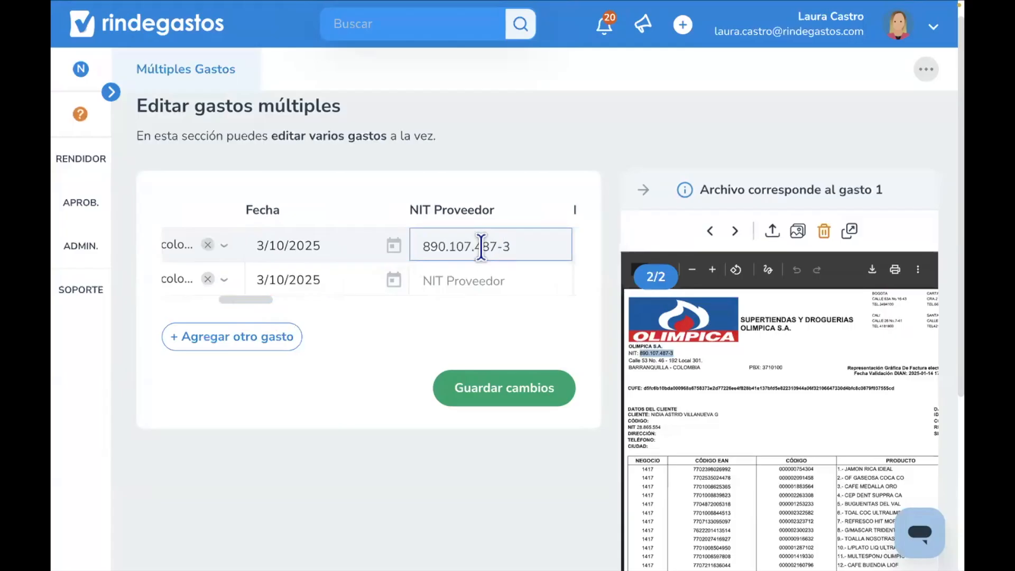
left_click(474, 248)
key("BackSpace")
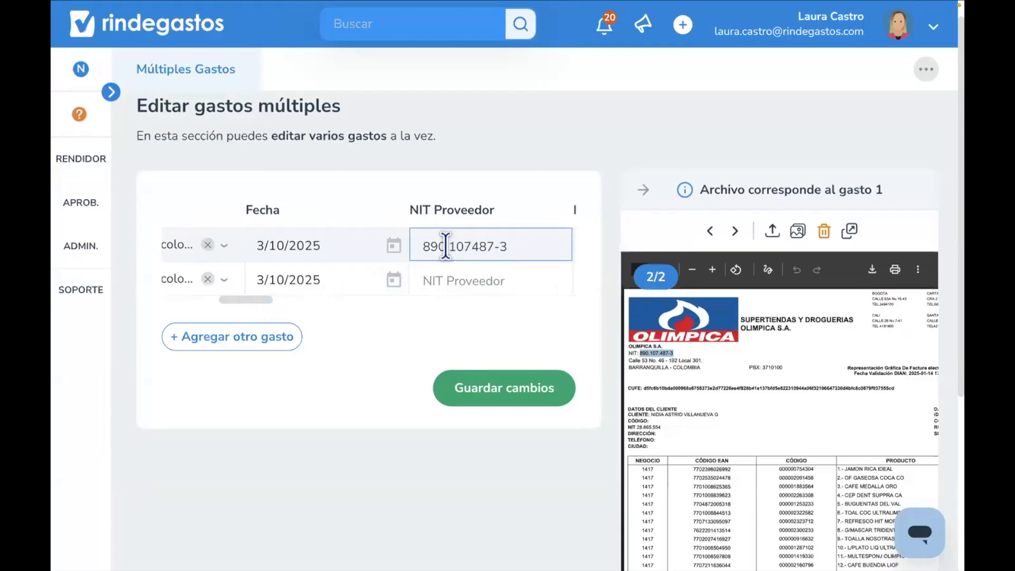
left_click(448, 247)
key("BackSpace")
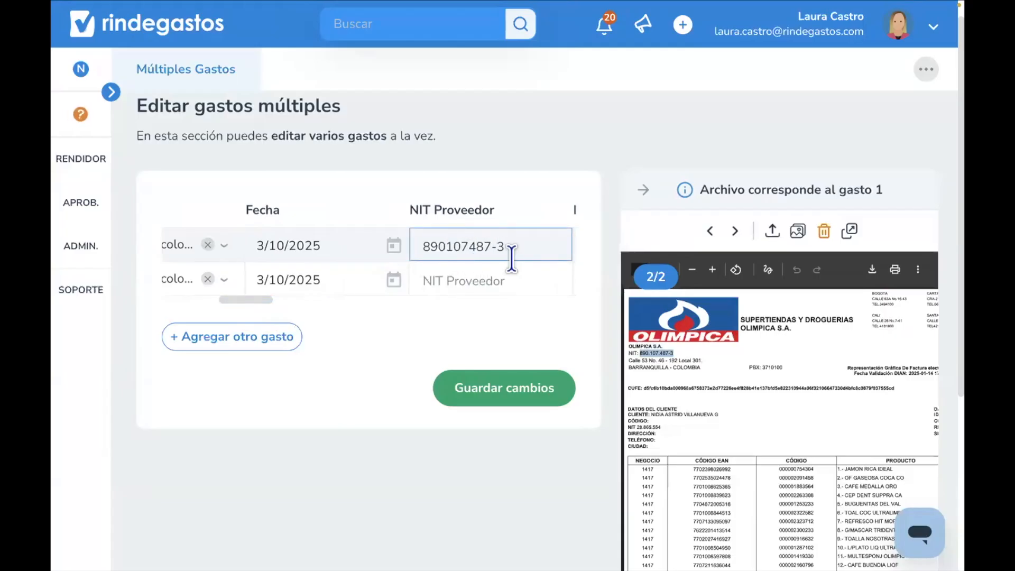
left_click_drag(505, 247, 491, 248)
key("BackSpace")
left_click(505, 391)
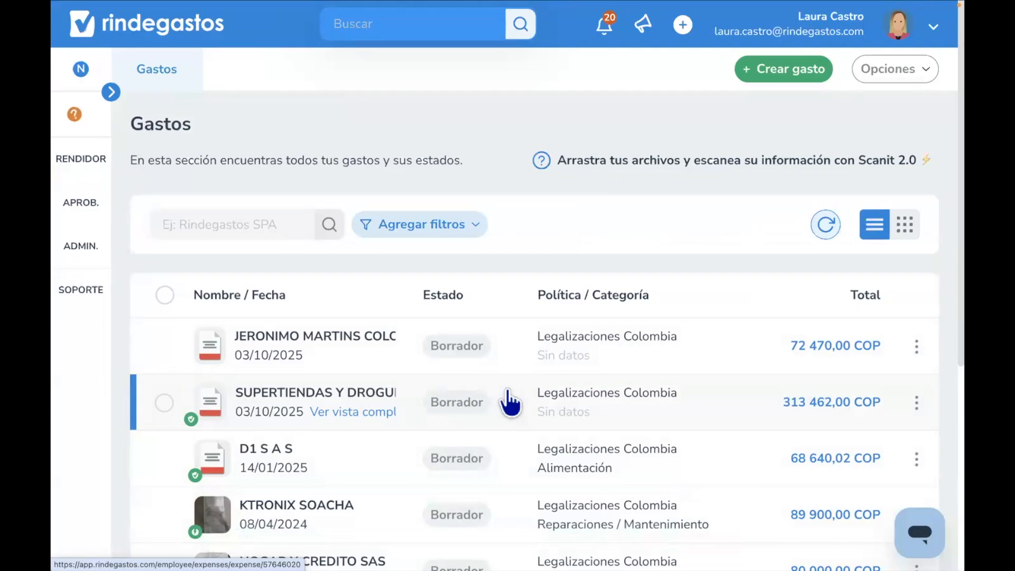
- Start creating a new distance expense
left_click(769, 74)
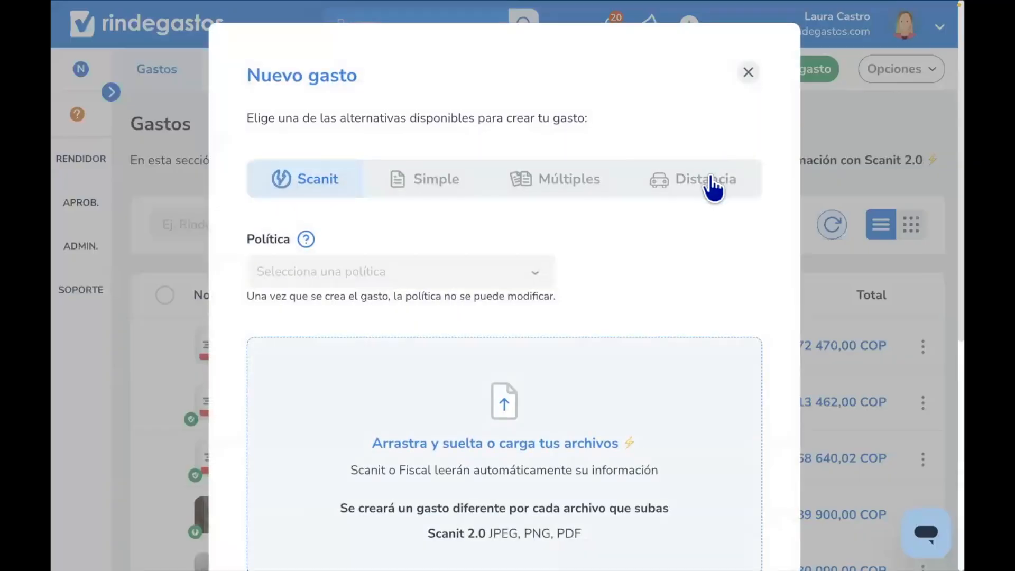
left_click(712, 186)
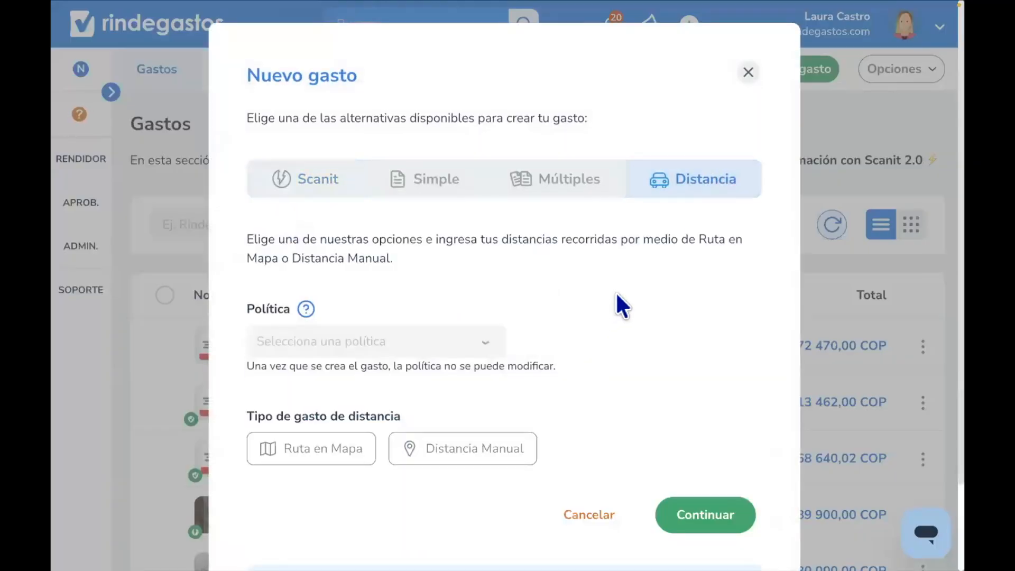
scroll(615, 290, "down", 1)
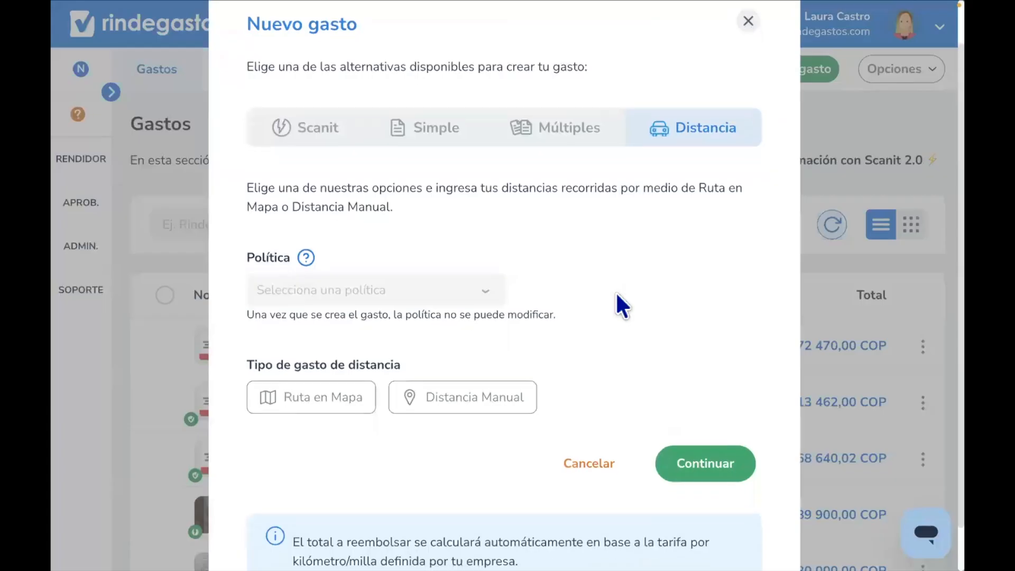
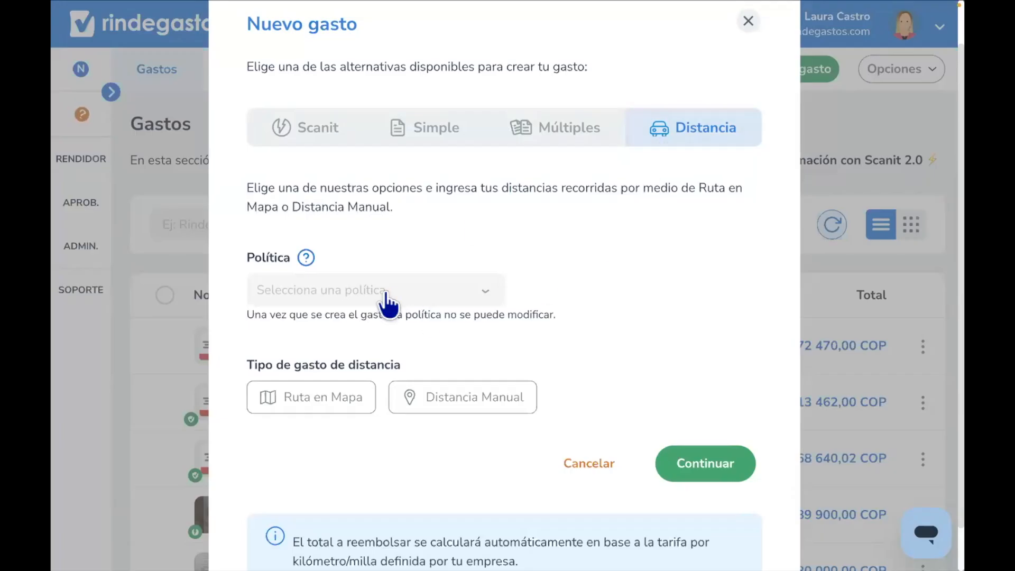
- Choose the Legalizaciones Colombia policy and the Ruta en Mapa distance type, then continue
left_click(294, 293)
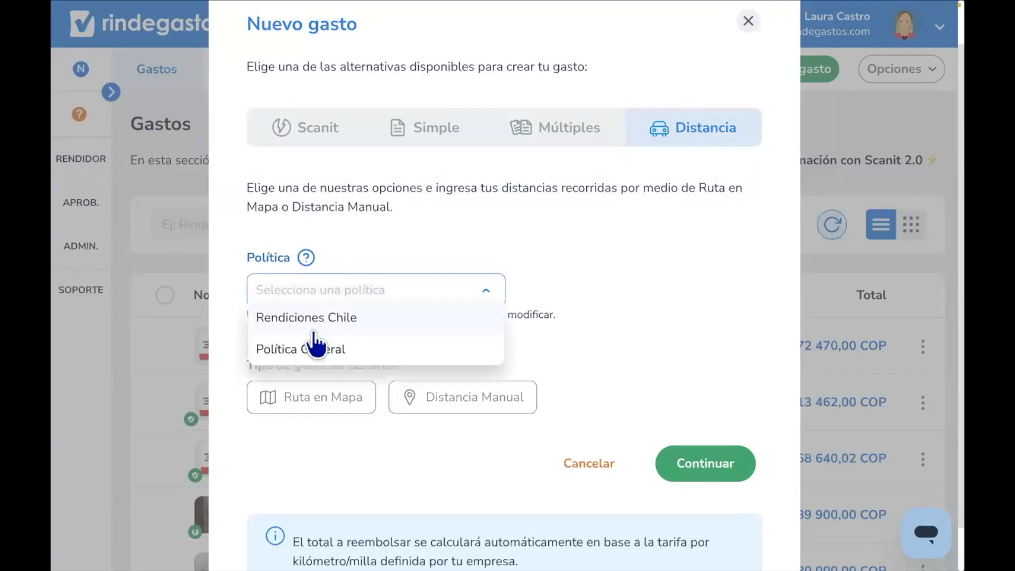
left_click(362, 240)
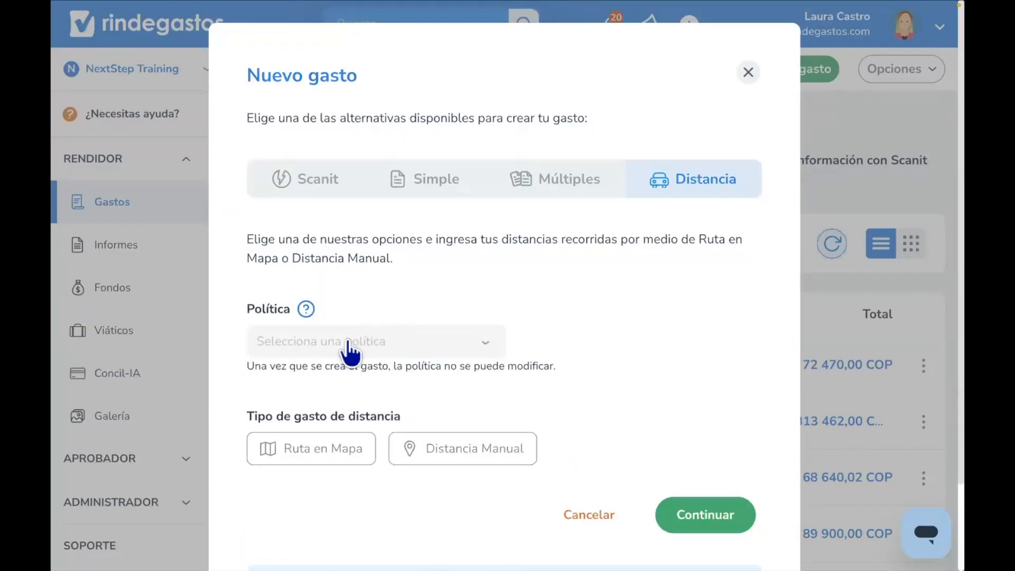
left_click(351, 343)
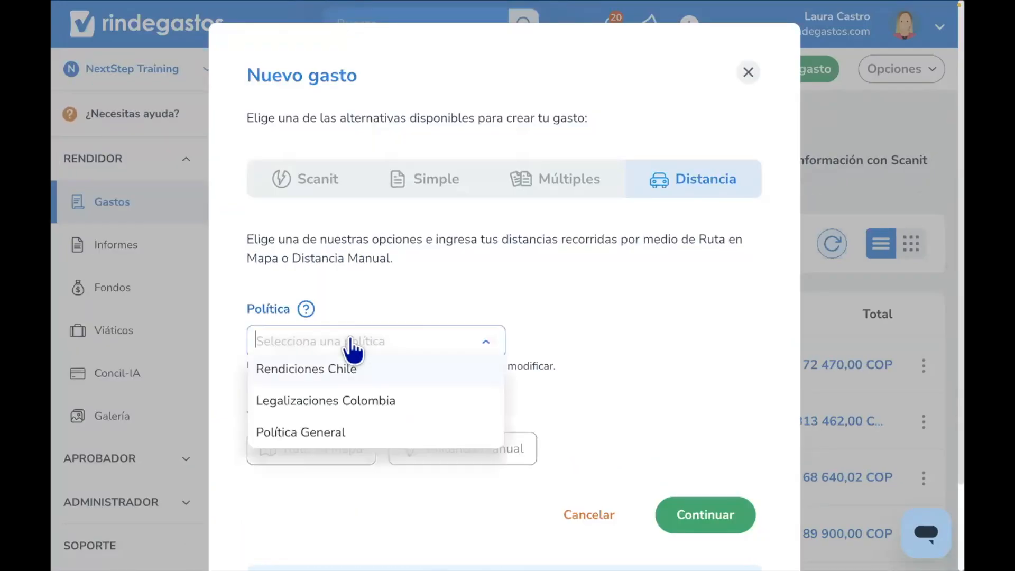
left_click(331, 404)
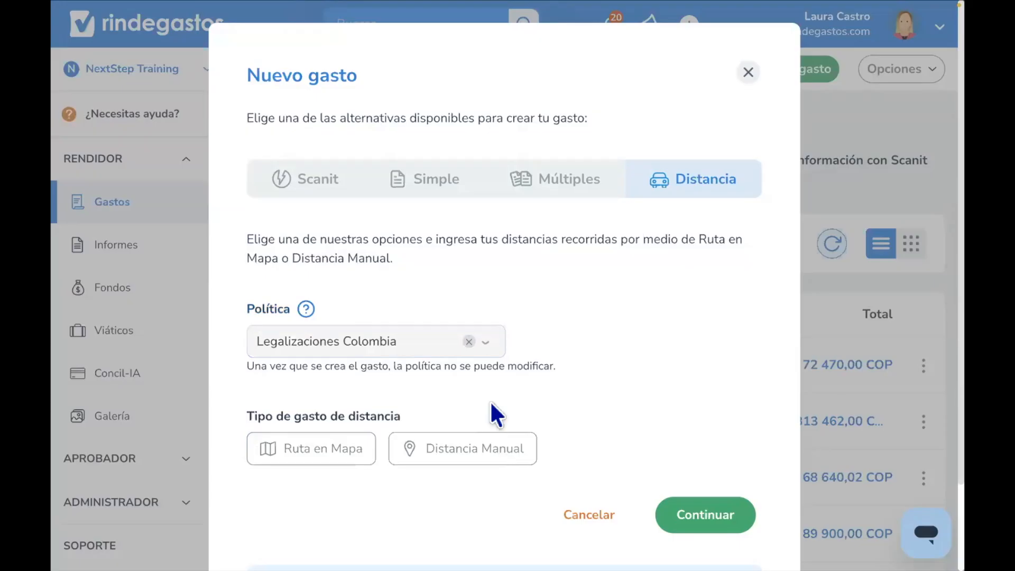
scroll(489, 403, "down", 2)
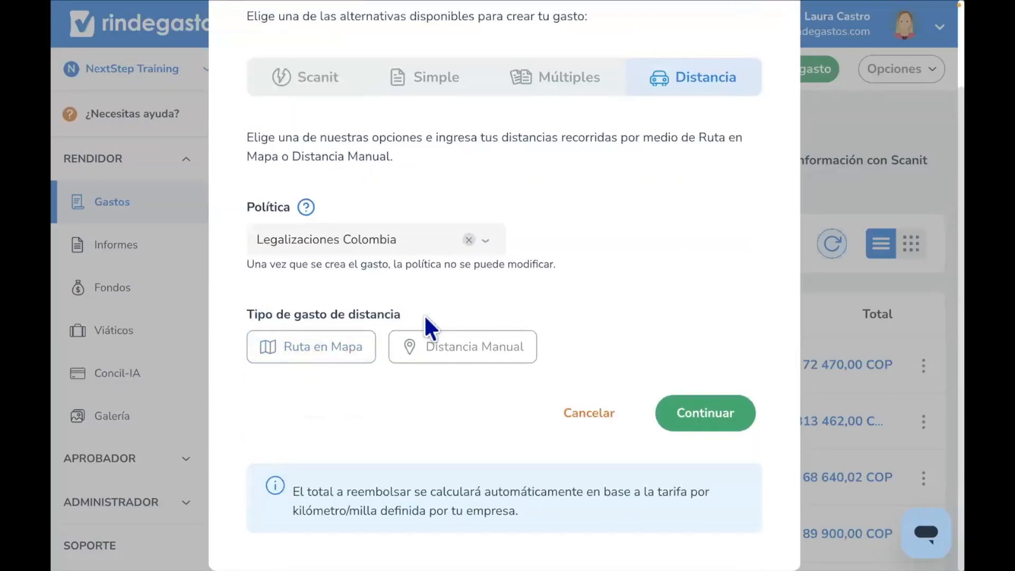
left_click(349, 357)
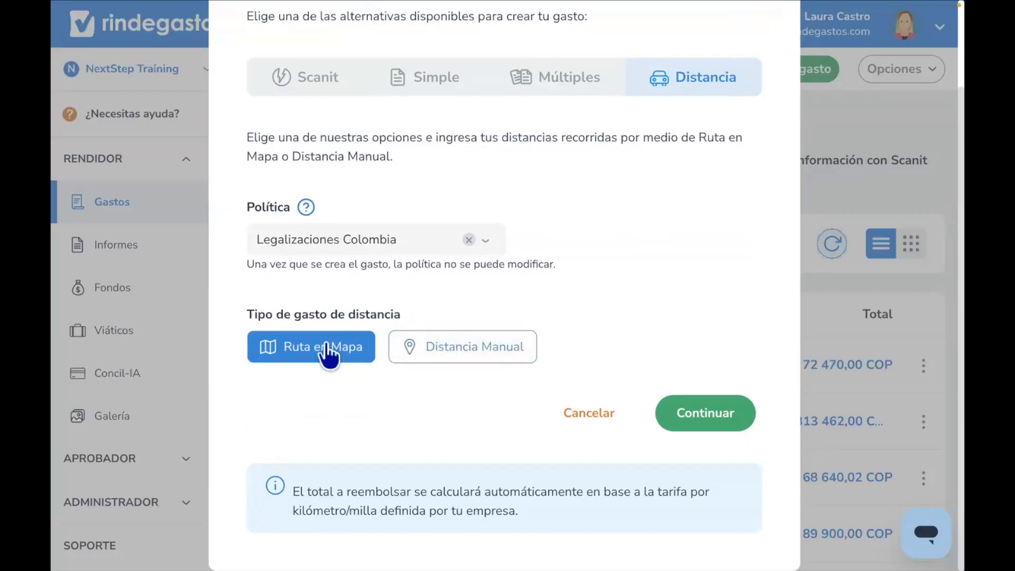
left_click(687, 418)
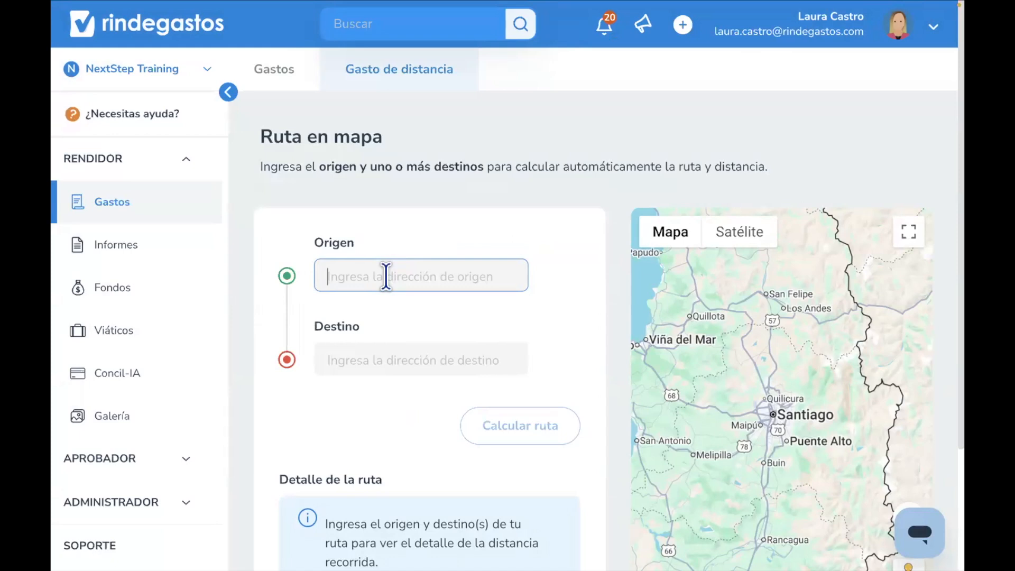
- Set the route origin by searching Wework colombia and picking WeWork, Avenida Calle 26
type("We")
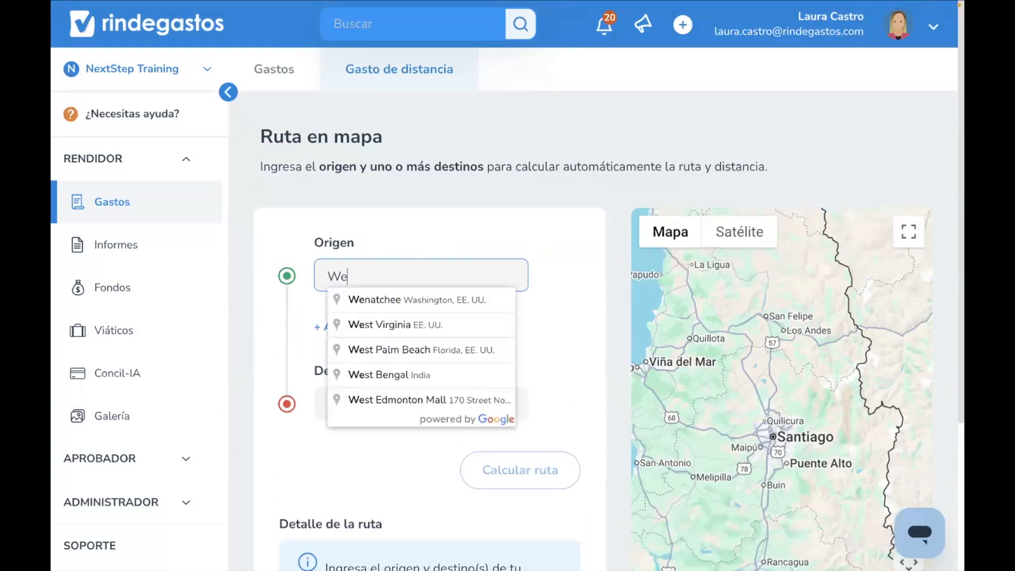
type("work 9")
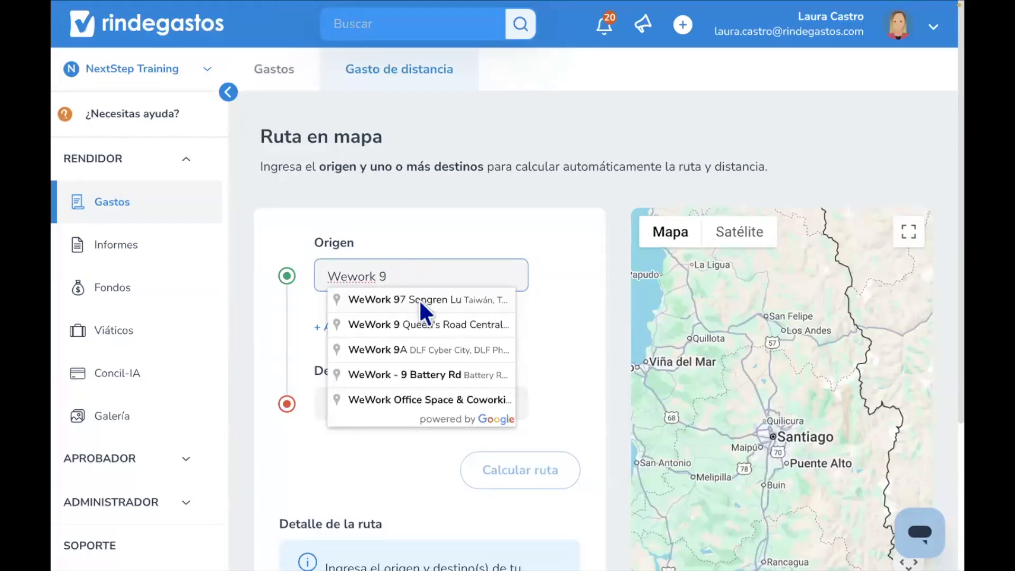
key("BackSpace")
type("col")
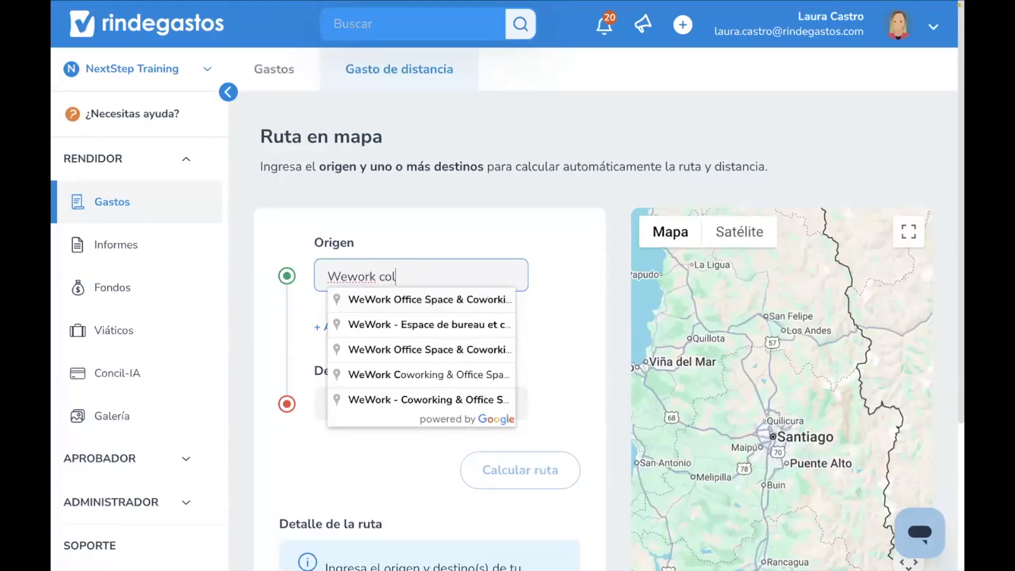
type("ombia")
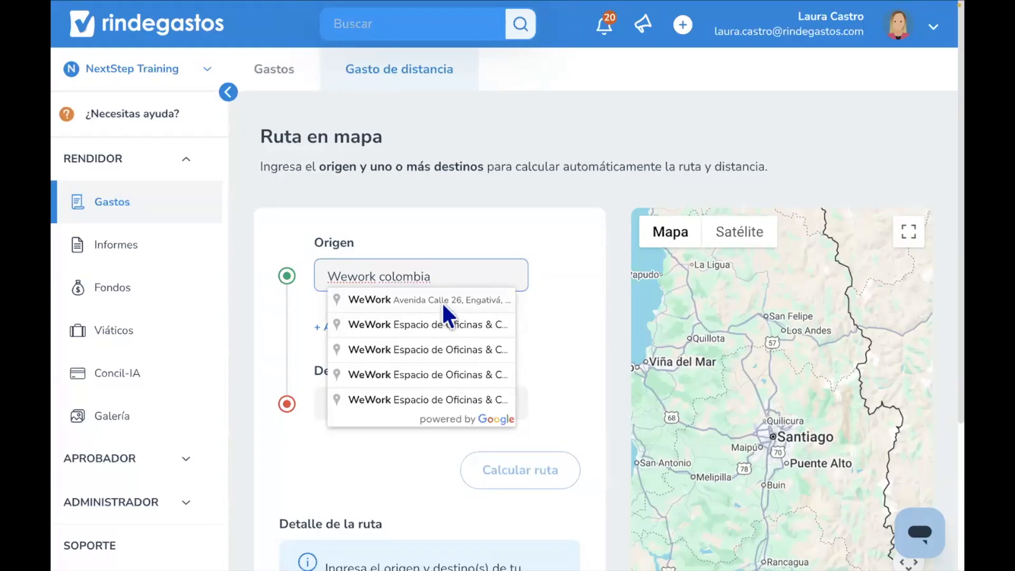
left_click(450, 299)
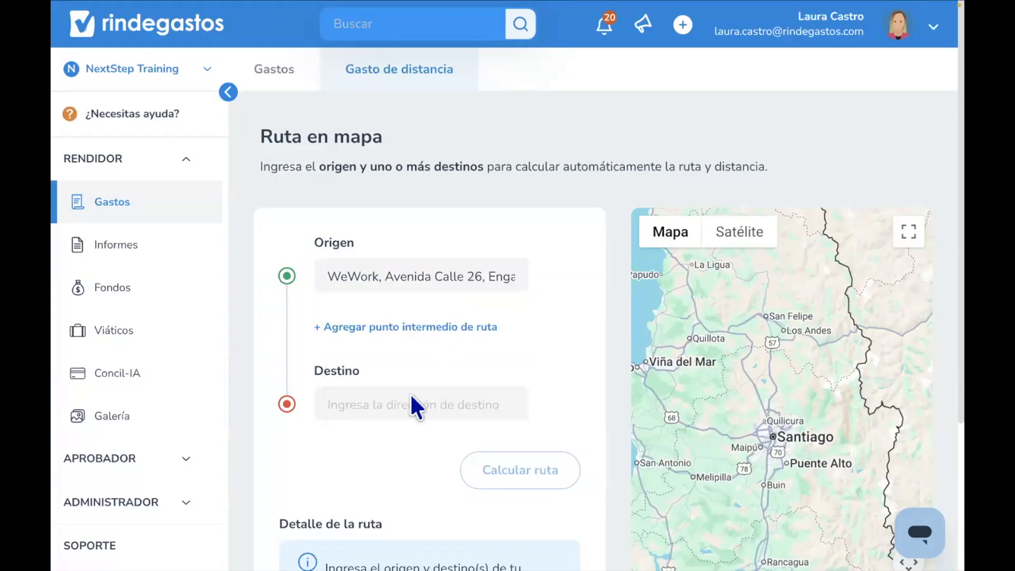
- Set the destination to Aeropuerto Internacional El Dorado and calculate the route
left_click(395, 399)
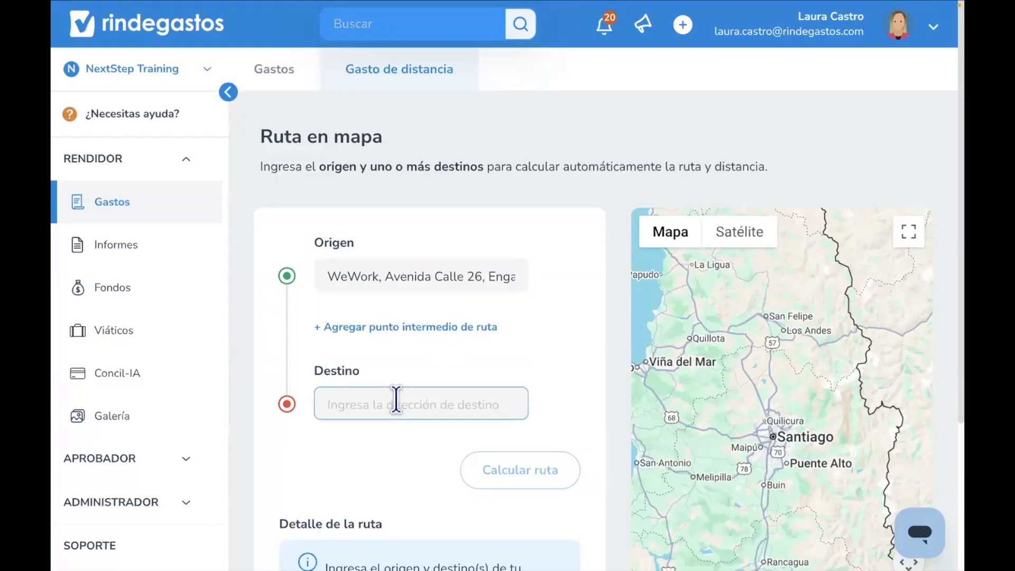
type("Aero")
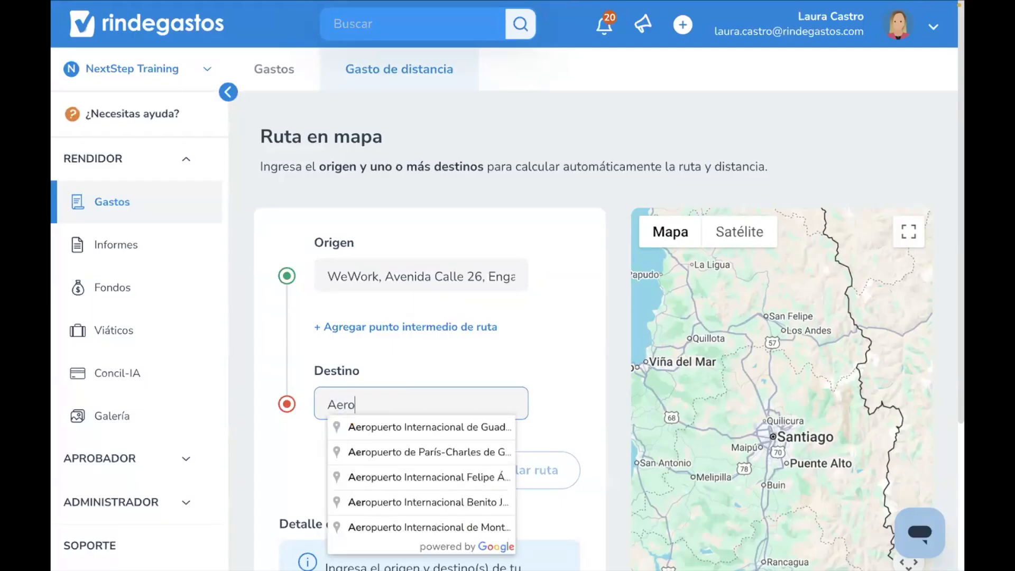
type("puerto dorado")
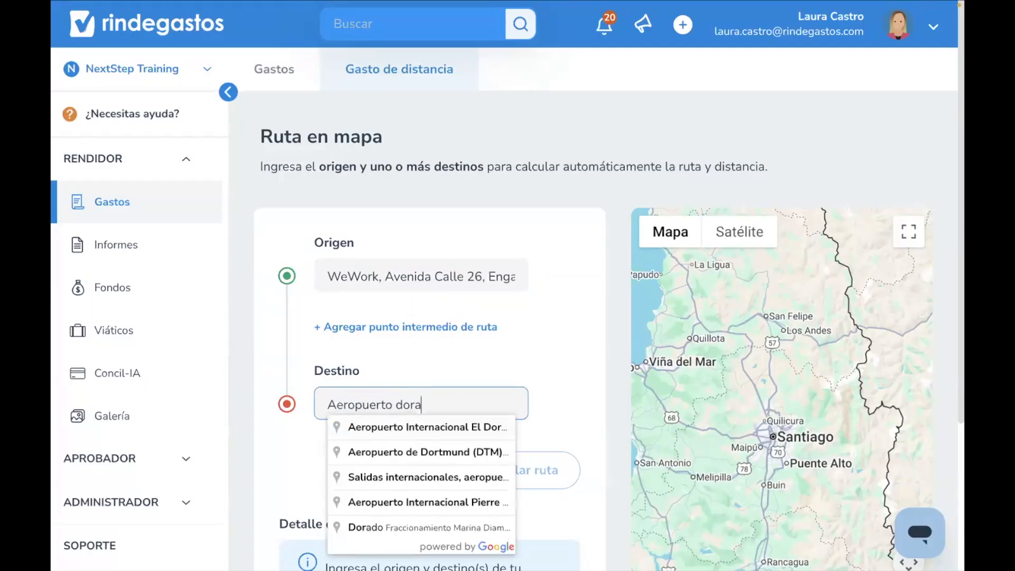
left_click(421, 432)
scroll(463, 442, "down", 3)
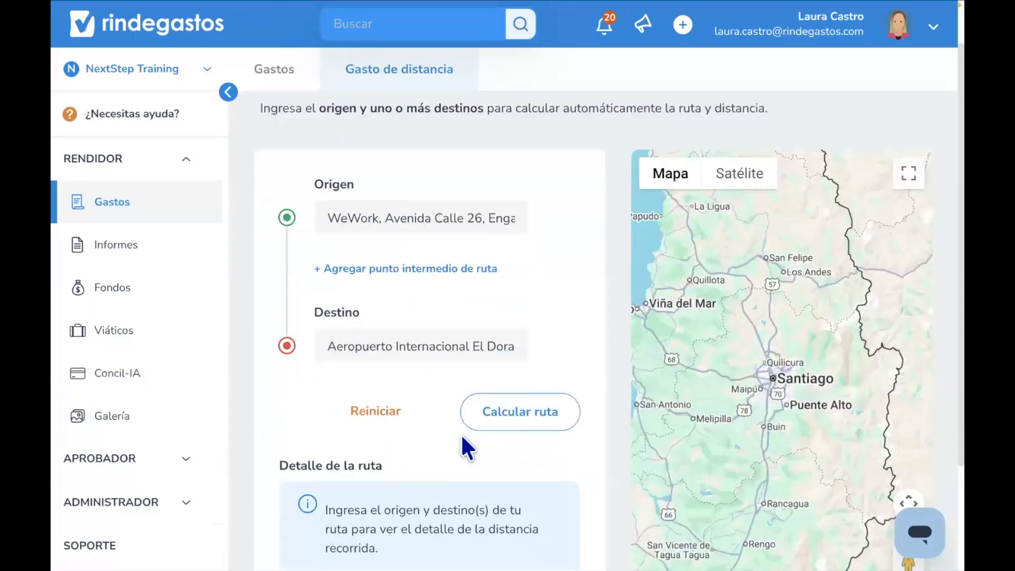
left_click(517, 348)
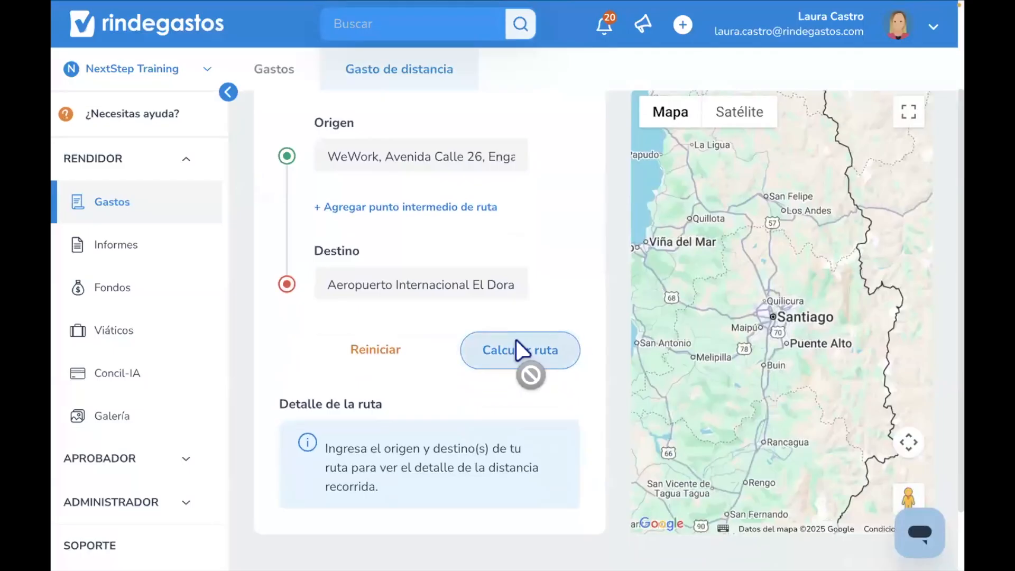
scroll(437, 453, "down", 2)
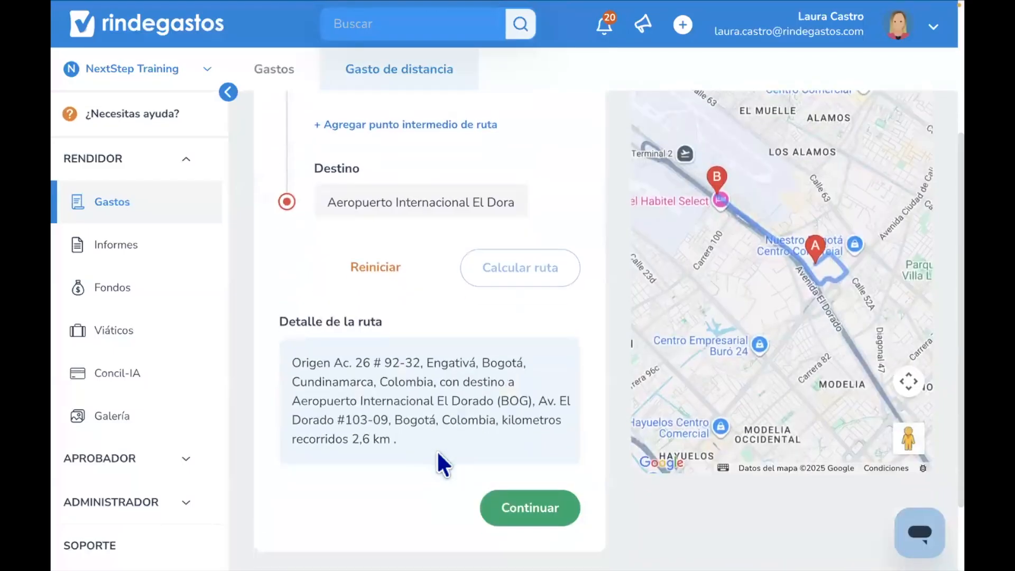
left_click_drag(389, 437, 353, 433)
- Add an intermediate waypoint at universidad nacional, Calle 59, Bogotá and recalculate the route
scroll(370, 364, "up", 3)
left_click(373, 268)
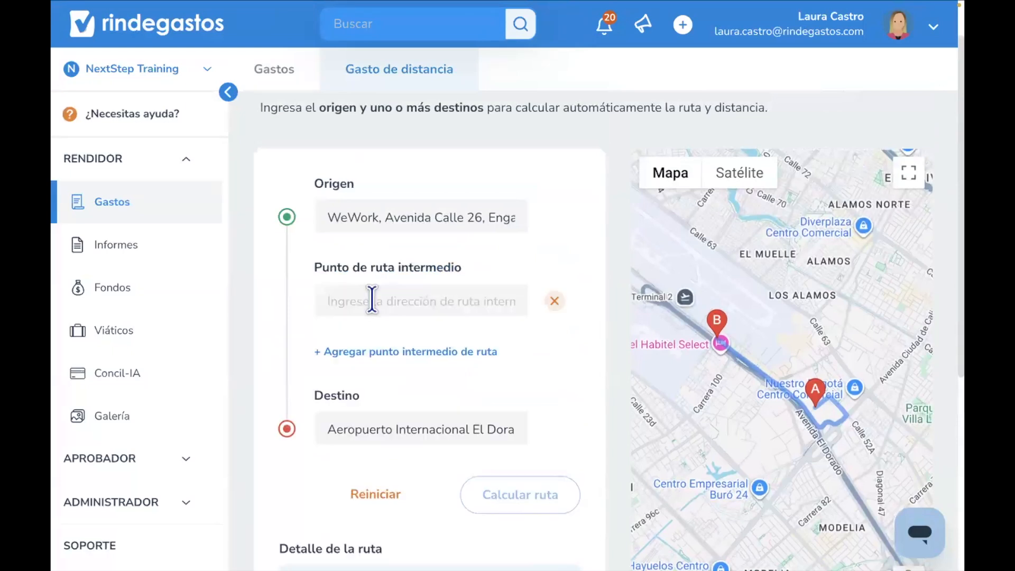
left_click(372, 301)
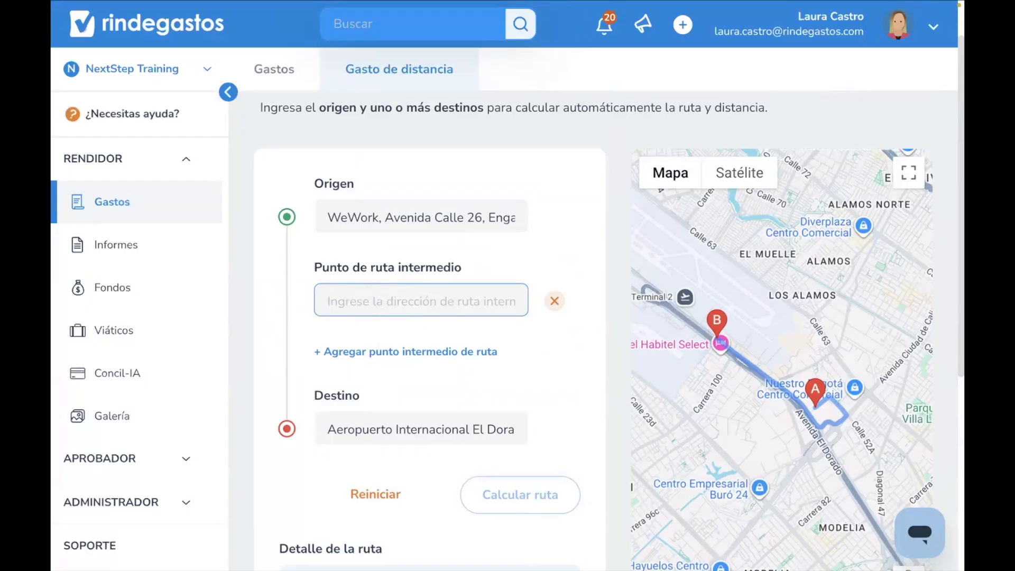
type("Univeersidad nacional")
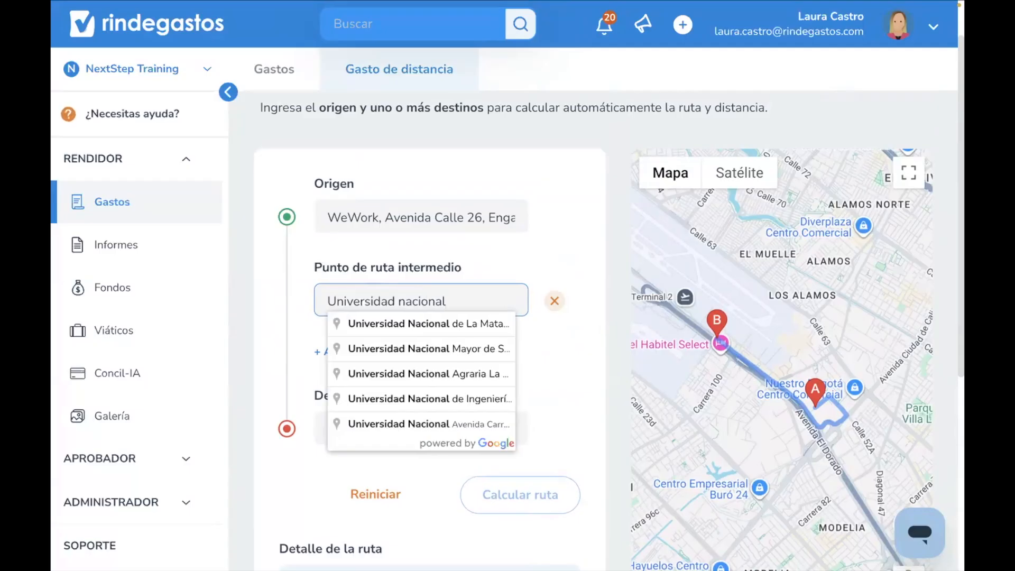
type(" bogotá")
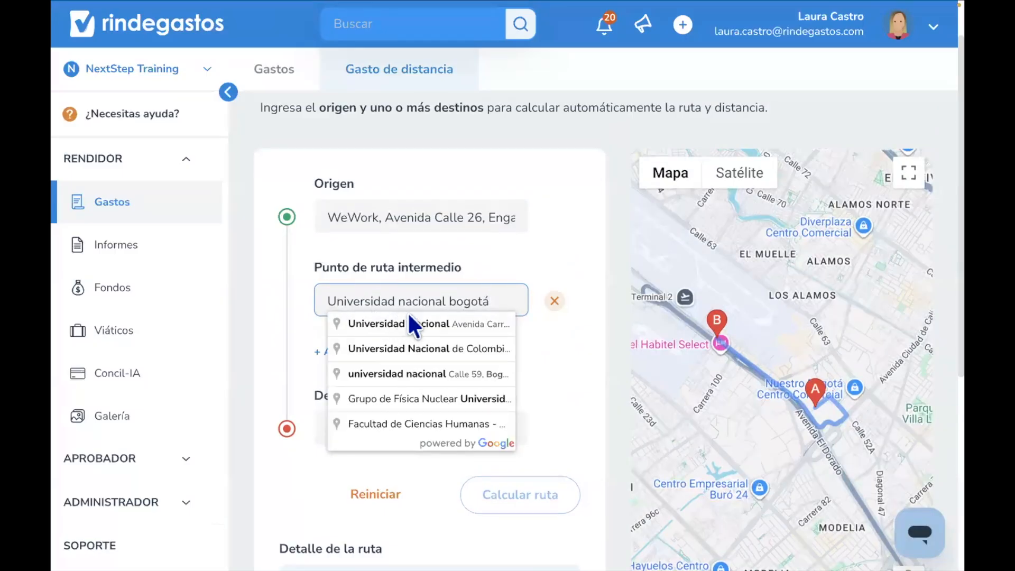
left_click(443, 371)
left_click(506, 501)
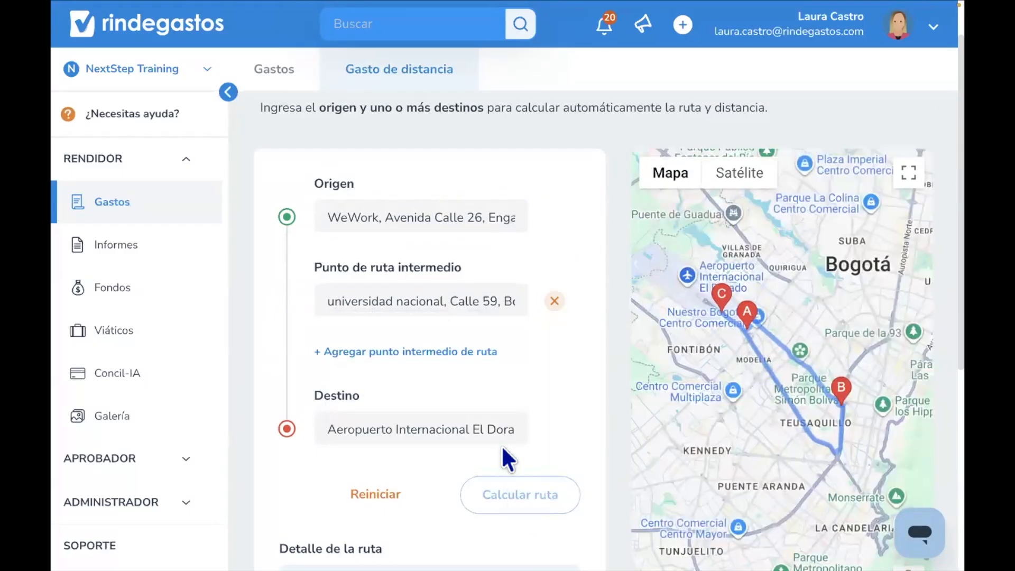
- Confirm the calculated route to continue to the new expense form
scroll(687, 228, "down", 2)
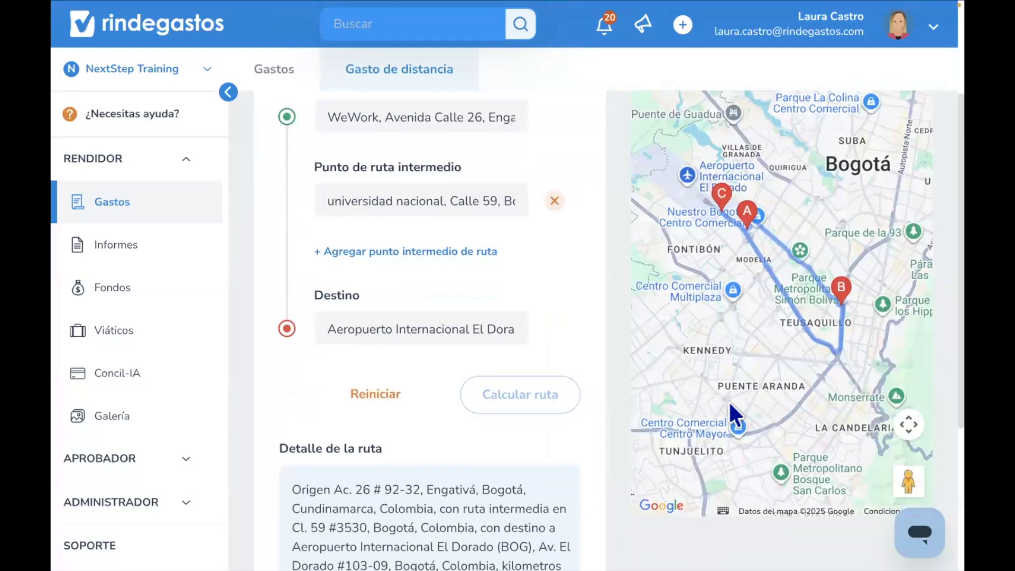
scroll(728, 401, "down", 4)
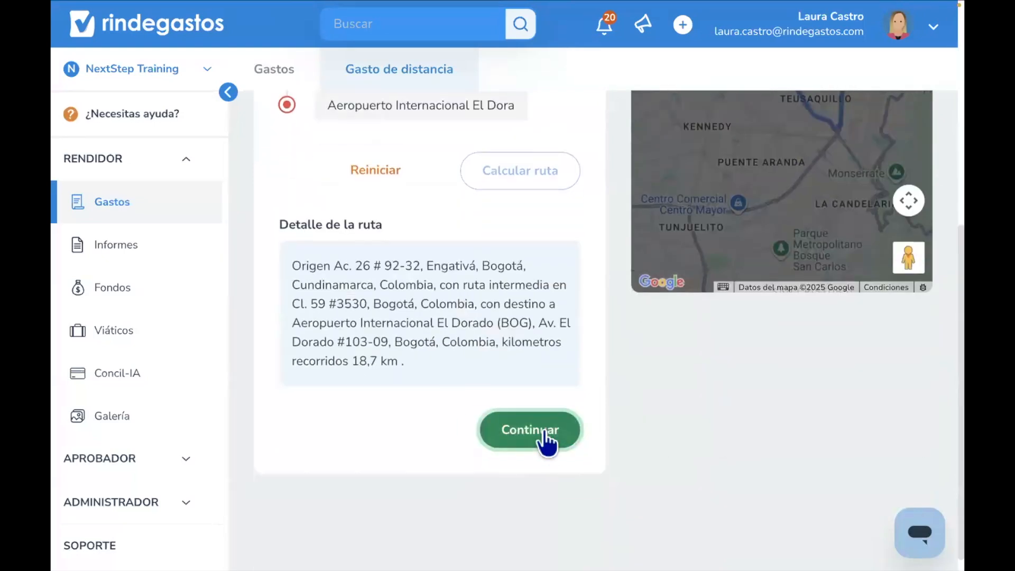
left_click(543, 430)
- Append a dash to the Proveedor name Gasto de distancia
scroll(541, 428, "down", 2)
left_click(394, 235)
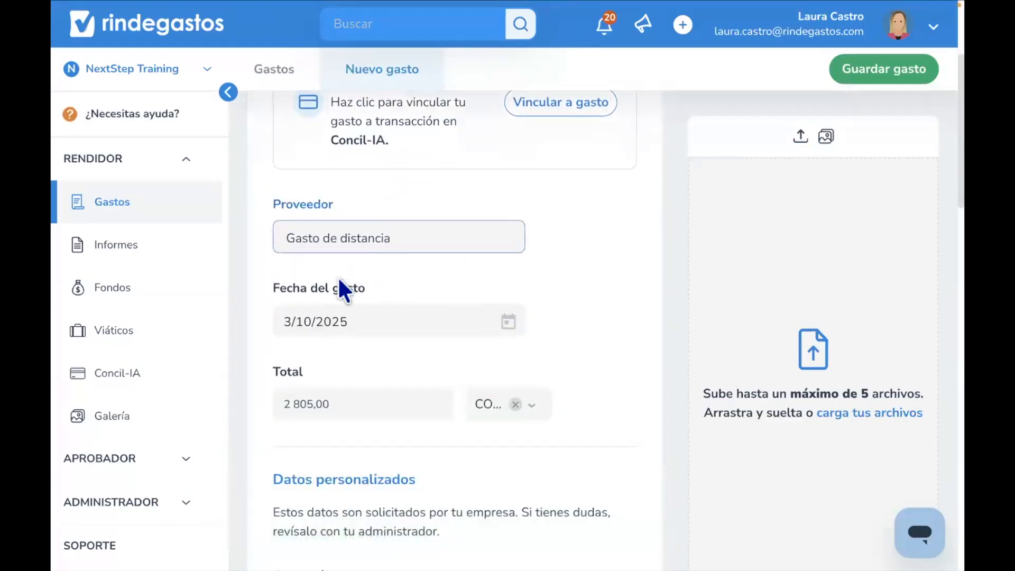
scroll(338, 285, "down", 1)
type("-")
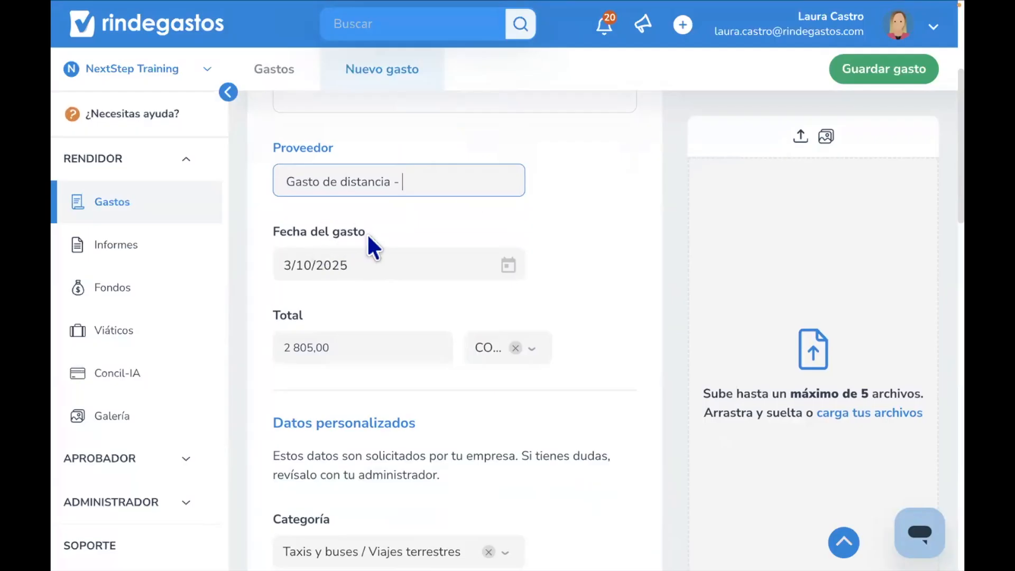
- Set the expense date to 1/10/2025 using the date picker
left_click(507, 265)
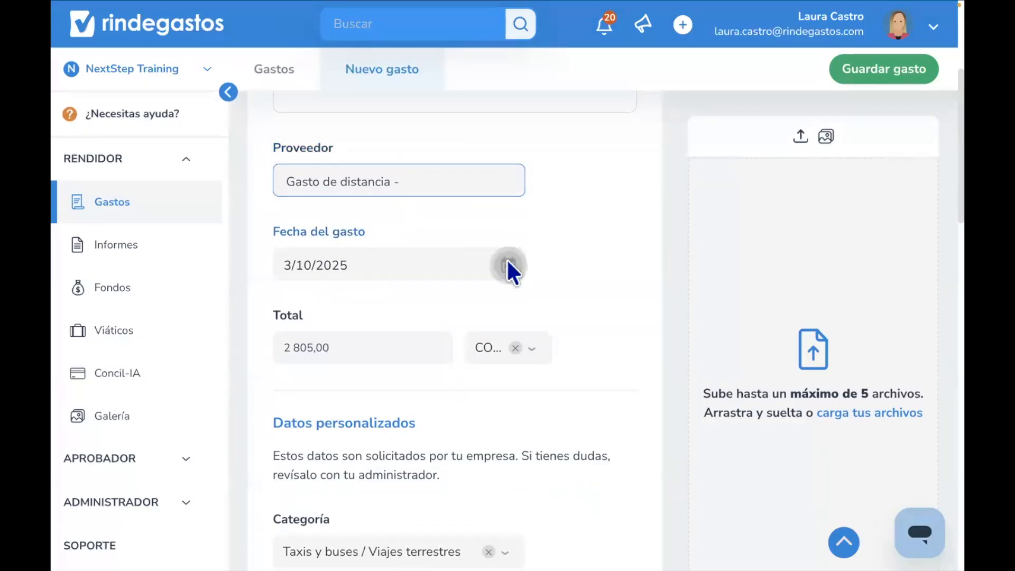
left_click(551, 233)
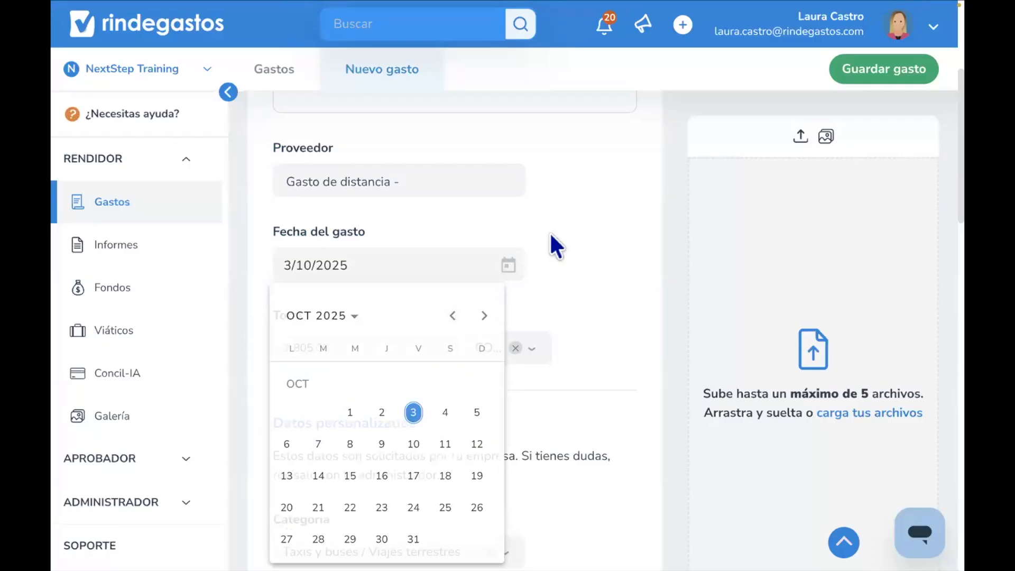
left_click(508, 264)
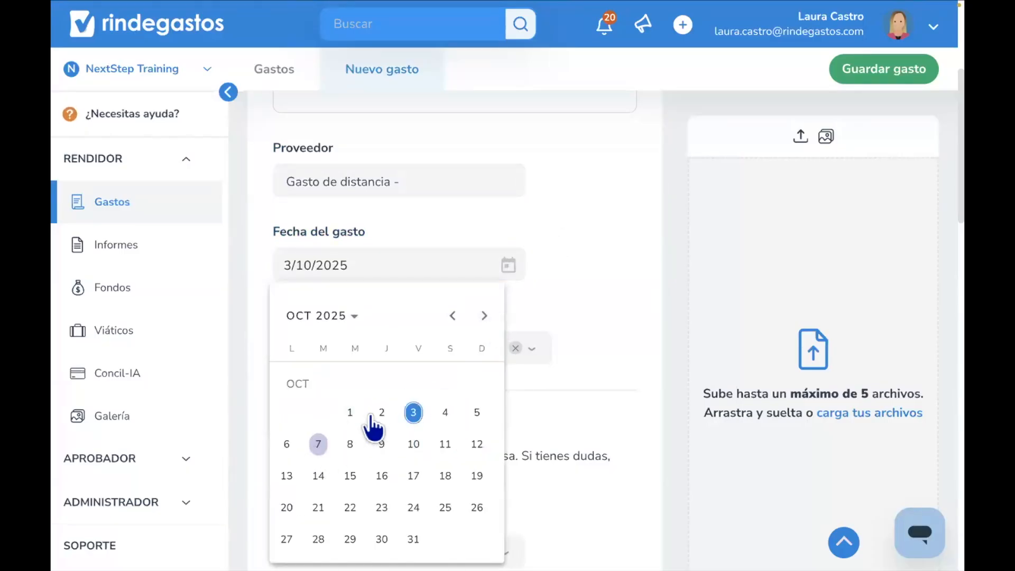
left_click(349, 414)
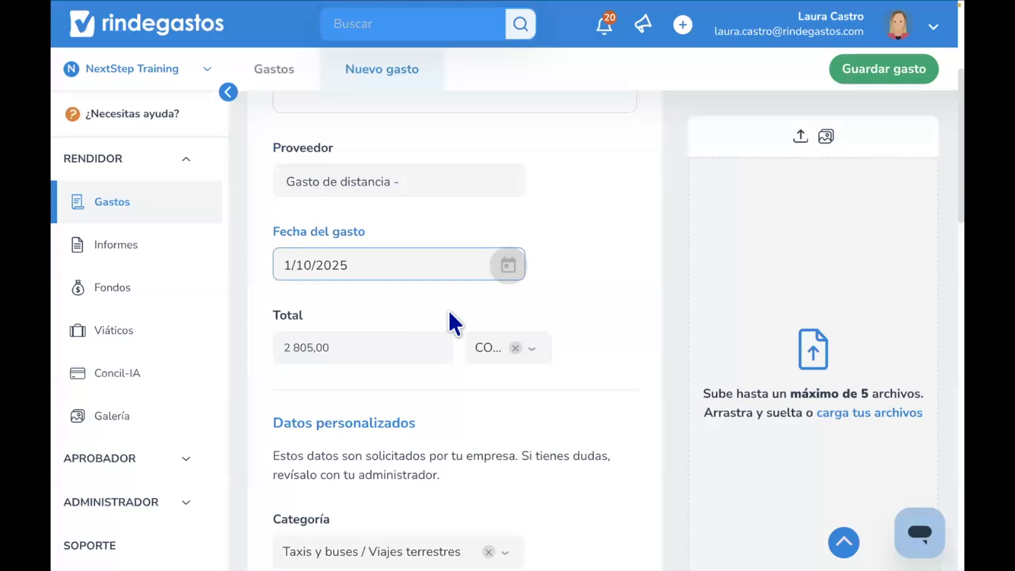
- Review the expense's calculated total and the custom data fields below it
scroll(455, 317, "down", 3)
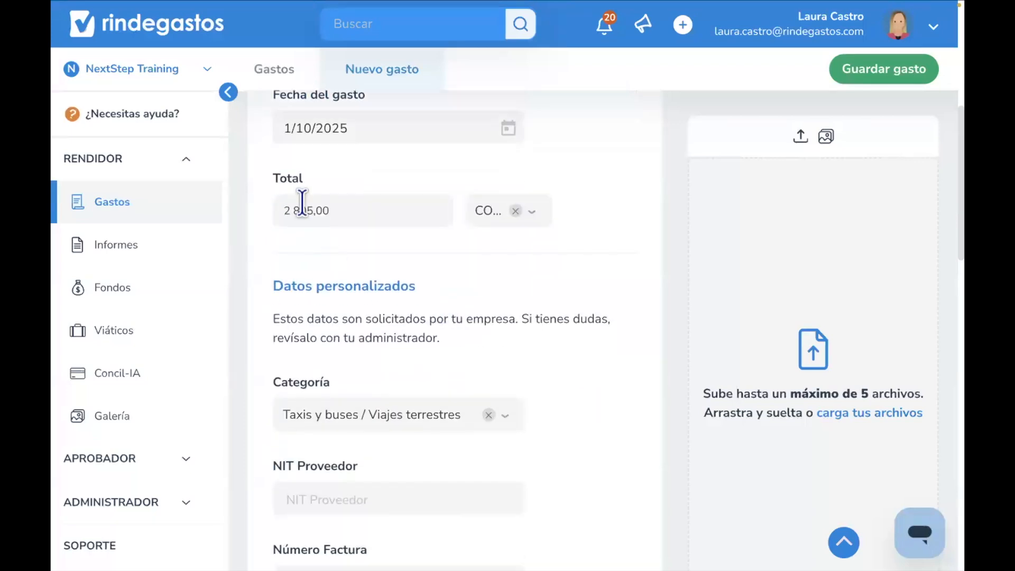
double_click(276, 177)
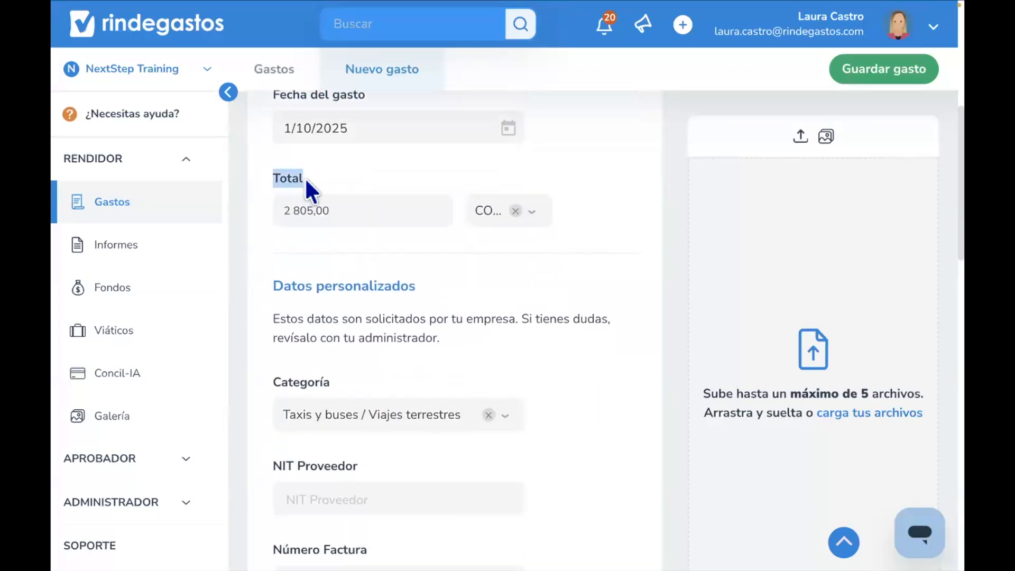
left_click(315, 211)
left_click(362, 261)
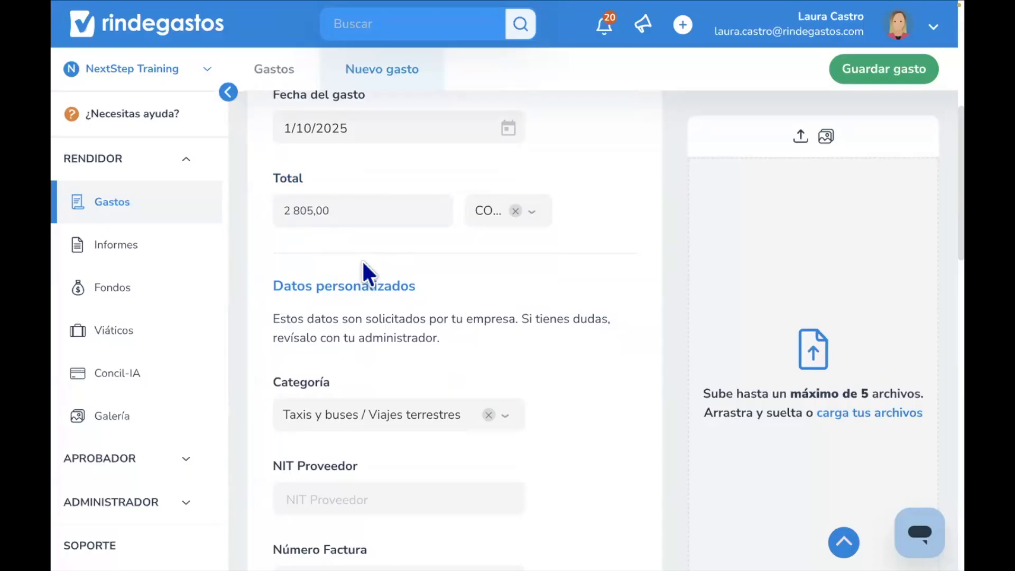
left_click(314, 211)
left_click(335, 252)
scroll(335, 252, "down", 1)
scroll(338, 262, "down", 2)
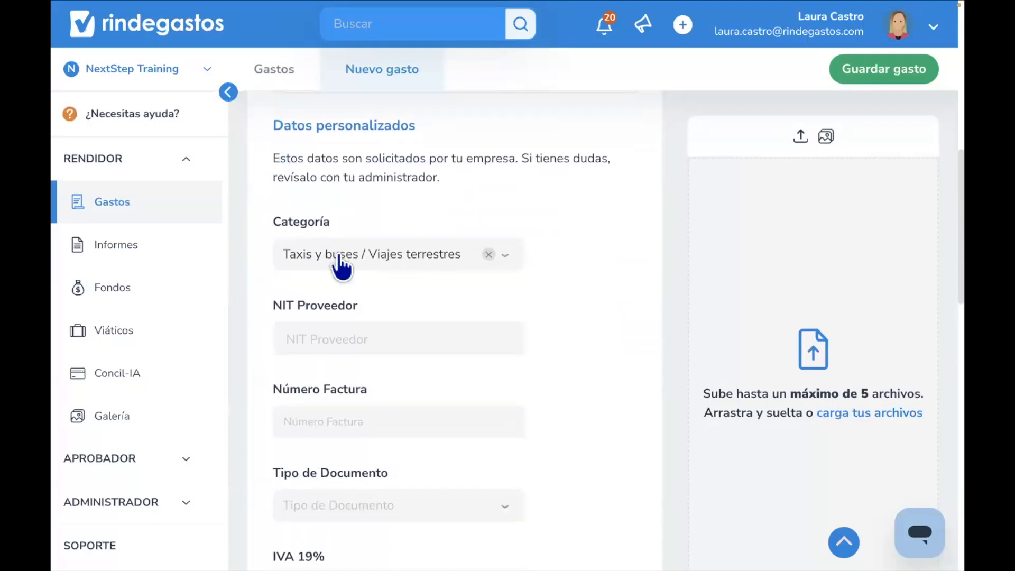
- Review the custom data fields, including the Categoría list, NIT Proveedor, Número Factura and Tipo de Documento options
left_click_drag(341, 202, 264, 202)
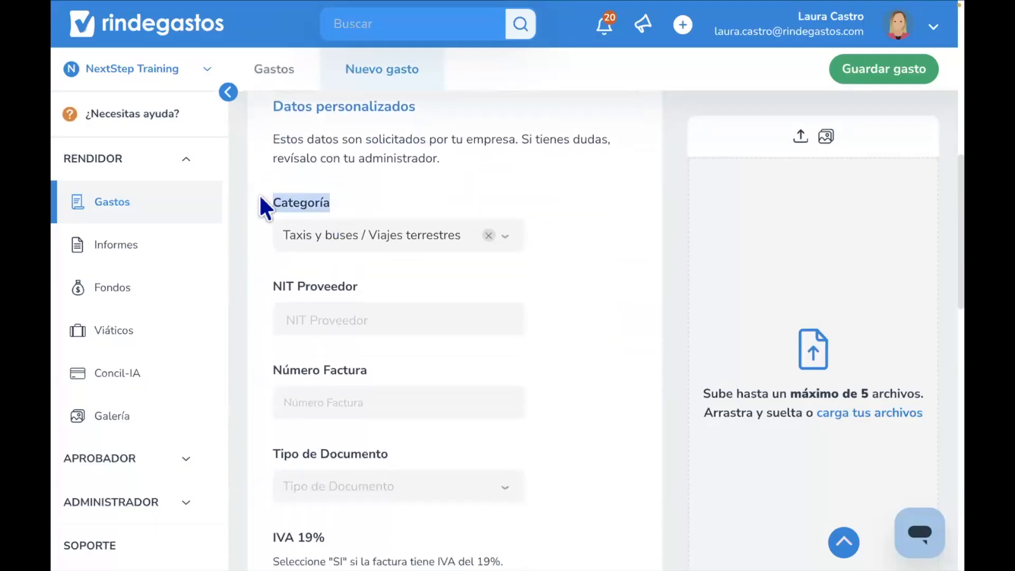
left_click(335, 238)
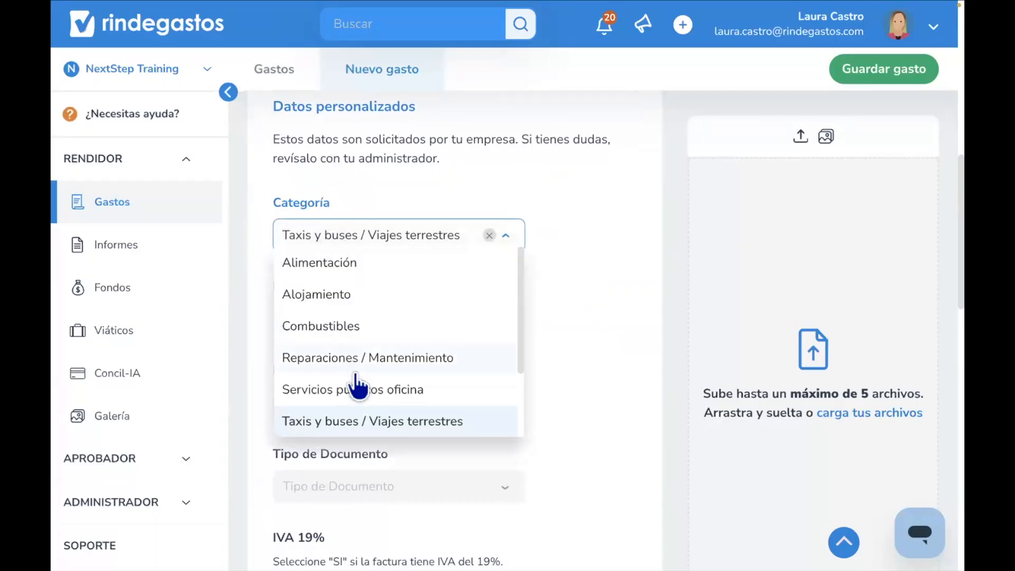
left_click(351, 423)
scroll(446, 291, "down", 1)
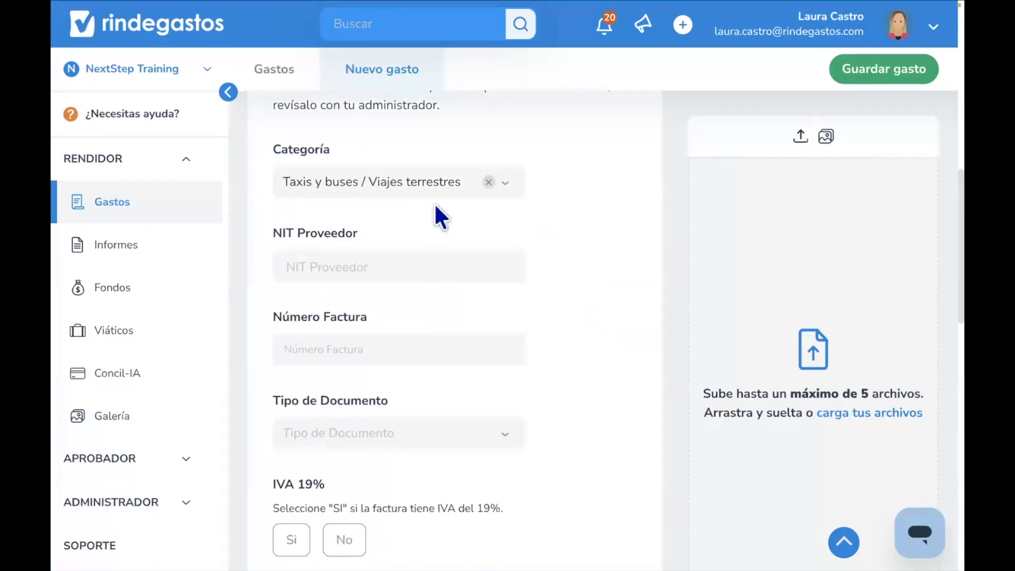
left_click(425, 187)
scroll(425, 280, "down", 2)
left_click(512, 301)
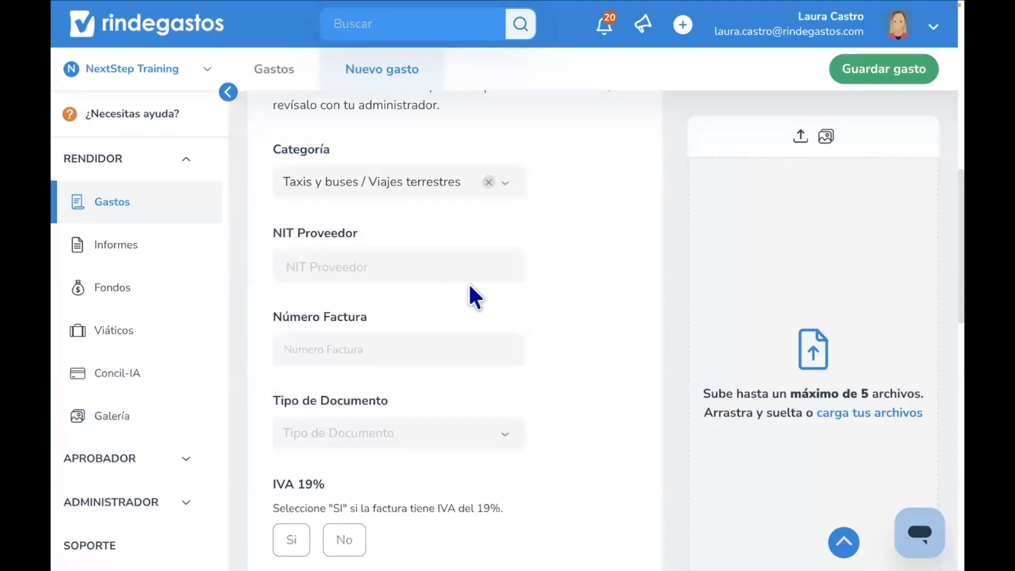
scroll(469, 287, "down", 1)
left_click_drag(274, 165, 401, 266)
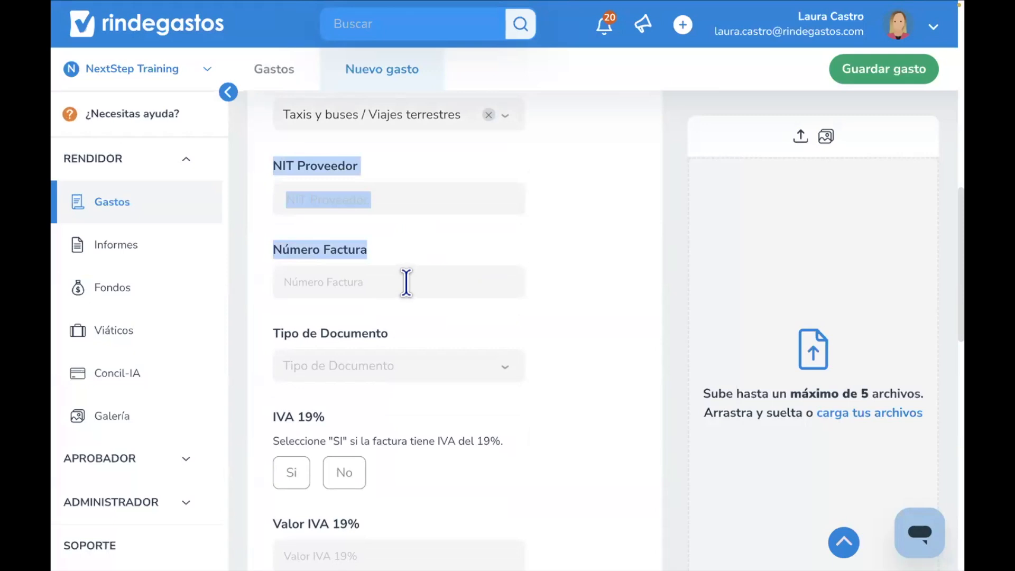
left_click(388, 254)
scroll(388, 255, "down", 1)
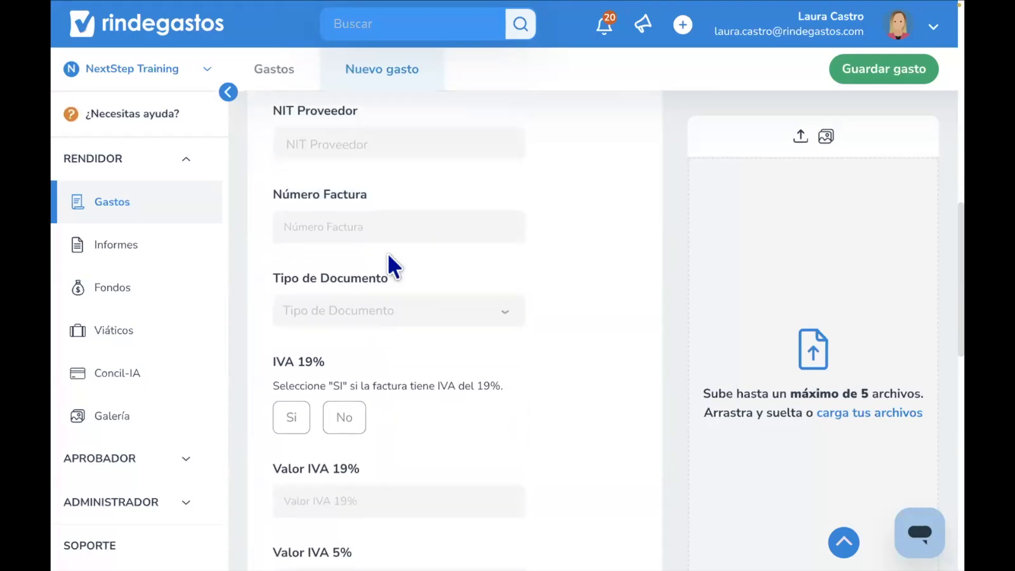
scroll(390, 261, "down", 1)
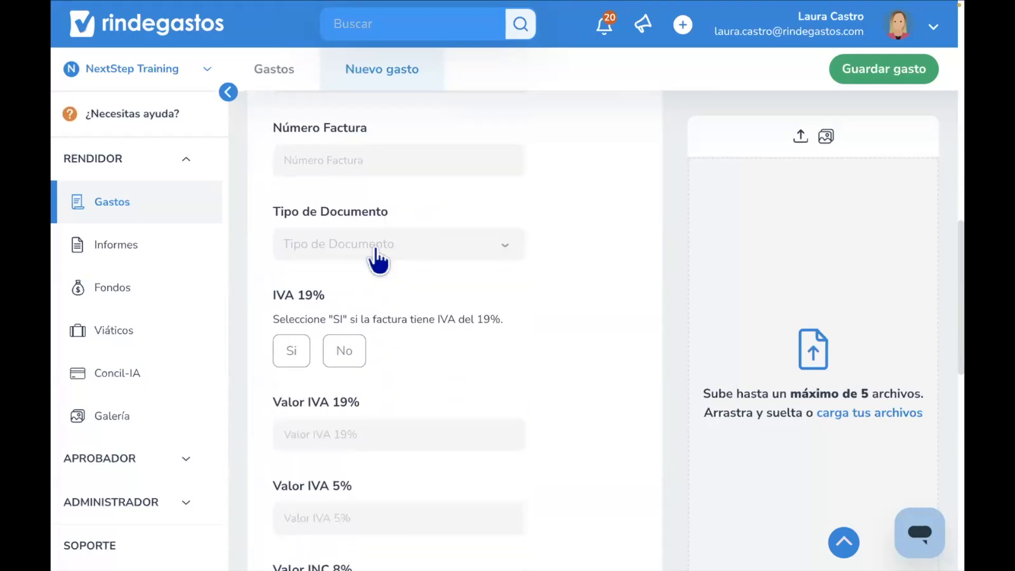
left_click(378, 249)
scroll(373, 362, "down", 1)
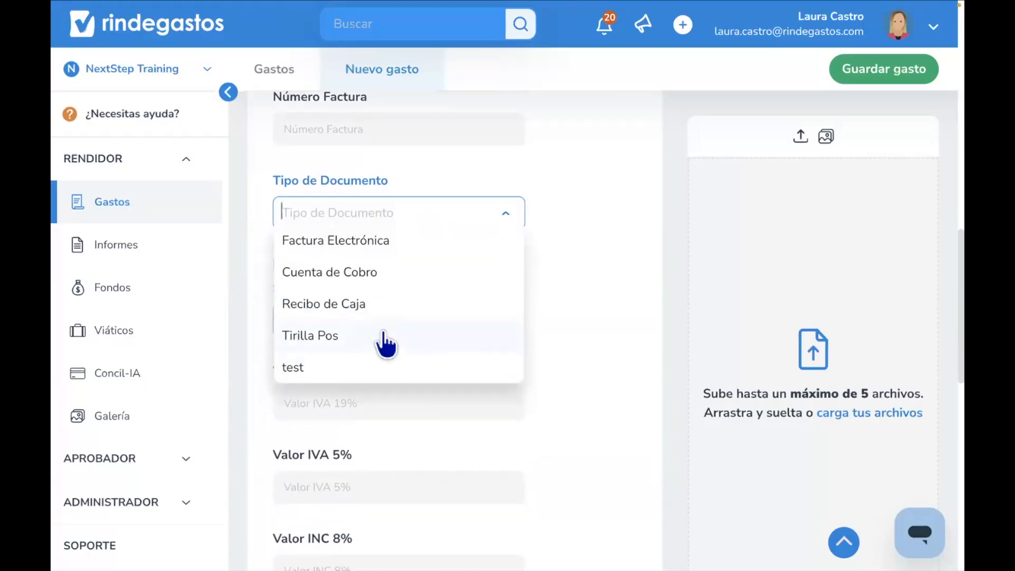
left_click(528, 182)
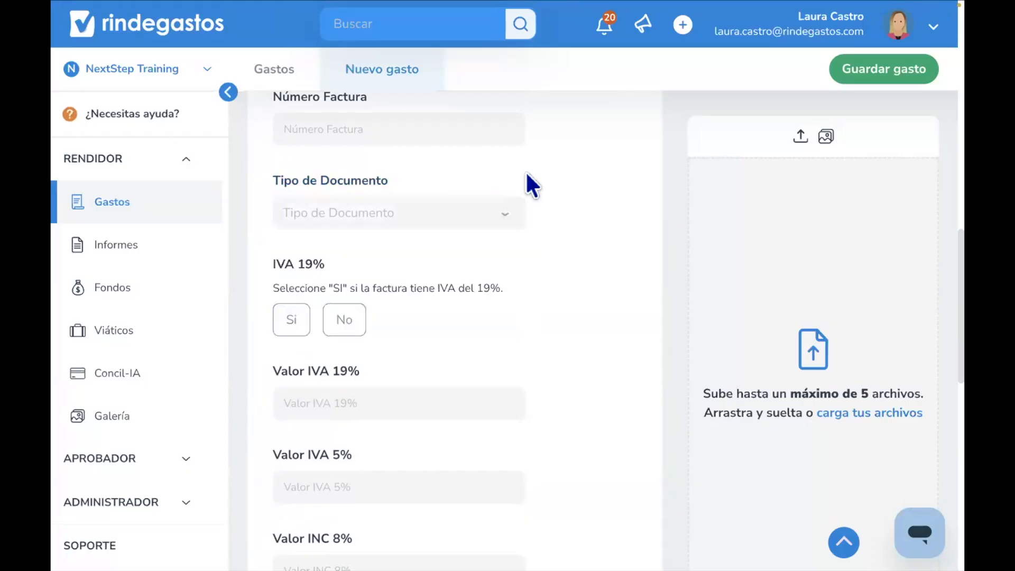
- Save the distance expense after checking the tax fields and the prefilled note
scroll(528, 182, "down", 2)
scroll(529, 183, "up", 1)
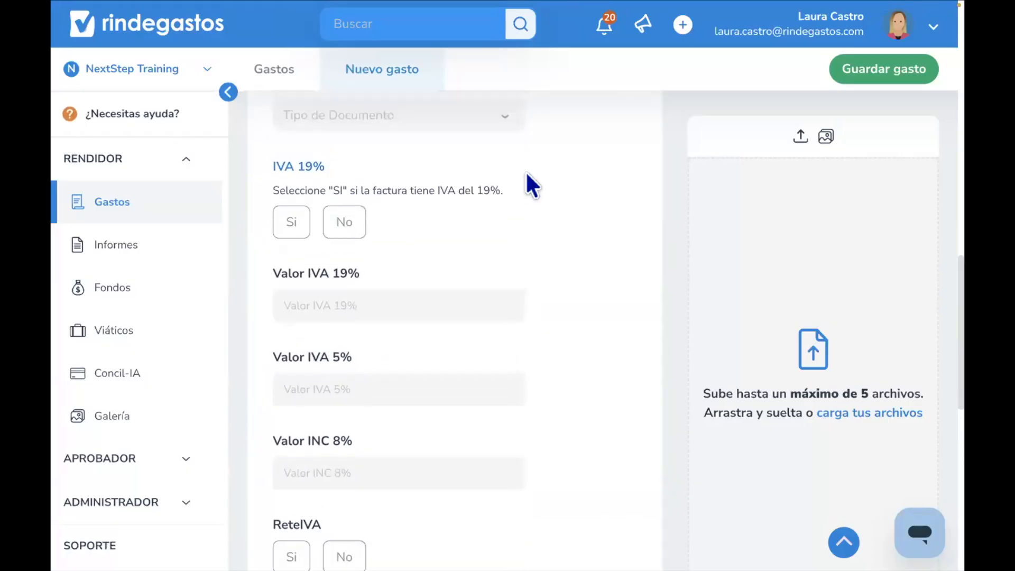
scroll(530, 185, "down", 1)
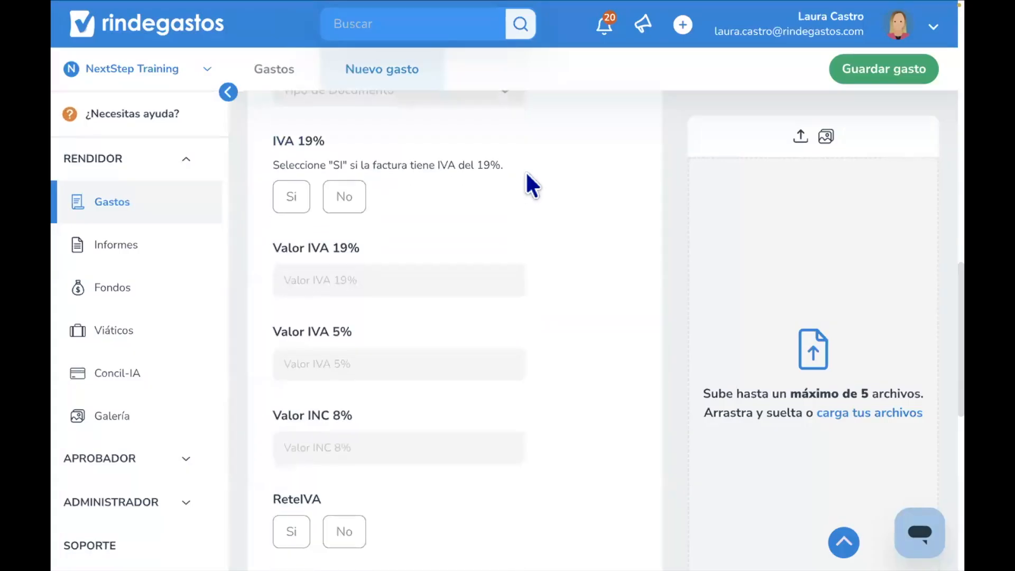
scroll(530, 185, "down", 7)
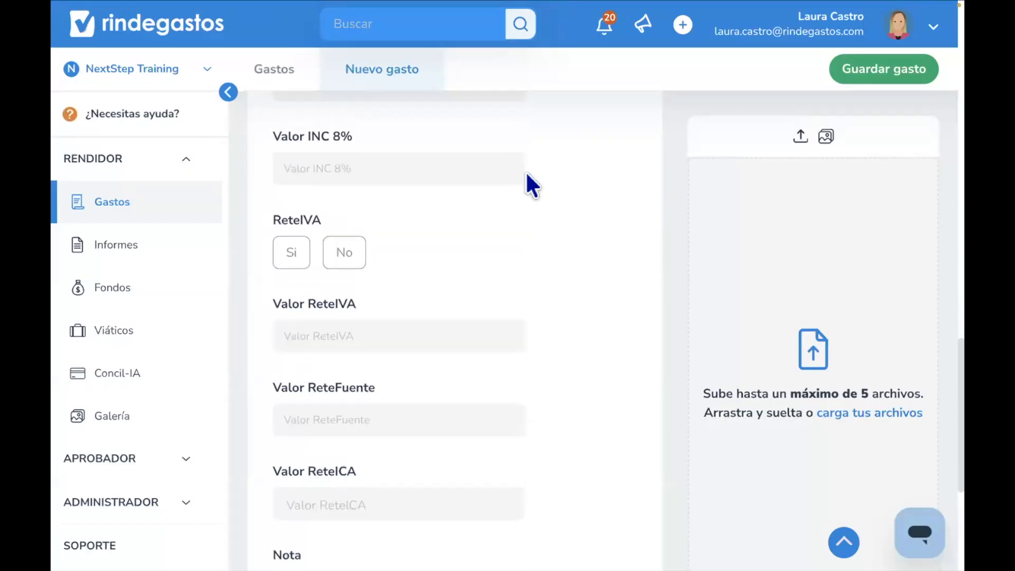
scroll(530, 185, "down", 2)
left_click(568, 322)
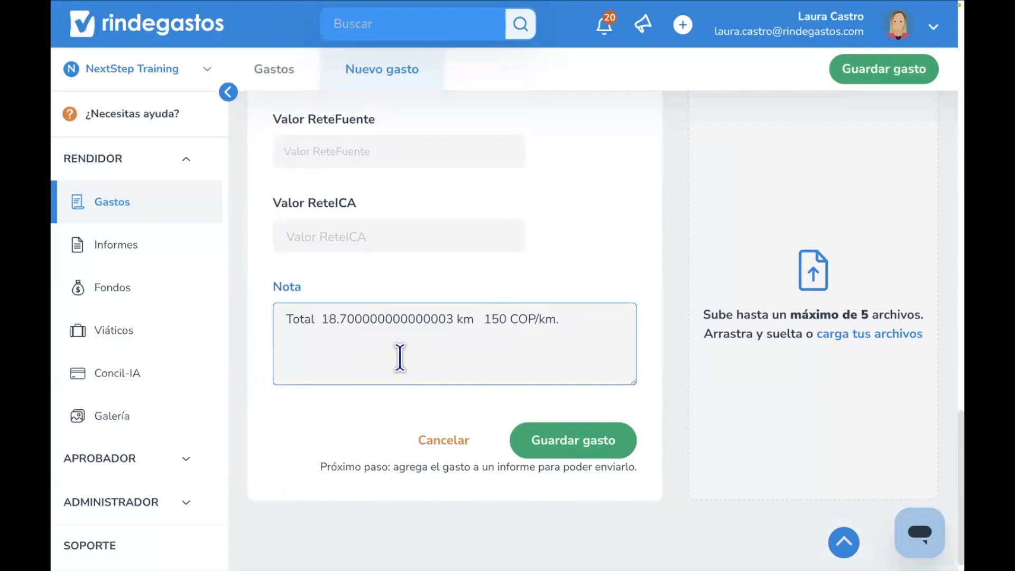
left_click(506, 319)
scroll(724, 381, "up", 6)
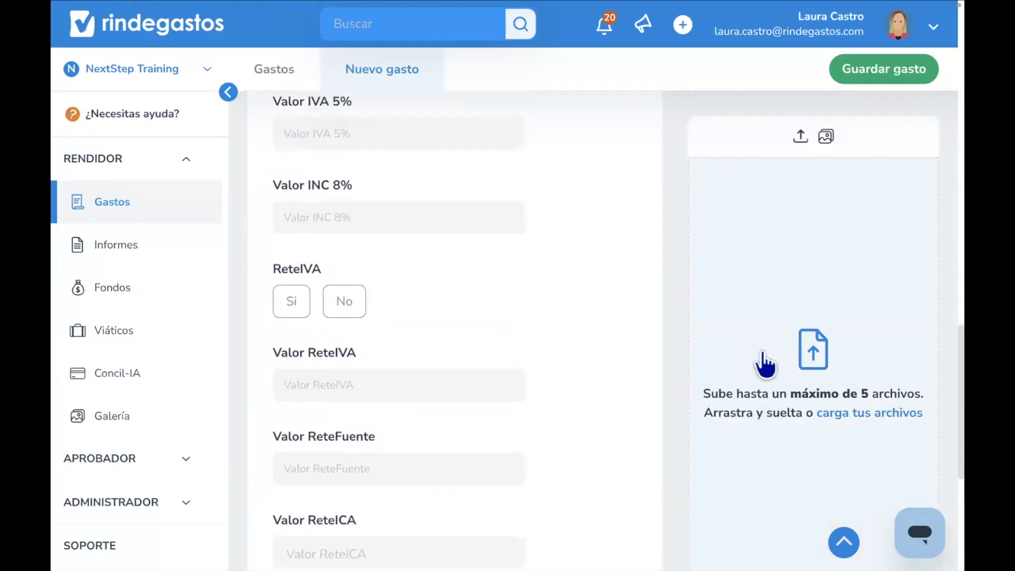
scroll(766, 363, "down", 2)
scroll(765, 363, "down", 3)
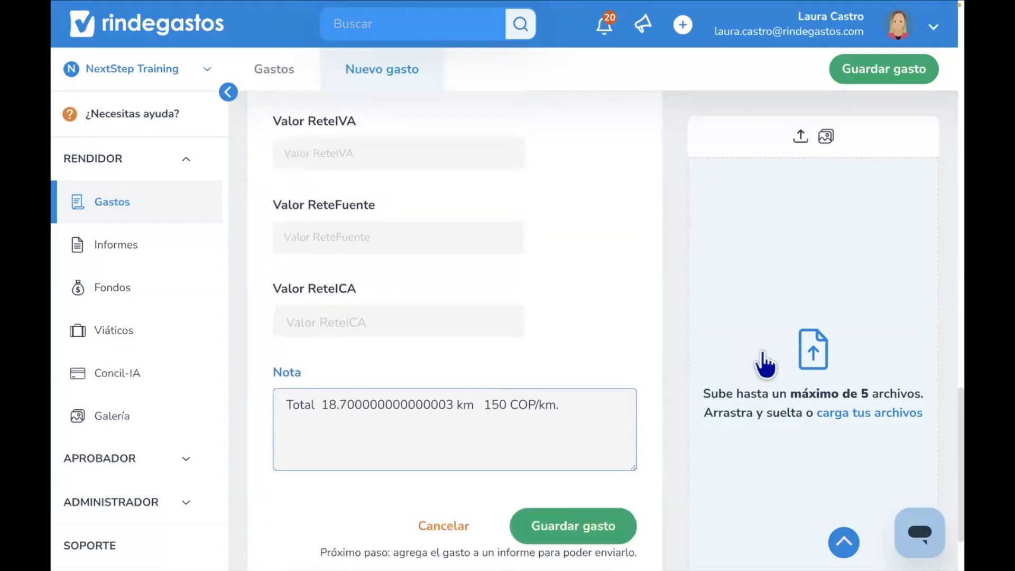
left_click(615, 526)
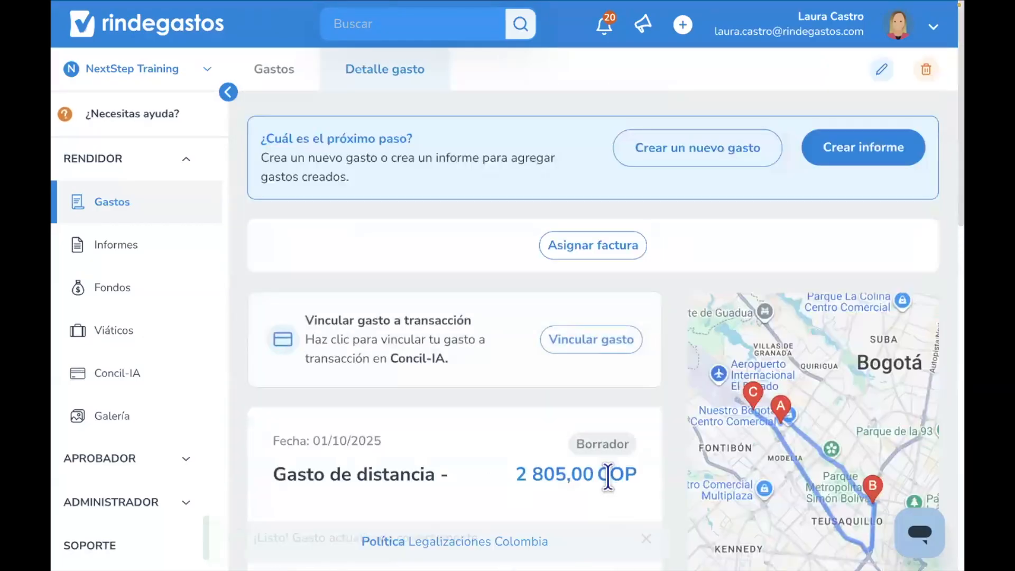
- Review the saved expense's details, route points and map
scroll(613, 486, "down", 2)
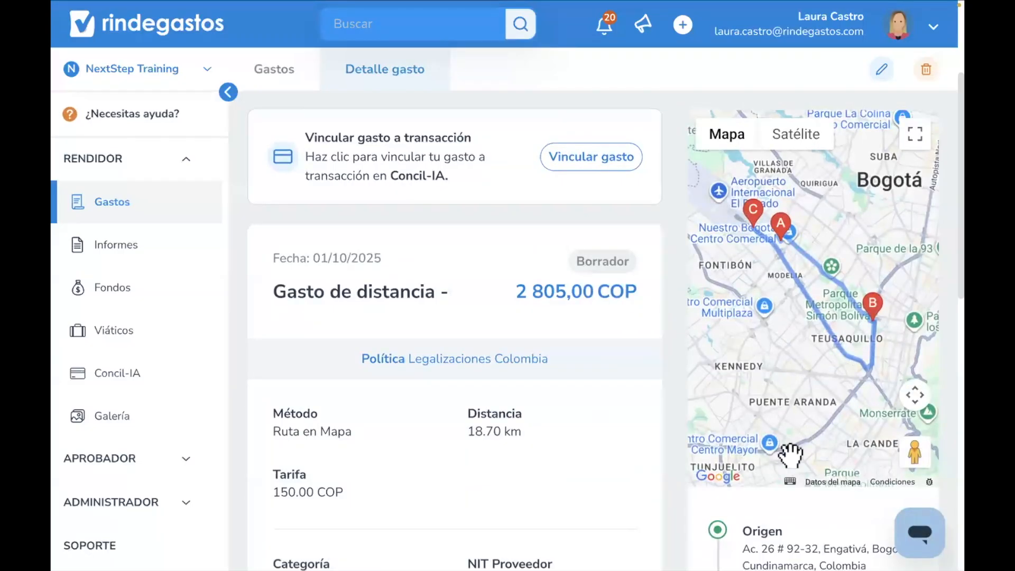
scroll(796, 534, "down", 4)
scroll(797, 534, "up", 1)
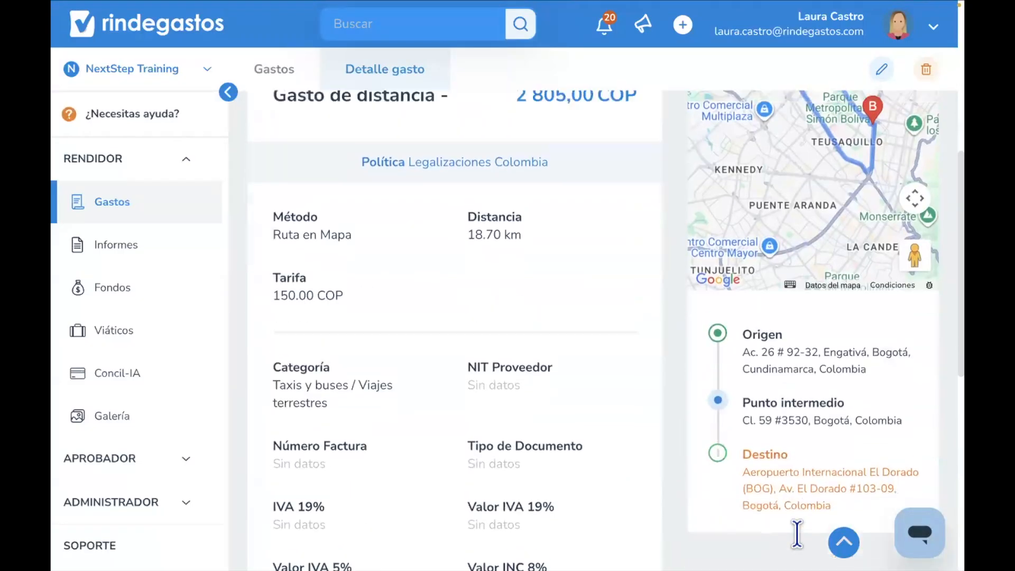
left_click(843, 541)
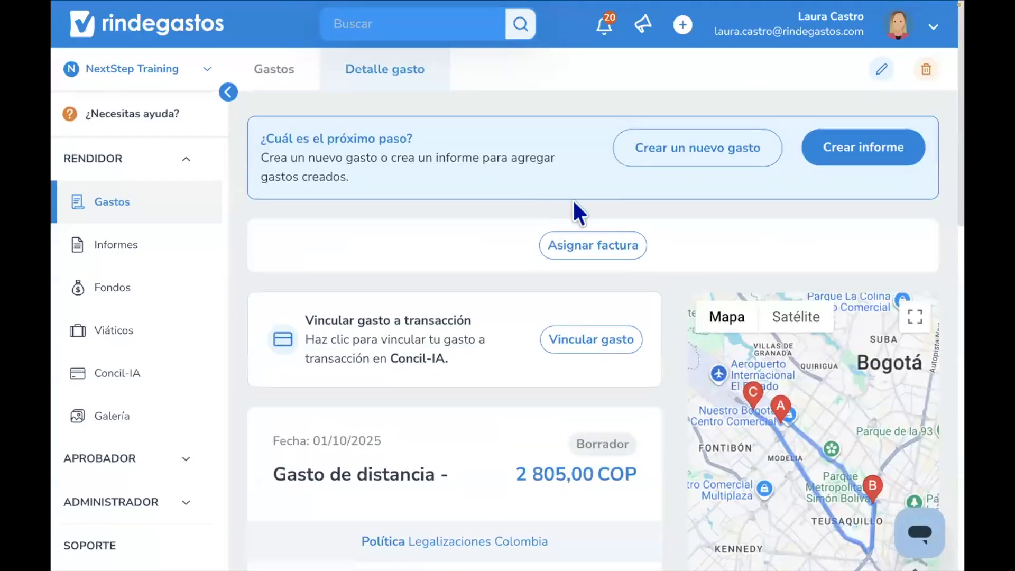
- Start a new Distancia expense under the Legalizaciones Colombia policy using Distancia Manual
left_click(275, 72)
left_click(777, 72)
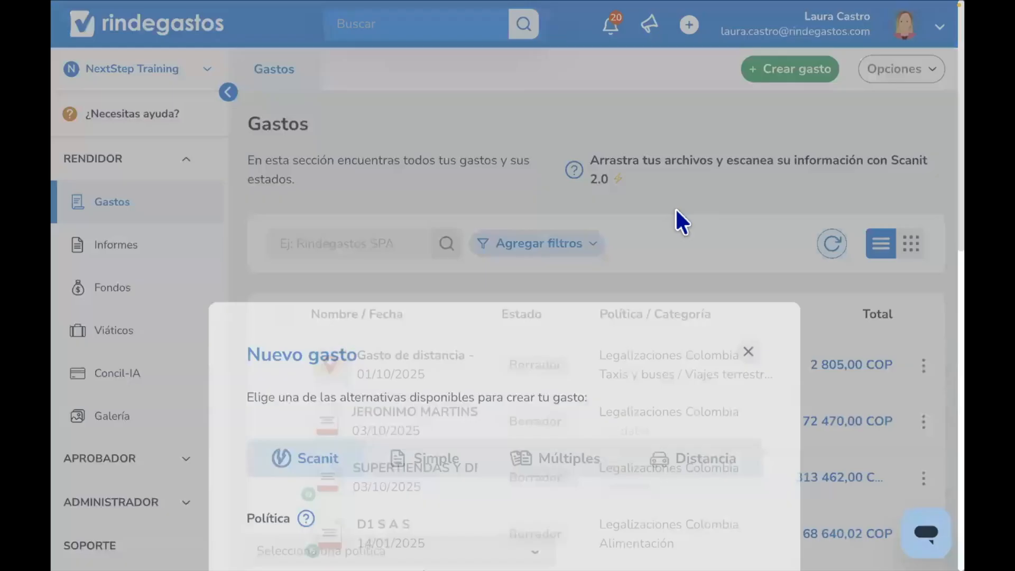
left_click(681, 195)
left_click(479, 343)
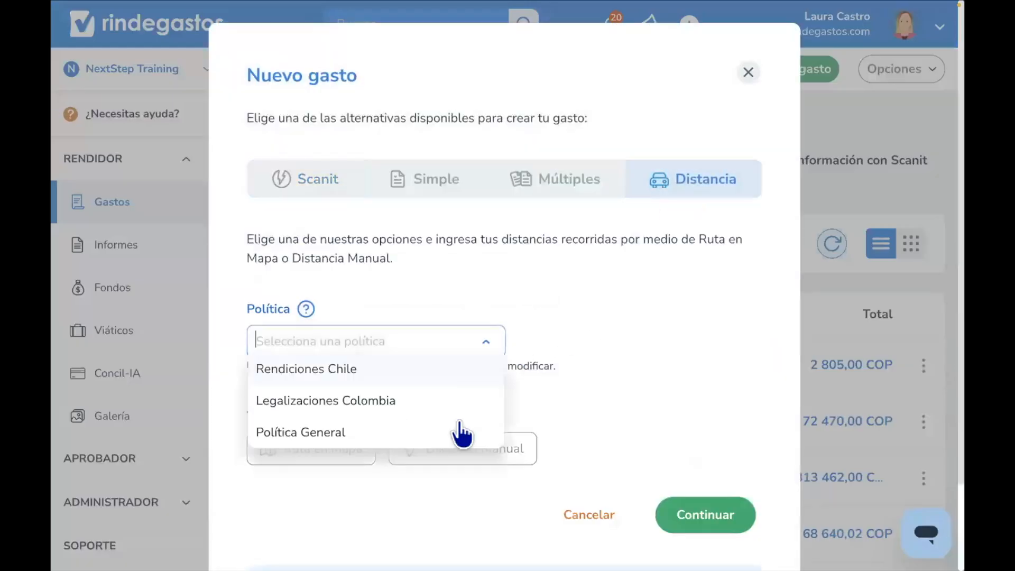
left_click(448, 404)
scroll(450, 380, "down", 2)
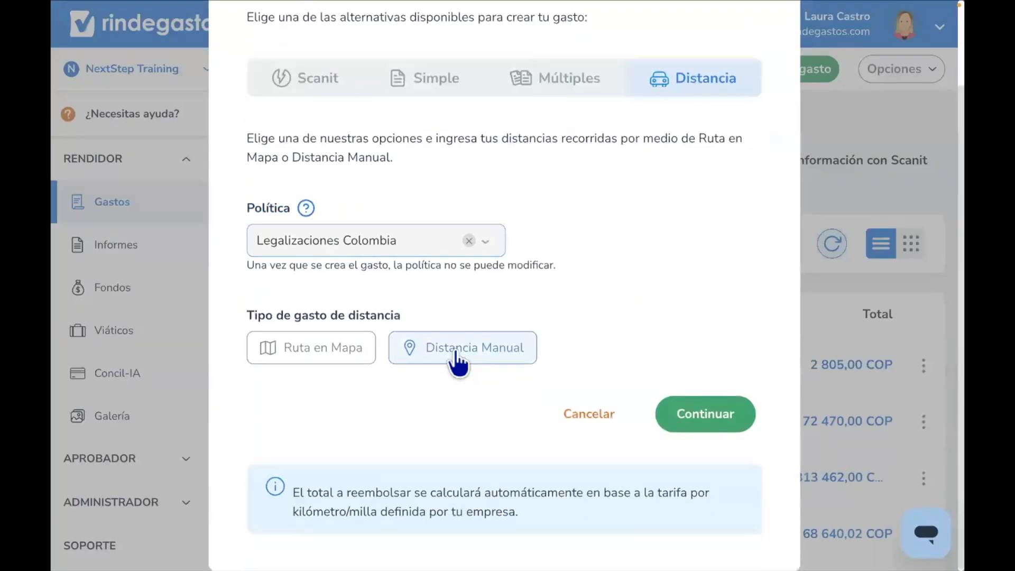
left_click(453, 354)
left_click(719, 415)
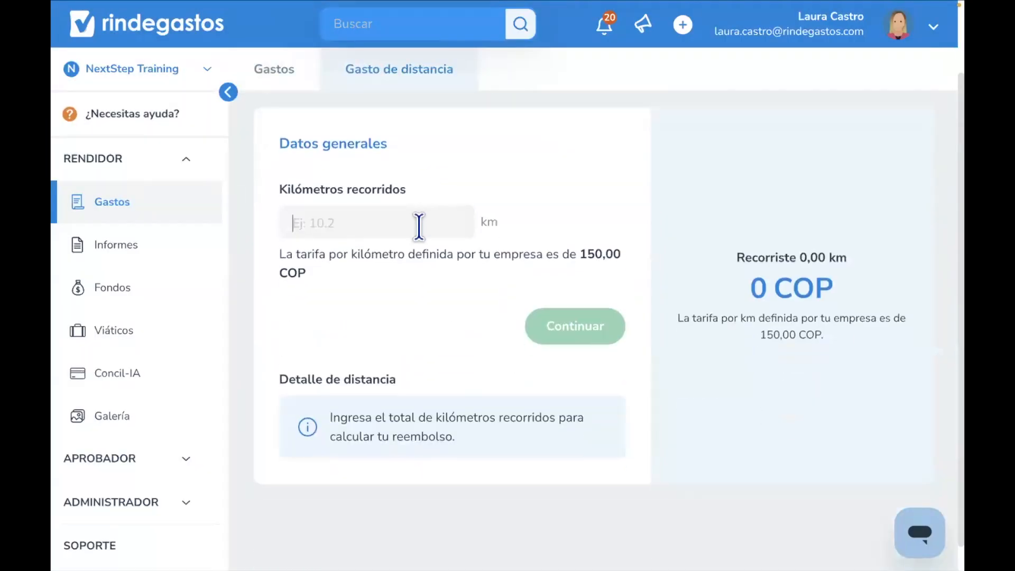
- Enter 15 as the kilometres travelled
left_click(418, 227)
type("15")
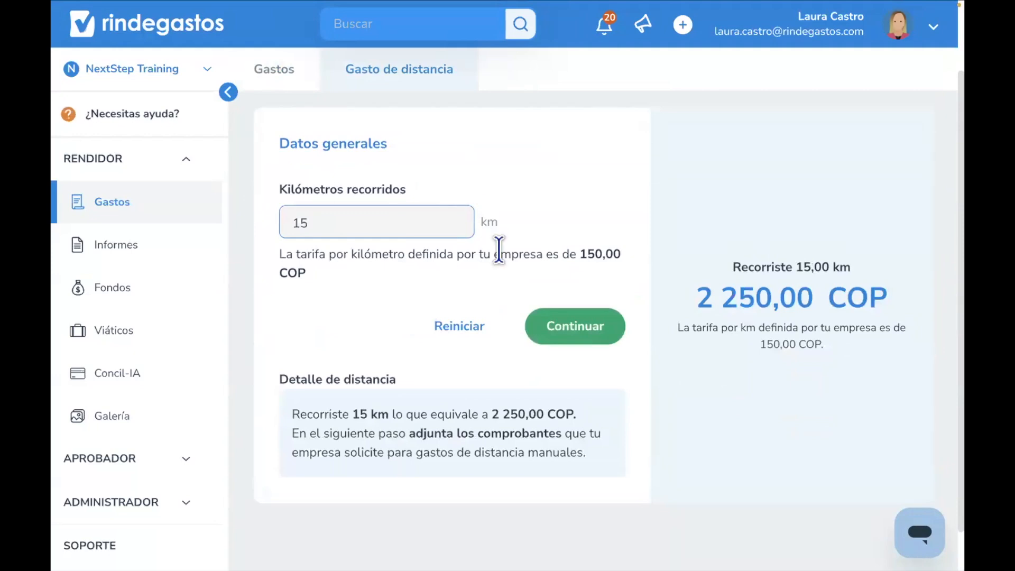
left_click(515, 269)
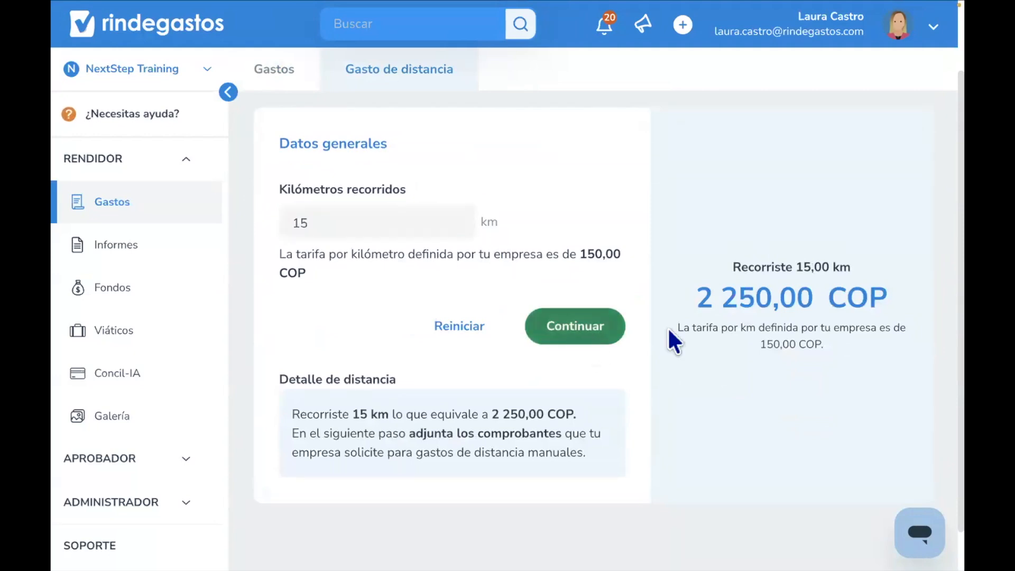
- Change the kilometres travelled to 45 and continue to the expense form
left_click(413, 229)
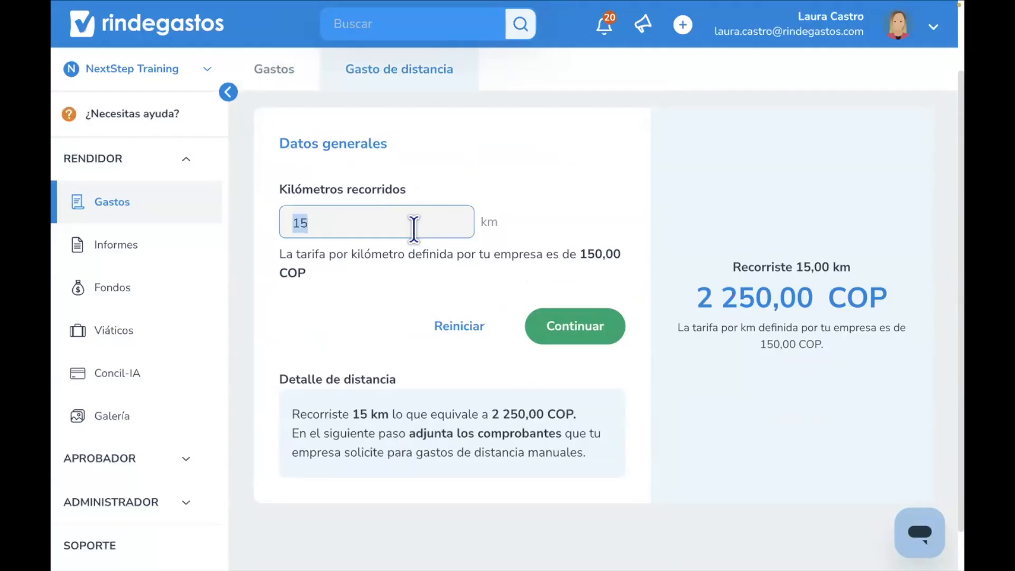
type("45")
left_click(528, 283)
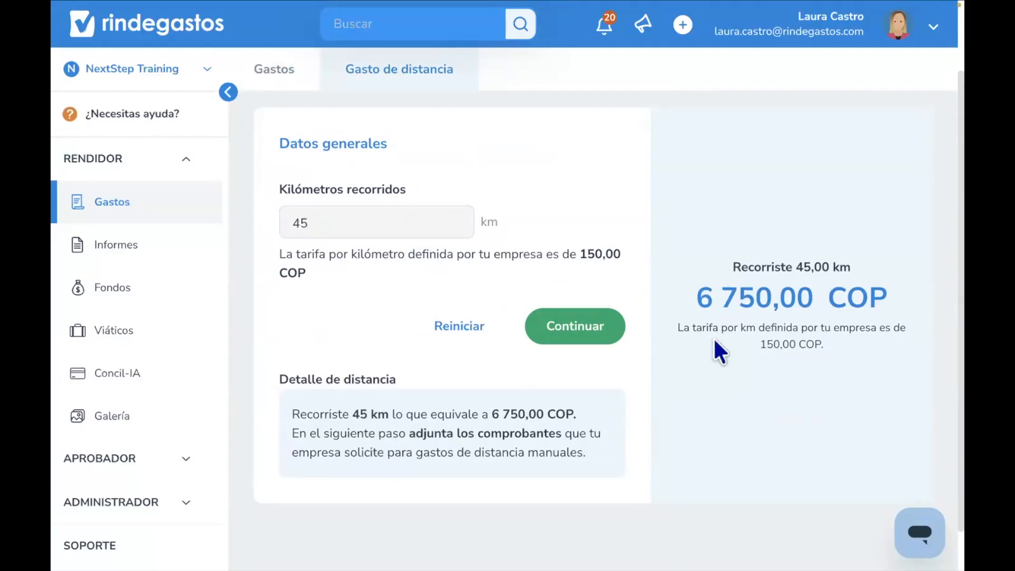
left_click(613, 338)
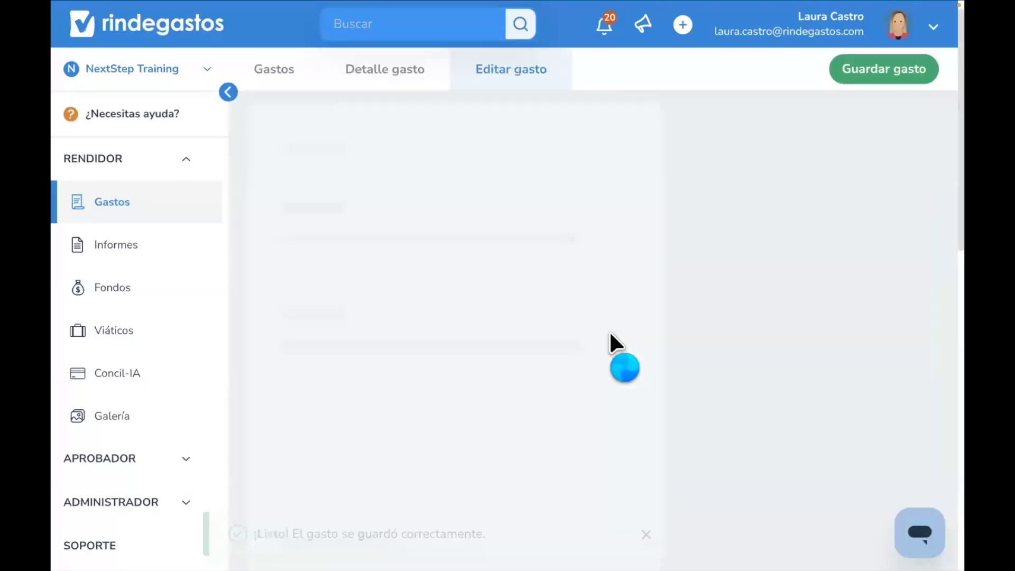
- Save the manual distance expense from the edit form and review its details
scroll(609, 332, "down", 3)
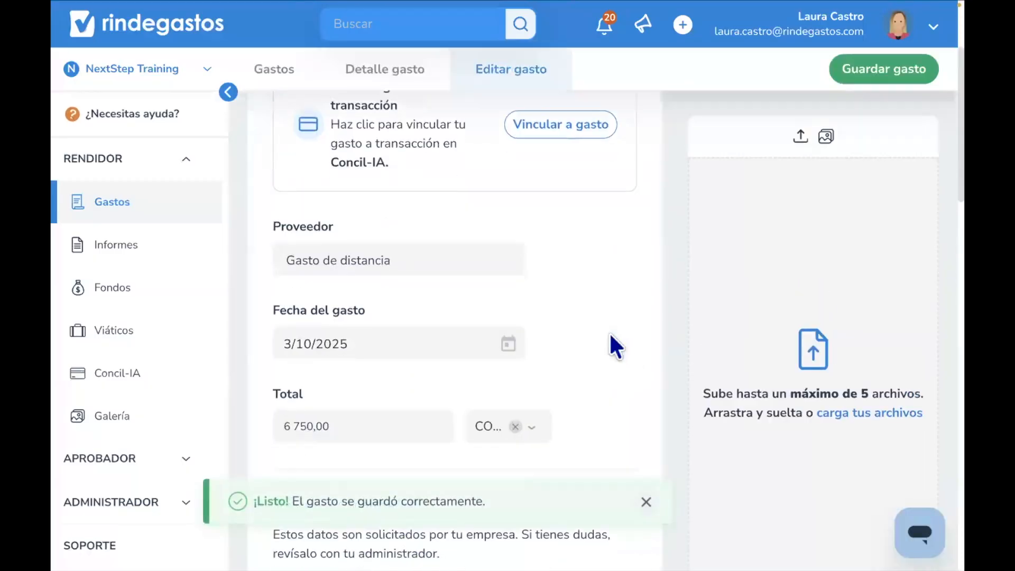
scroll(608, 331, "down", 3)
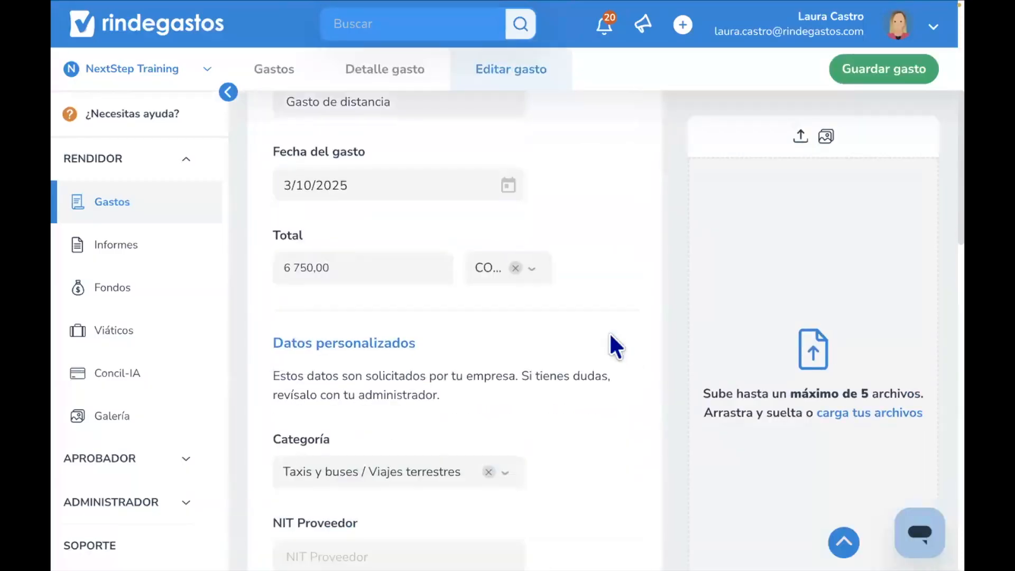
scroll(545, 284, "up", 1)
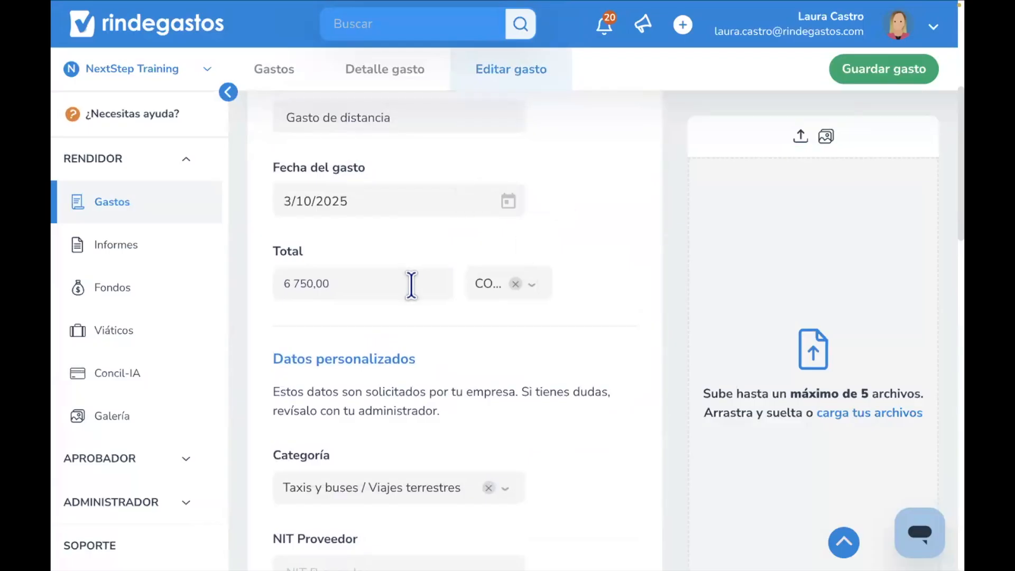
scroll(412, 285, "down", 5)
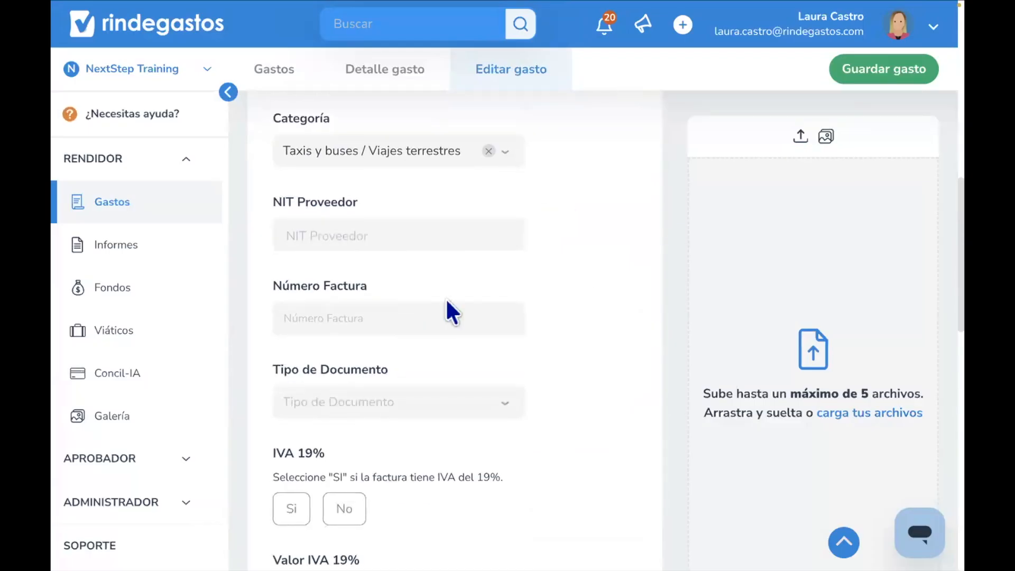
scroll(447, 299, "down", 8)
scroll(447, 299, "down", 3)
left_click(489, 318)
left_click(590, 428)
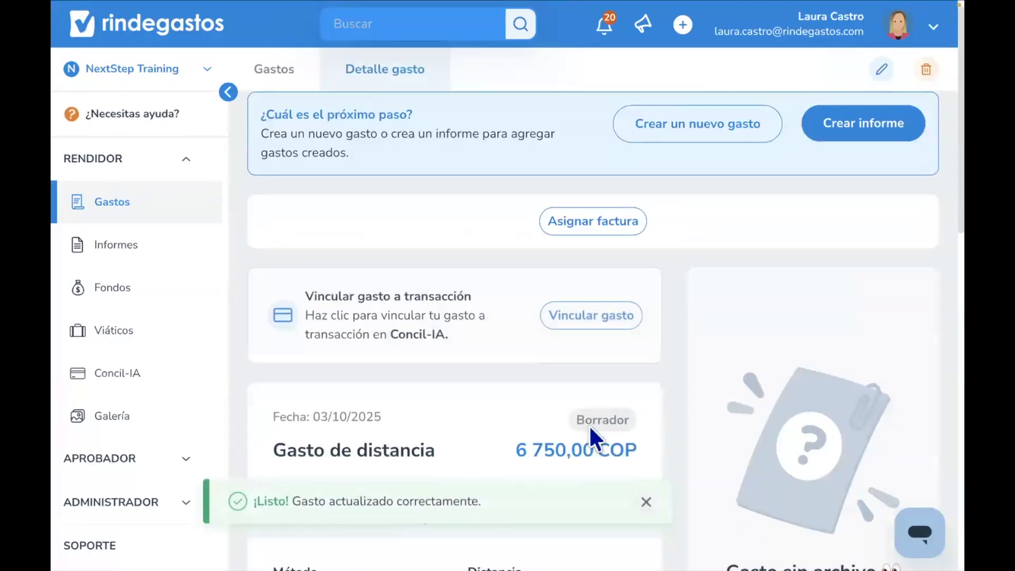
scroll(589, 424, "down", 3)
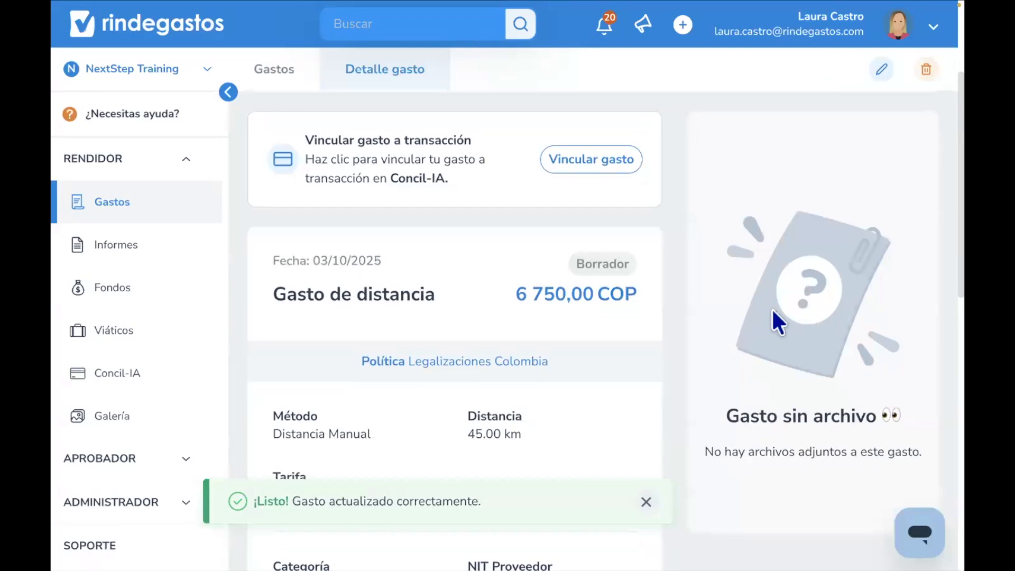
scroll(586, 233, "up", 5)
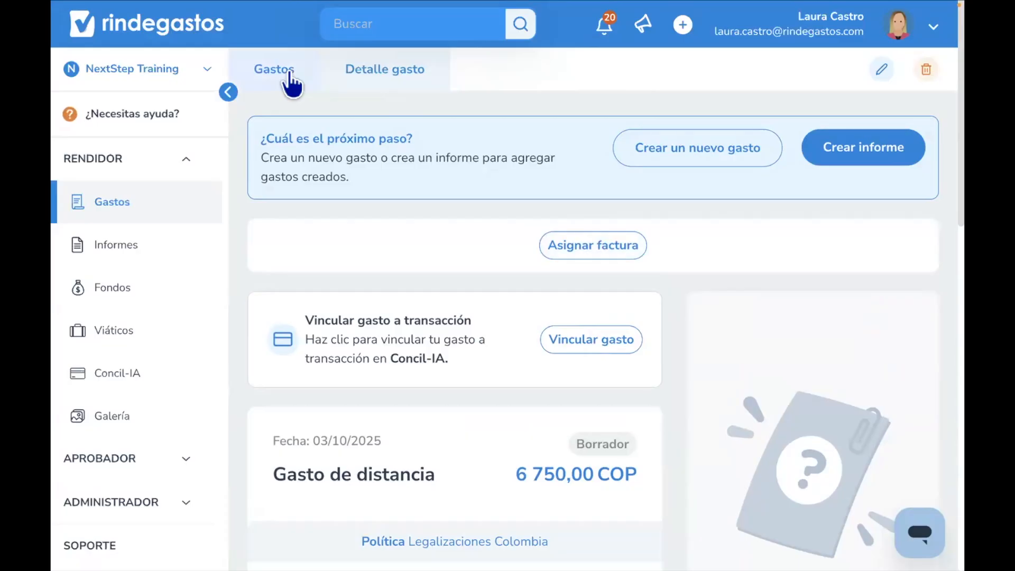
- Return to the expense list and browse through the existing expenses
left_click(290, 84)
scroll(667, 206, "down", 4)
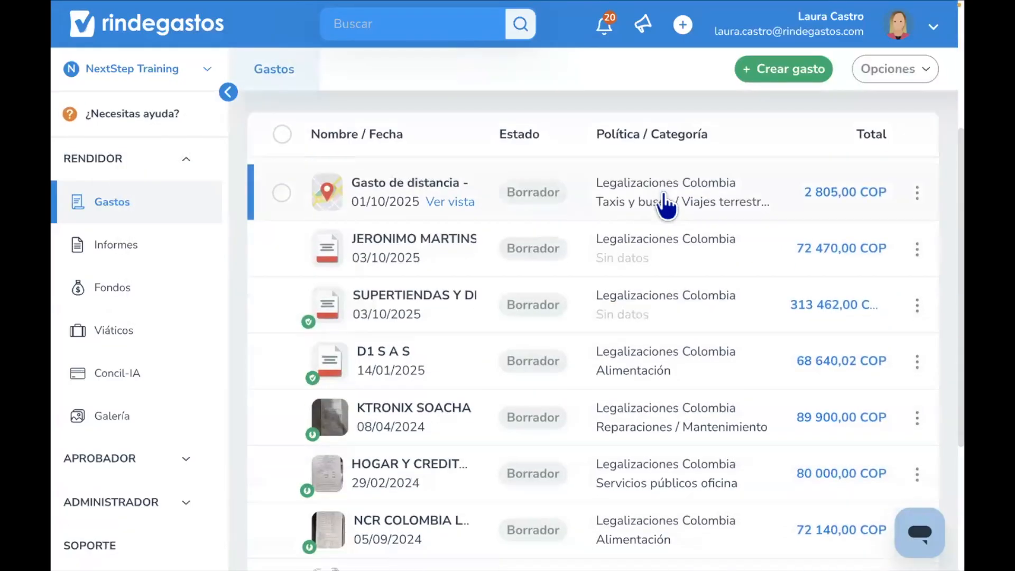
scroll(664, 201, "up", 4)
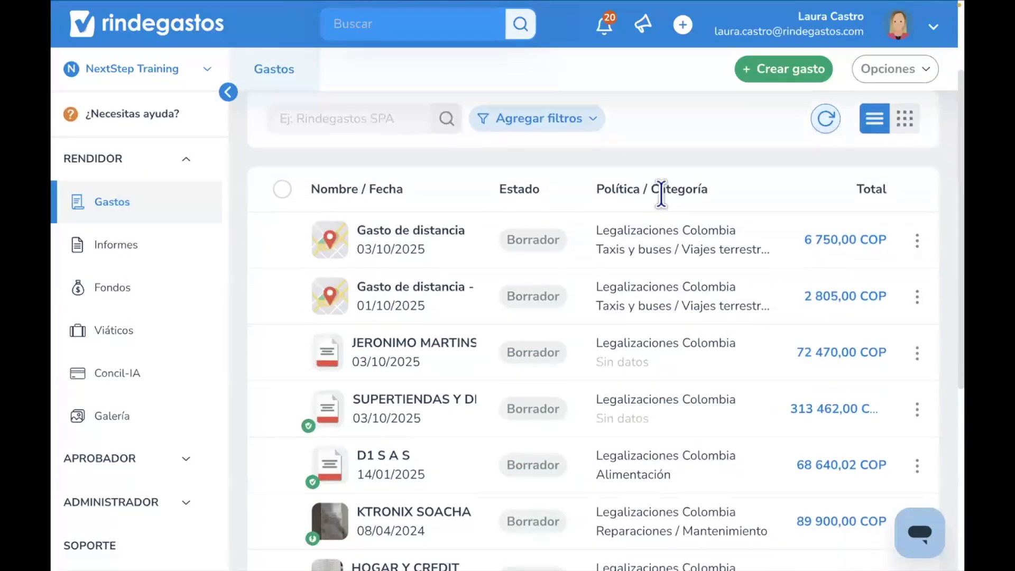
scroll(664, 196, "down", 6)
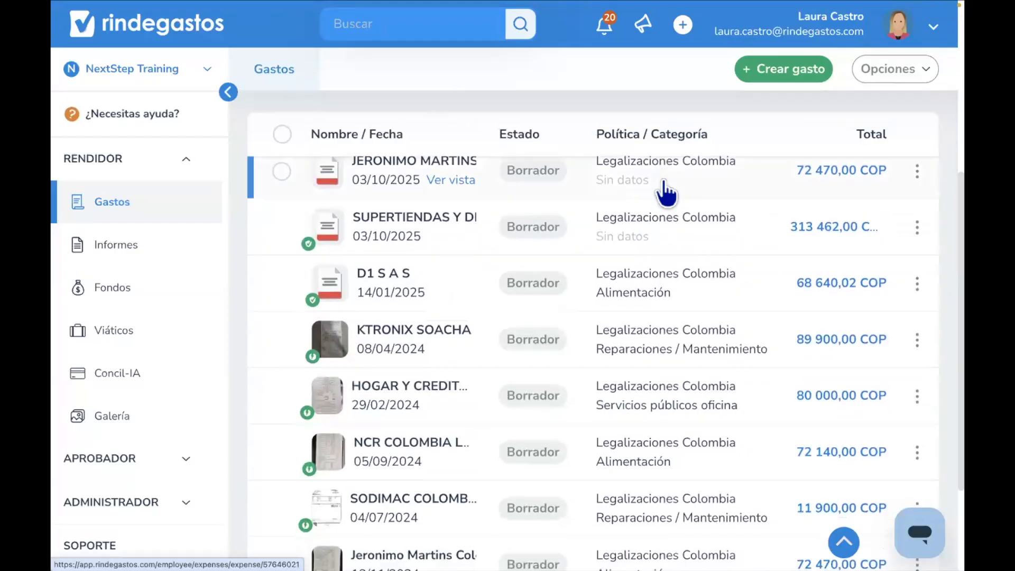
scroll(660, 190, "up", 6)
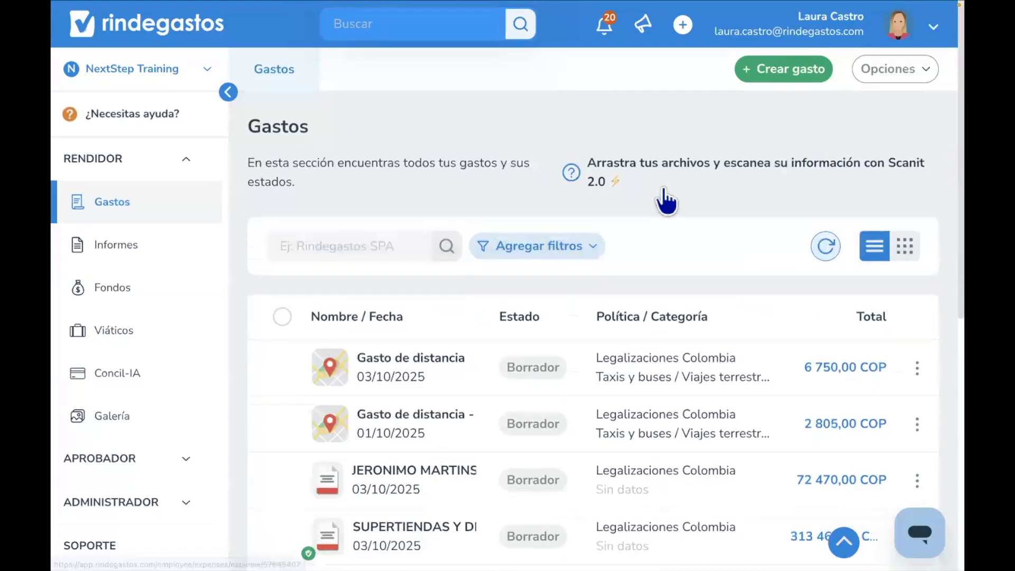
- Create and save an empty Simple expense under the Legalizaciones Colombia policy
left_click(805, 64)
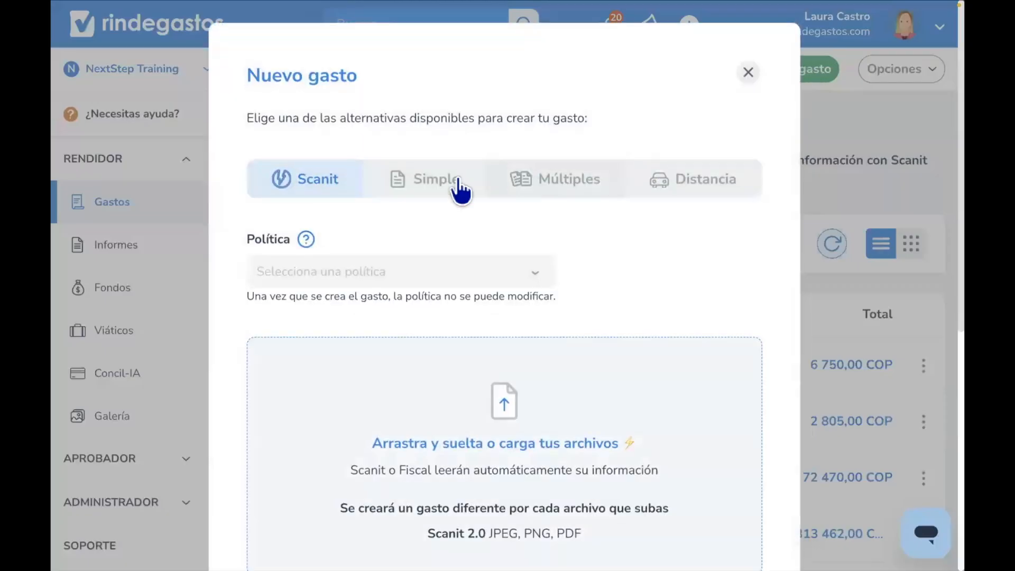
left_click(444, 189)
left_click(446, 280)
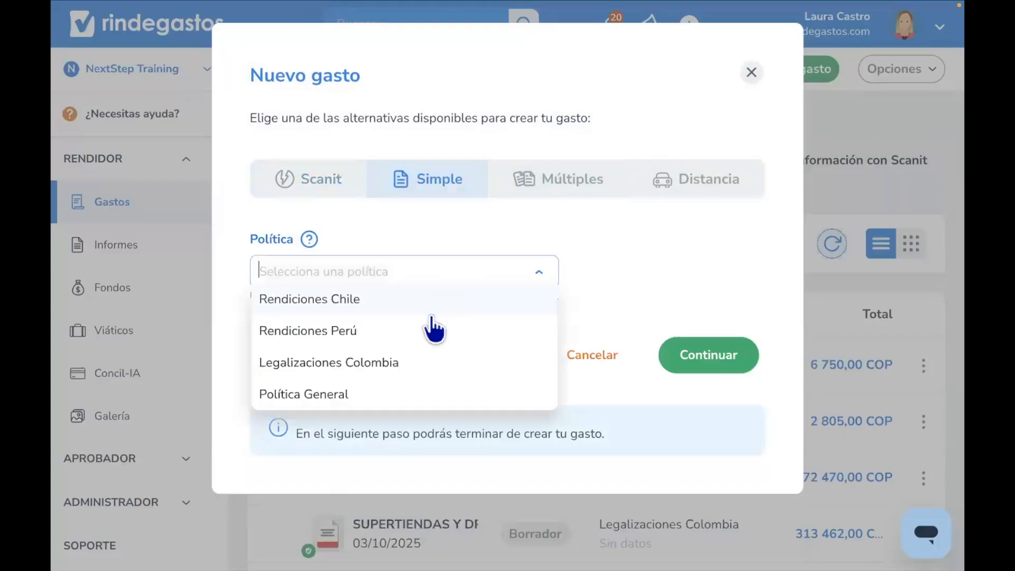
left_click(418, 359)
left_click(699, 365)
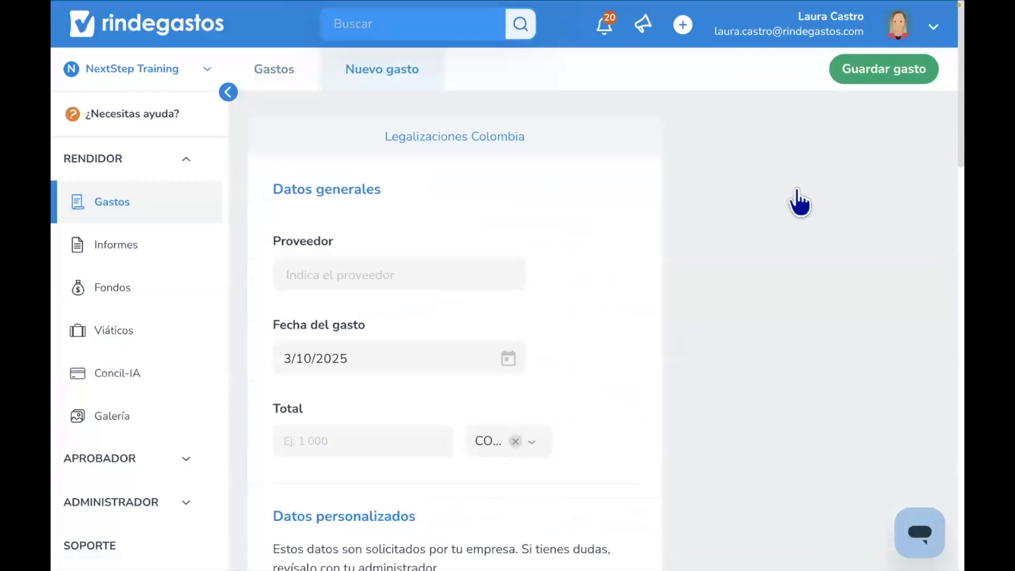
left_click(868, 78)
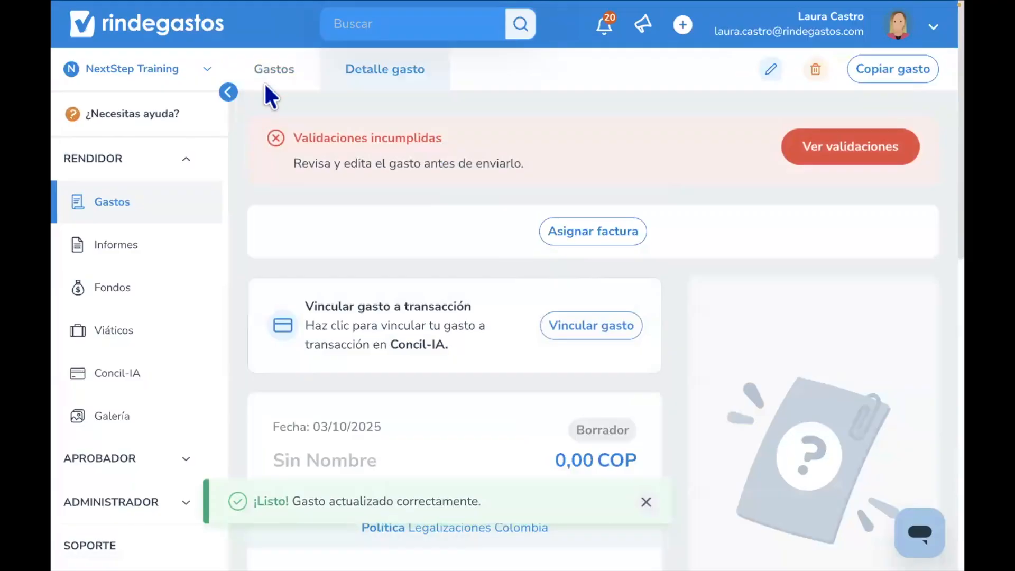
- Open the new empty expense from the list and review its failed validations
left_click(288, 75)
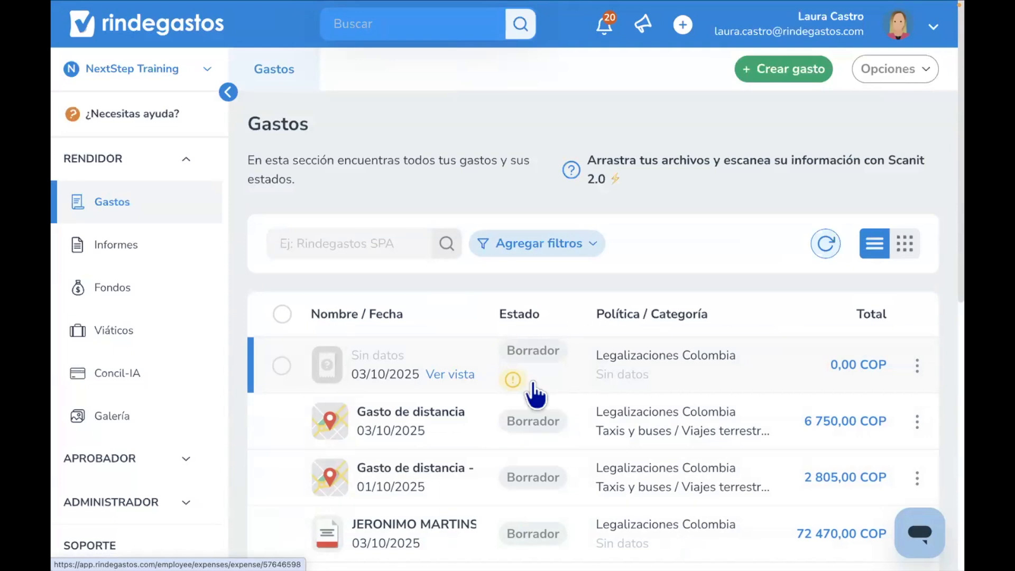
mouse_move(515, 391)
left_click(536, 379)
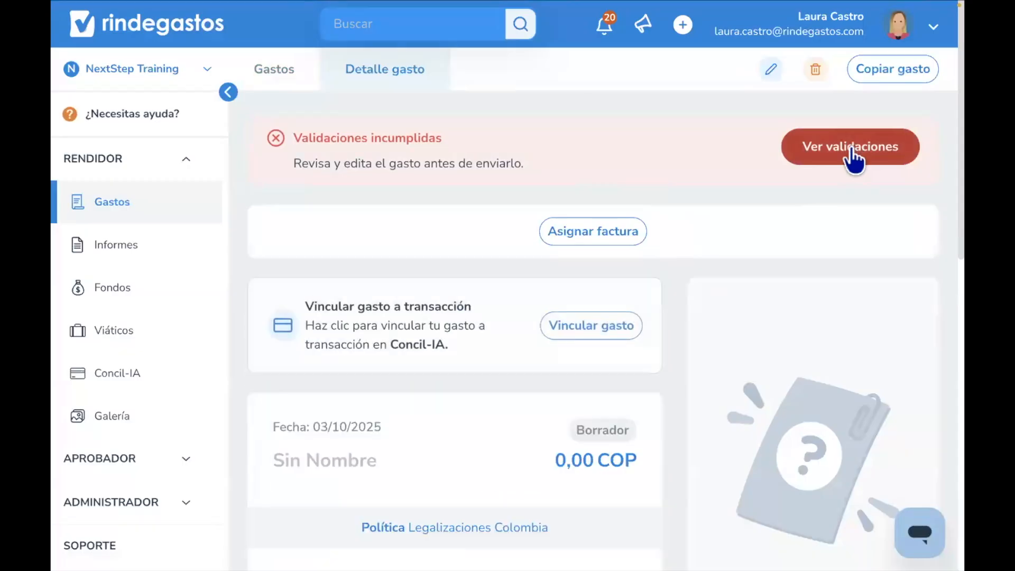
left_click(848, 146)
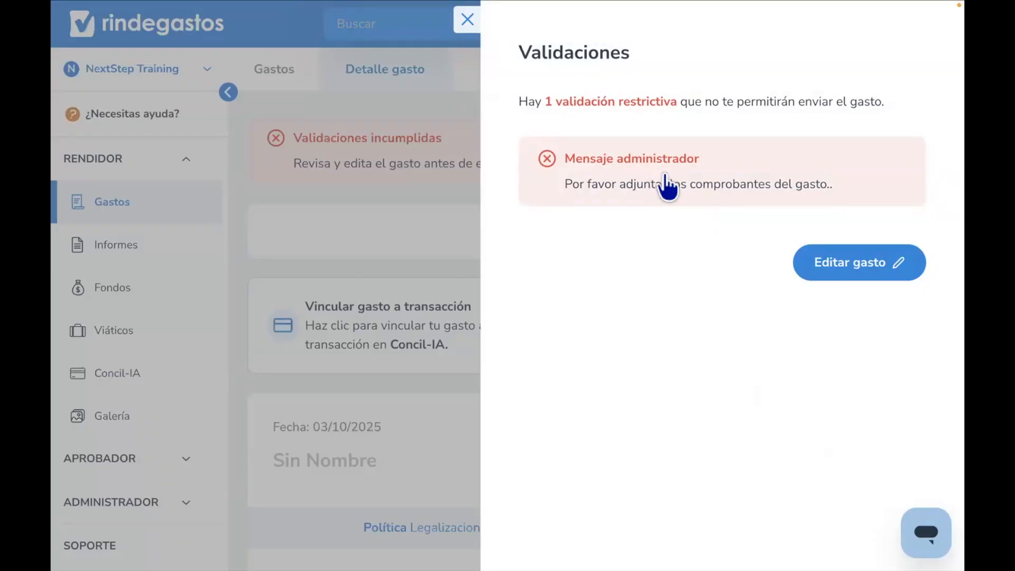
left_click(467, 20)
left_click(273, 71)
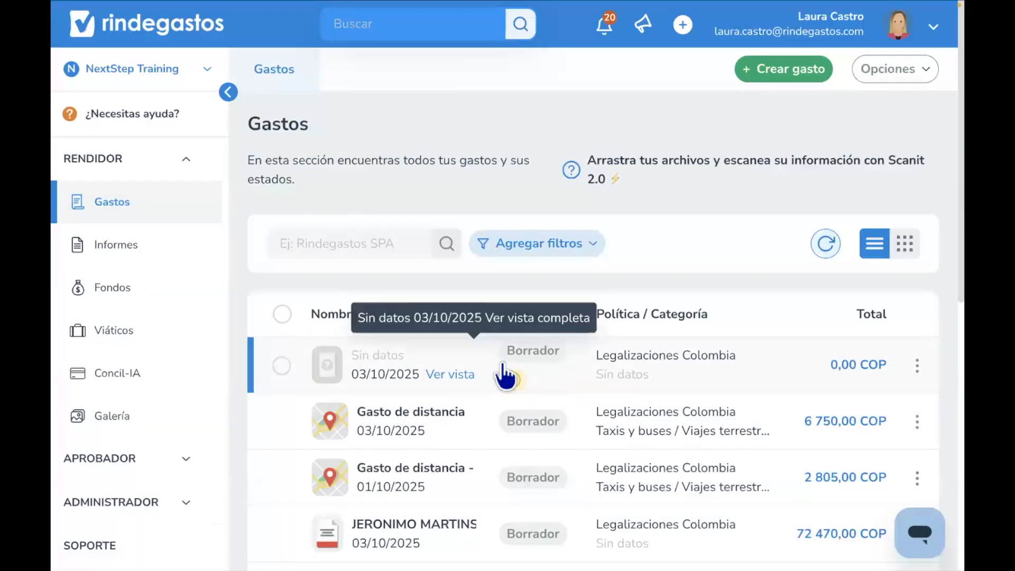
left_click(502, 370)
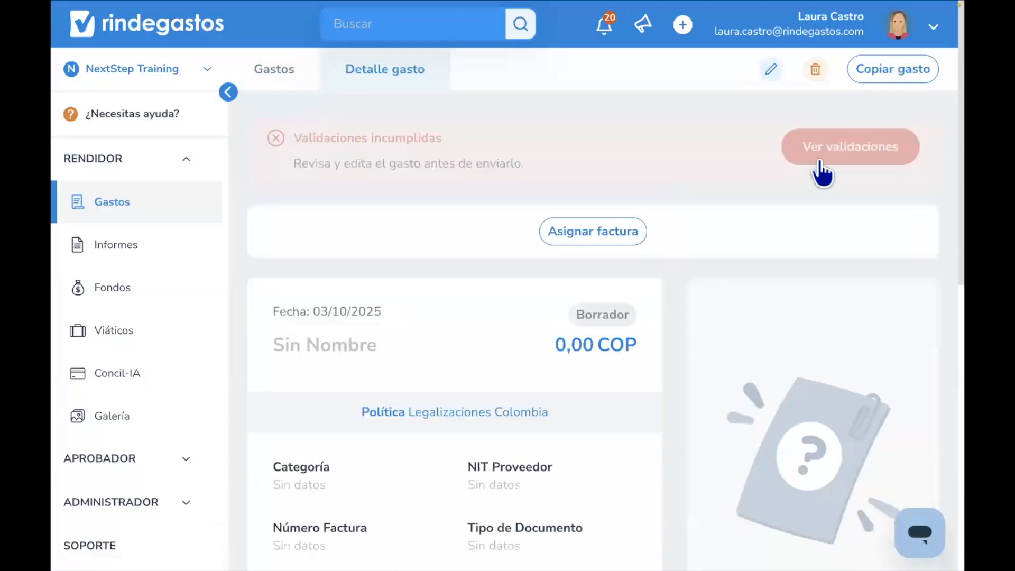
left_click(820, 161)
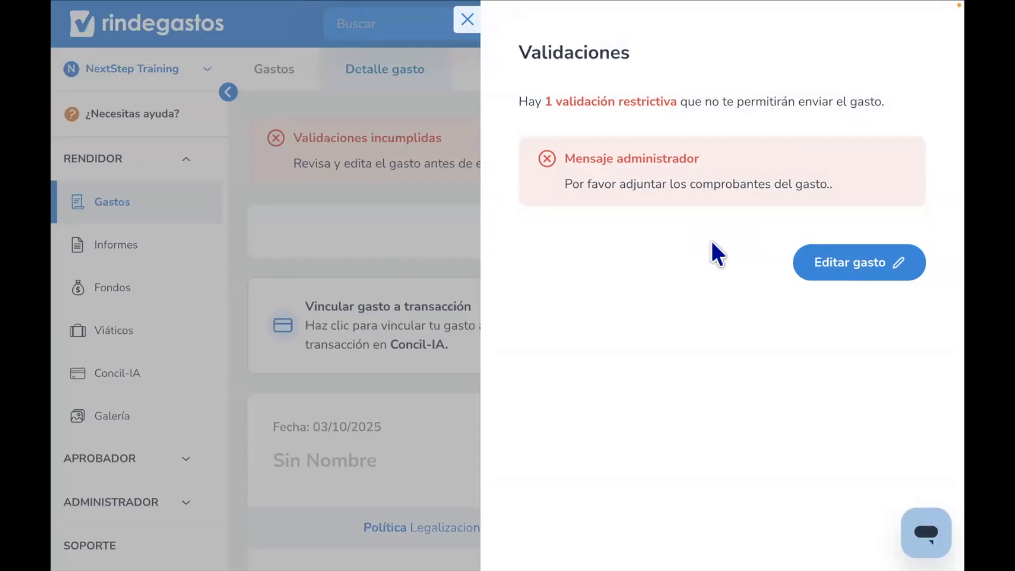
left_click(271, 61)
left_click(271, 62)
- Select the Ktronix Soacha, Hogar y Credito, NCR Colombia, Sodimac and Jeronimo Martins expenses in the list
scroll(350, 283, "down", 3)
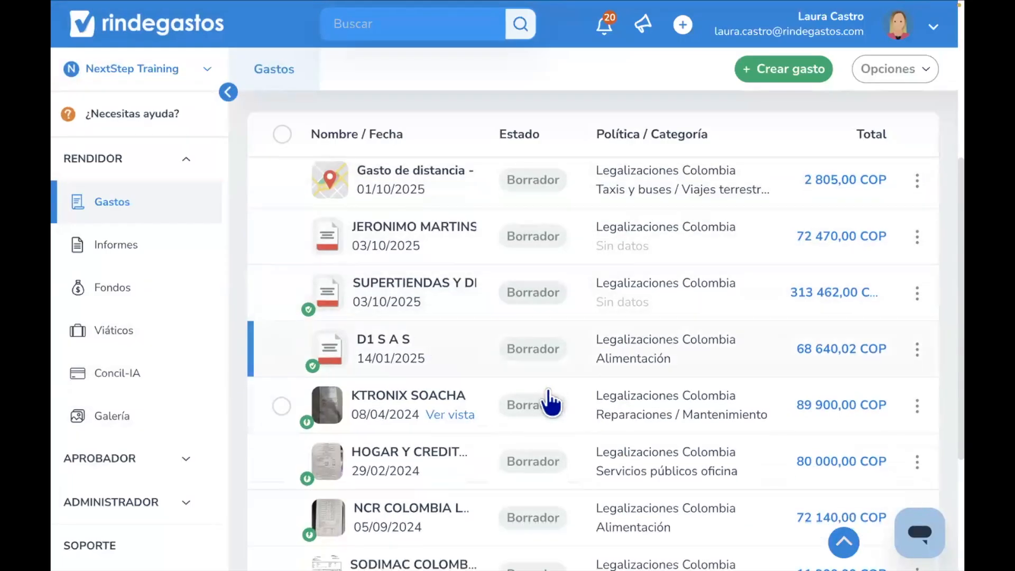
scroll(548, 404, "down", 3)
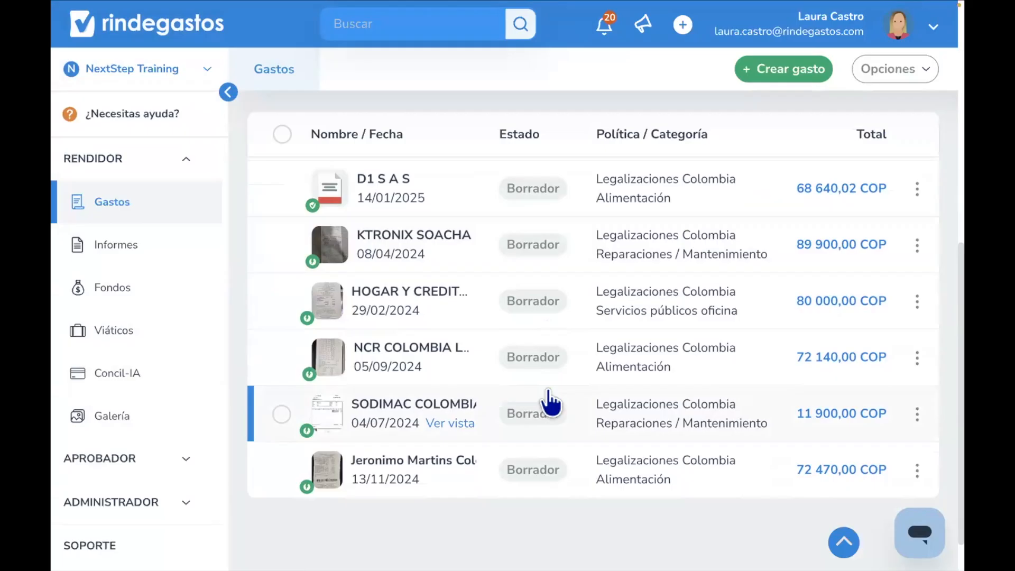
scroll(442, 346, "up", 1)
scroll(442, 346, "down", 2)
left_click(280, 421)
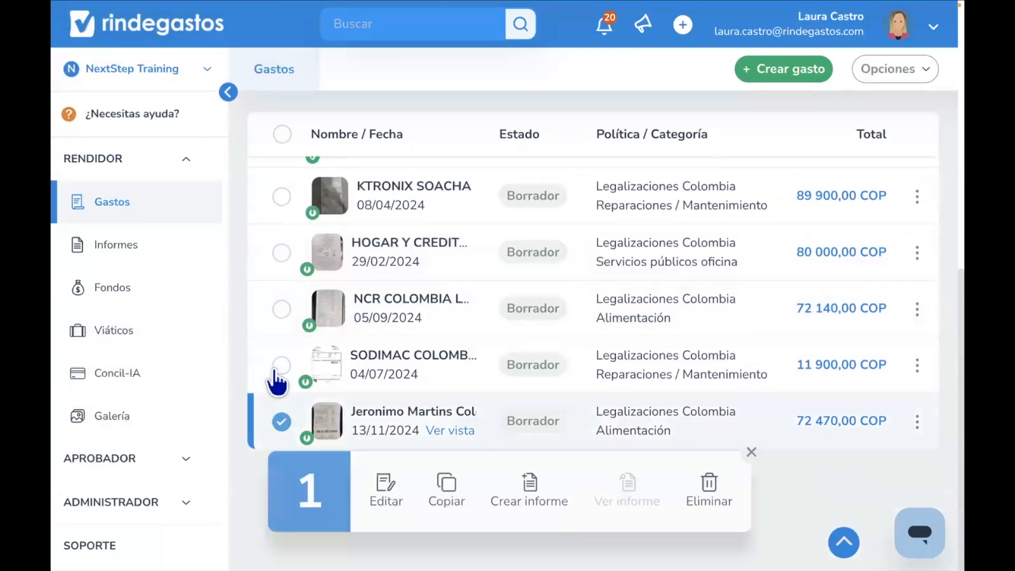
left_click(280, 367)
left_click(281, 309)
left_click(281, 252)
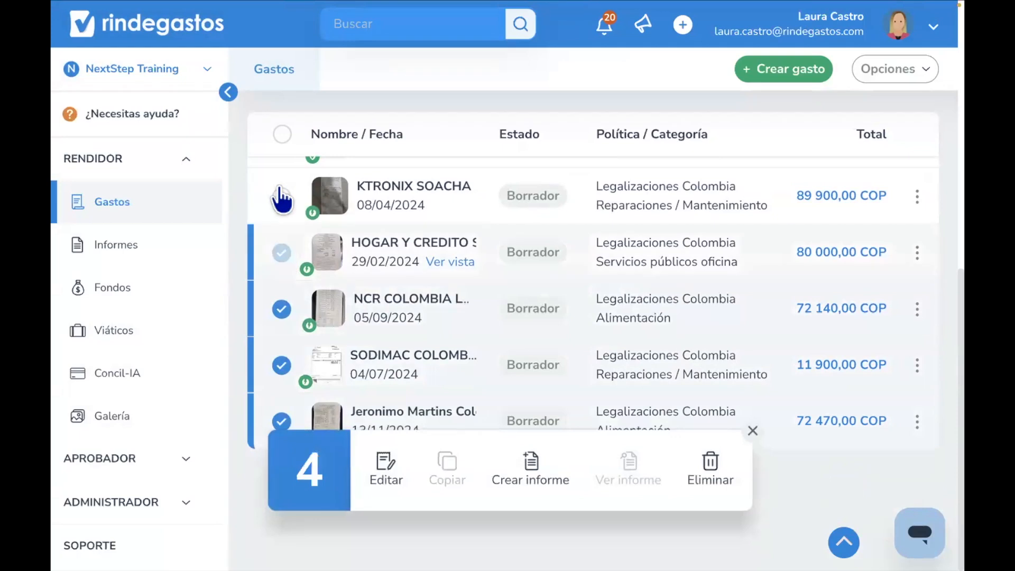
left_click(282, 200)
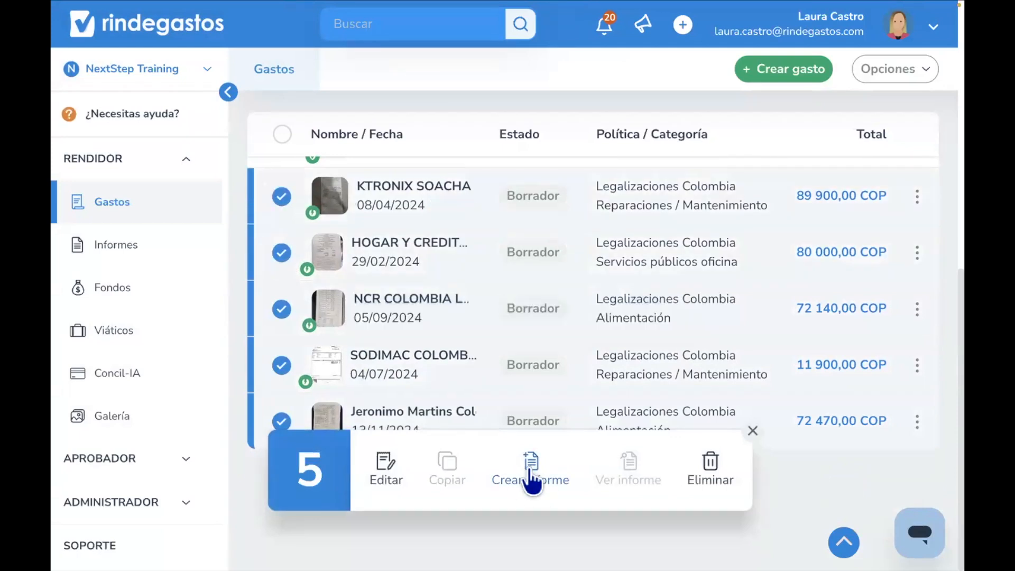
- Start a new report under the Legalizaciones Colombia policy from the reports section
left_click(177, 248)
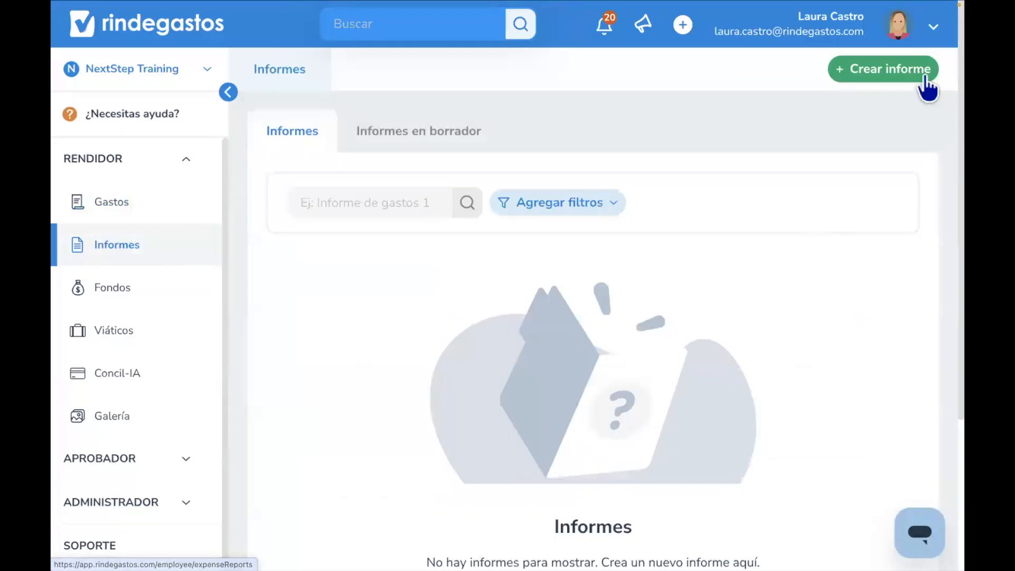
left_click(924, 79)
left_click(583, 208)
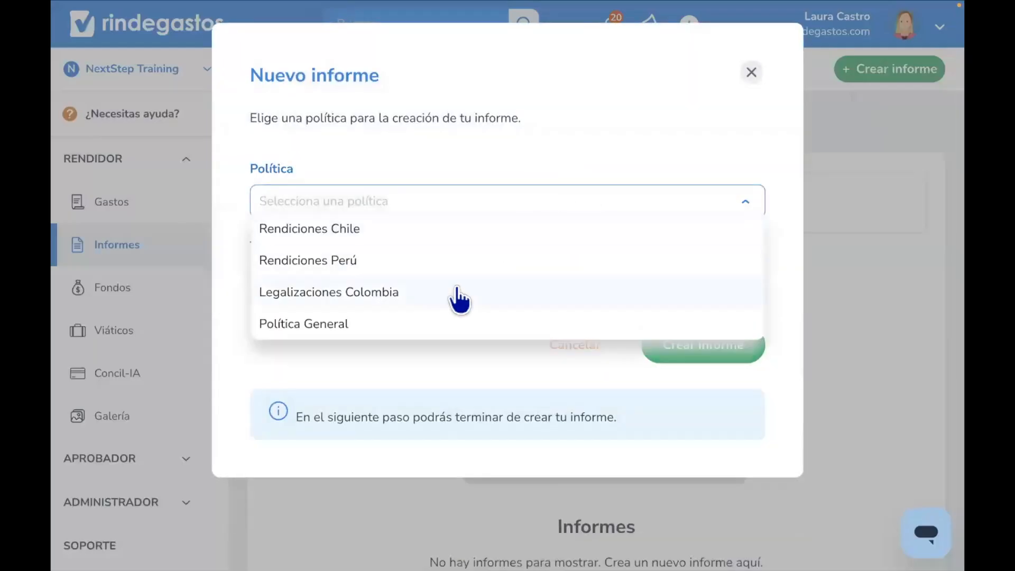
left_click(459, 298)
- Title the report Legalización and create it
left_click(421, 283)
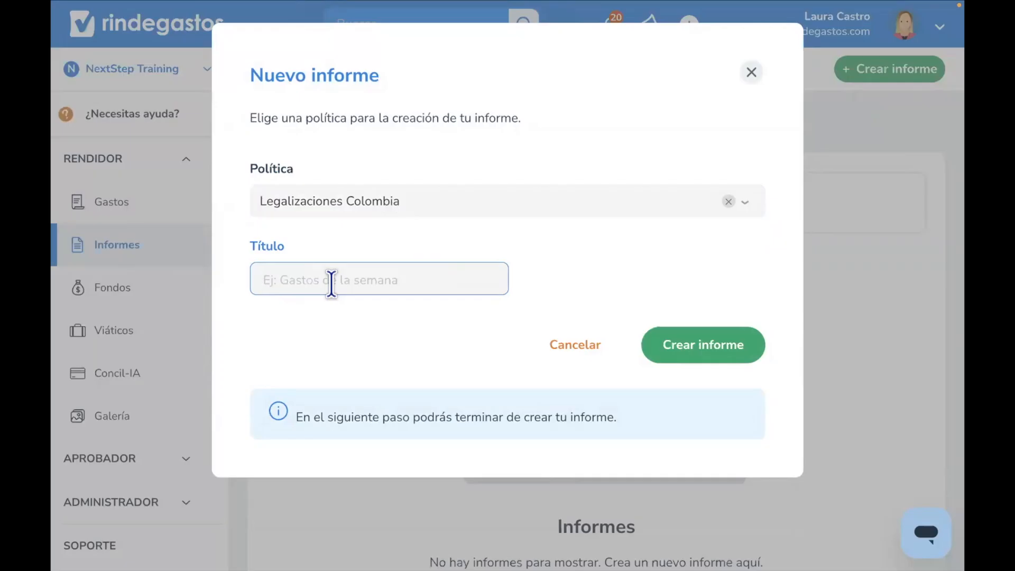
type("Legalizació")
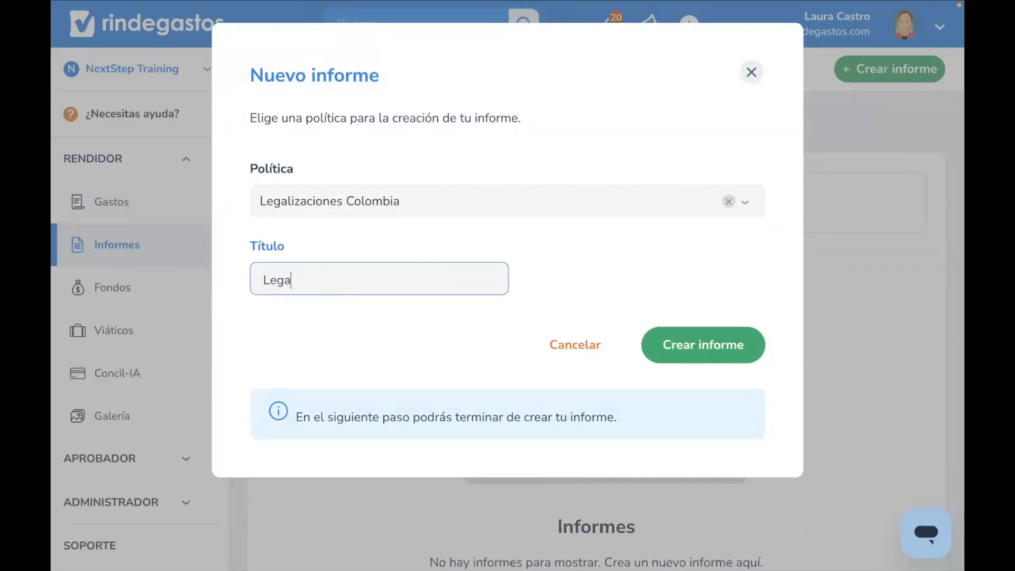
type("n")
left_click(708, 351)
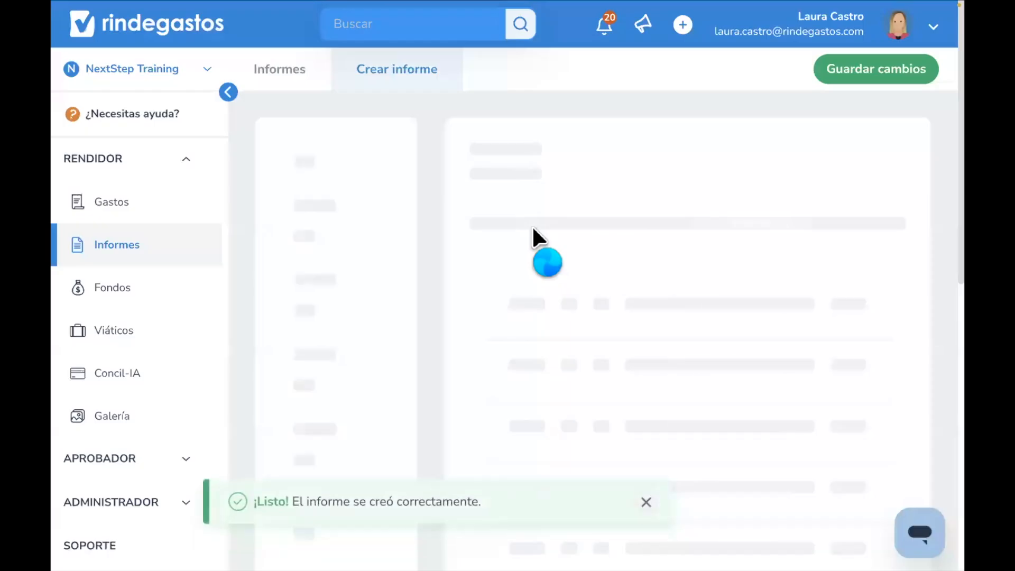
- Collapse the sidebar and select the D1 S A S, Ktronix, Hogar y Credito and NCR Colombia expenses for the report
scroll(532, 227, "down", 2)
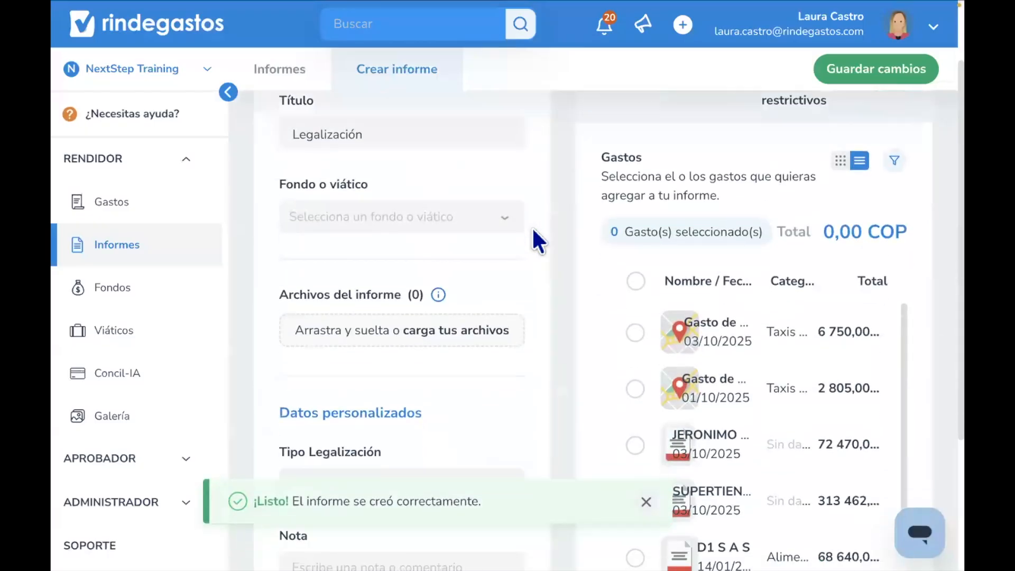
scroll(532, 227, "up", 2)
left_click(228, 93)
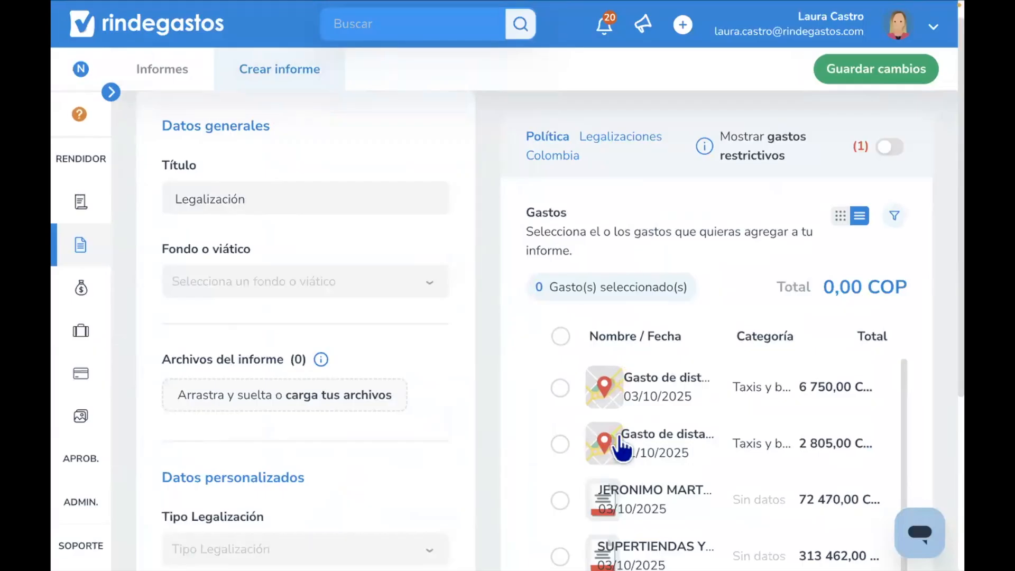
scroll(622, 449, "down", 6)
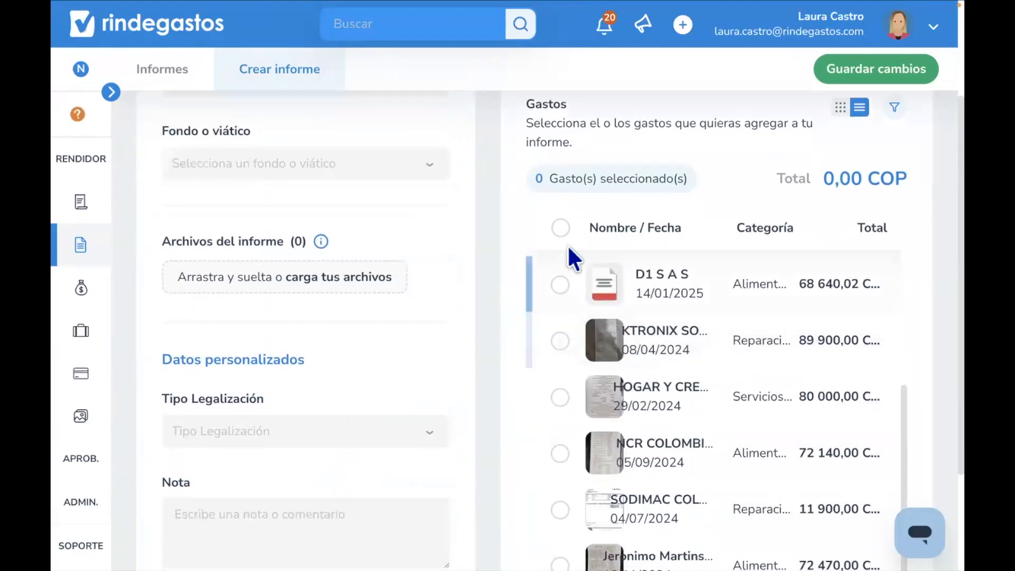
left_click(561, 228)
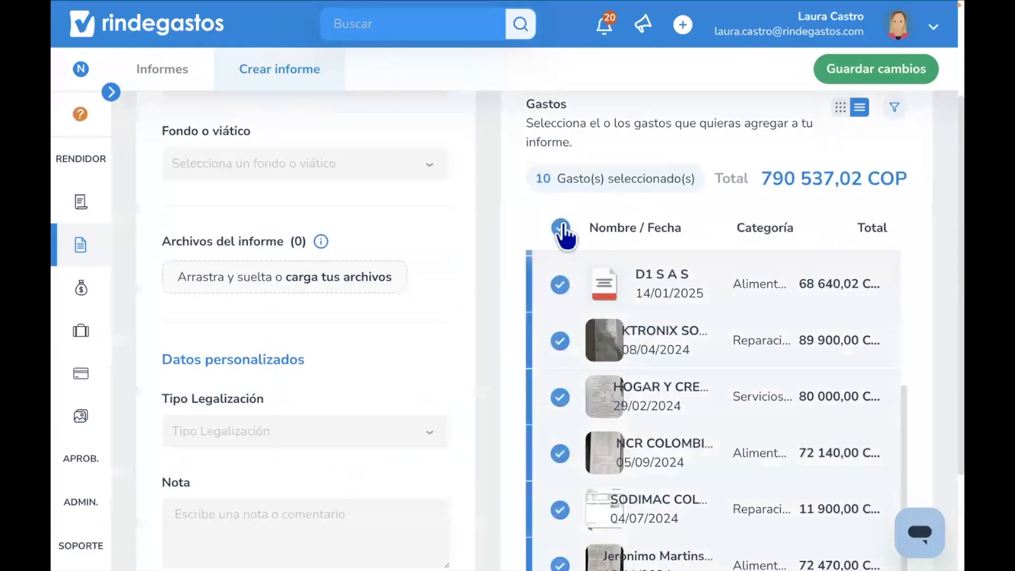
left_click(563, 231)
left_click(561, 285)
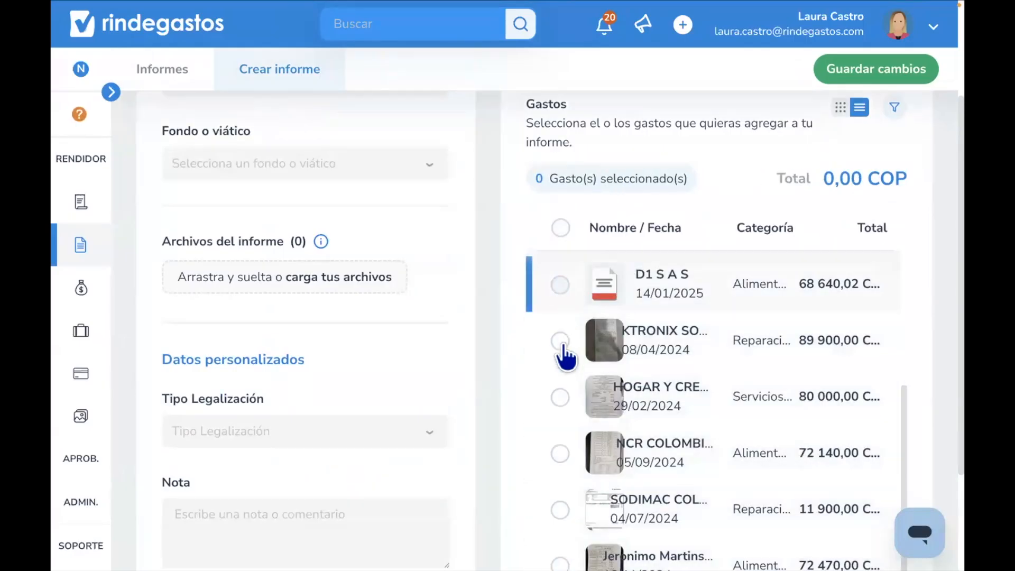
left_click(560, 342)
left_click(560, 398)
left_click(560, 453)
- Link the report to the Anticipo fund with 500 000,00 COP available
scroll(565, 462, "down", 3)
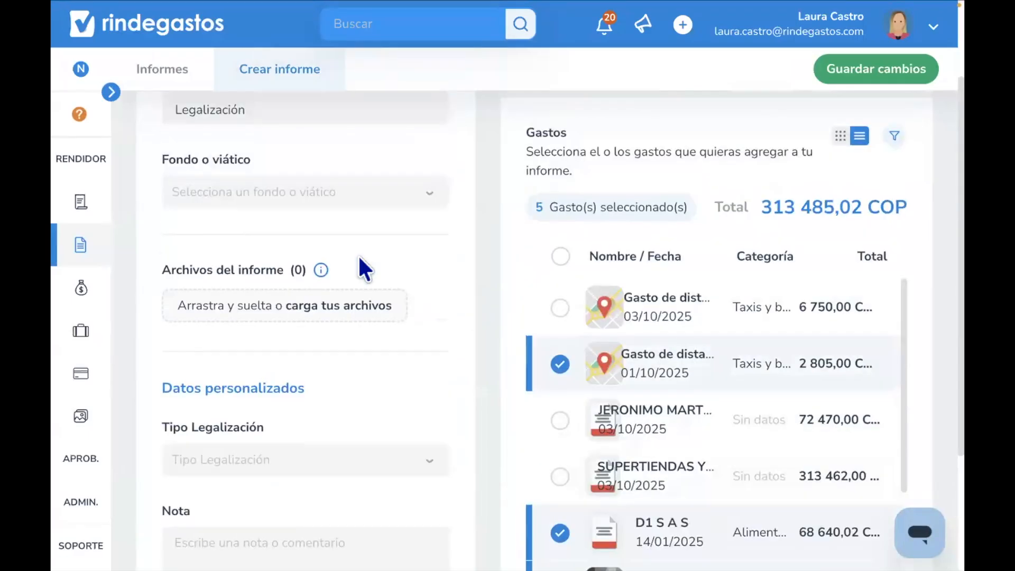
scroll(357, 267, "up", 3)
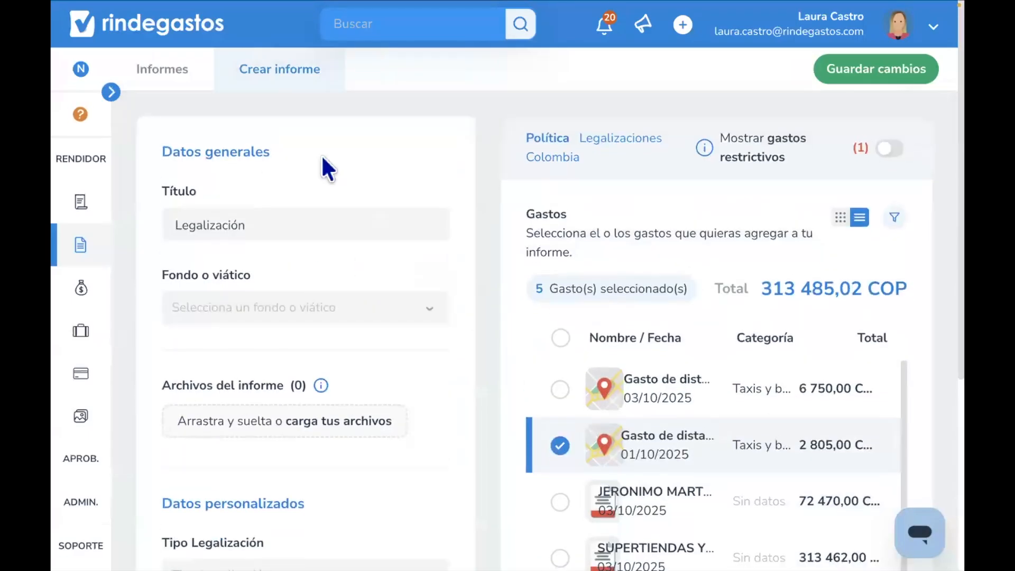
scroll(265, 155, "down", 1)
left_click(265, 155)
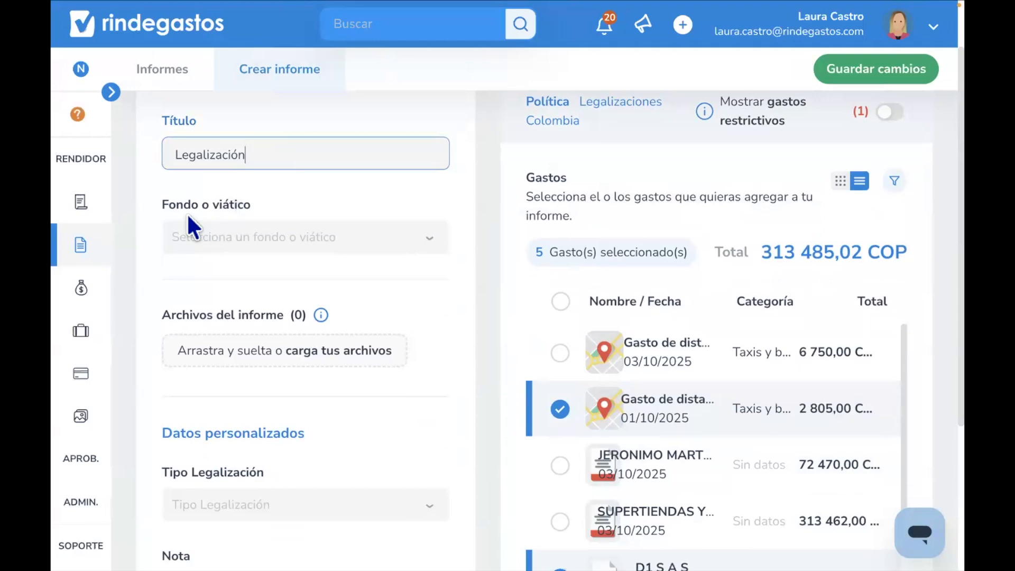
left_click(296, 238)
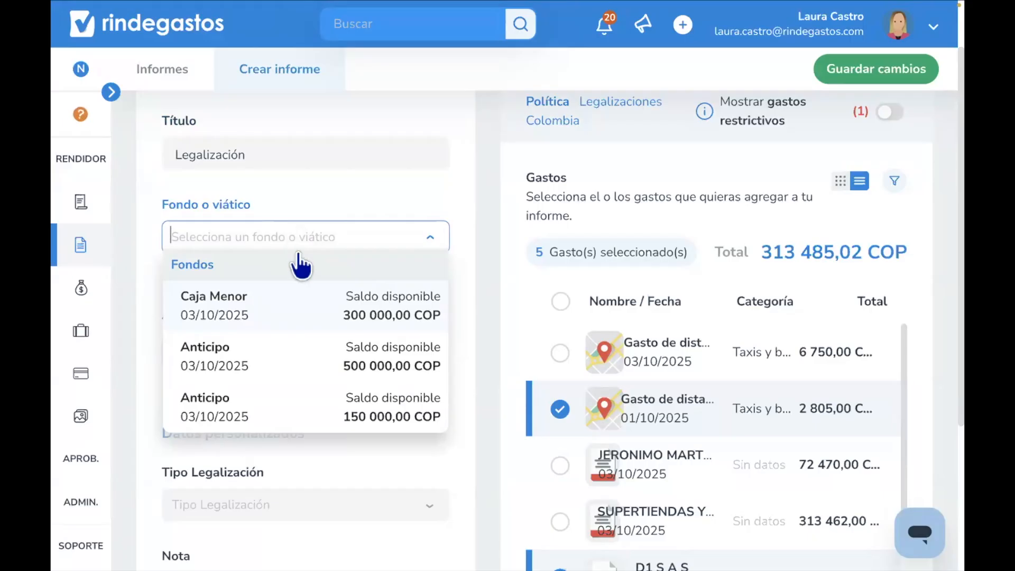
left_click(287, 366)
scroll(286, 367, "down", 5)
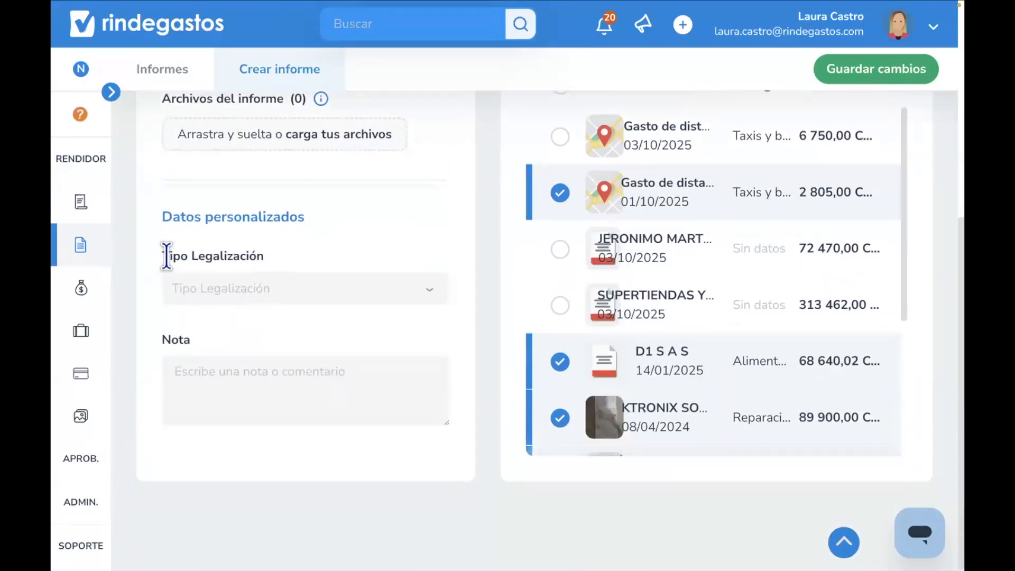
left_click_drag(161, 257, 276, 253)
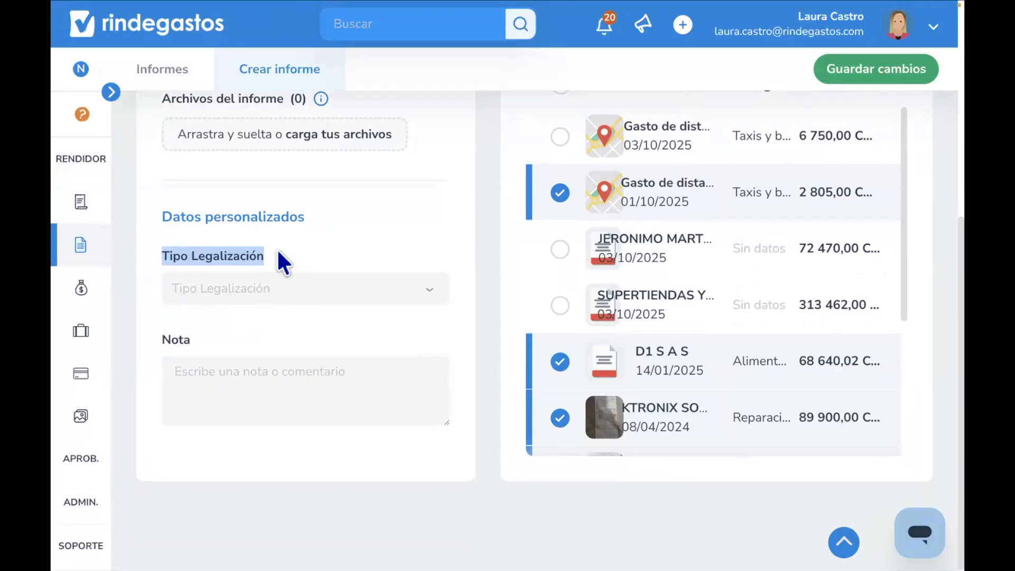
- Set the report's Tipo Legalización to Anticipo and save the changes
left_click(250, 296)
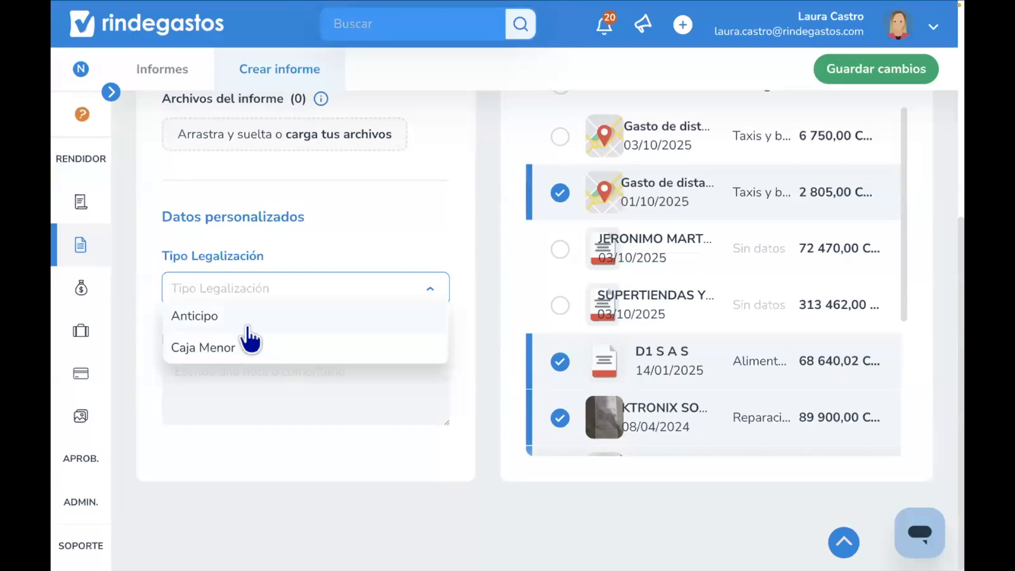
left_click(290, 259)
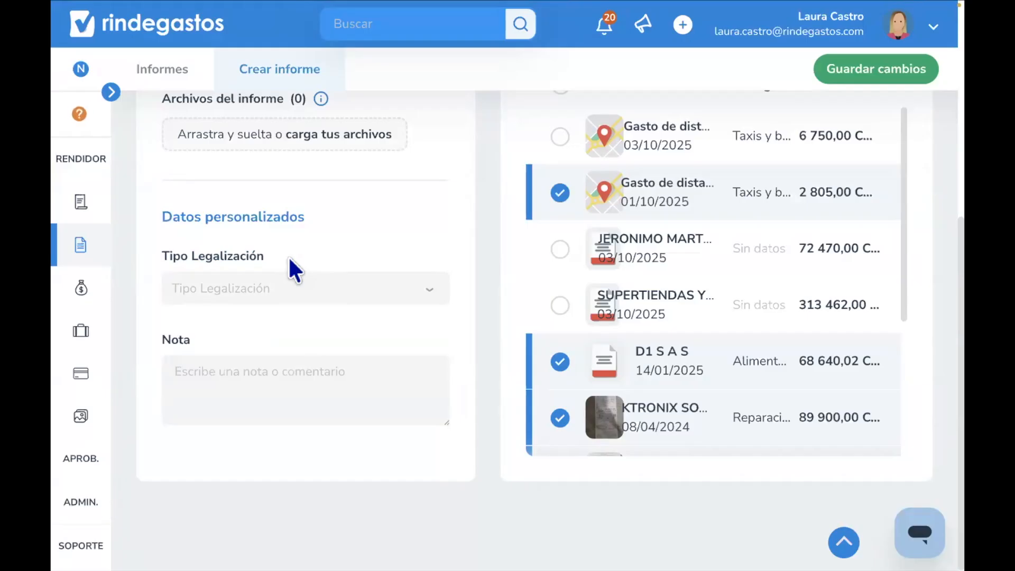
left_click(286, 290)
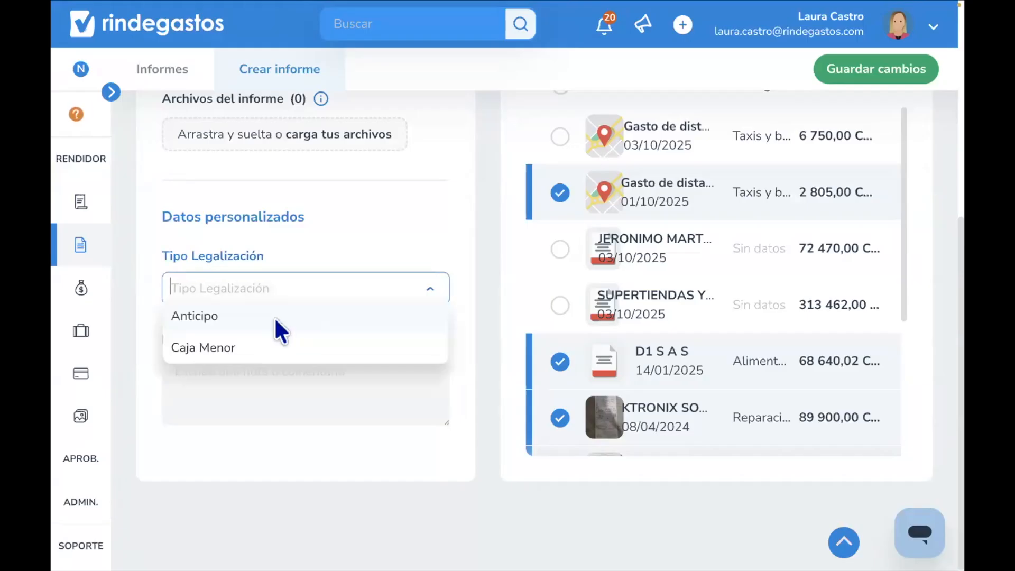
left_click(277, 327)
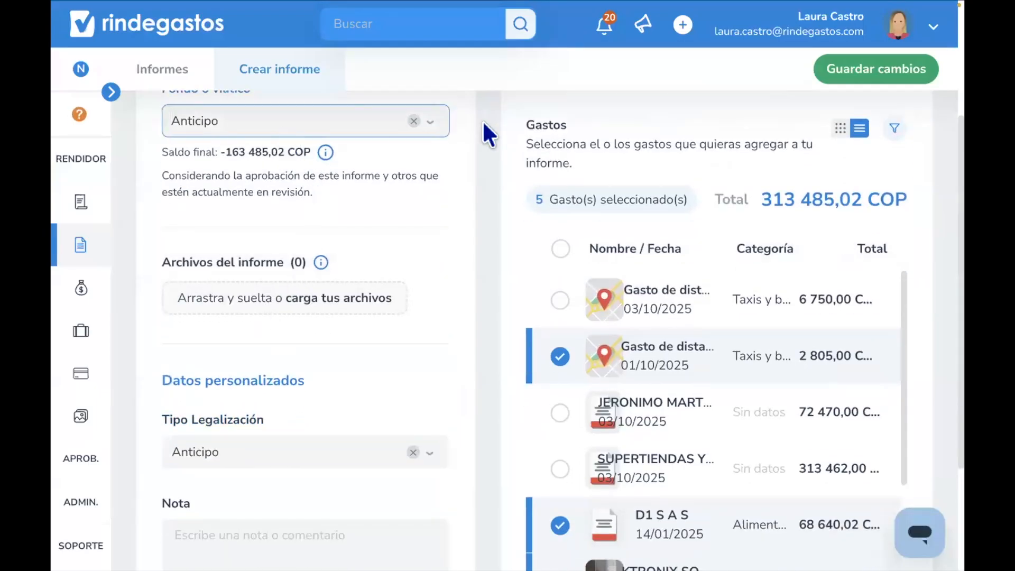
left_click(863, 71)
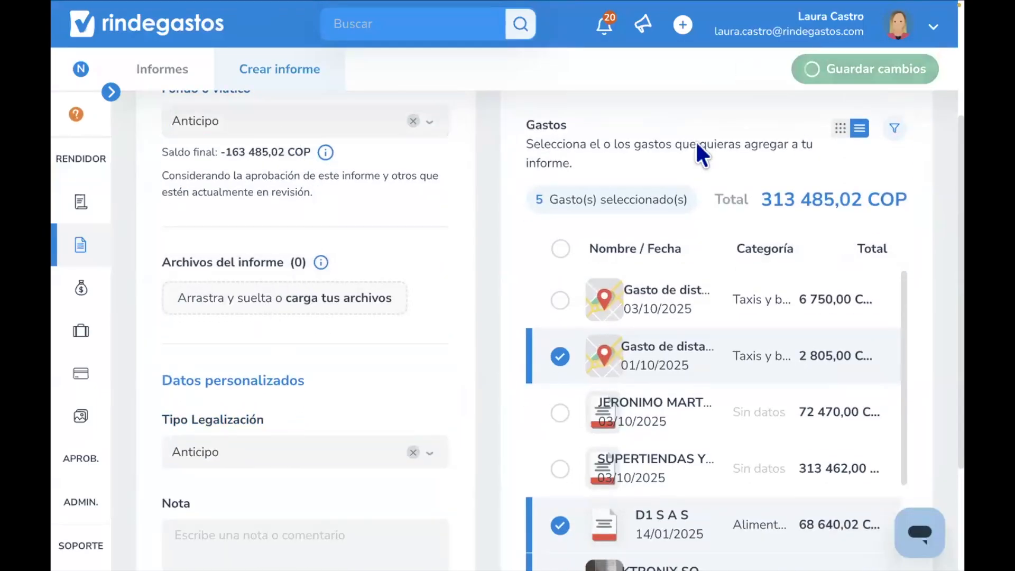
- Review the saved report's expenses and send the Legalización report to its approver
scroll(659, 310, "down", 3)
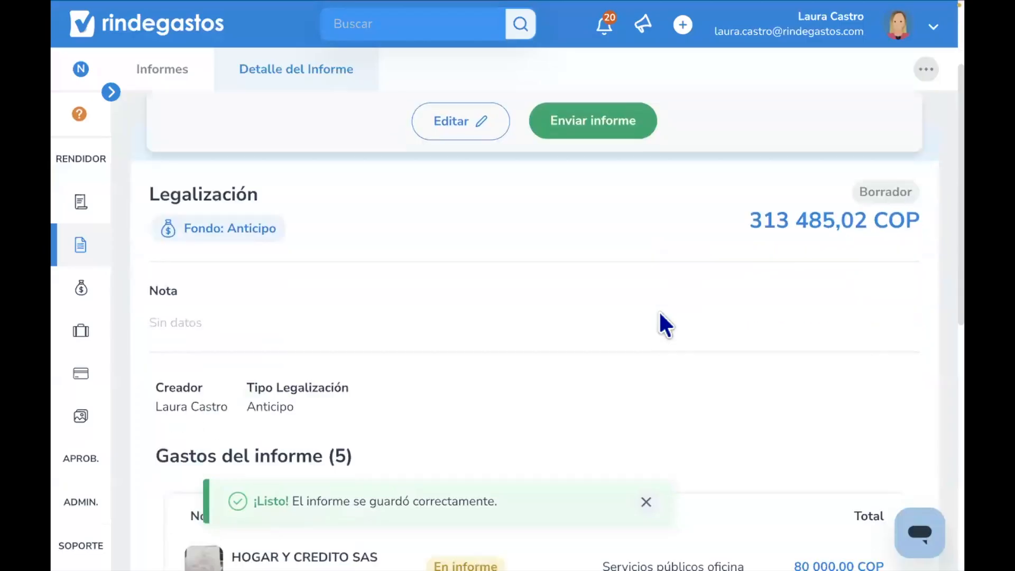
scroll(729, 253, "up", 1)
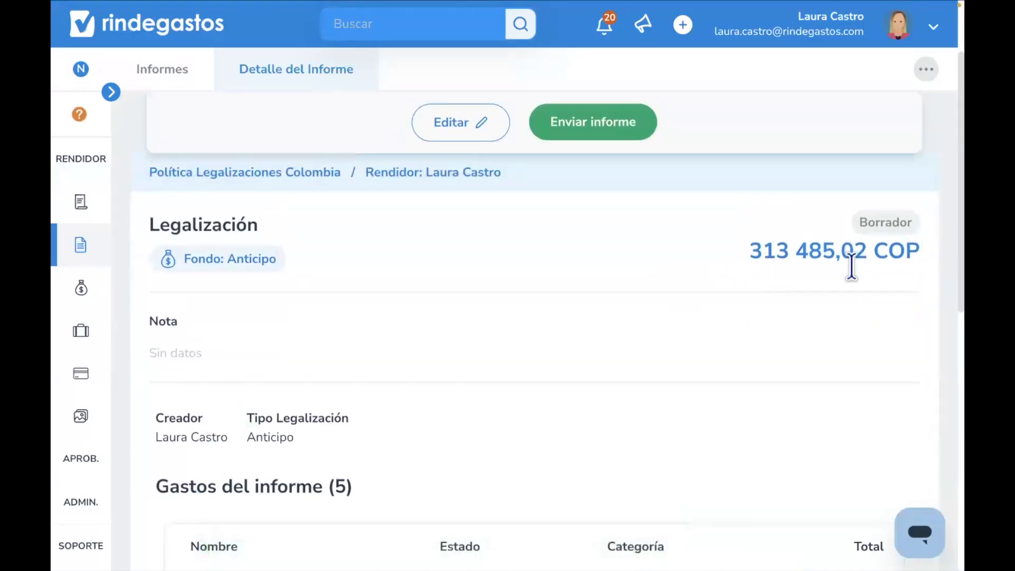
scroll(856, 274, "down", 6)
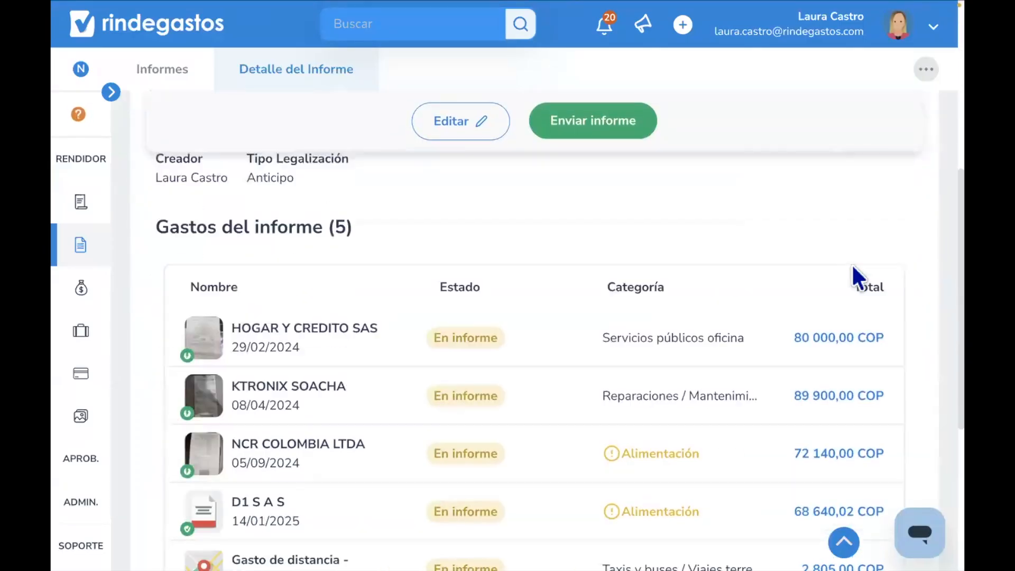
scroll(856, 277, "down", 2)
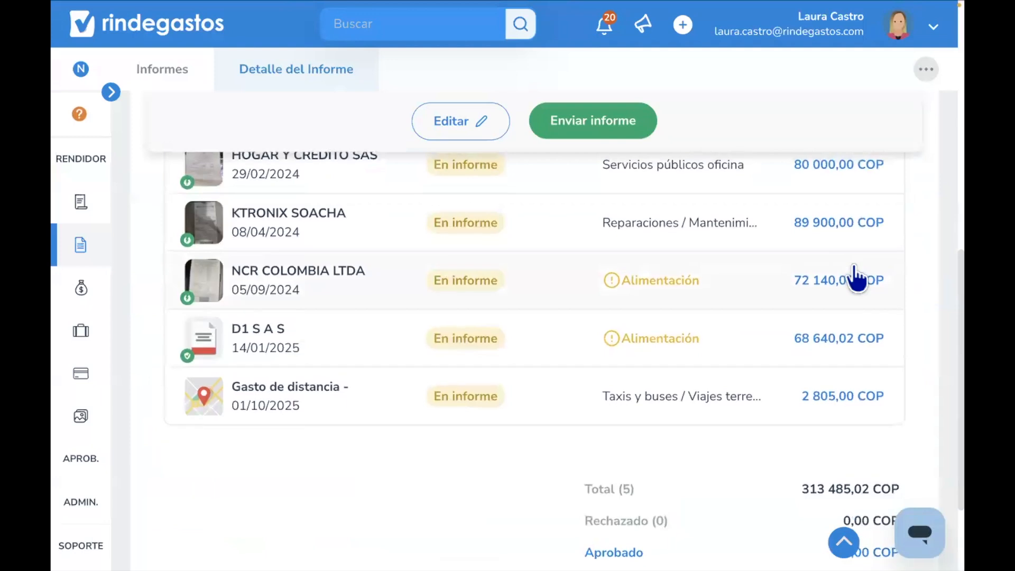
scroll(856, 278, "up", 9)
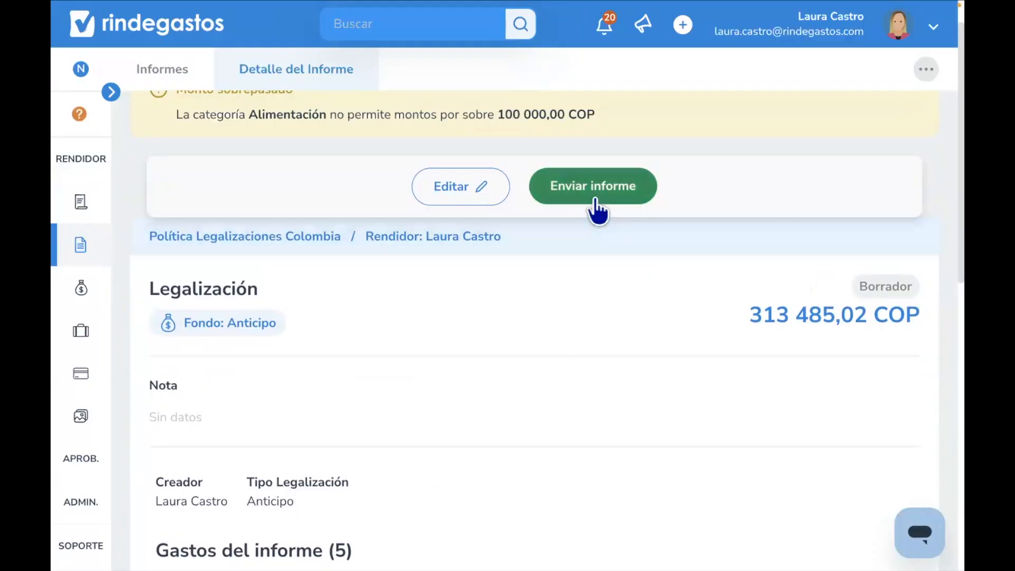
left_click(586, 193)
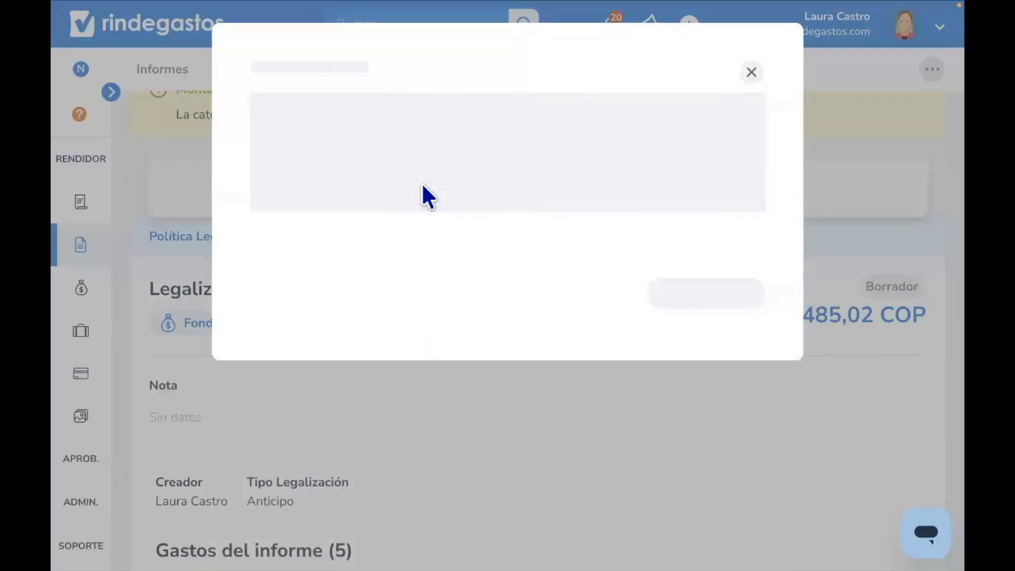
scroll(423, 185, "down", 3)
scroll(421, 182, "down", 2)
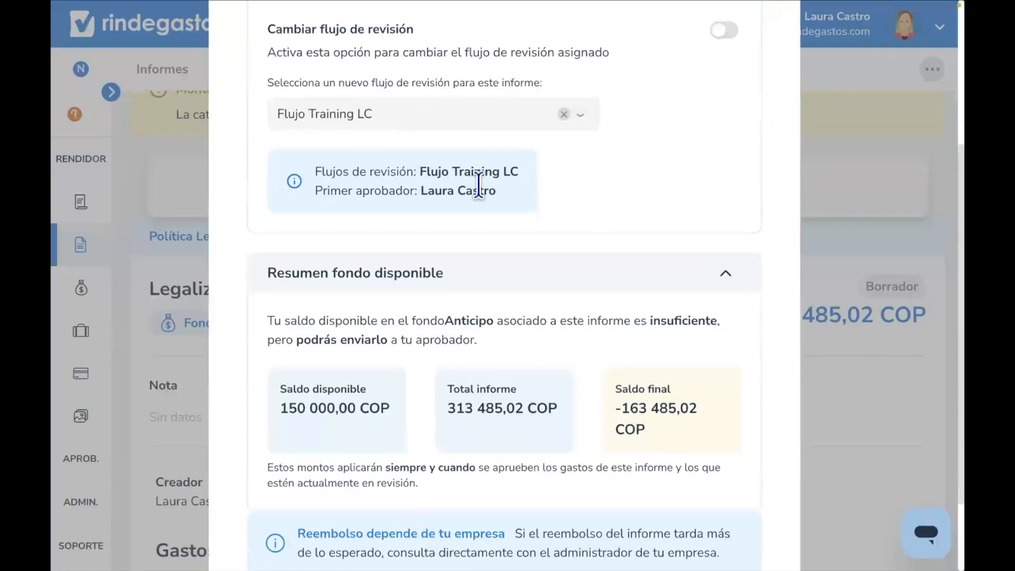
left_click_drag(502, 191, 423, 188)
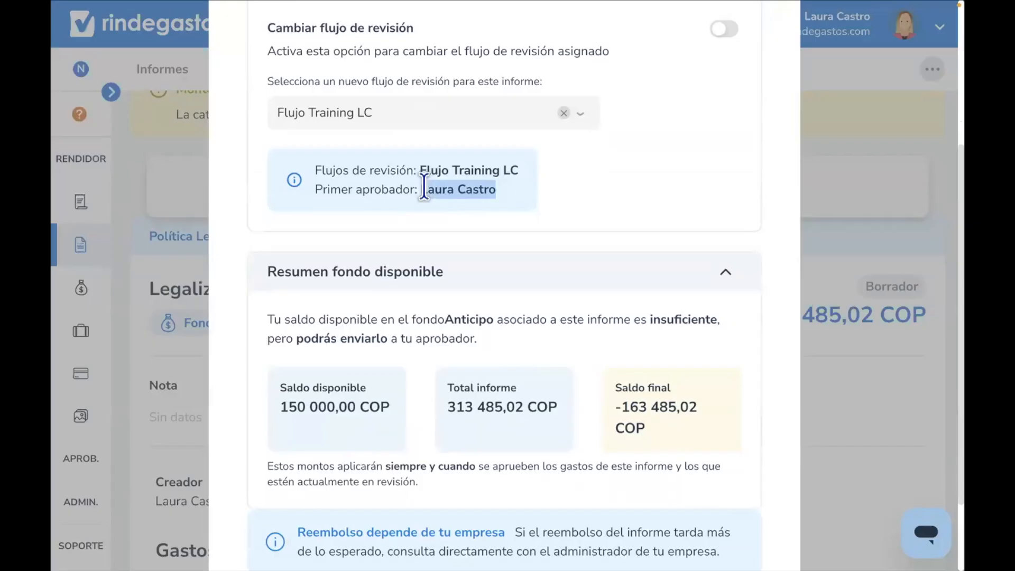
left_click(482, 248)
scroll(492, 244, "down", 2)
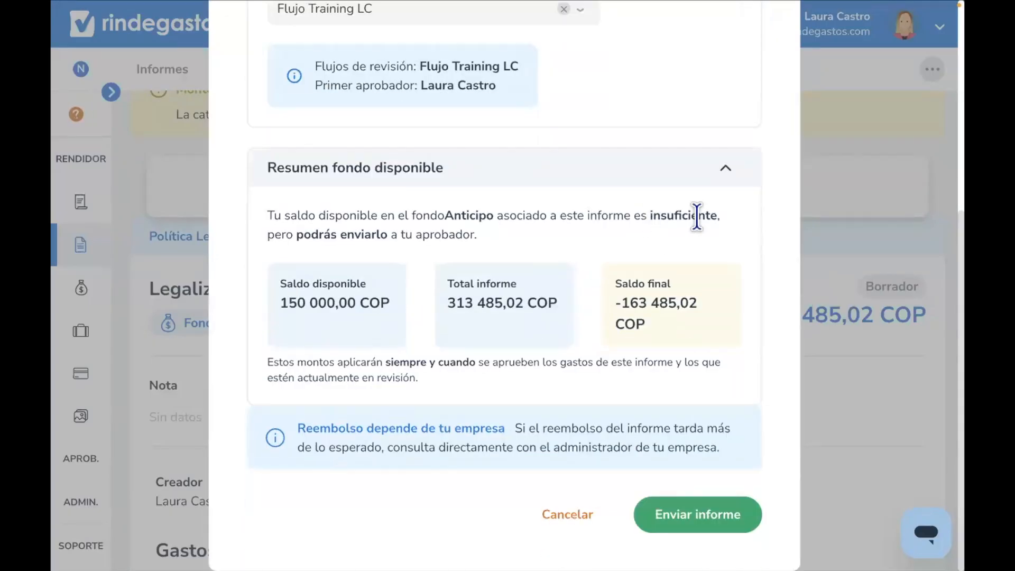
left_click_drag(719, 214, 647, 217)
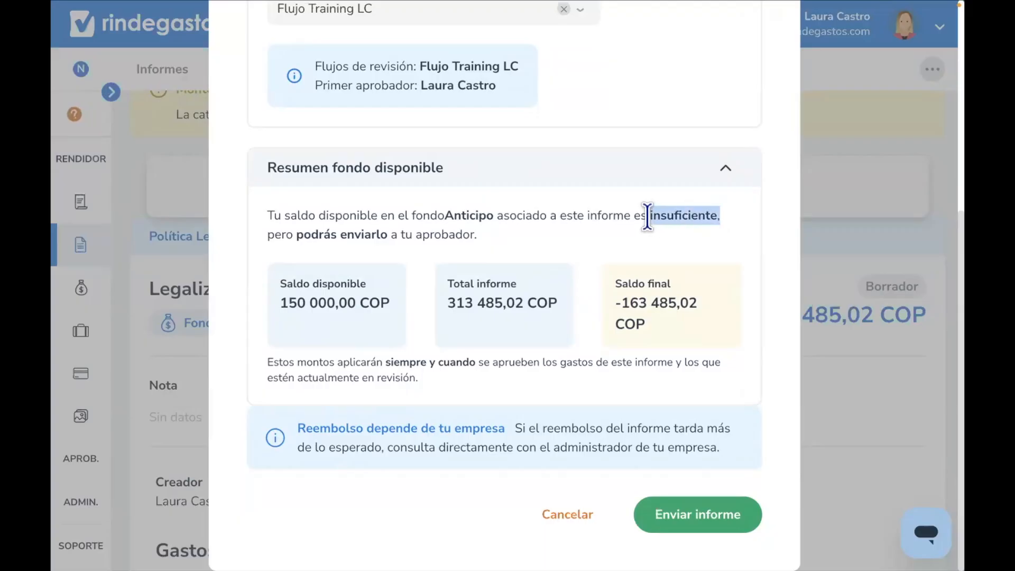
left_click(647, 251)
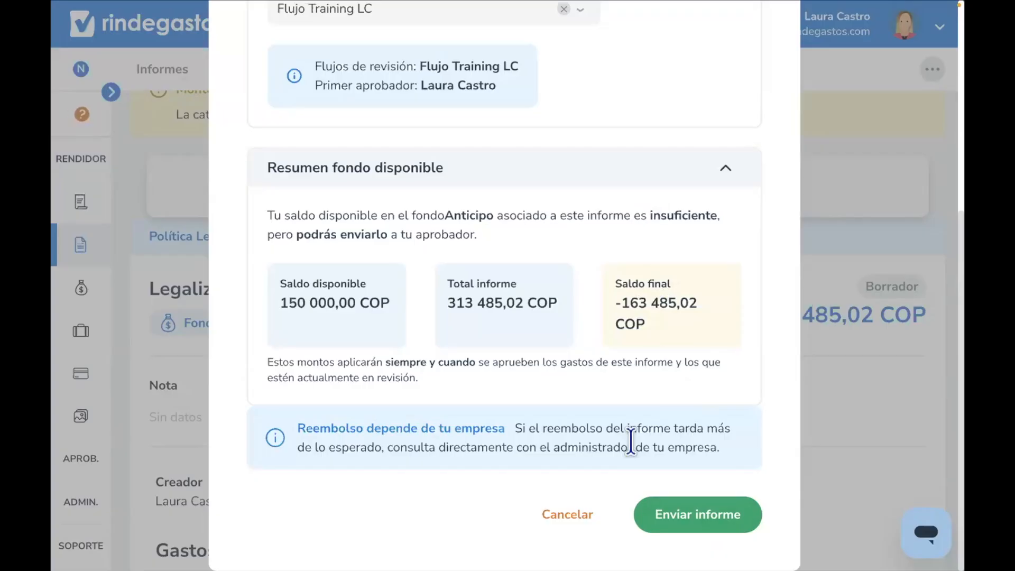
left_click_drag(647, 323, 619, 277)
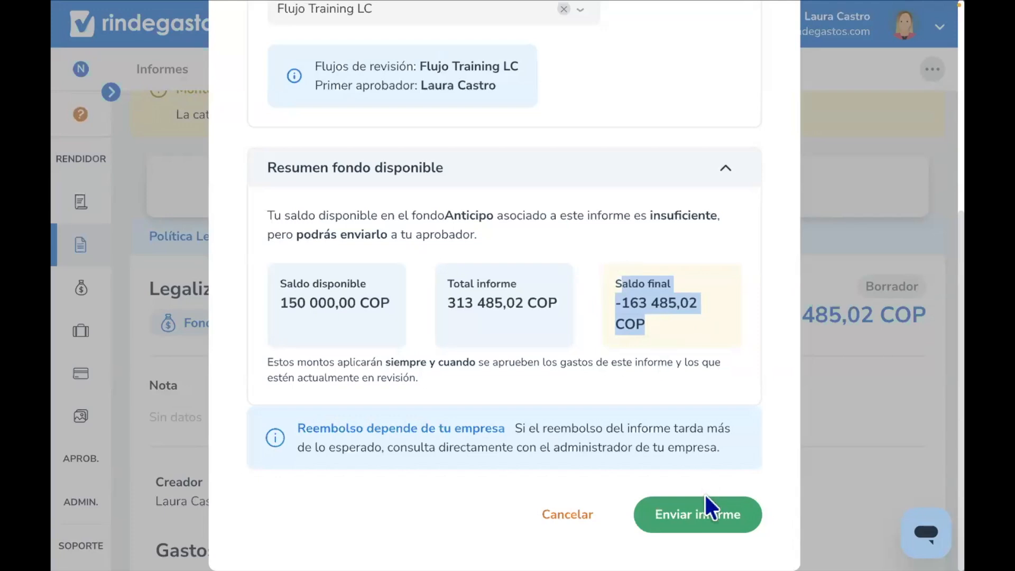
left_click(704, 515)
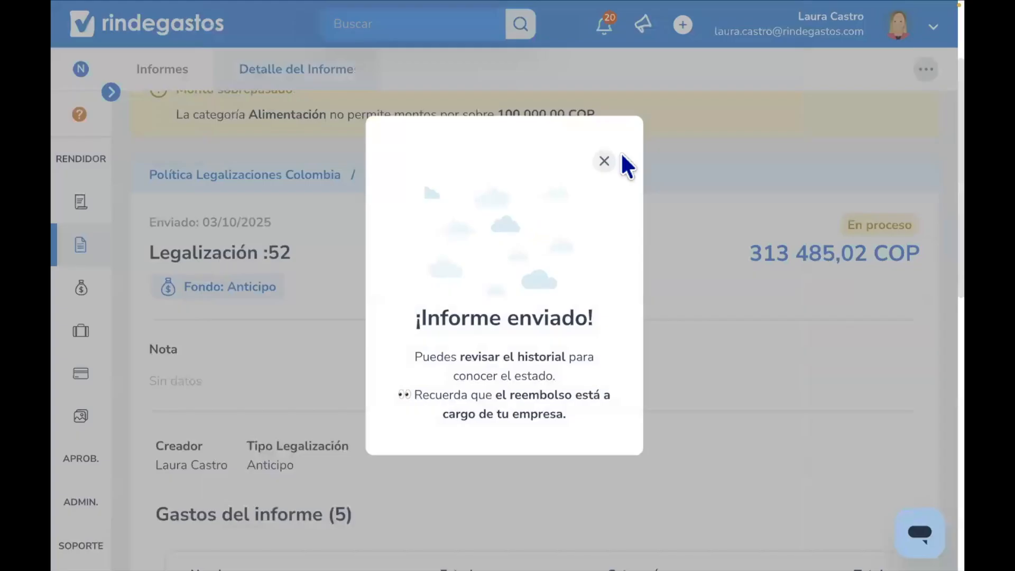
left_click(604, 162)
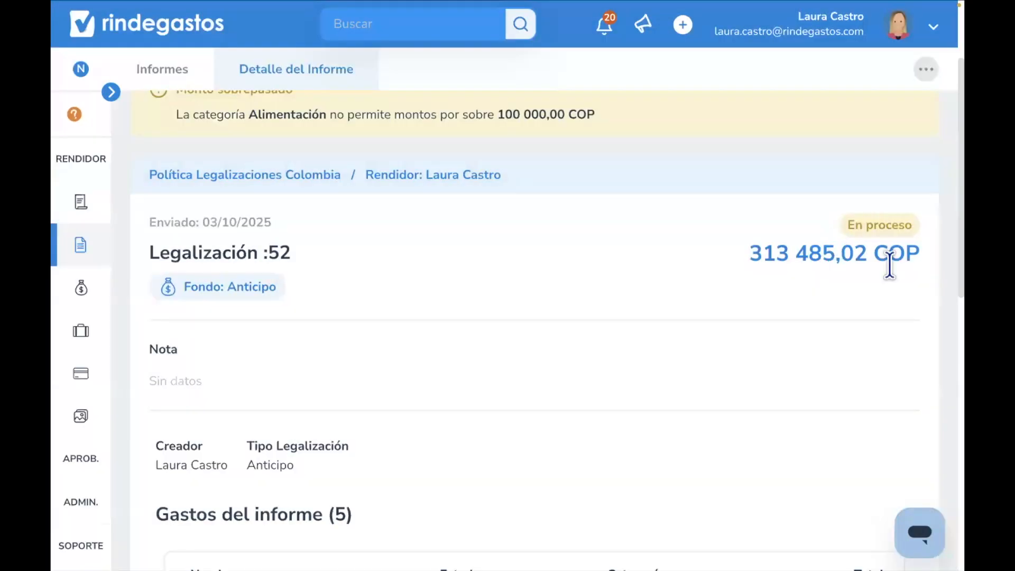
- Open the sent report's review flow panel and close it
scroll(669, 288, "down", 5)
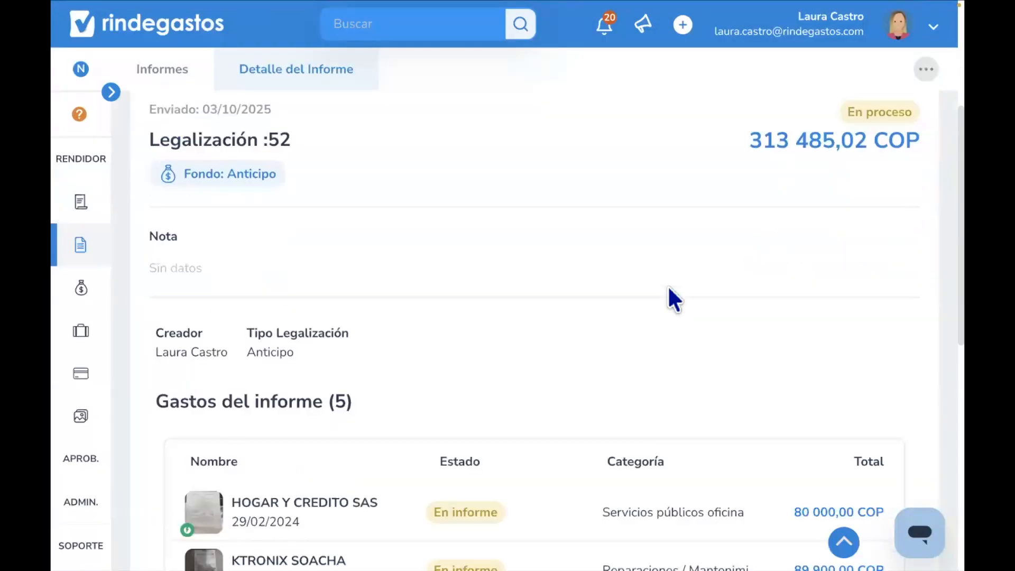
scroll(669, 293, "down", 1)
scroll(670, 295, "down", 3)
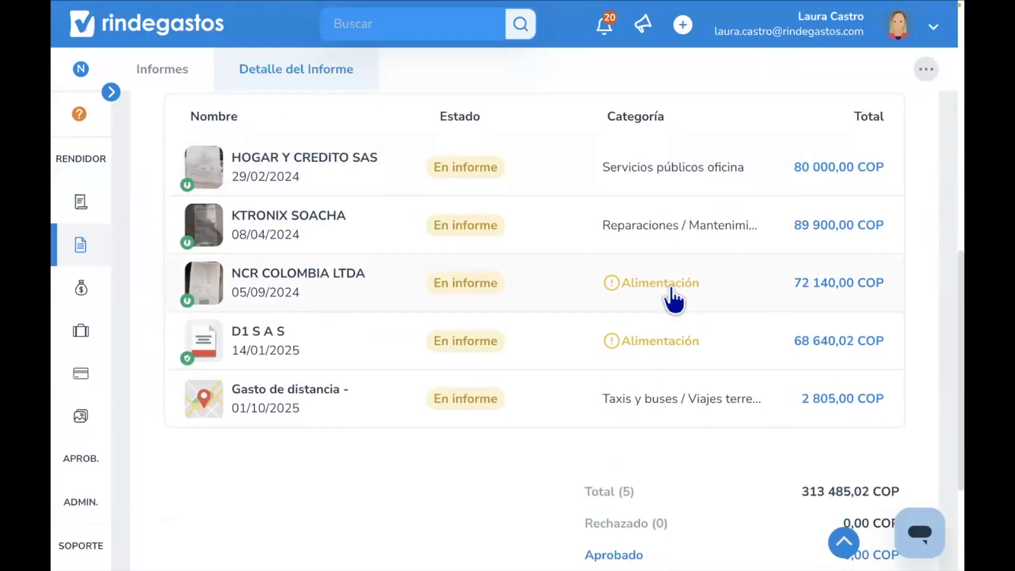
scroll(670, 290, "up", 9)
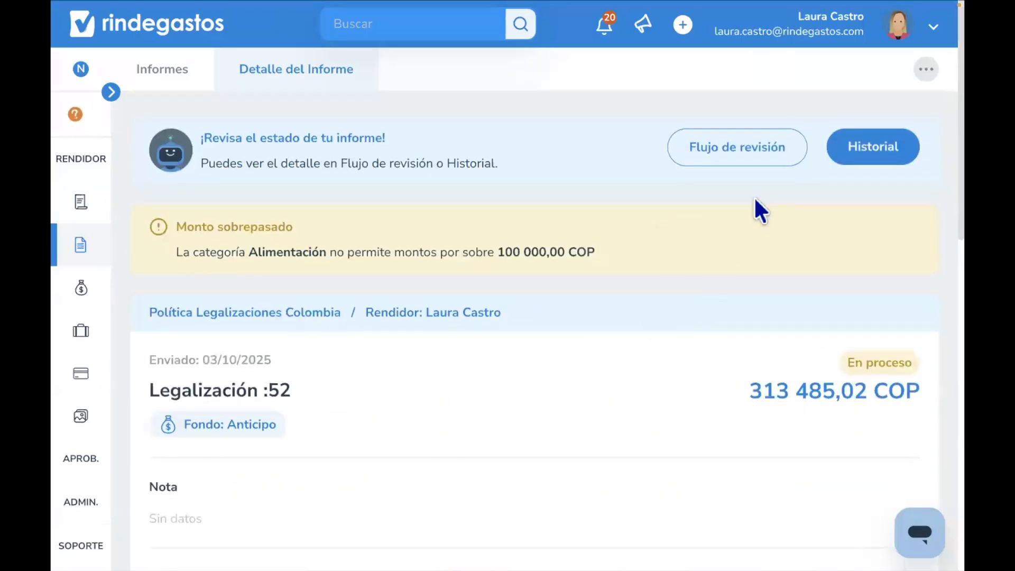
left_click(726, 159)
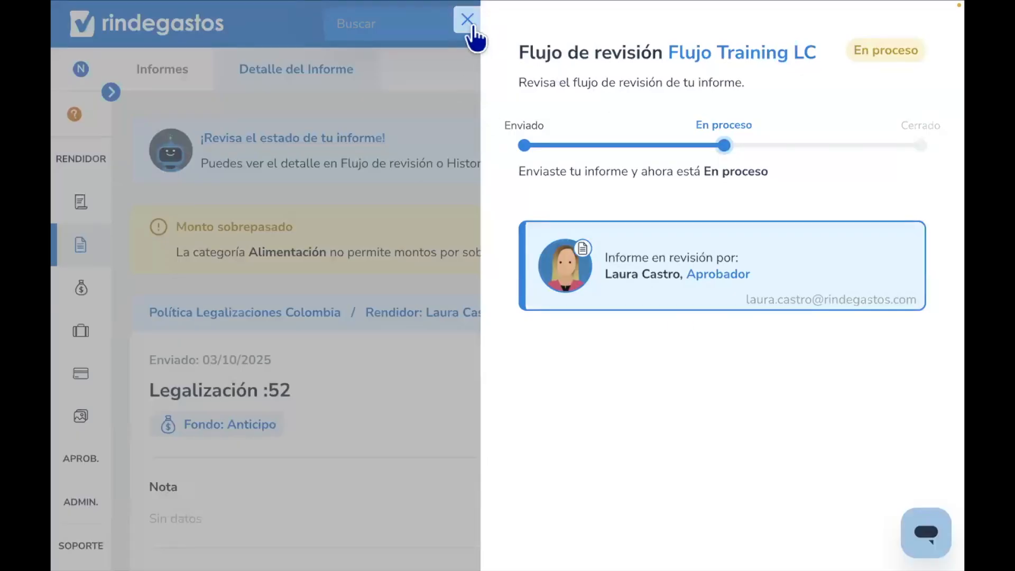
left_click(468, 22)
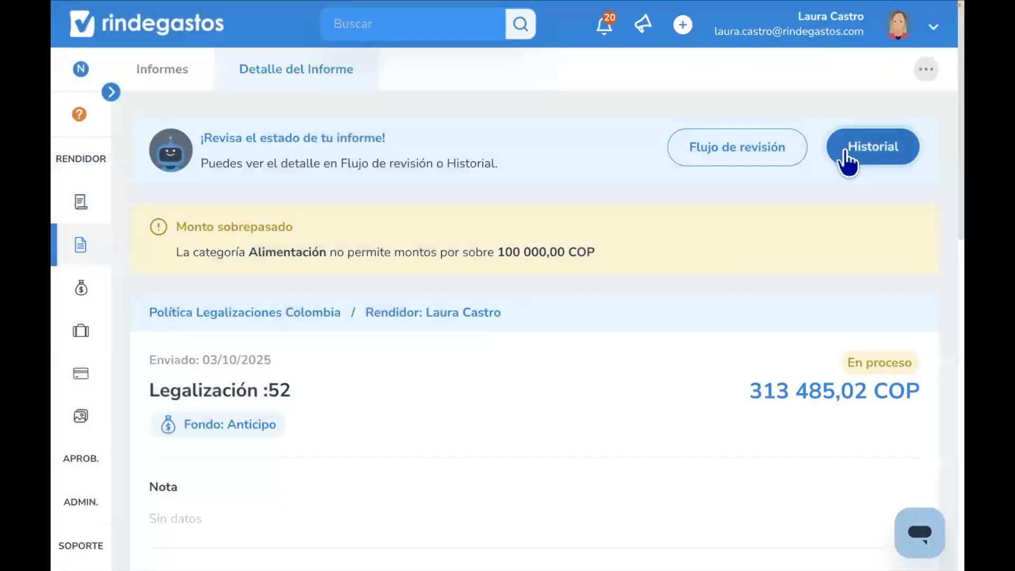
- Open the report's history panel and the download options menu, closing each
left_click(847, 159)
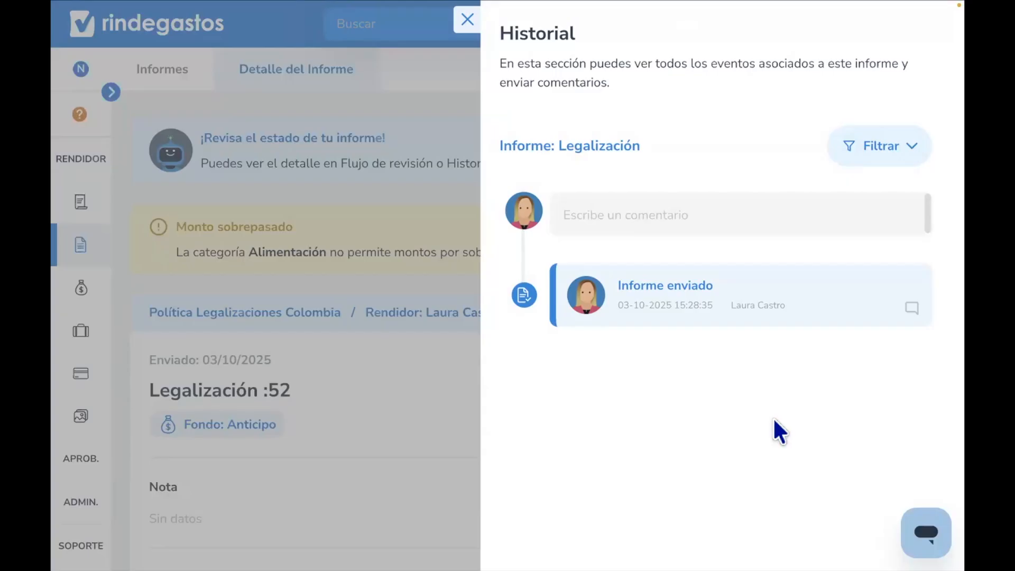
left_click(622, 215)
left_click(467, 24)
left_click(925, 71)
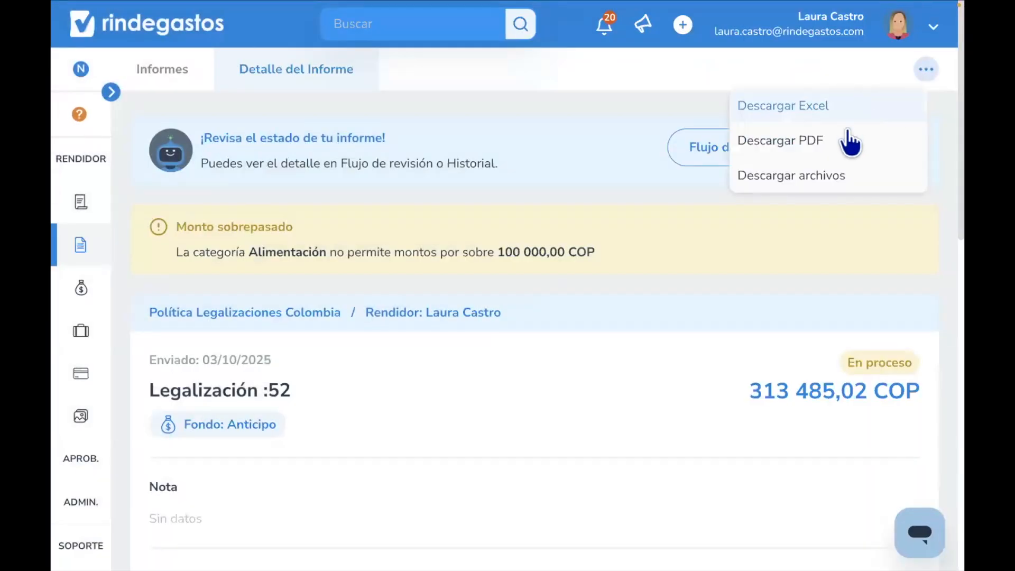
left_click(925, 70)
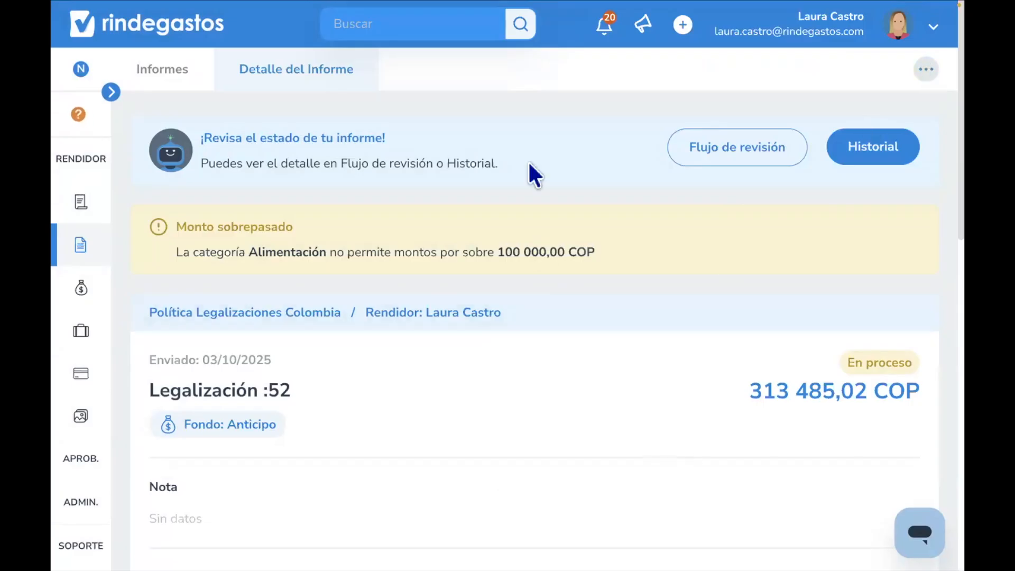
left_click(111, 91)
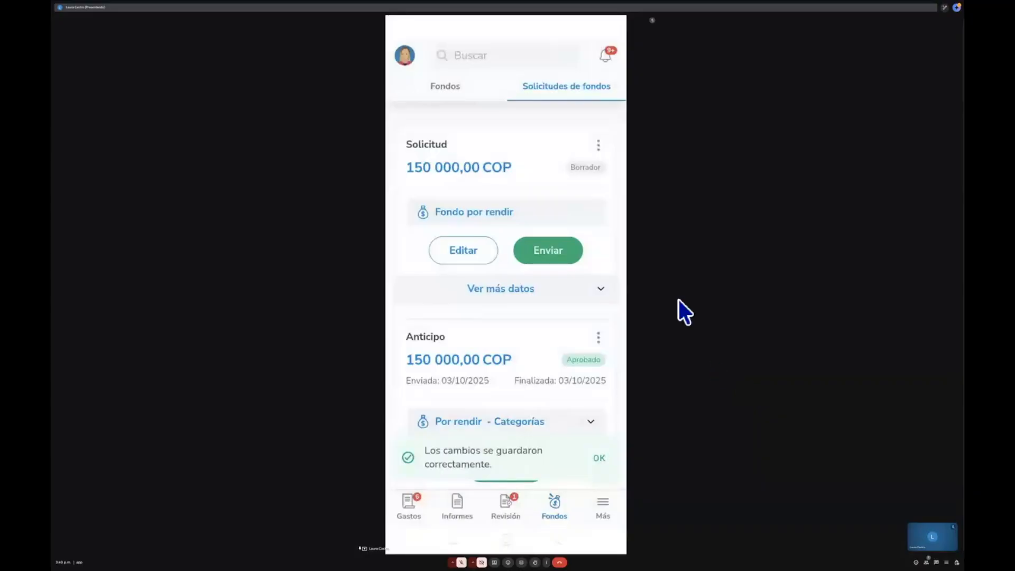
- Start a Scanit expense from the new-expense menu and choose to pick a photo from the gallery
left_click(592, 259)
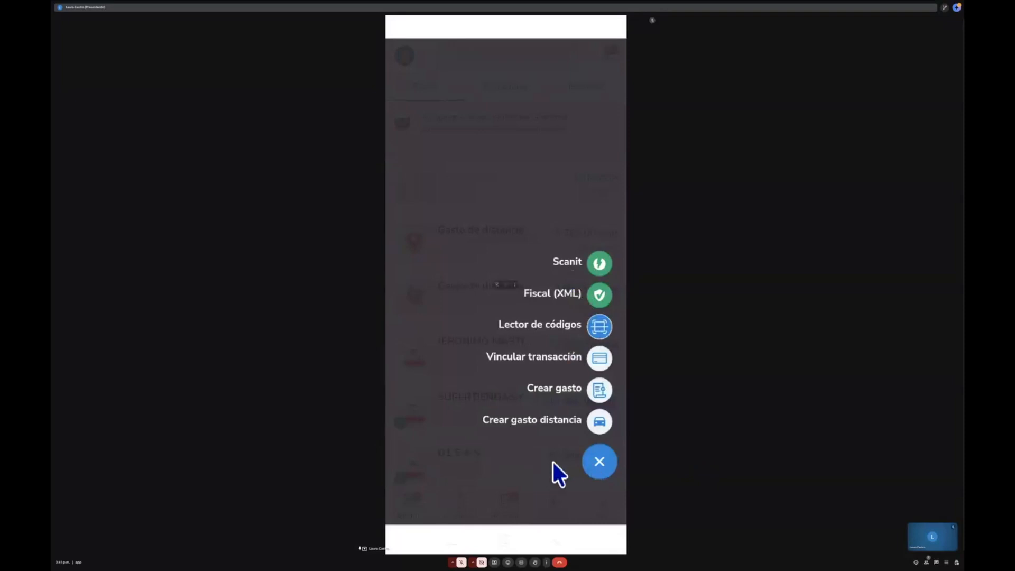
left_click(602, 462)
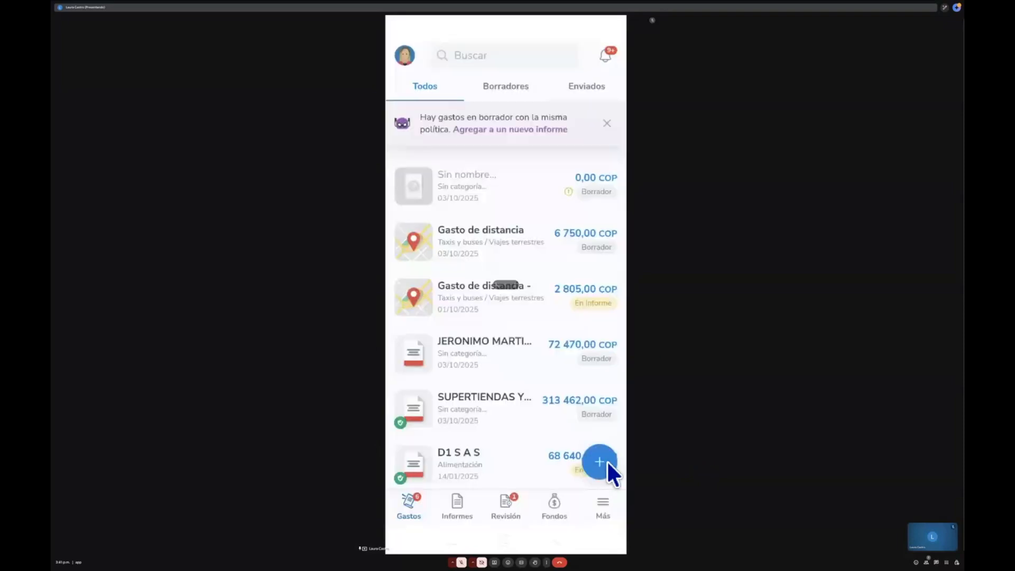
left_click(600, 462)
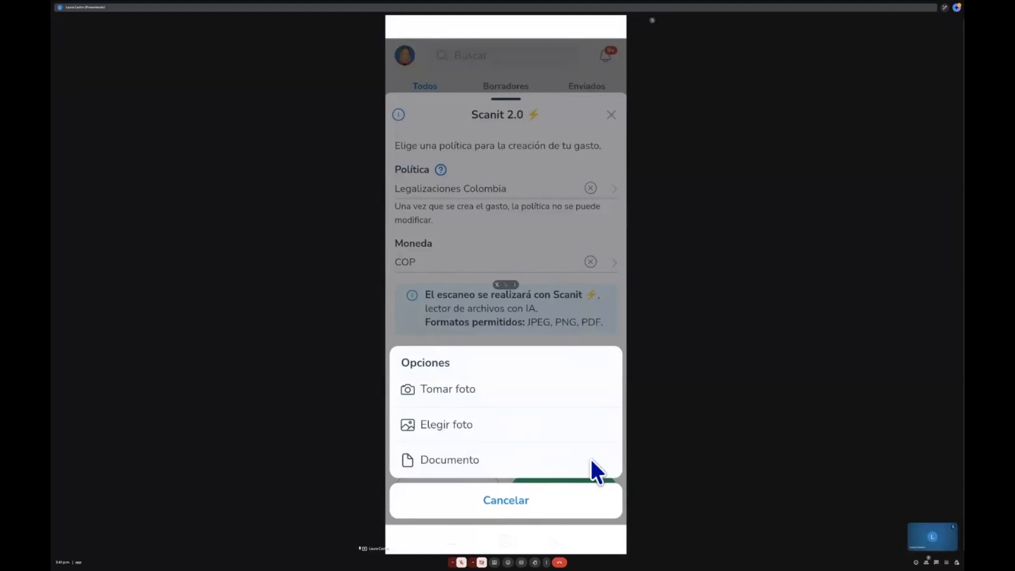
left_click(496, 427)
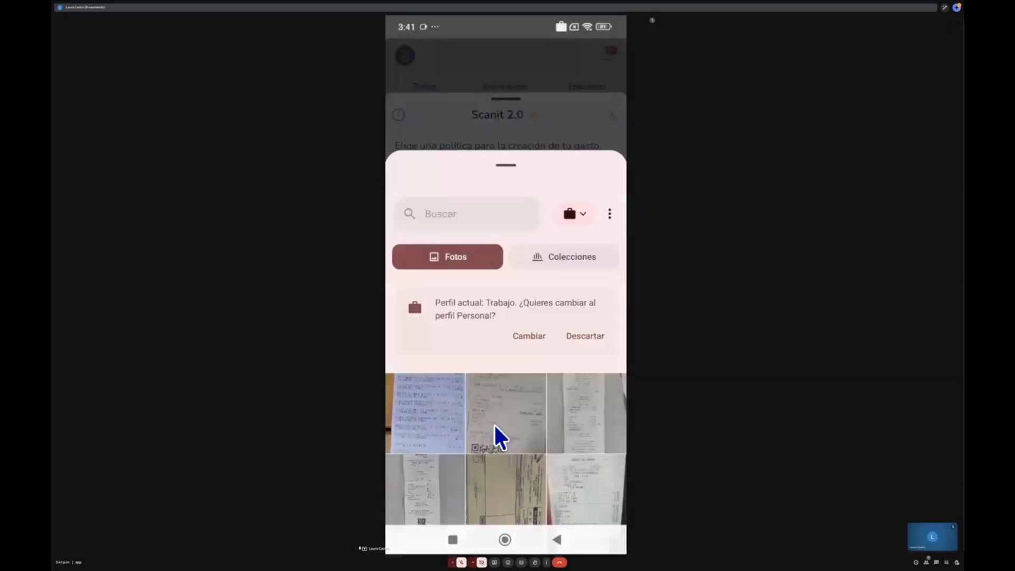
- Browse the phone gallery and select a receipt photo for Scanit to read
scroll(494, 423, "down", 10)
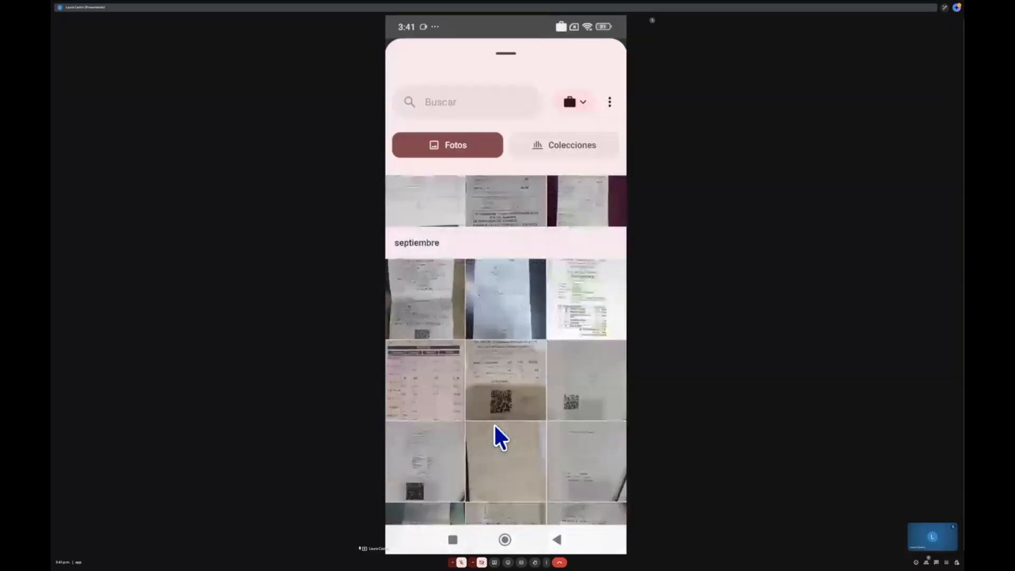
scroll(494, 423, "down", 5)
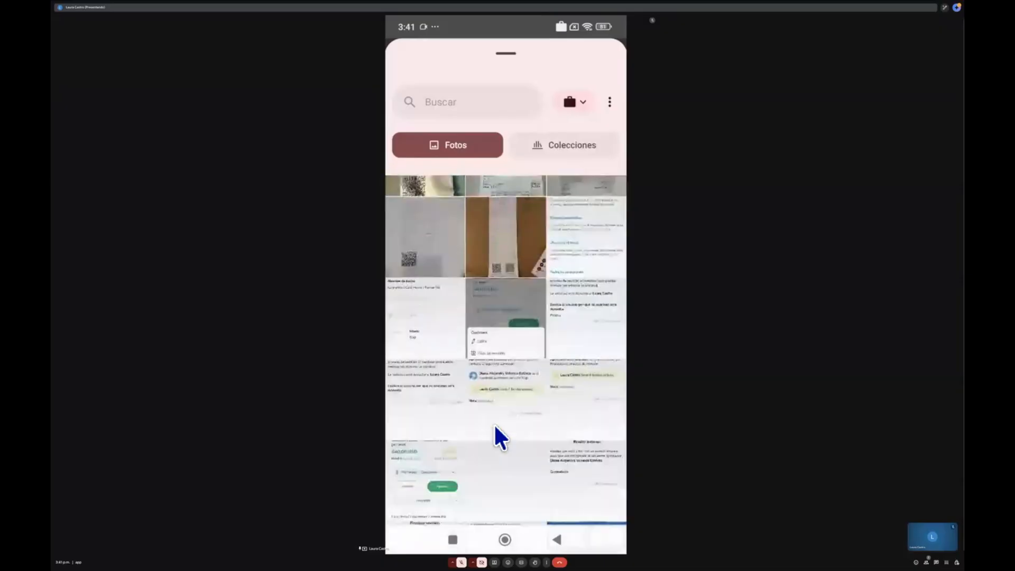
scroll(493, 423, "down", 10)
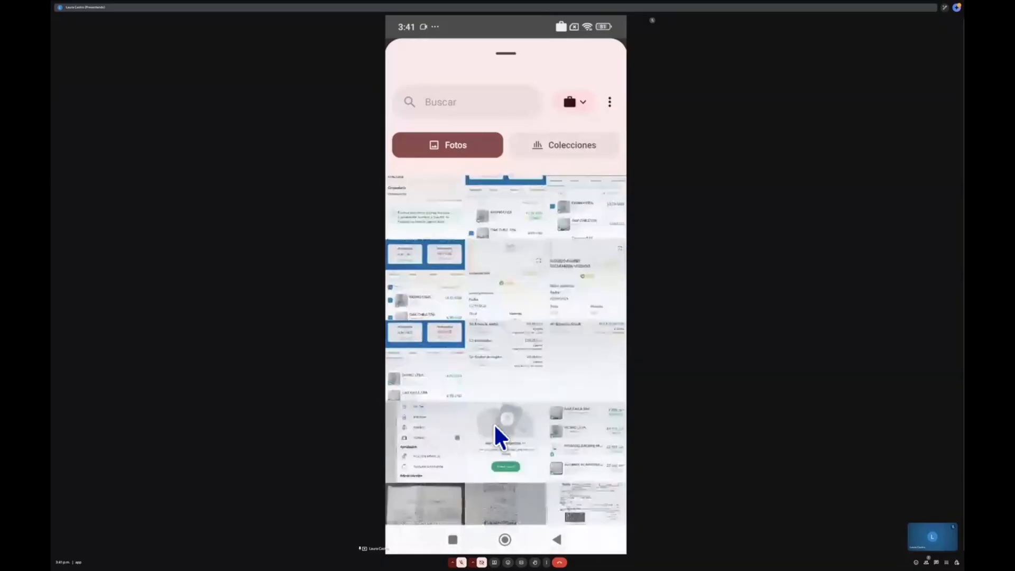
scroll(494, 423, "down", 2)
scroll(493, 423, "down", 1)
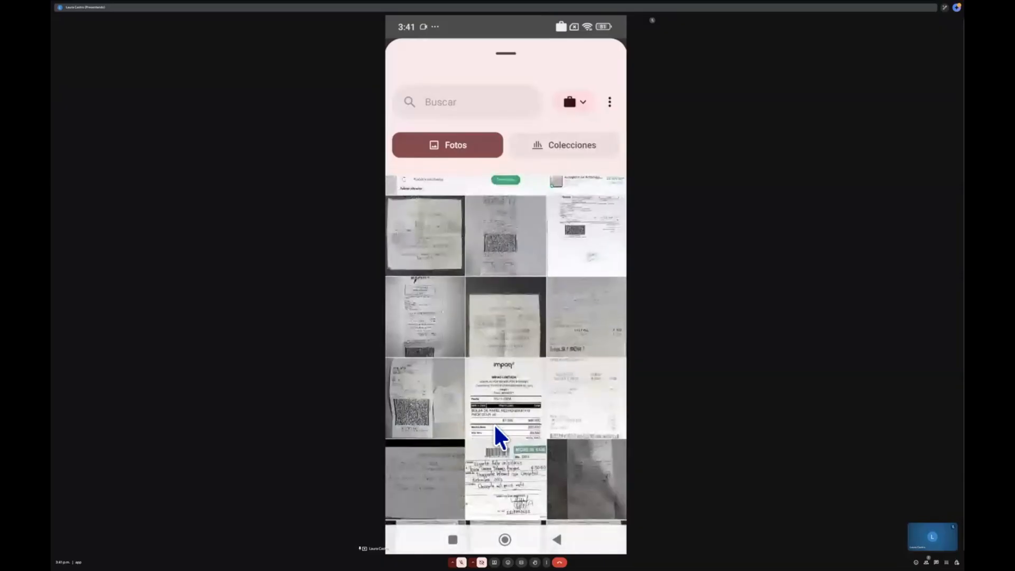
scroll(494, 424, "down", 2)
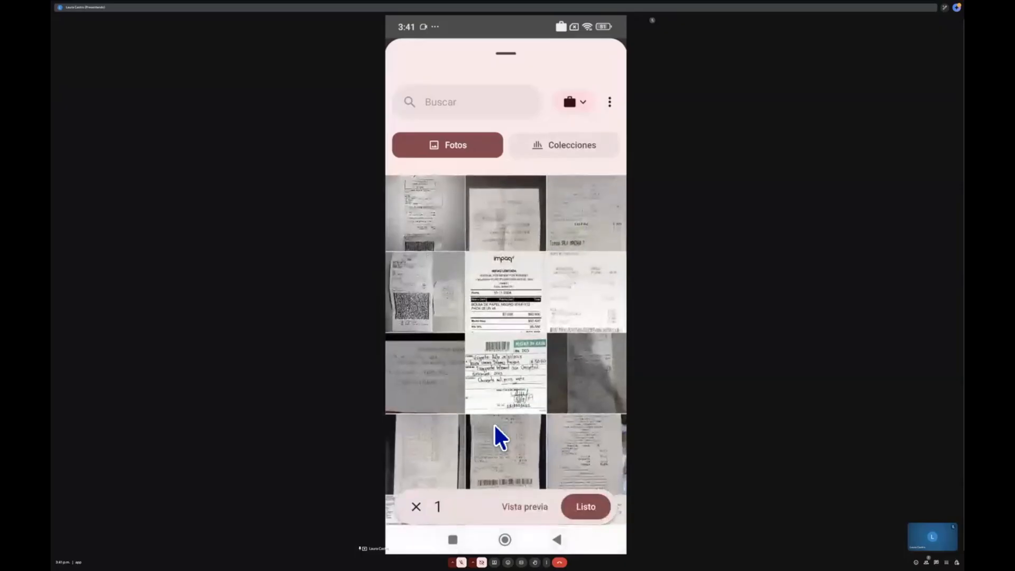
scroll(493, 423, "down", 2)
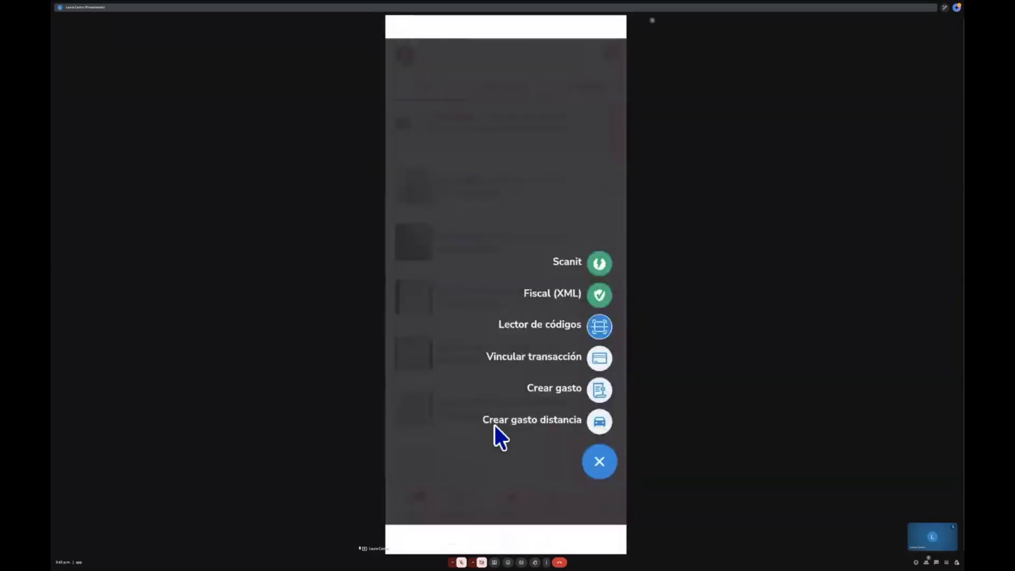
- Create a Fiscal (XML) expense by loading an XML invoice file from the recent files
left_click(585, 303)
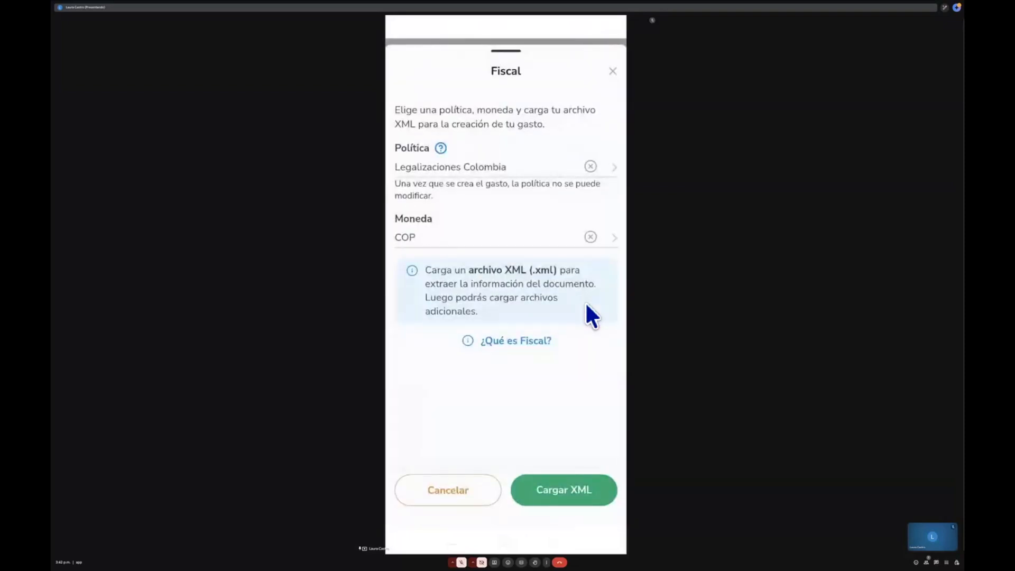
left_click(593, 480)
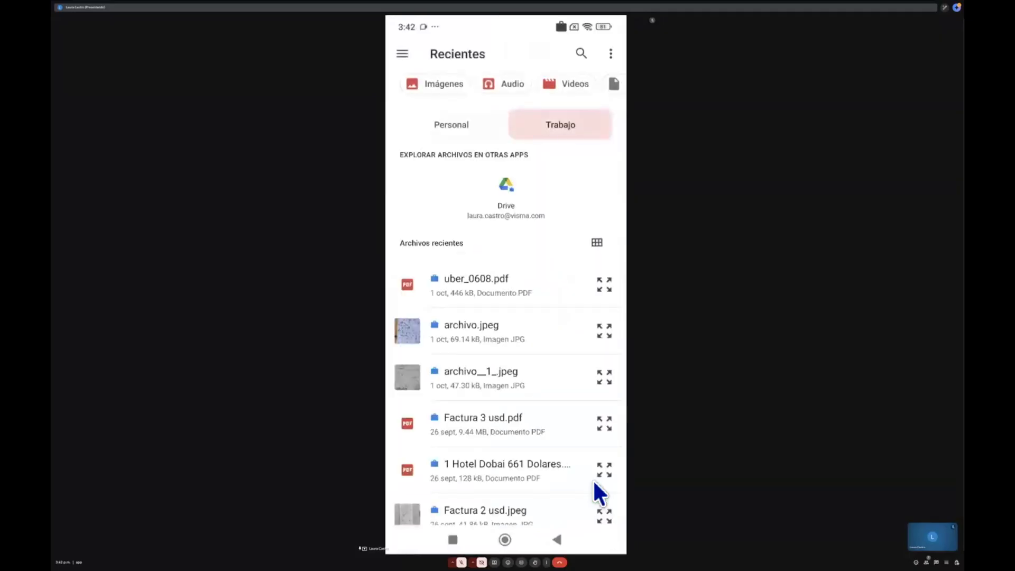
scroll(592, 493, "down", 3)
scroll(594, 482, "down", 15)
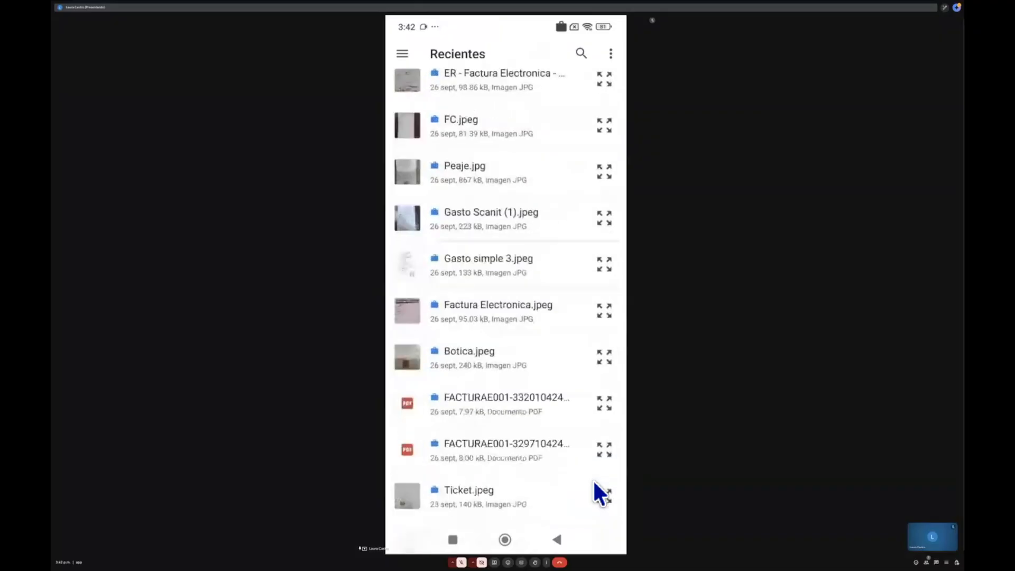
scroll(594, 481, "down", 10)
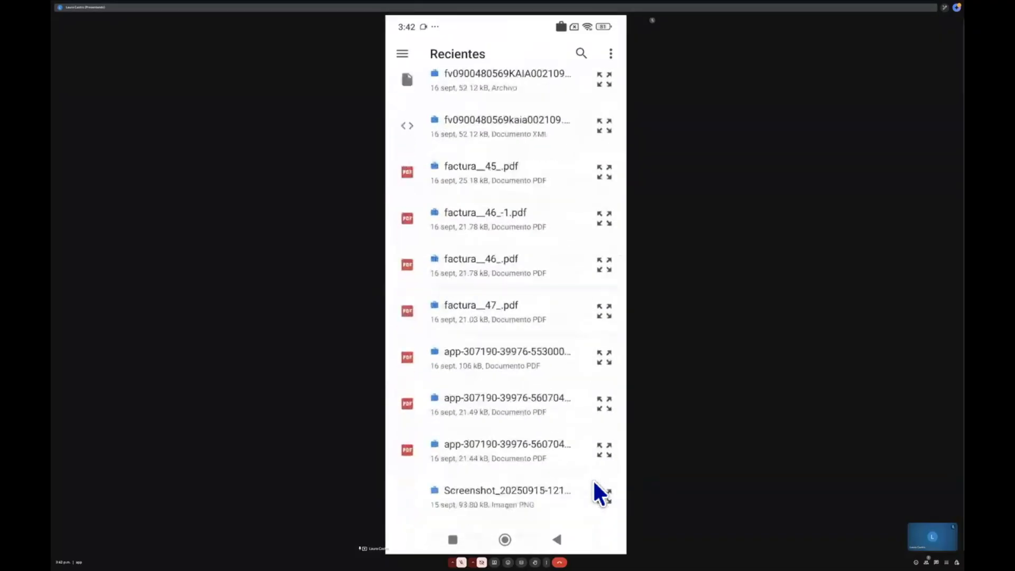
left_click(592, 478)
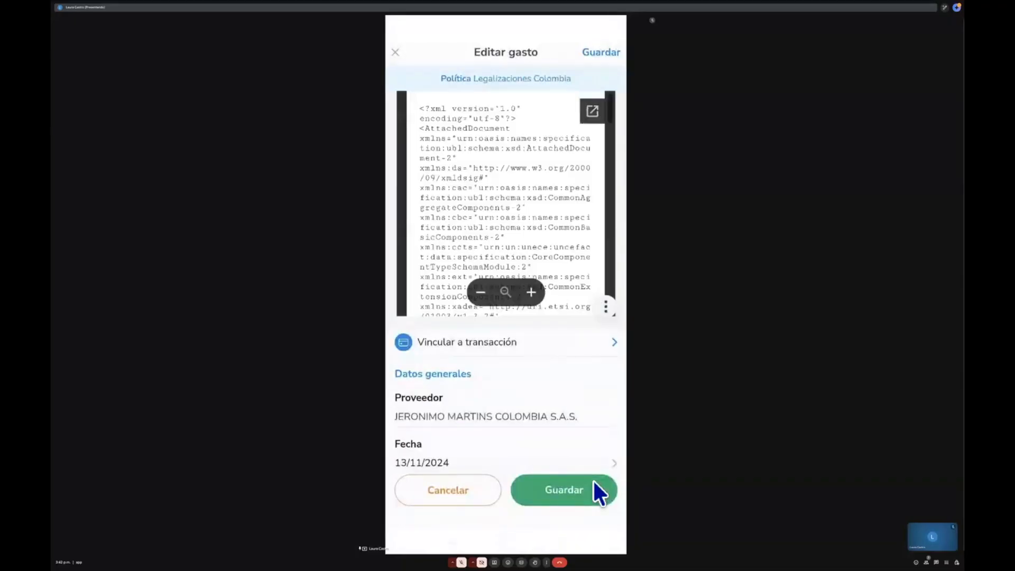
scroll(593, 480, "down", 3)
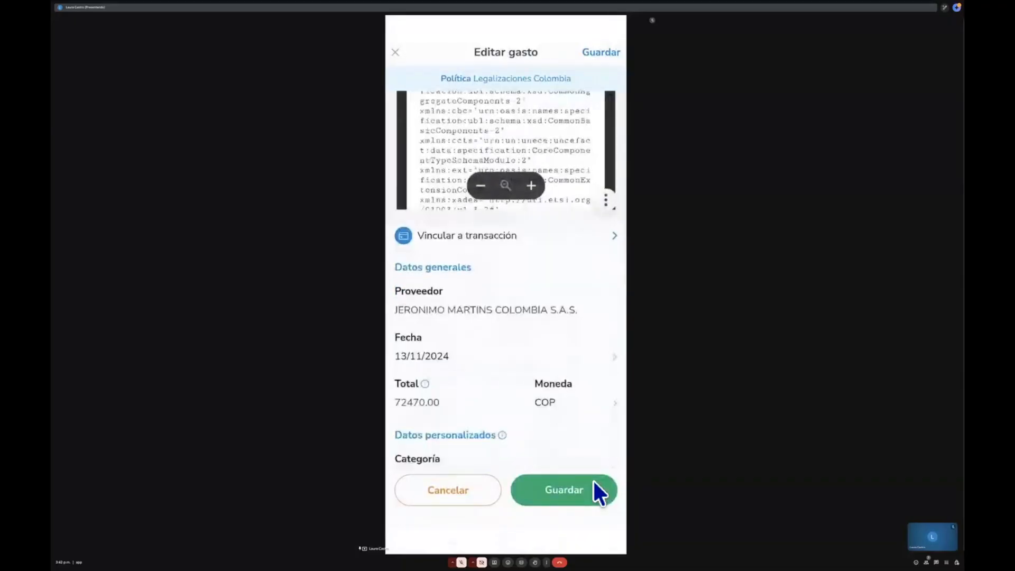
scroll(592, 478, "up", 3)
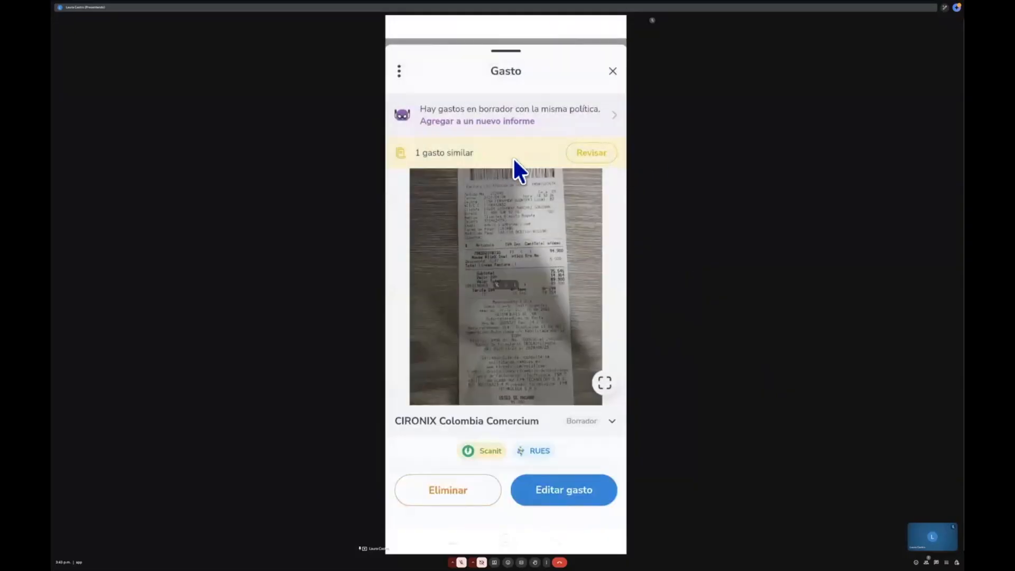
- Review the similar expense flagged for the CIRONIX Colombia Comercium Scanit expense, then close the panel
left_click(606, 159)
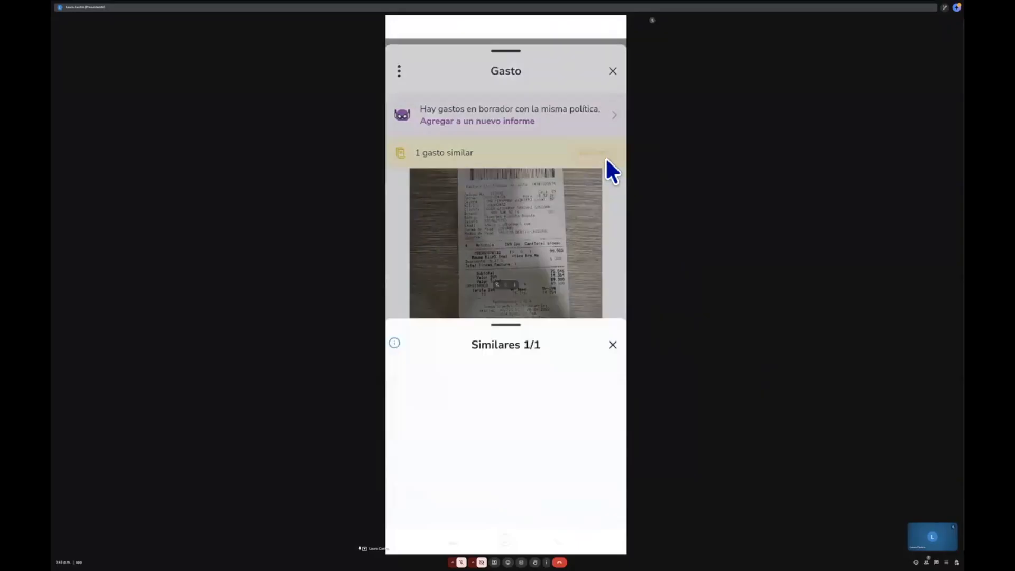
scroll(606, 158, "down", 1)
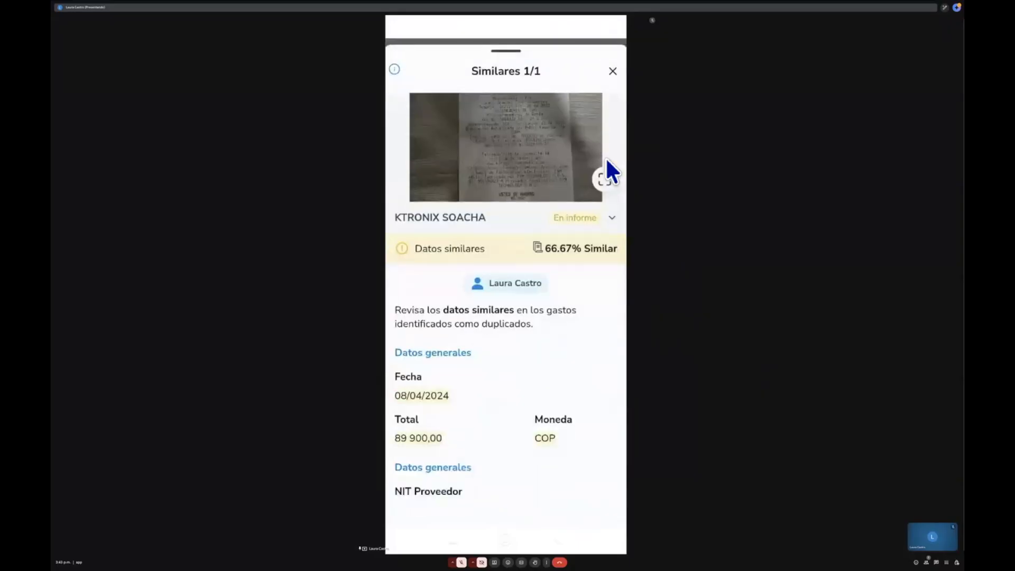
scroll(606, 160, "down", 4)
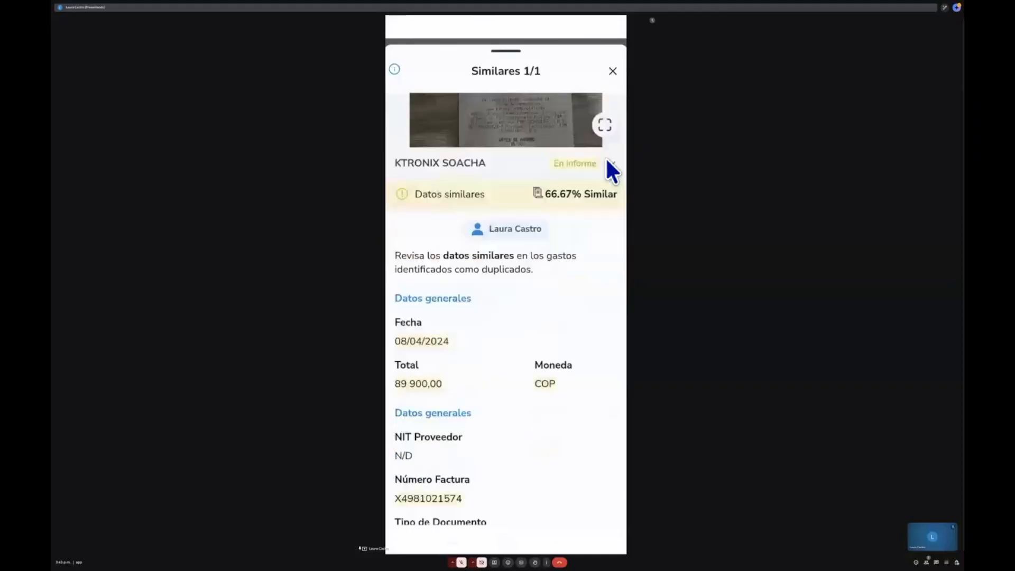
scroll(611, 171, "down", 6)
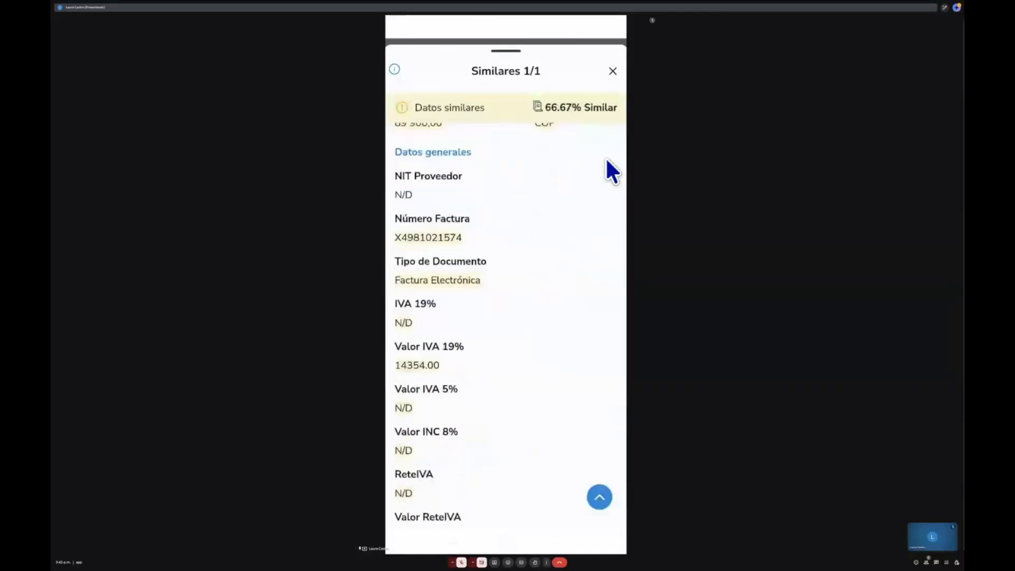
scroll(611, 170, "up", 12)
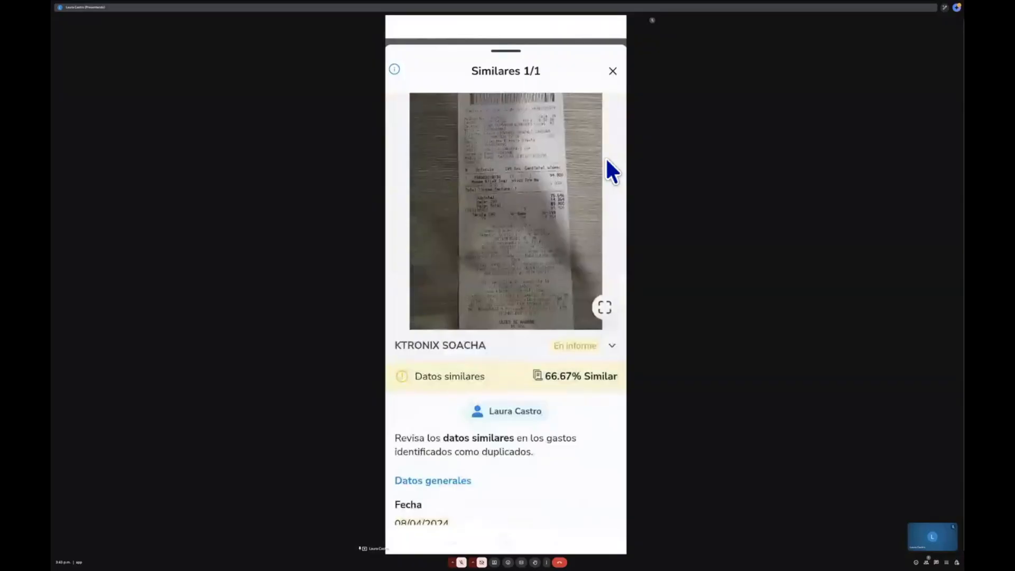
key("Escape")
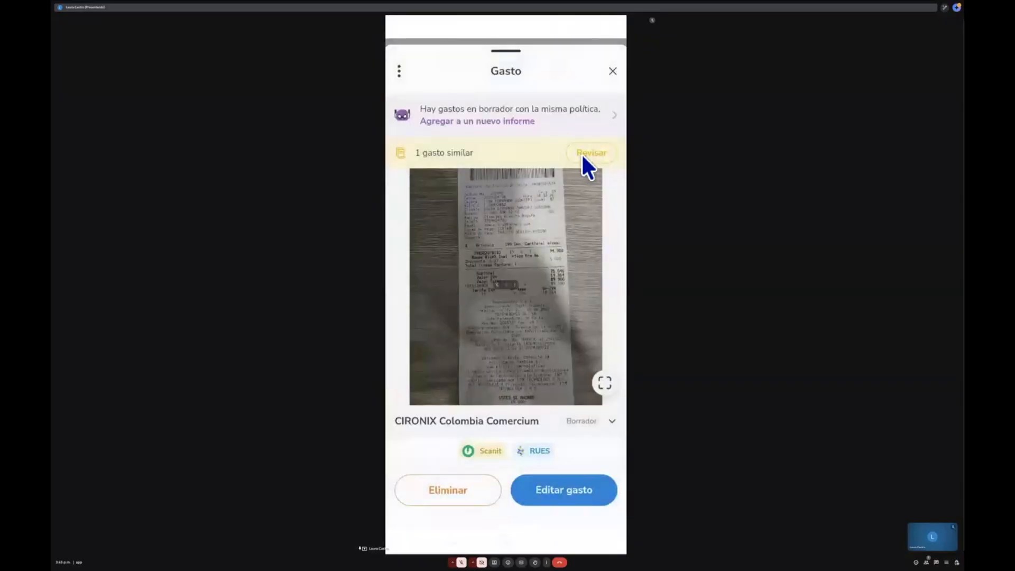
- Switch to the web app and open the CIRONIX Colombia Comercium expense from the expenses list
mouse_move(435, 5)
left_click(364, 32)
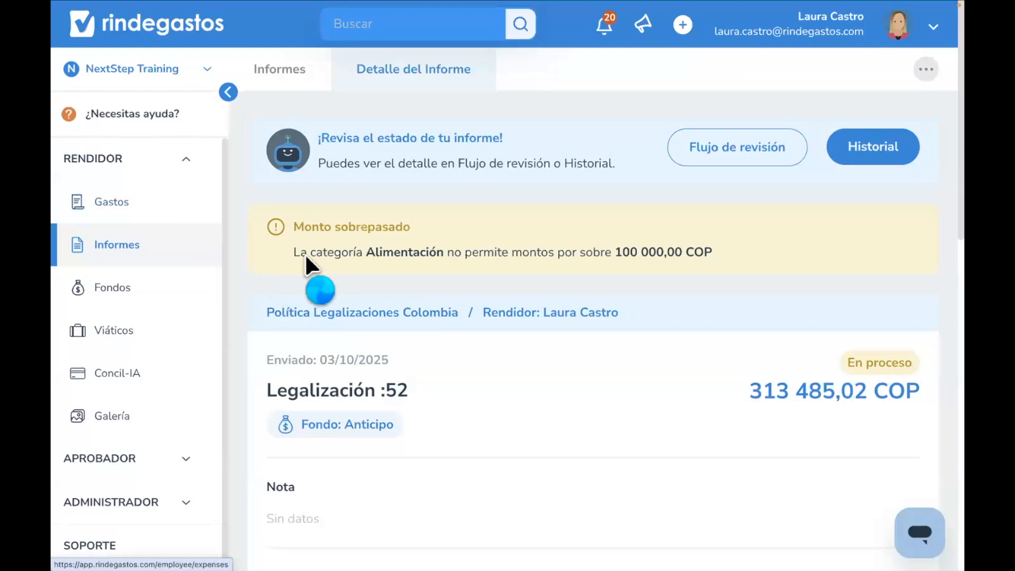
scroll(533, 354, "down", 2)
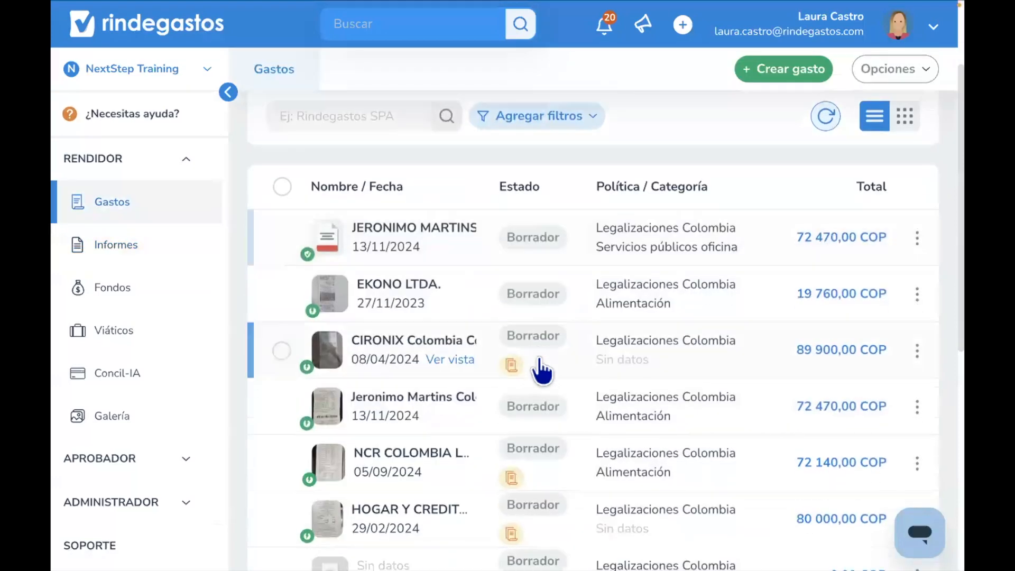
left_click(536, 359)
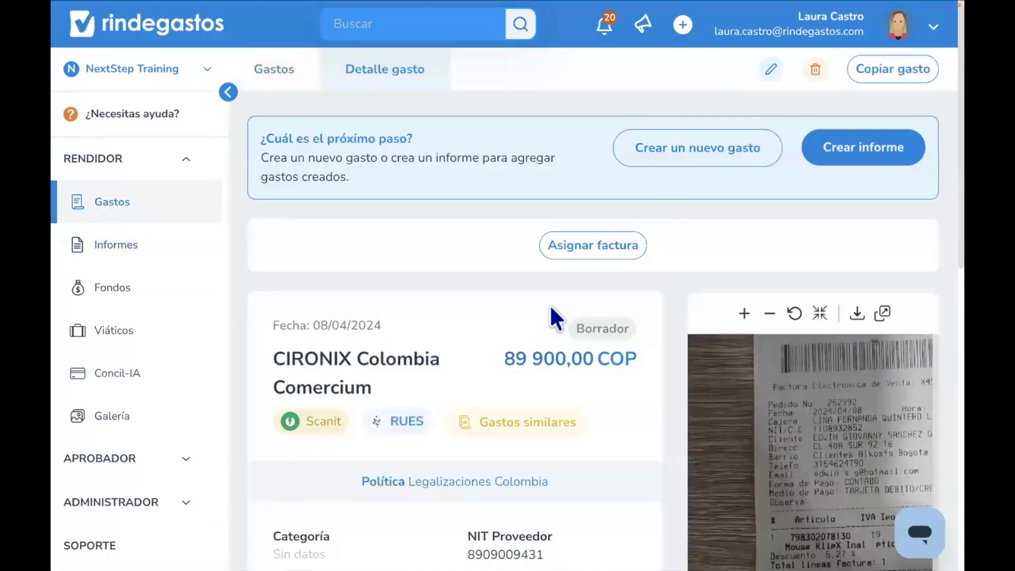
scroll(551, 306, "down", 2)
- Open the similar-expenses comparison for this expense, examine both expenses side by side, and close it
left_click(568, 233)
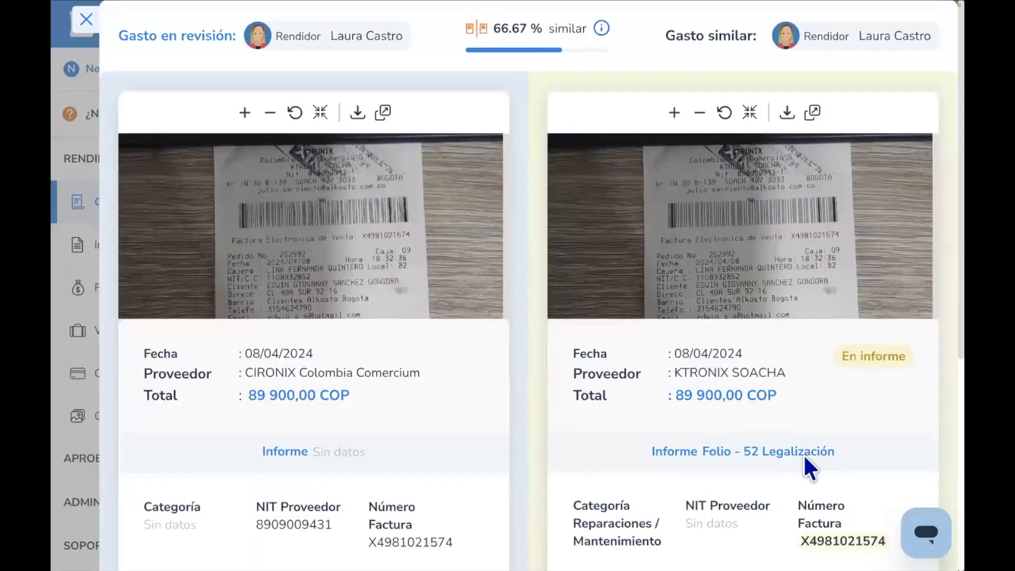
scroll(832, 428, "down", 1)
left_click_drag(826, 423, 699, 422)
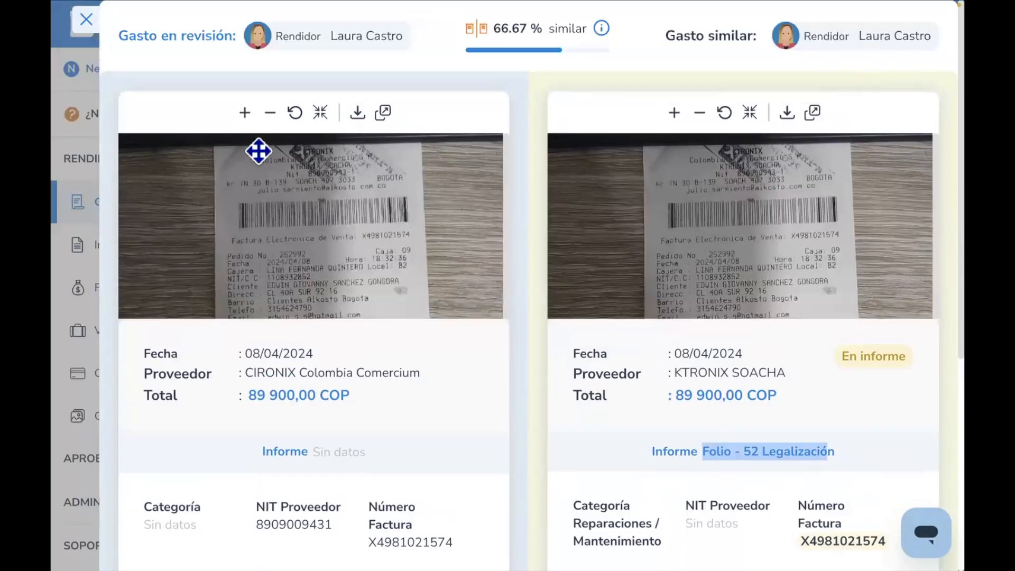
left_click(86, 20)
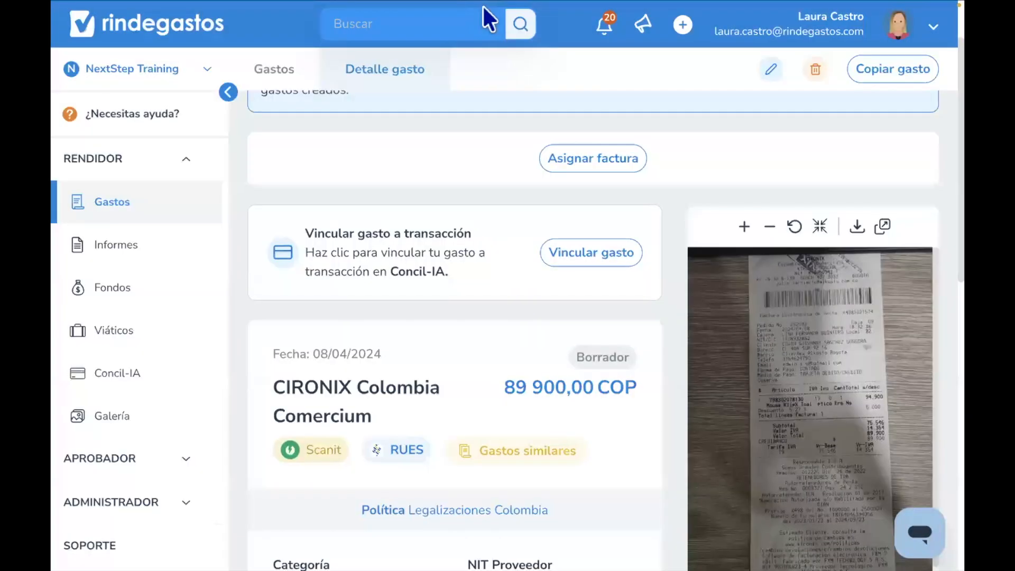
- On mobile, create a new expense by copying data from the Jeronimo Martins expense
left_click(509, 26)
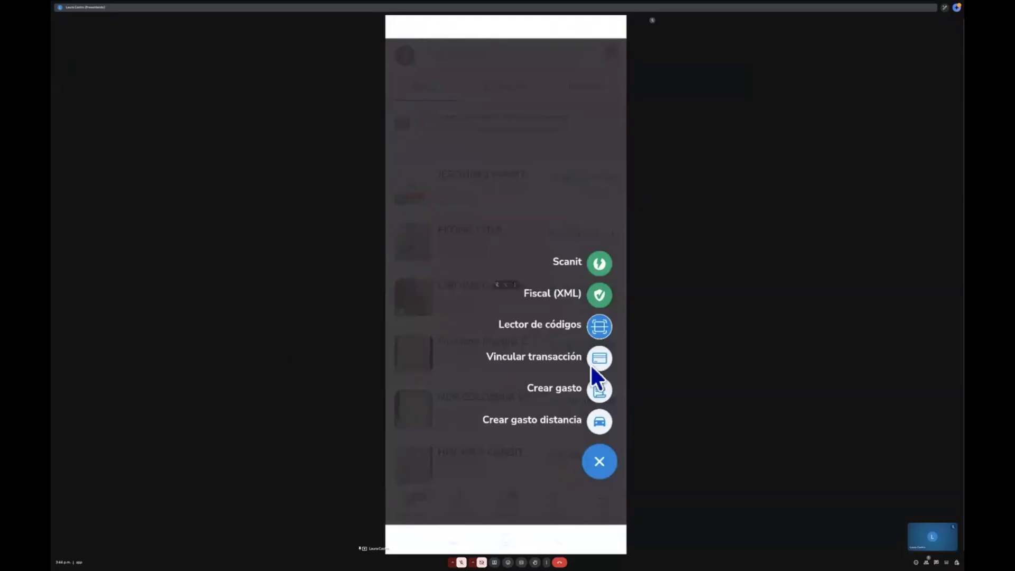
left_click(590, 393)
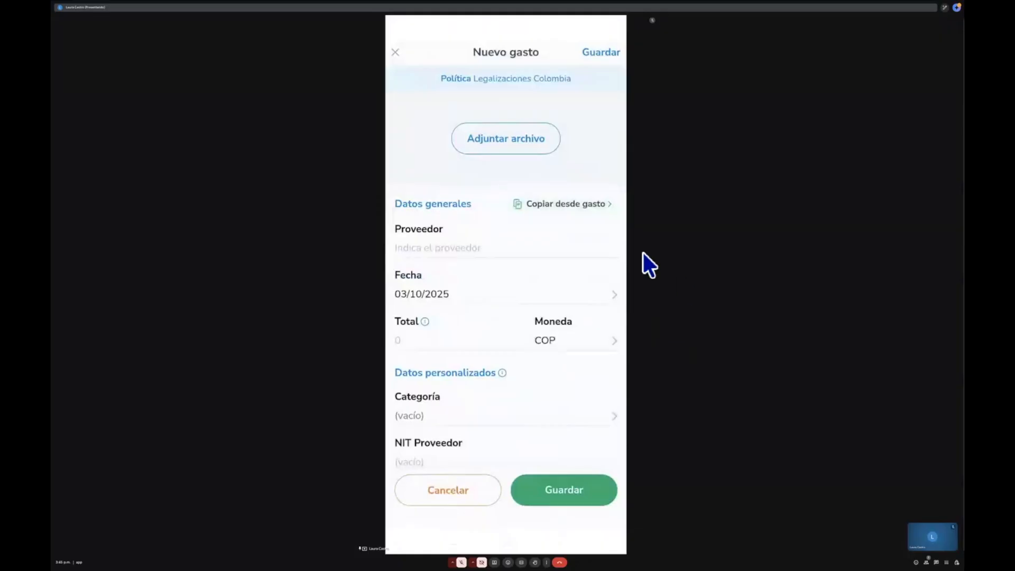
left_click(579, 206)
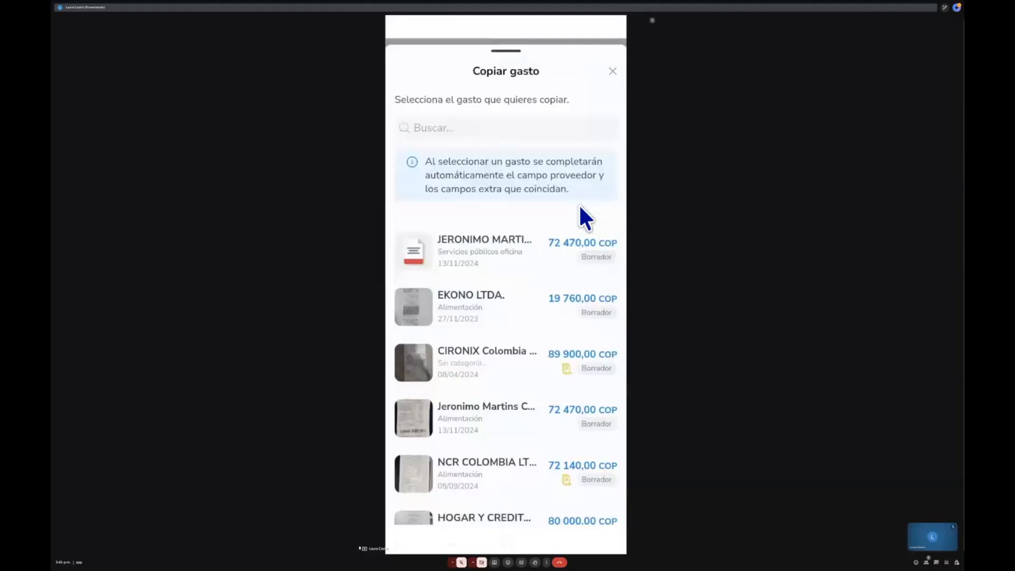
scroll(580, 207, "down", 1)
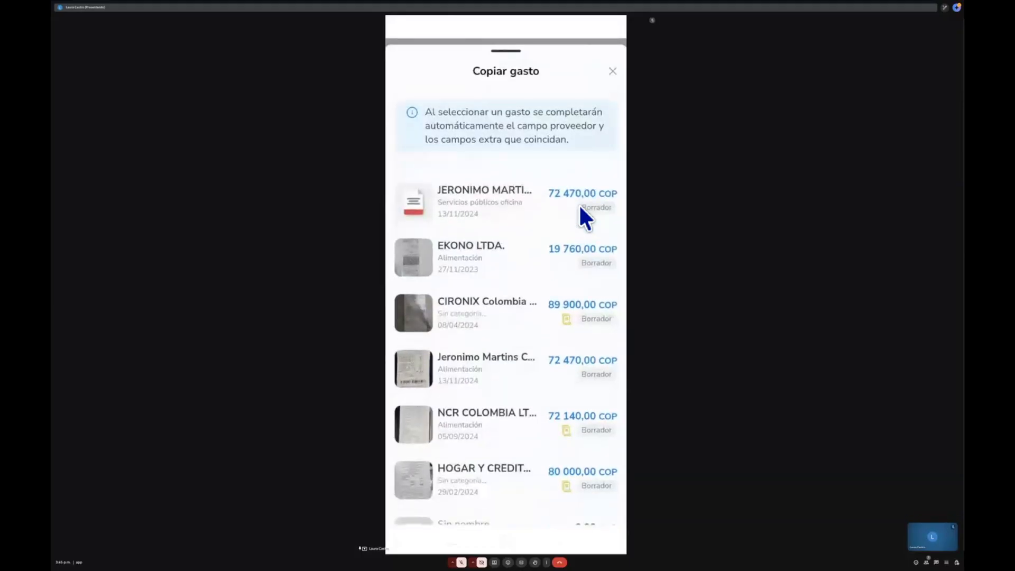
scroll(580, 208, "down", 2)
left_click(579, 208)
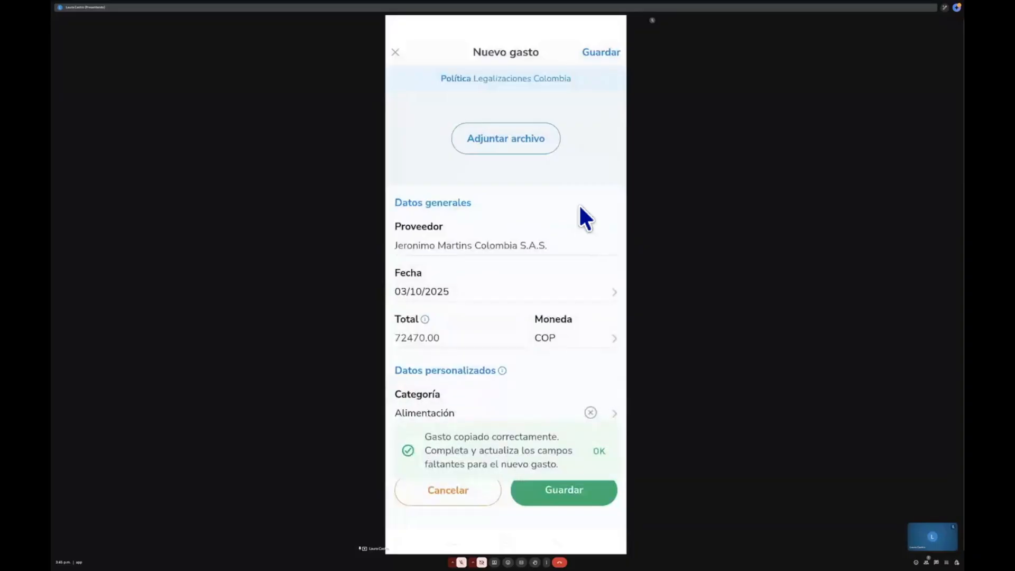
scroll(585, 218, "down", 5)
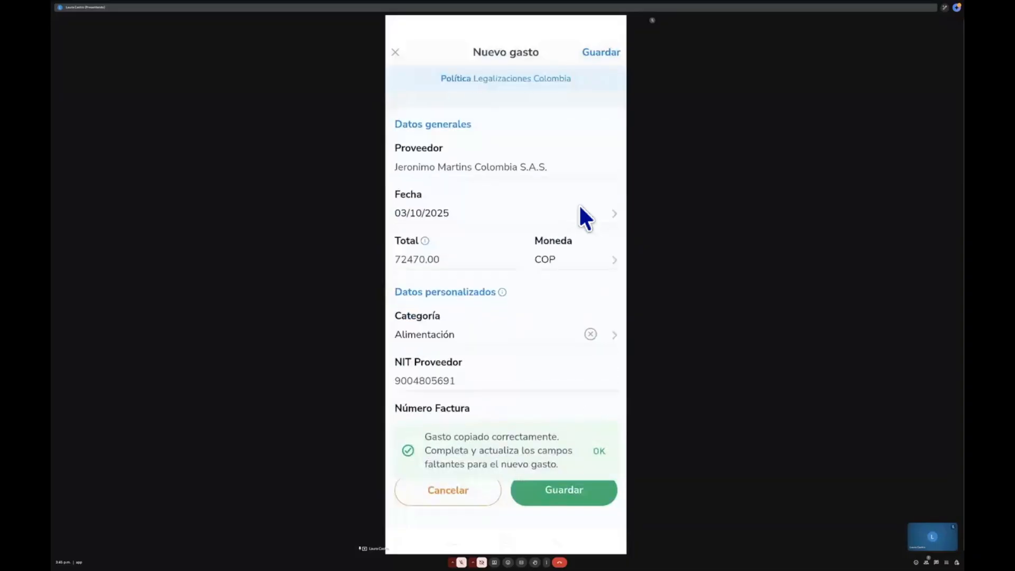
- Review the copied expense's remaining fields and save the new expense
scroll(585, 218, "down", 2)
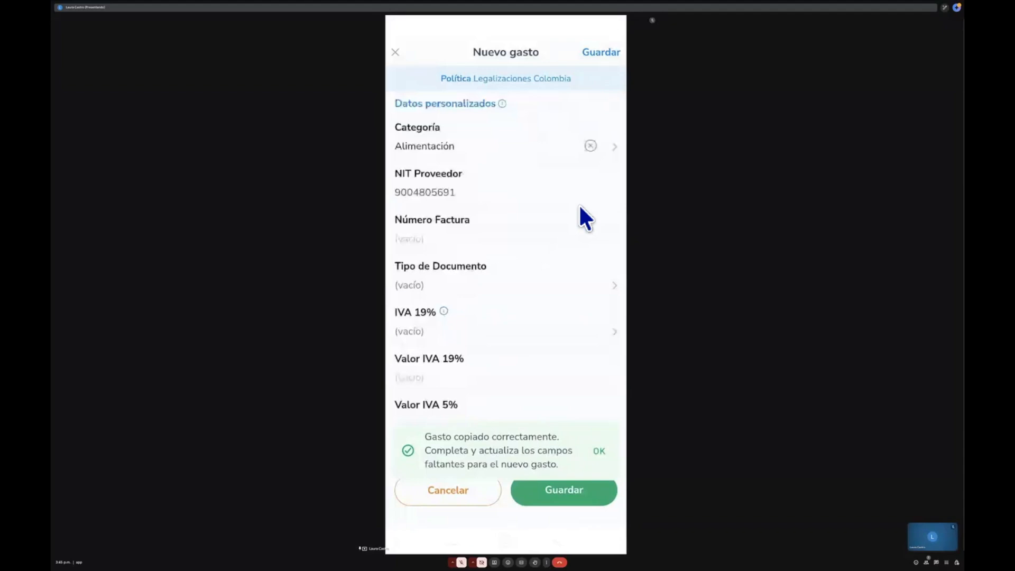
scroll(585, 217, "down", 2)
scroll(585, 218, "down", 1)
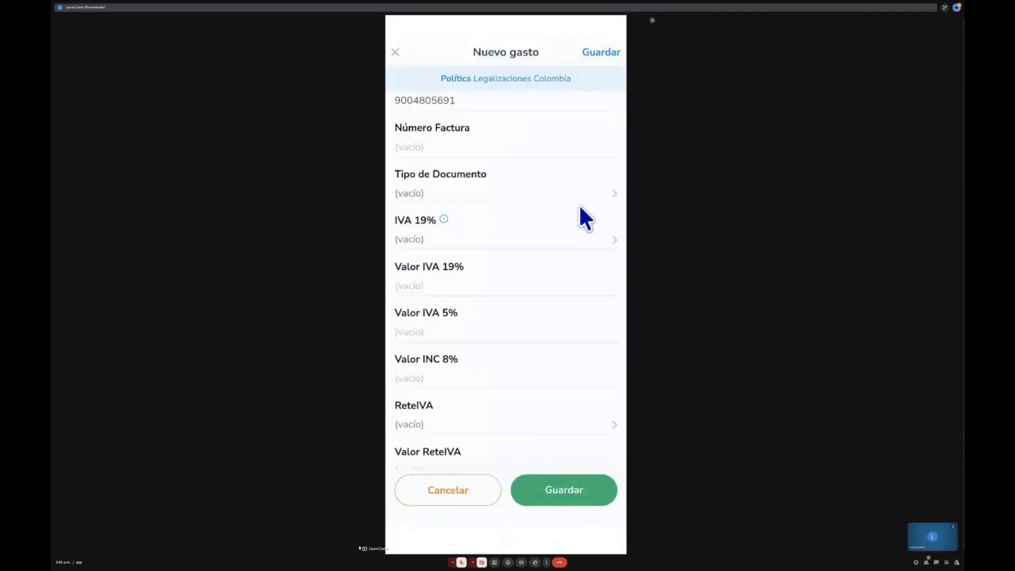
scroll(585, 218, "down", 5)
scroll(585, 218, "up", 4)
scroll(585, 218, "up", 10)
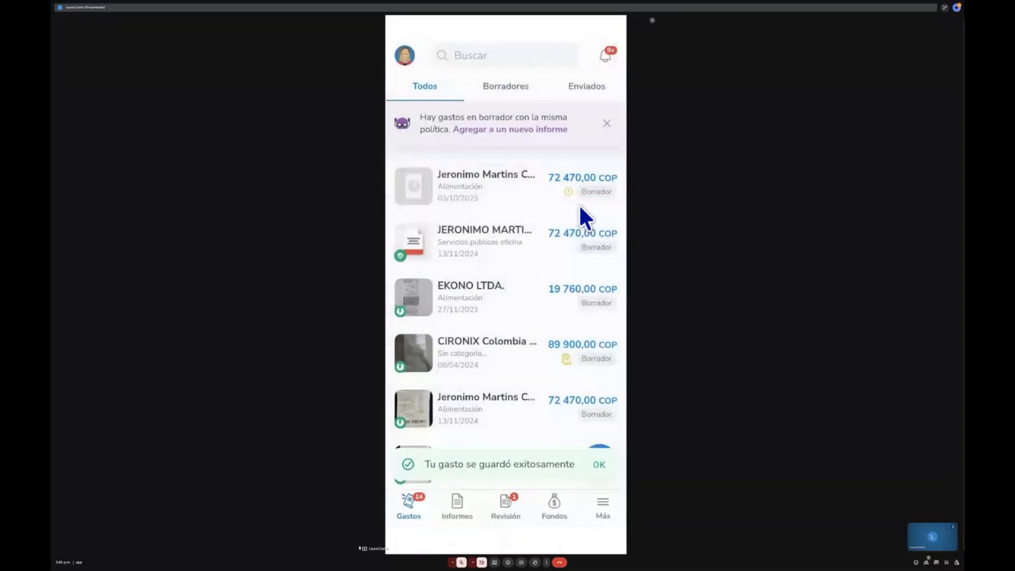
- Create a distance expense by GPS, starting and finishing the route tracking and using the tracked distance
left_click(580, 207)
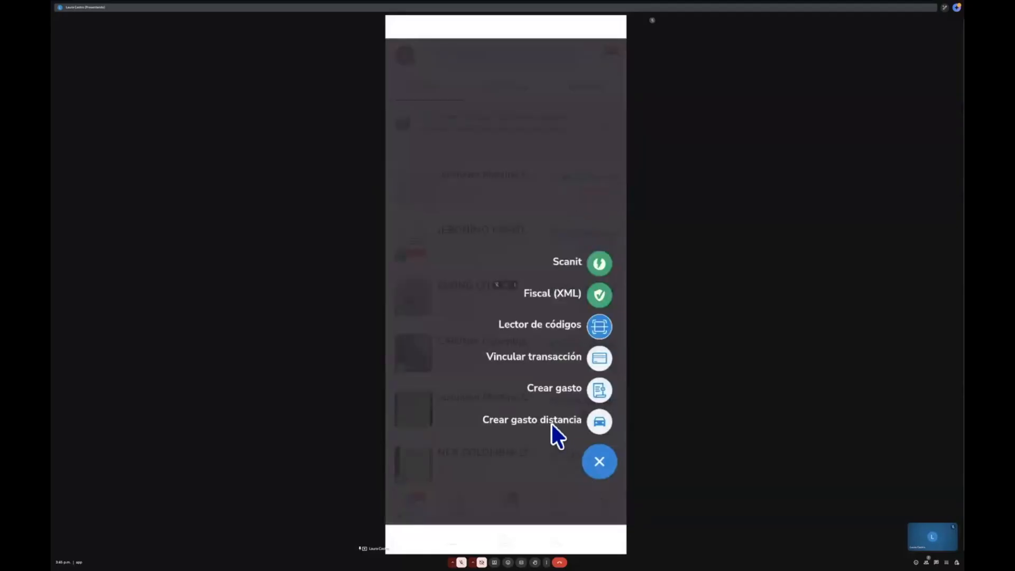
left_click(552, 423)
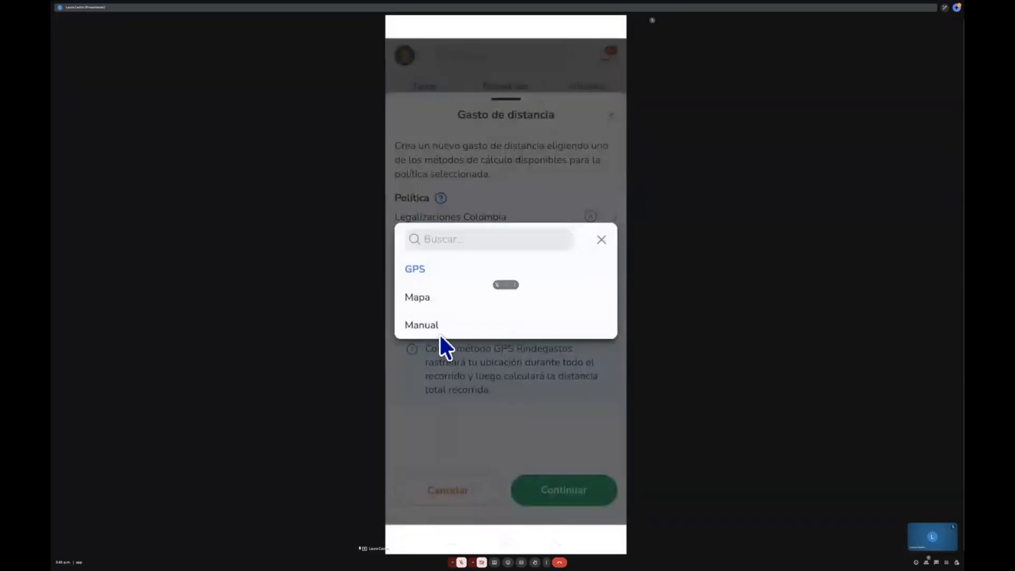
left_click(428, 272)
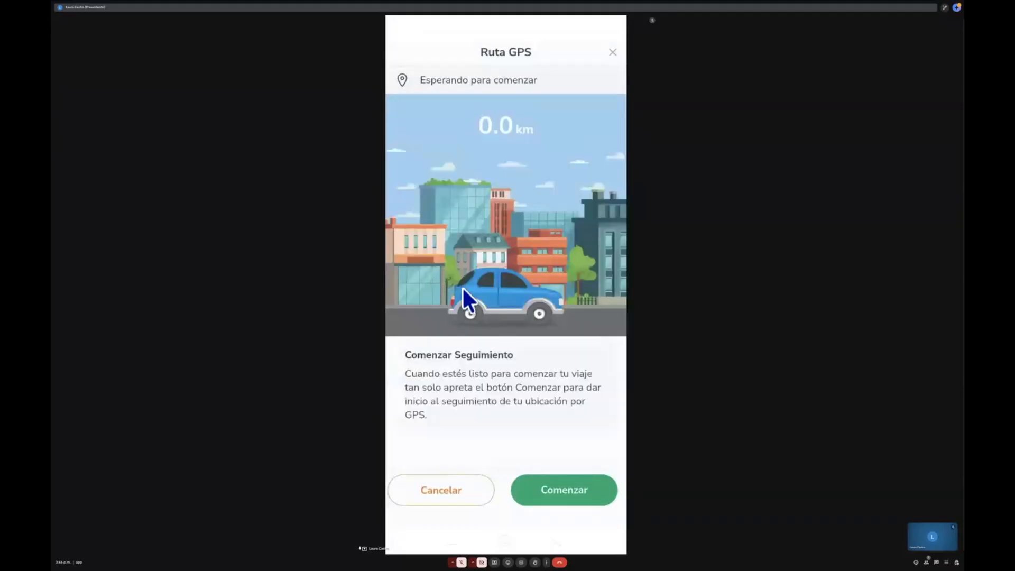
left_click(608, 495)
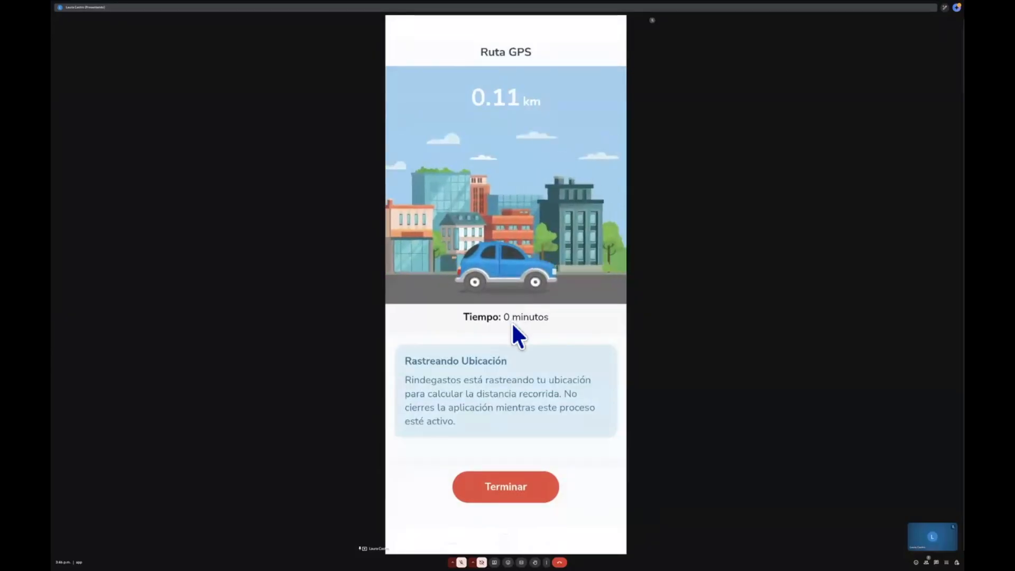
left_click(519, 497)
left_click(548, 309)
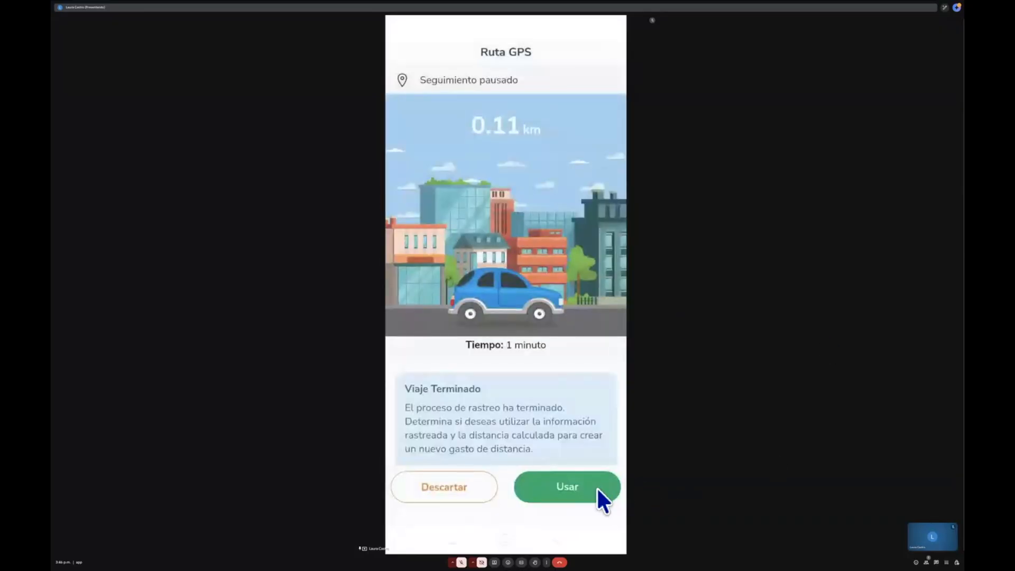
left_click(593, 488)
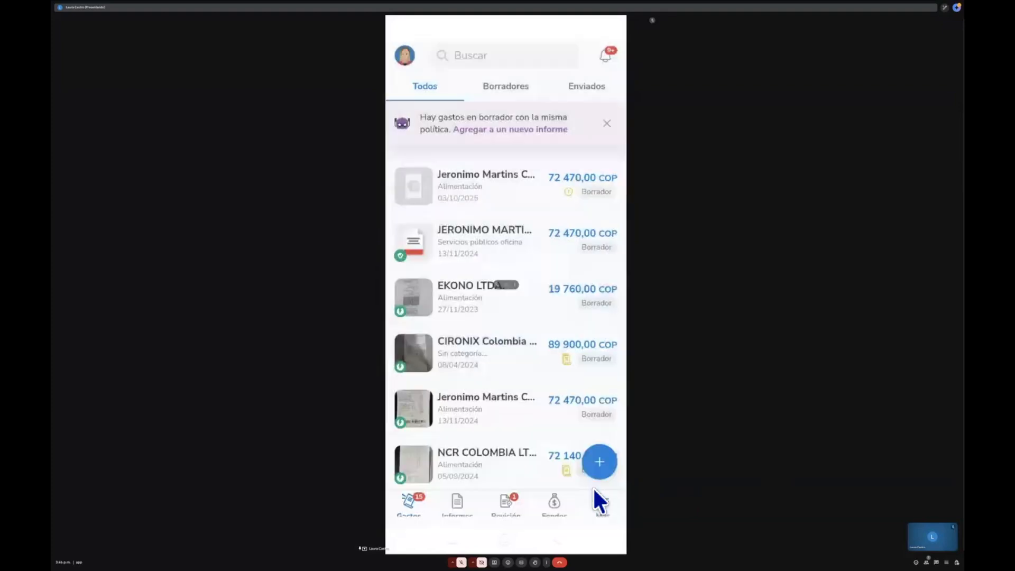
- Review the new distance expense's fields and save it
scroll(592, 487, "down", 4)
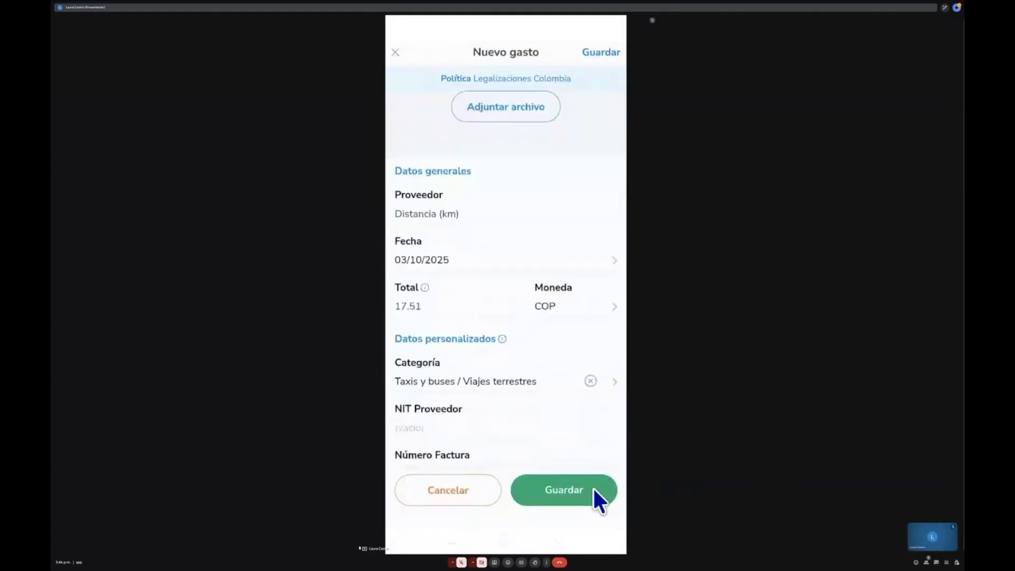
scroll(592, 487, "down", 5)
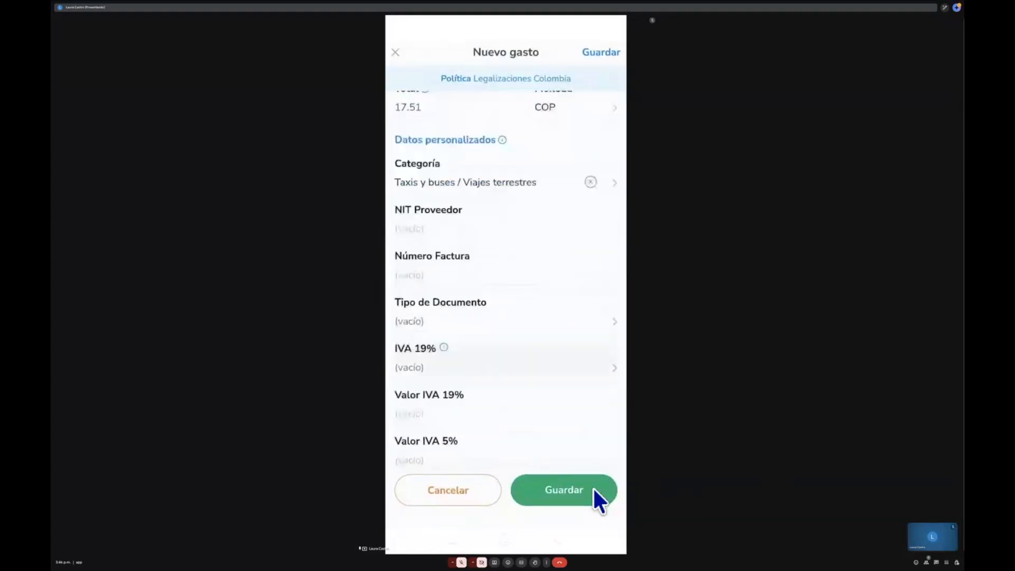
scroll(592, 486, "down", 3)
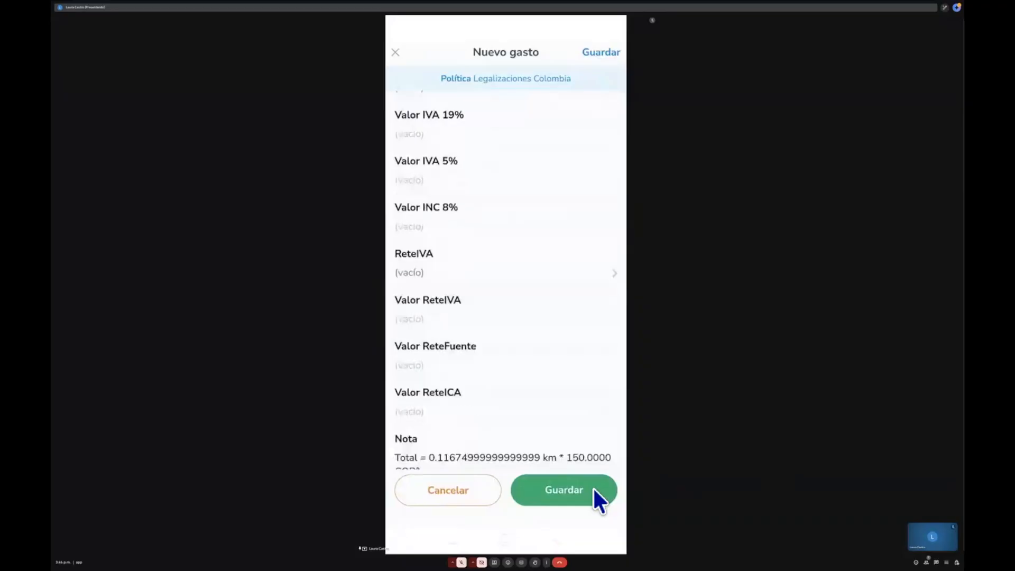
scroll(592, 487, "up", 15)
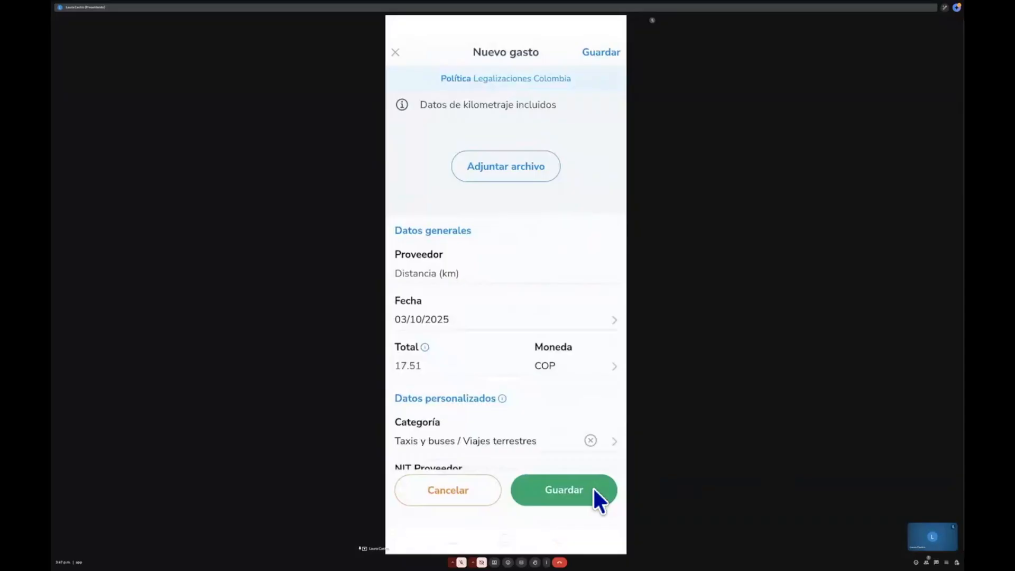
scroll(593, 489, "down", 2)
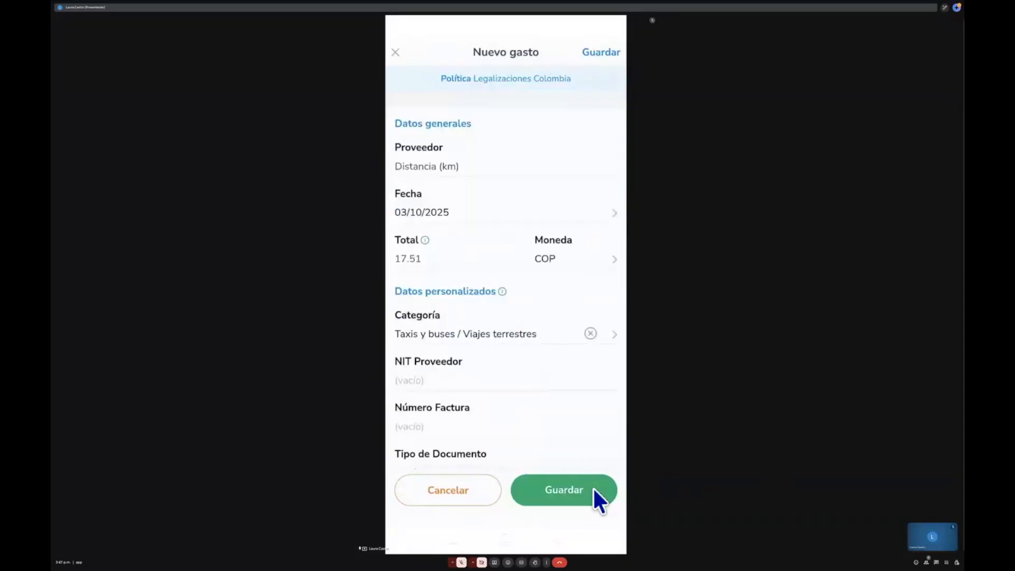
scroll(592, 486, "down", 4)
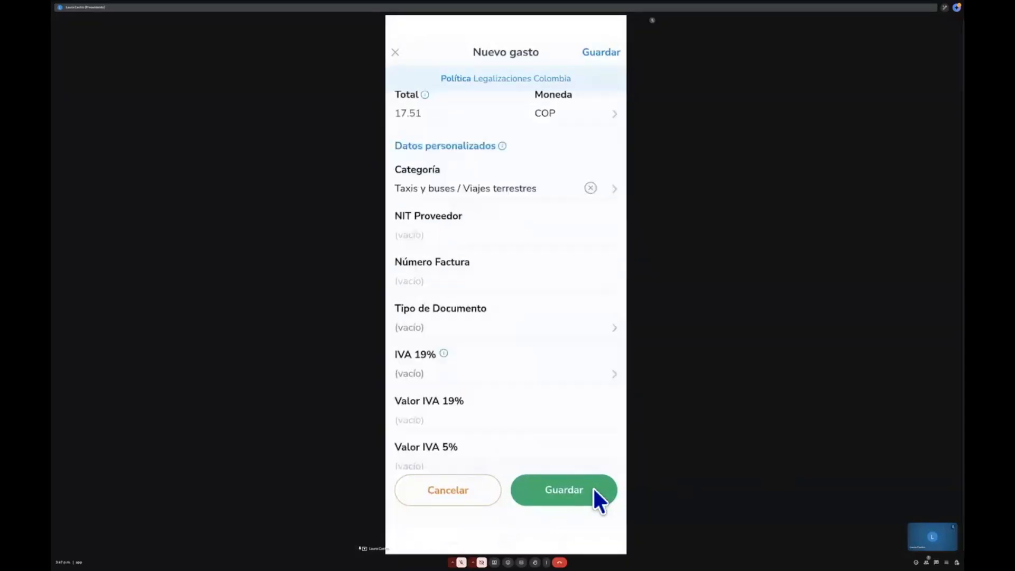
scroll(593, 488, "down", 3)
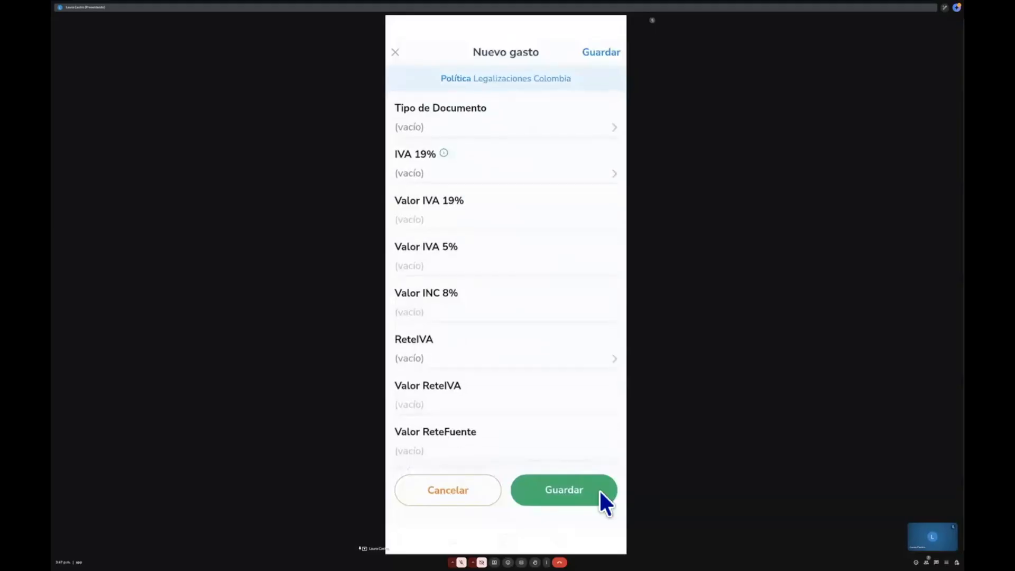
left_click(599, 491)
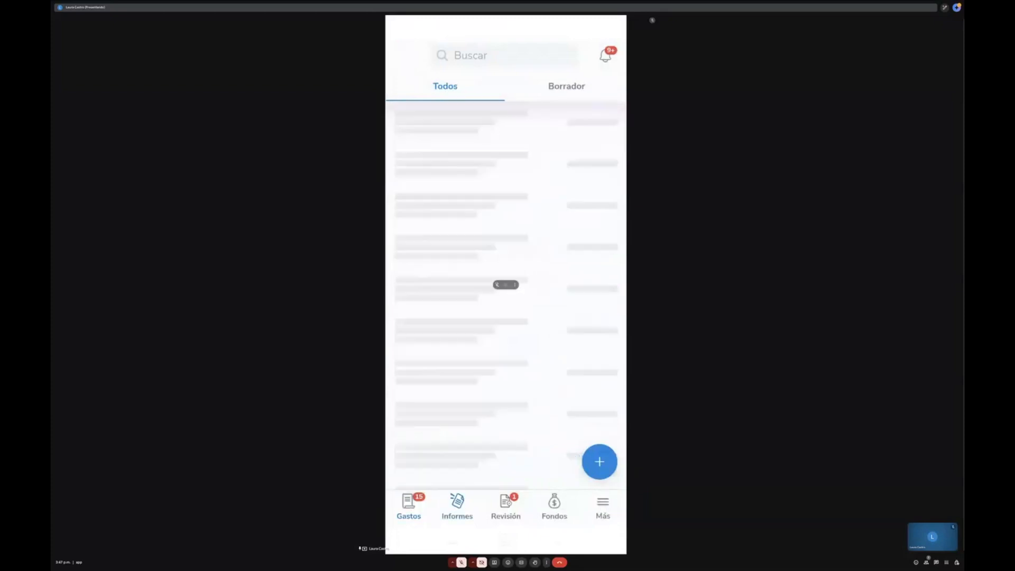
- Create a Legalizaciones Colombia report titled Legalización and add all the listed expenses to it
left_click(606, 462)
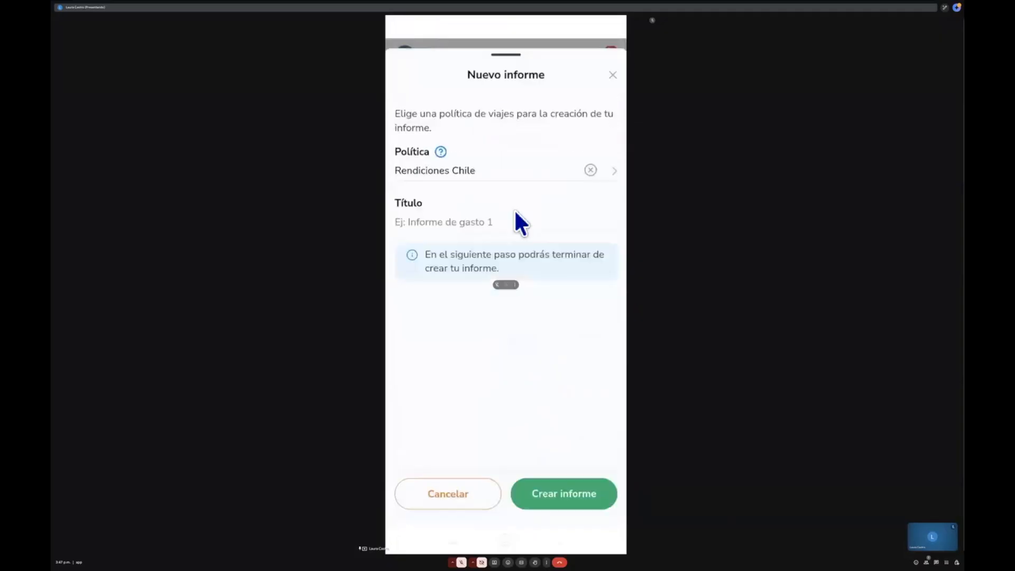
left_click(467, 177)
left_click(467, 176)
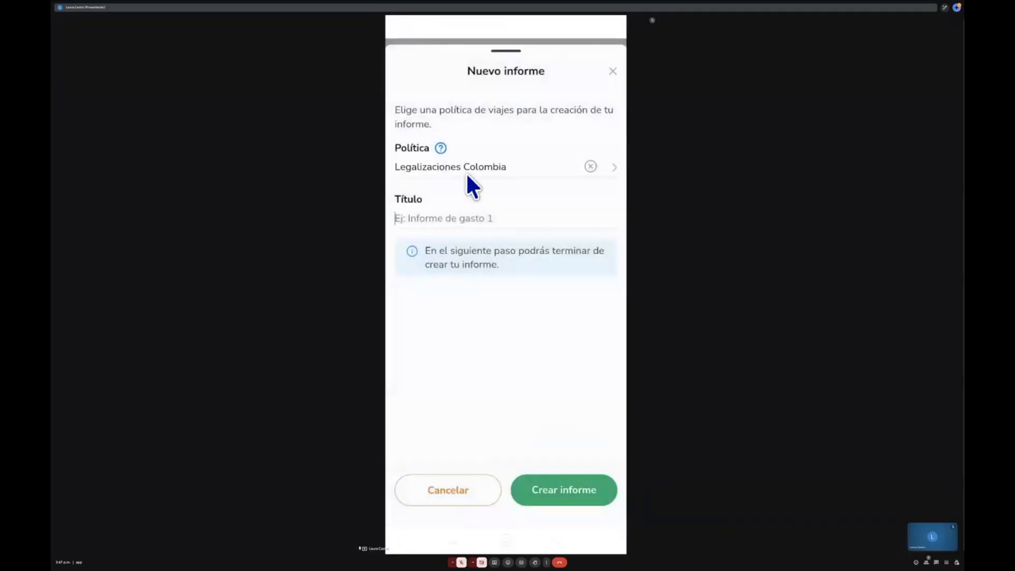
type("Legalización")
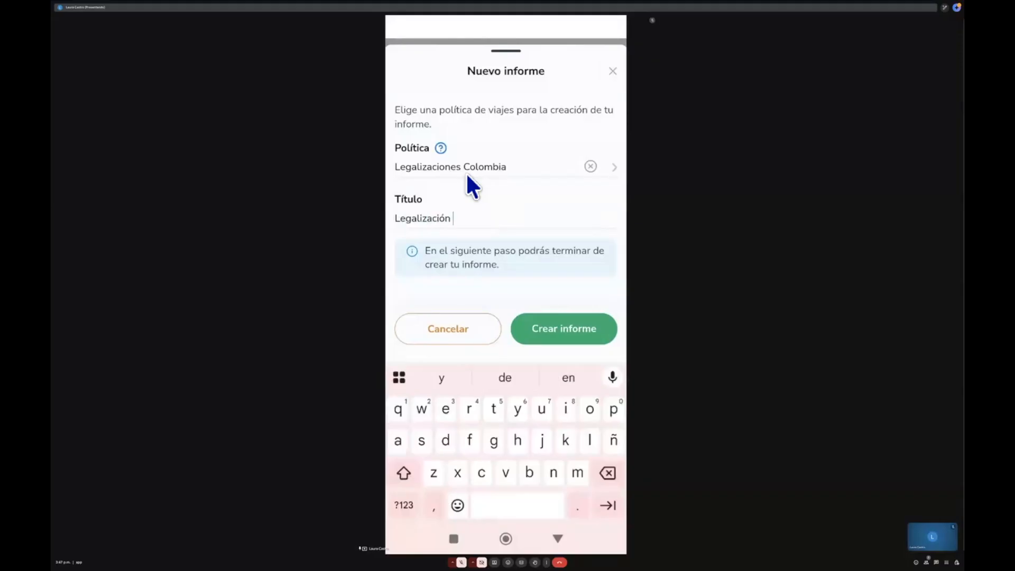
key("BackSpace")
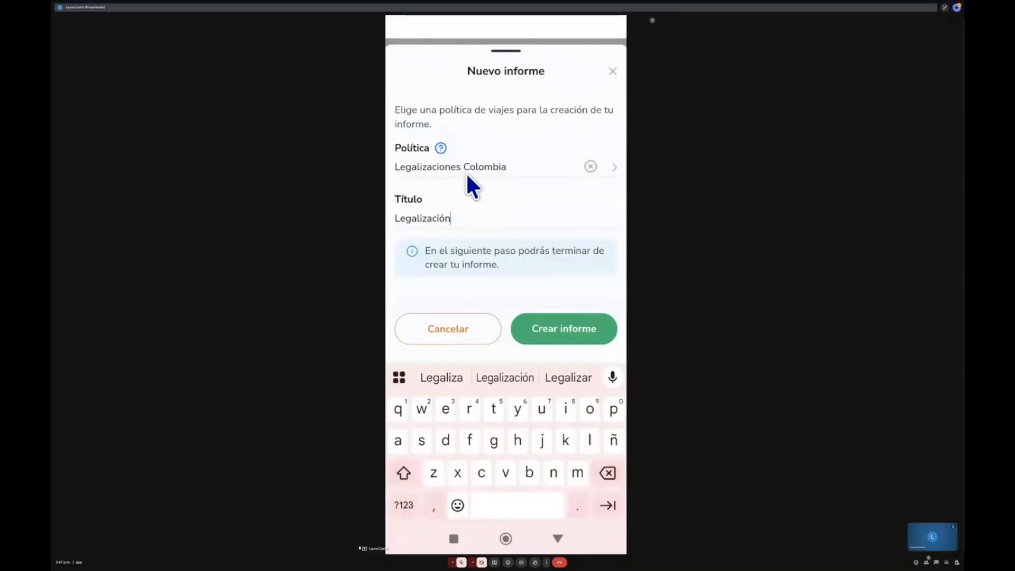
left_click(592, 326)
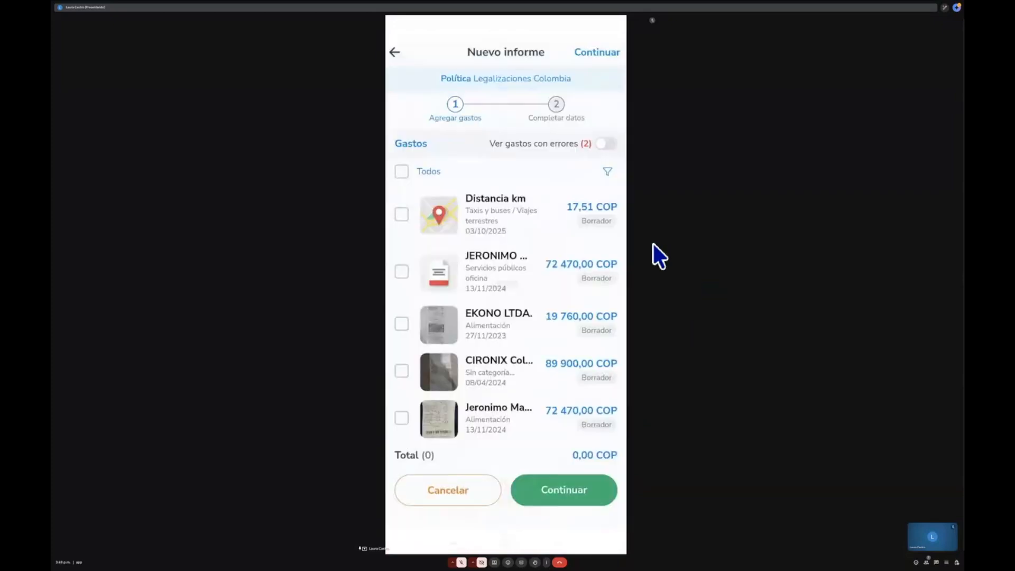
left_click(402, 174)
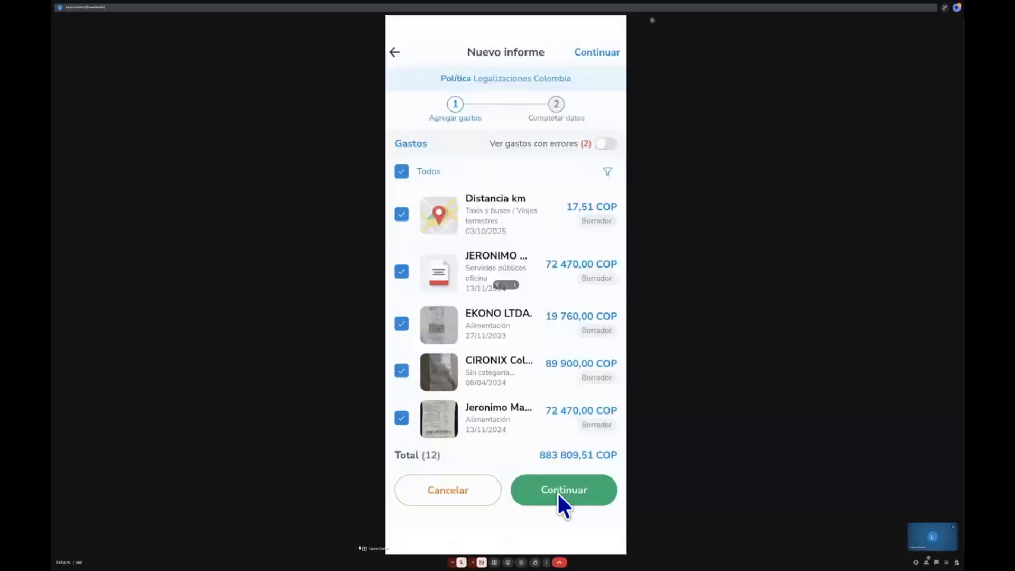
left_click(556, 492)
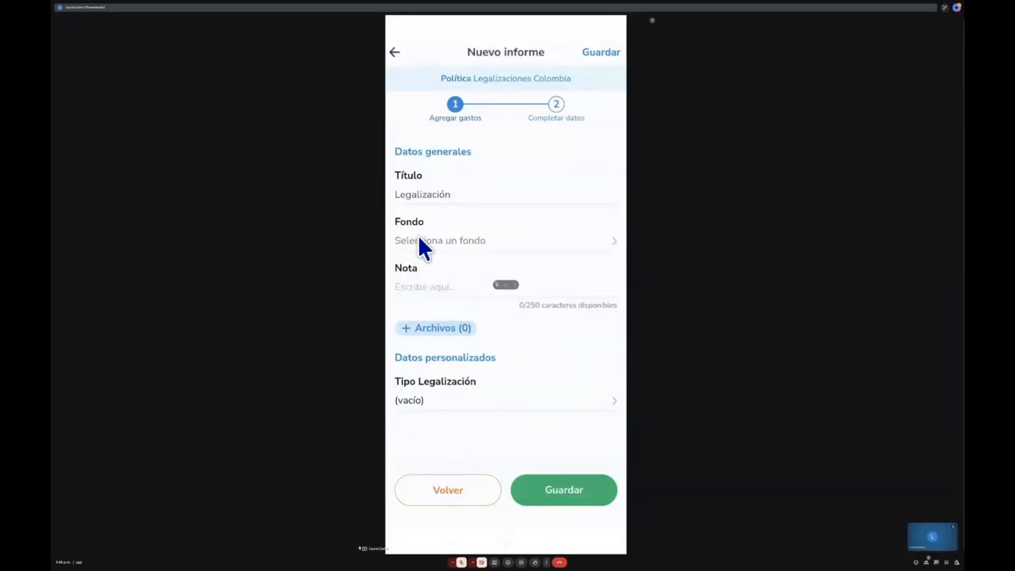
- Assign the Anticipo fund to the report and save it
left_click(419, 238)
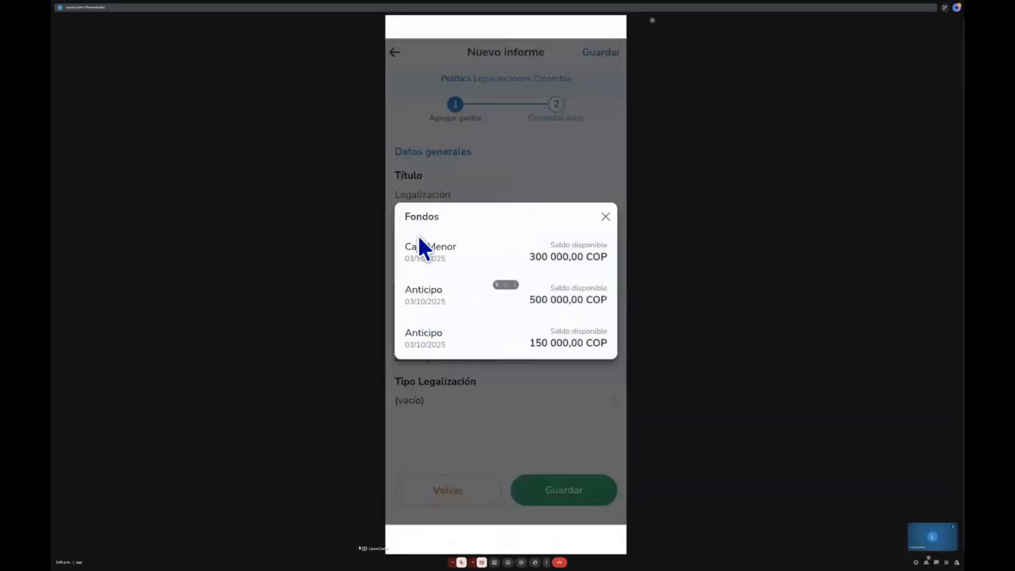
left_click(419, 237)
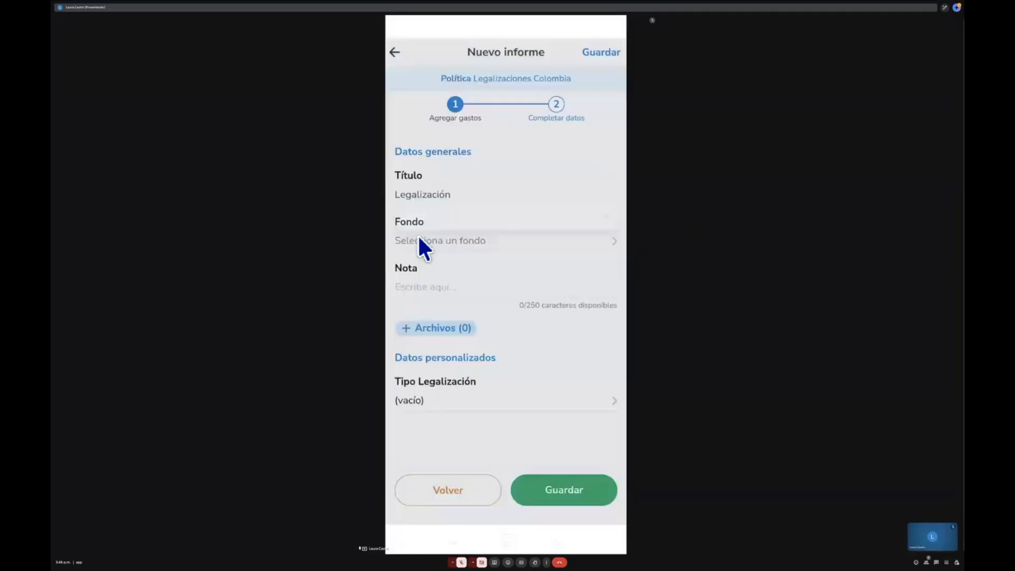
scroll(476, 381, "down", 1)
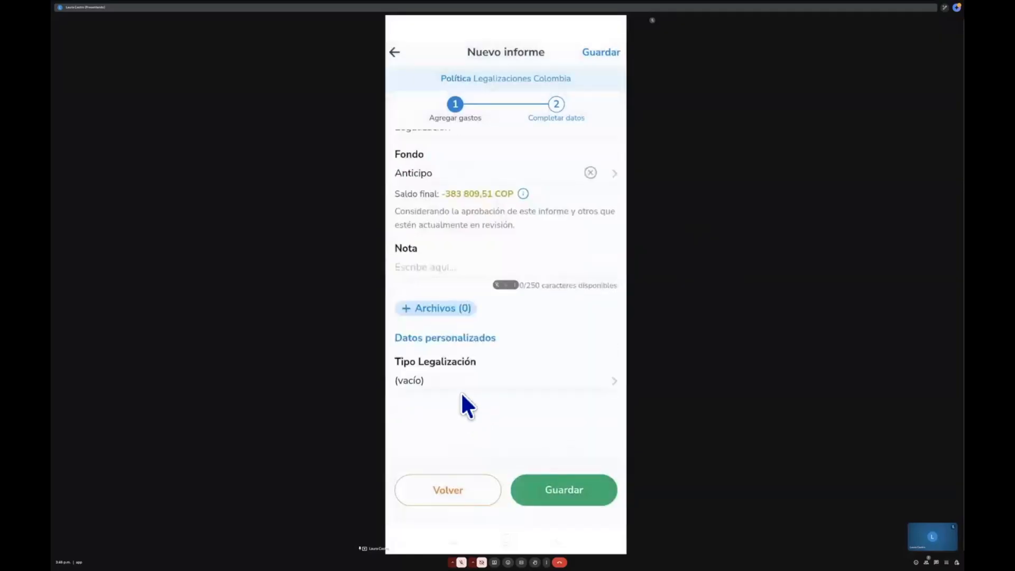
left_click(461, 392)
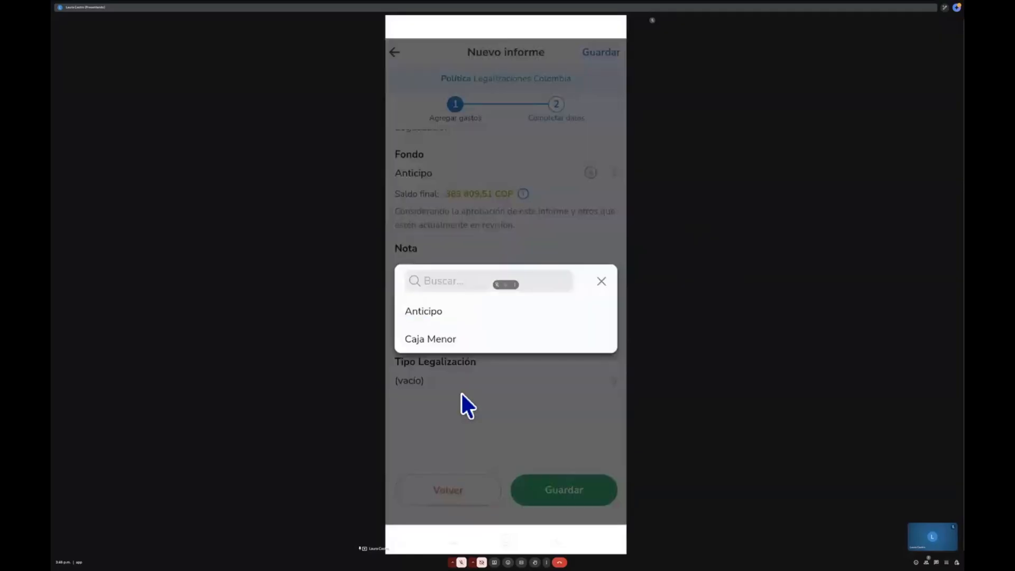
left_click(462, 393)
left_click(573, 493)
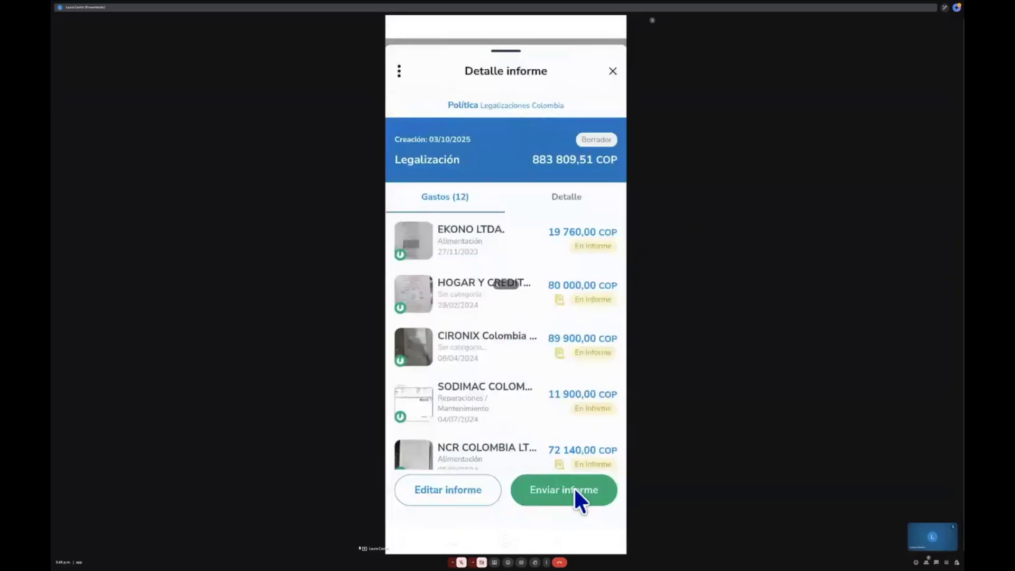
- Send the report after enabling a change of review flow to Flujo Training LC
left_click(575, 490)
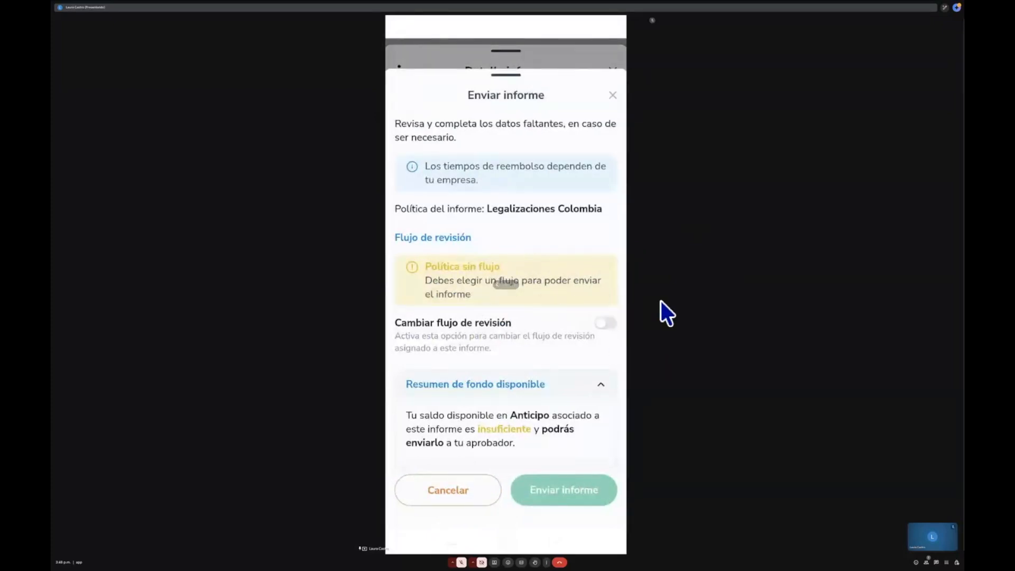
left_click(612, 328)
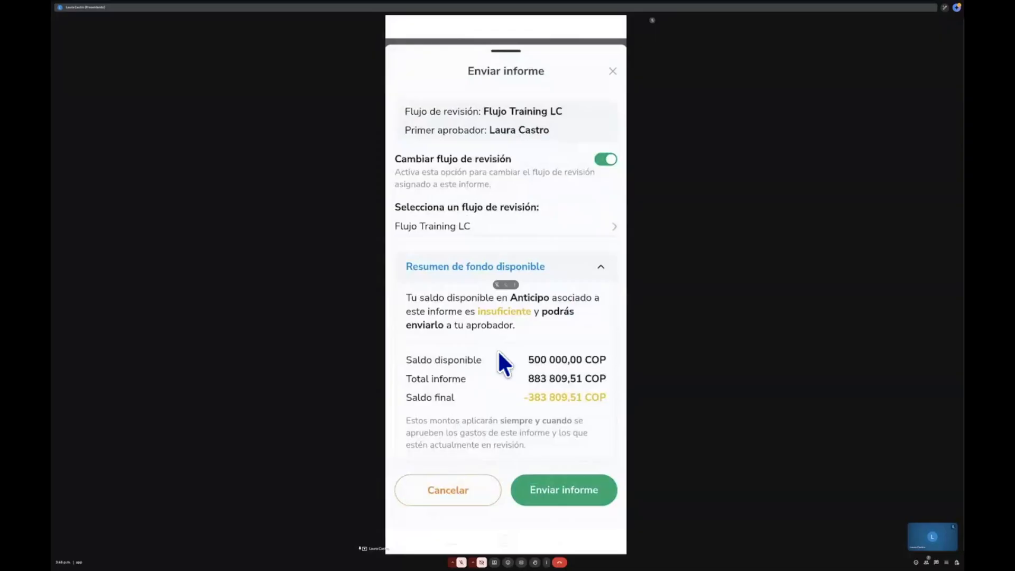
scroll(499, 353, "down", 2)
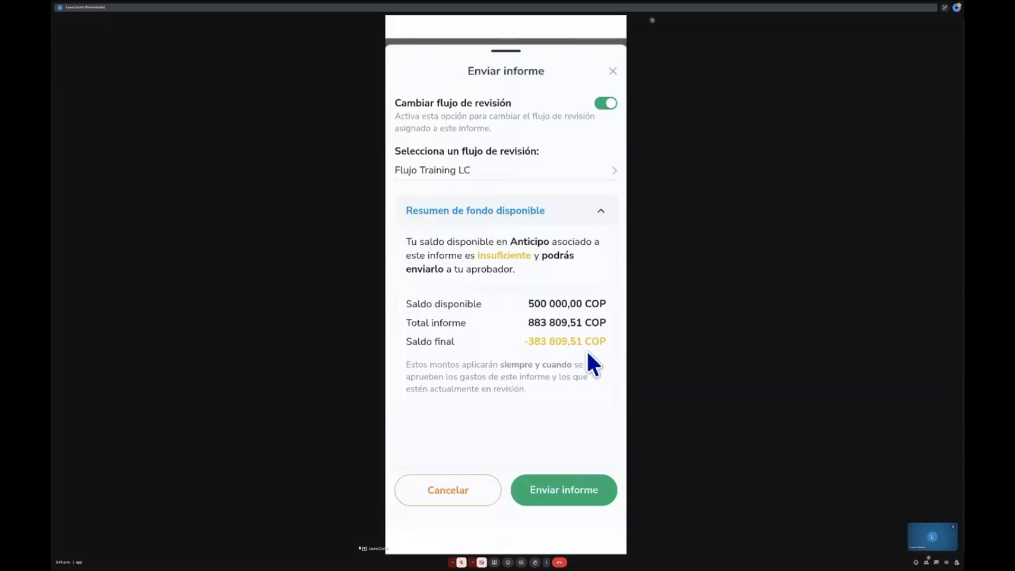
left_click(586, 489)
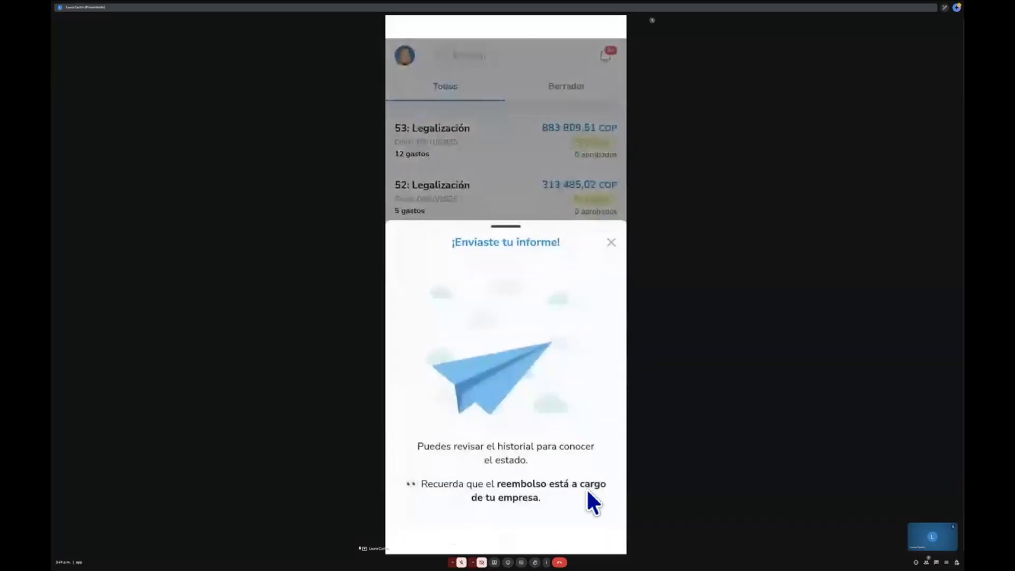
- Close the sent-report confirmation and open the notifications list
left_click(597, 272)
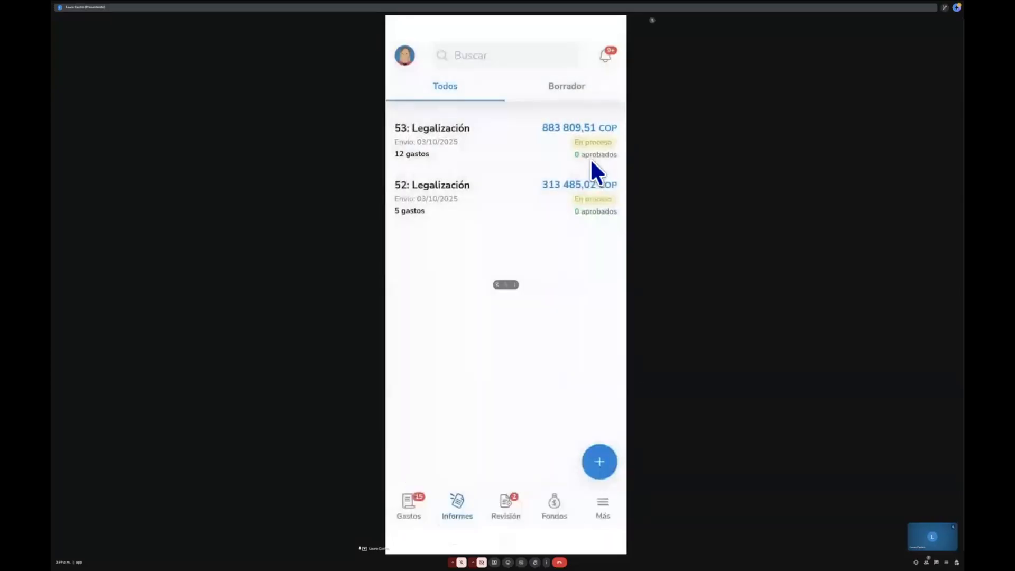
left_click(589, 158)
left_click(613, 62)
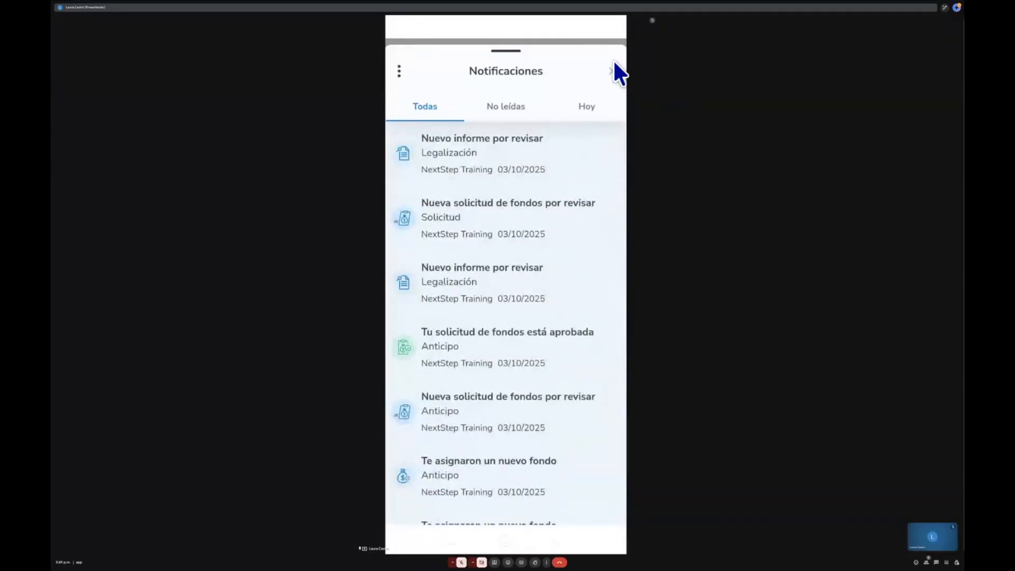
- Close the notifications list and switch to the Rindegastos web app tab, collapsing the sidebar's Rendidor section
left_click(613, 62)
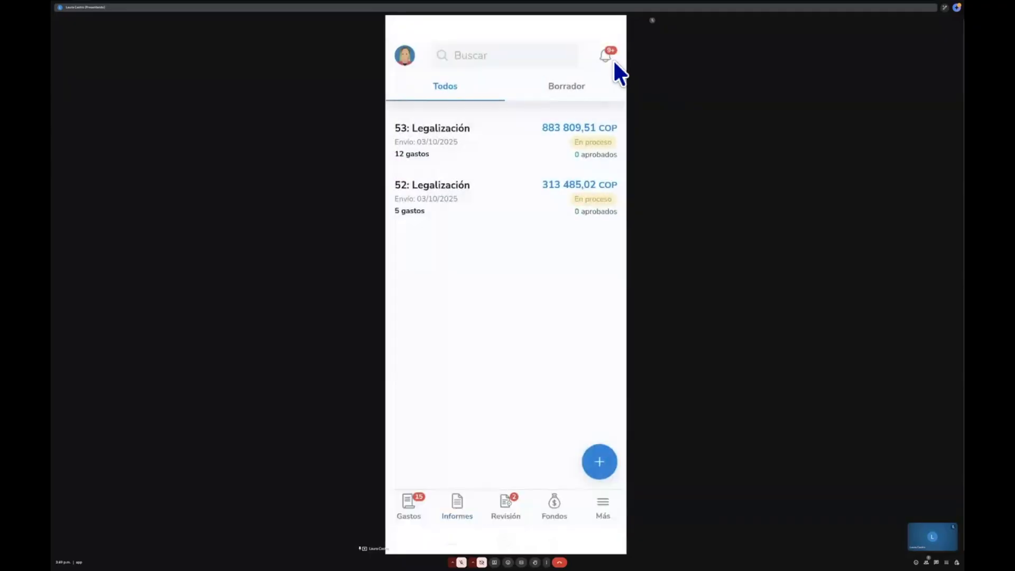
mouse_move(573, 5)
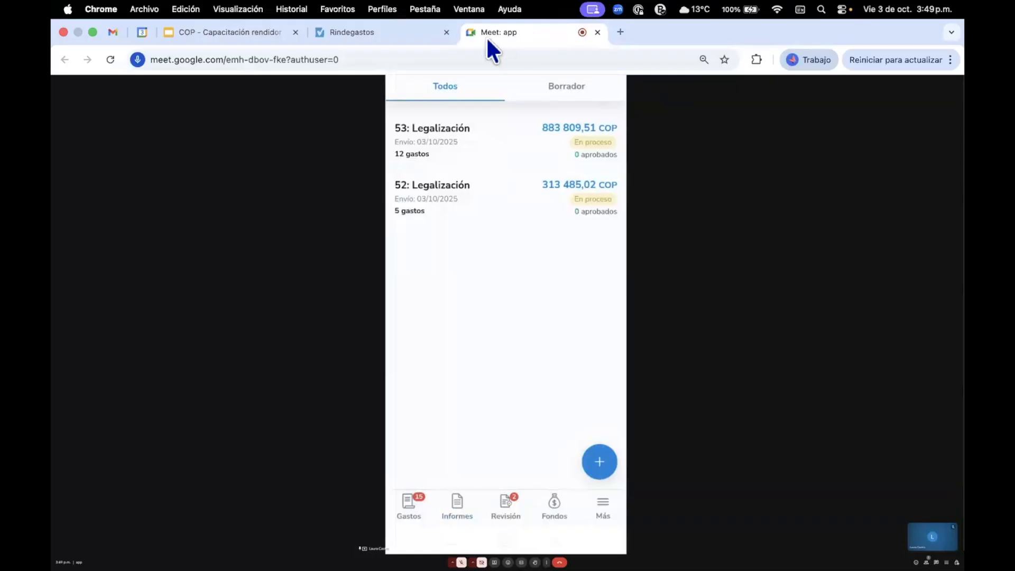
left_click(403, 25)
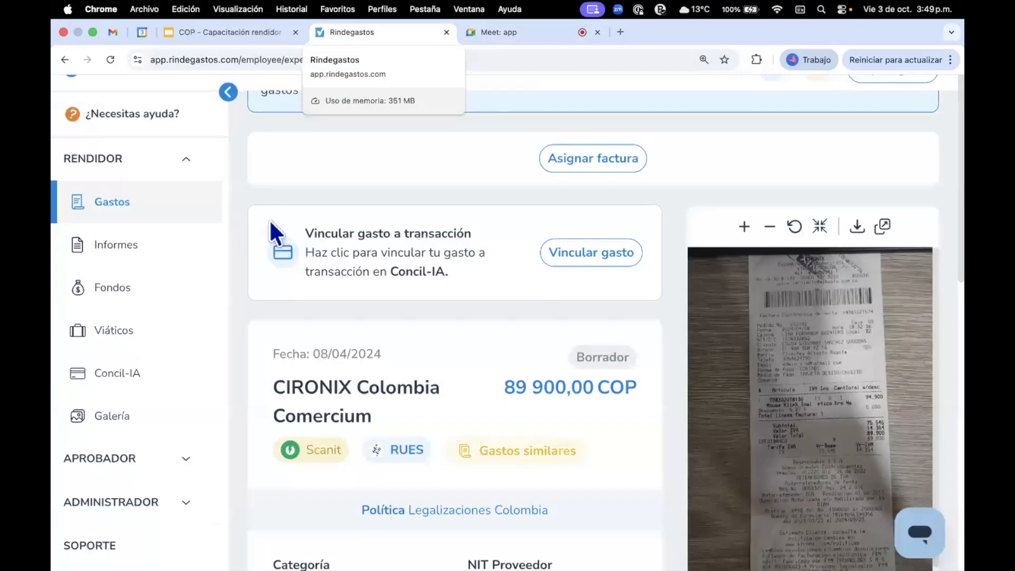
left_click(151, 170)
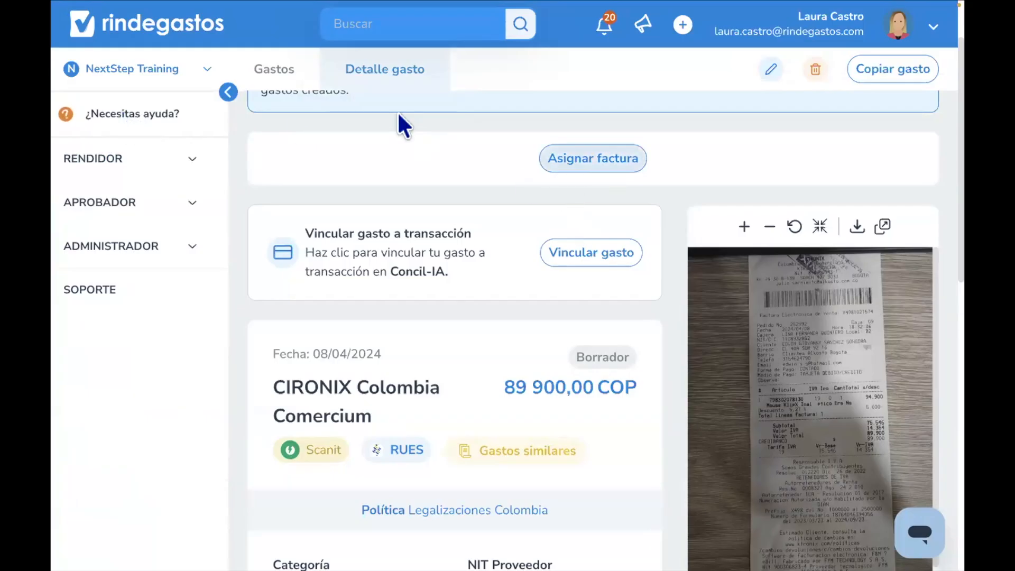
- Open the help resources and briefly open and close the Rindebot support chat
left_click(101, 115)
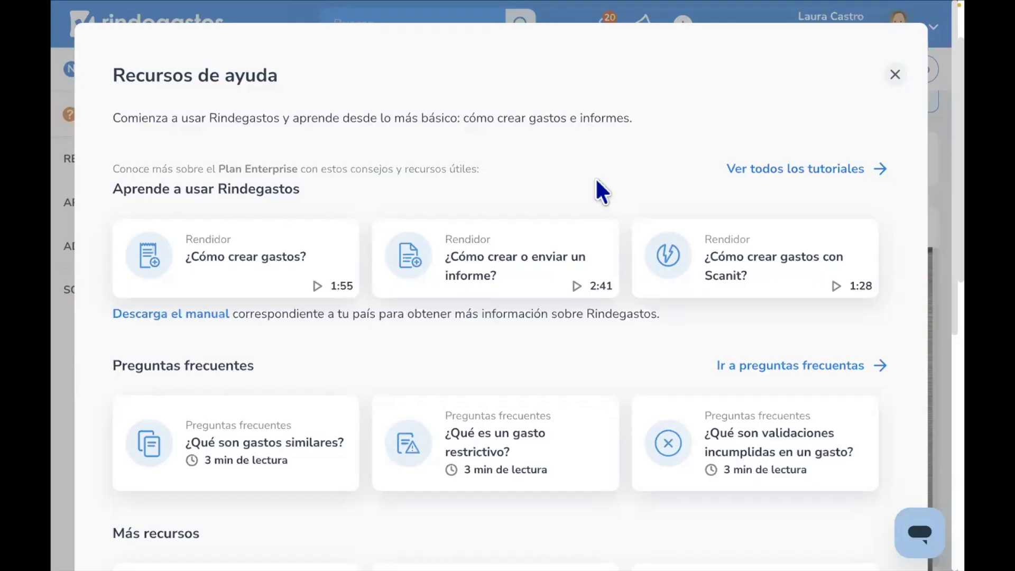
left_click(919, 535)
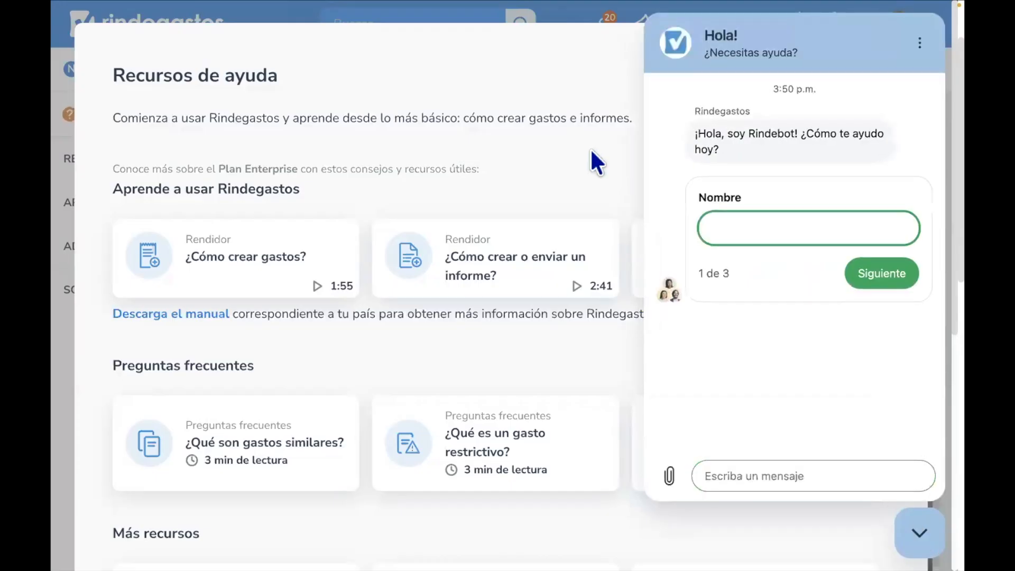
left_click(919, 532)
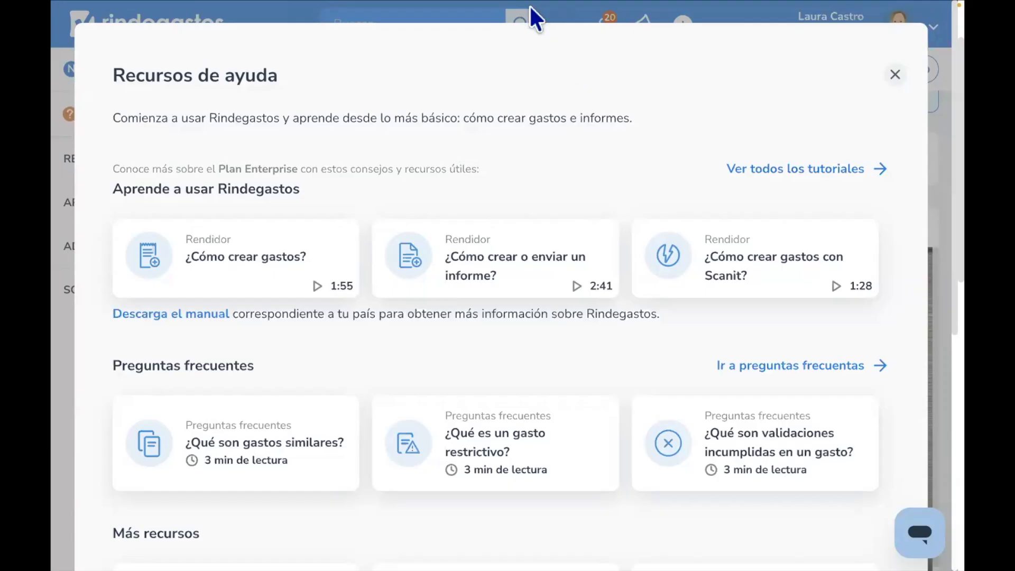
- Switch back to the Meet tab showing the mobile app's reports list
mouse_move(529, 4)
left_click(526, 38)
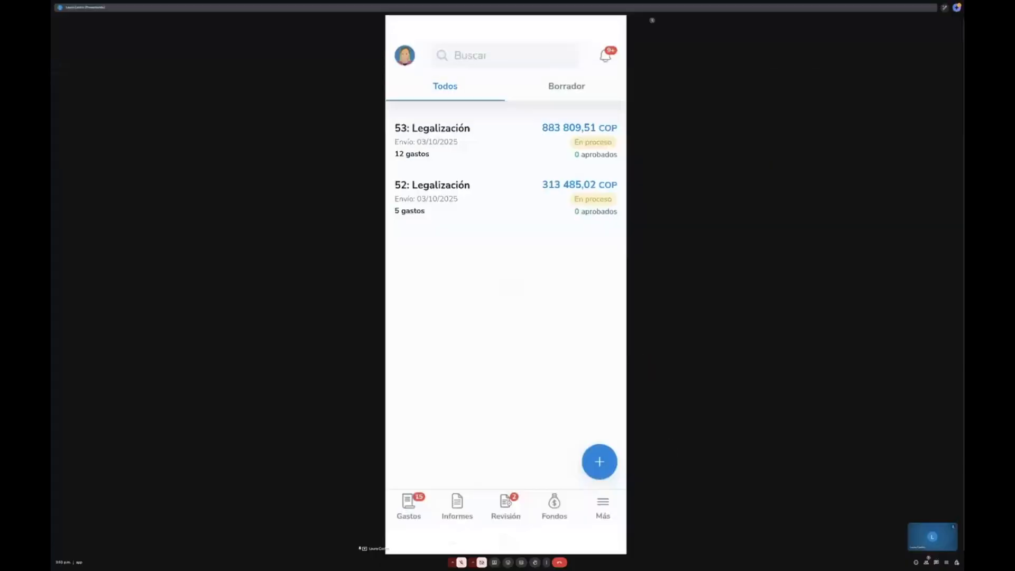